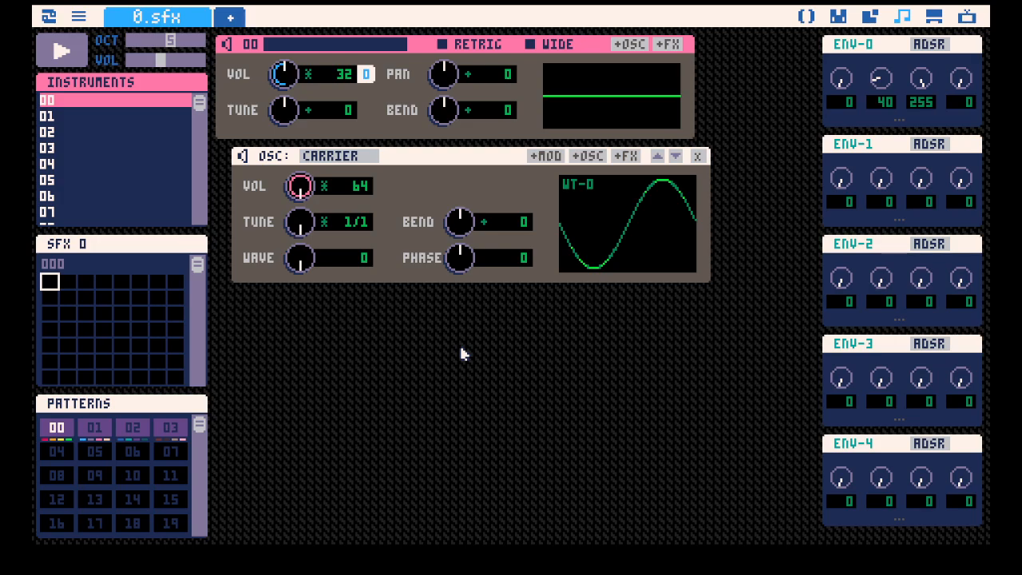
Preview the instrument while trying other wave values on the carrier oscillator, such as 106, and return the wave to 0.
key("space")
key("space")
left_click_drag(311, 256, 321, 246)
key("z")
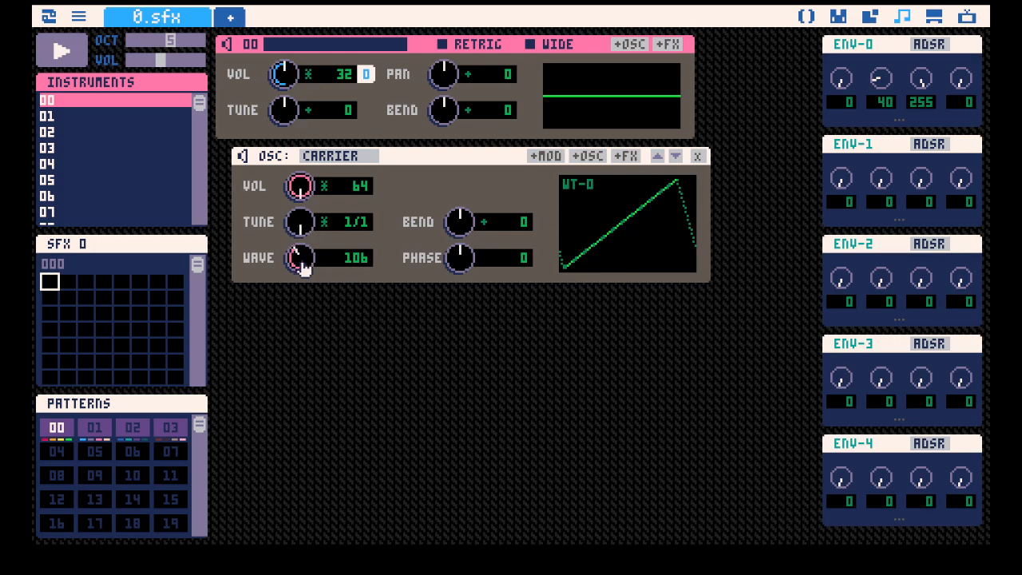
left_click_drag(285, 266, 278, 259)
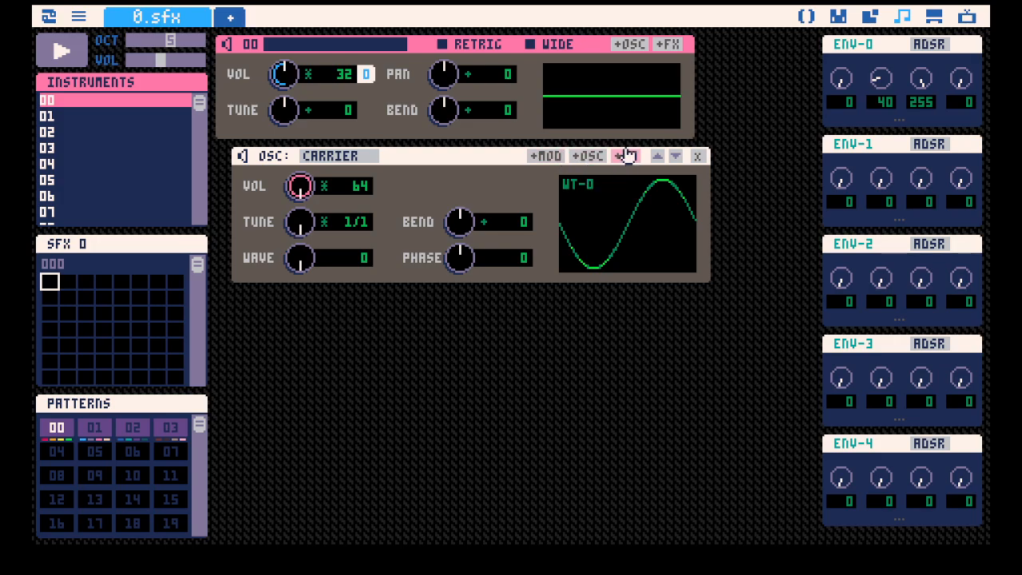
Add a second carrier oscillator to instrument 00 and set the instrument's bend to -99.
left_click(629, 44)
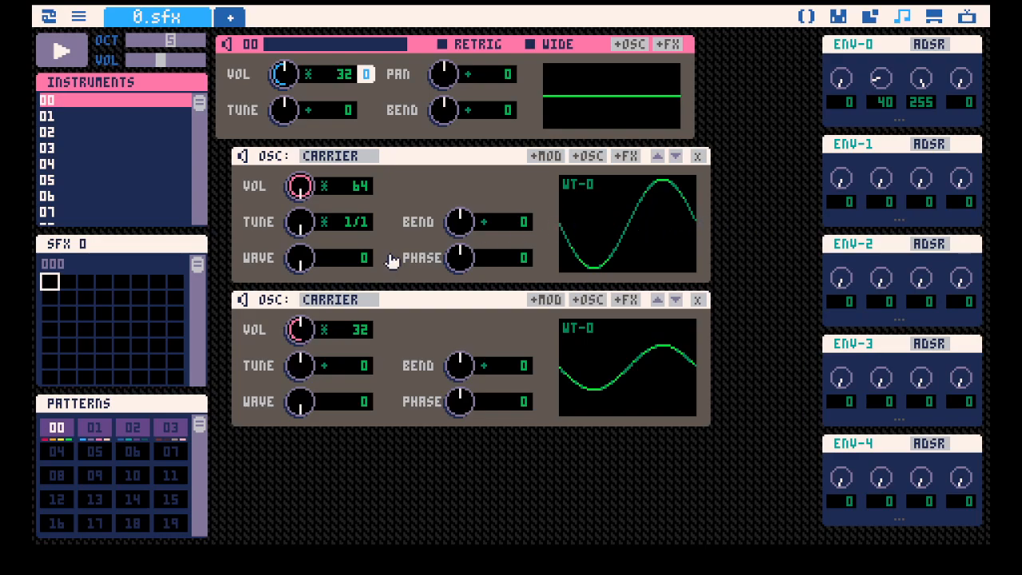
left_click_drag(300, 187, 299, 254)
left_click_drag(307, 183, 340, 148)
left_click_drag(460, 105, 460, 145)
Add an effect to the instrument, set its type to Shape and its mix to 32.
left_click(669, 46)
left_click(340, 447)
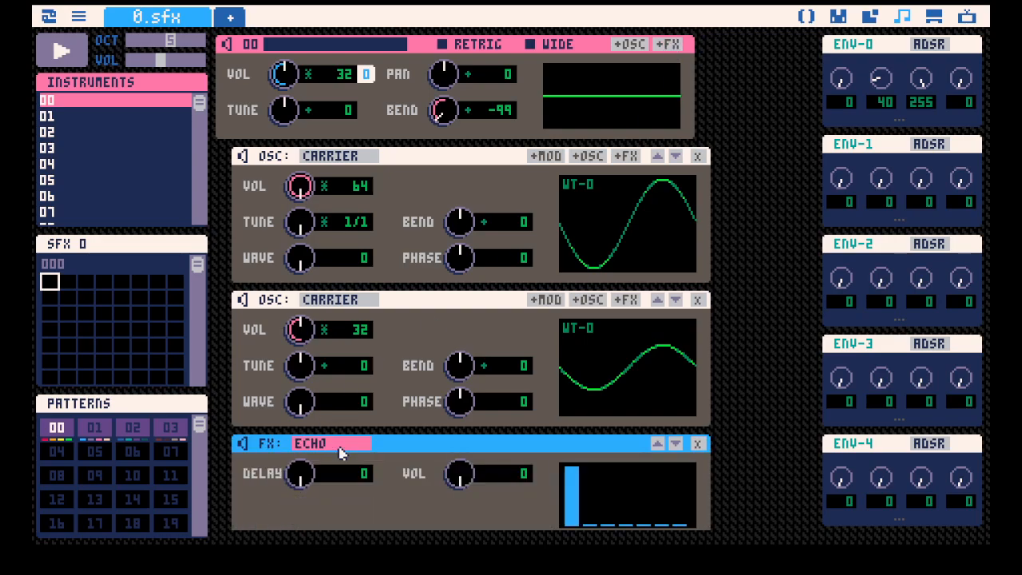
left_click(341, 452)
scroll(337, 451, "down", 1)
left_click_drag(459, 462, 459, 436)
Set the second oscillator's volume to 64 and preview the instrument with both carriers sounding.
scroll(362, 268, "up", 1)
left_click_drag(307, 326, 310, 301)
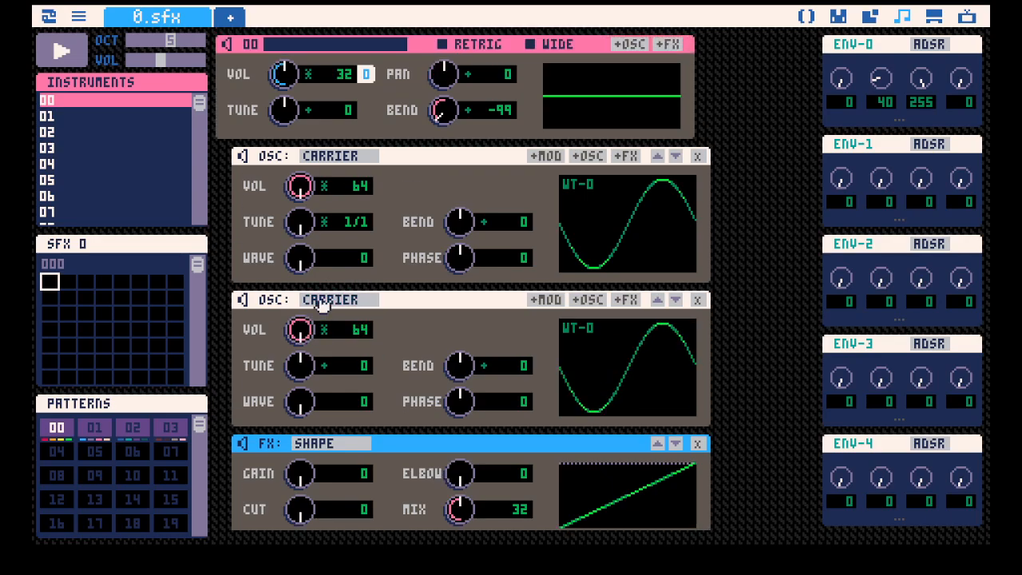
key("space")
scroll(434, 476, "down", 1)
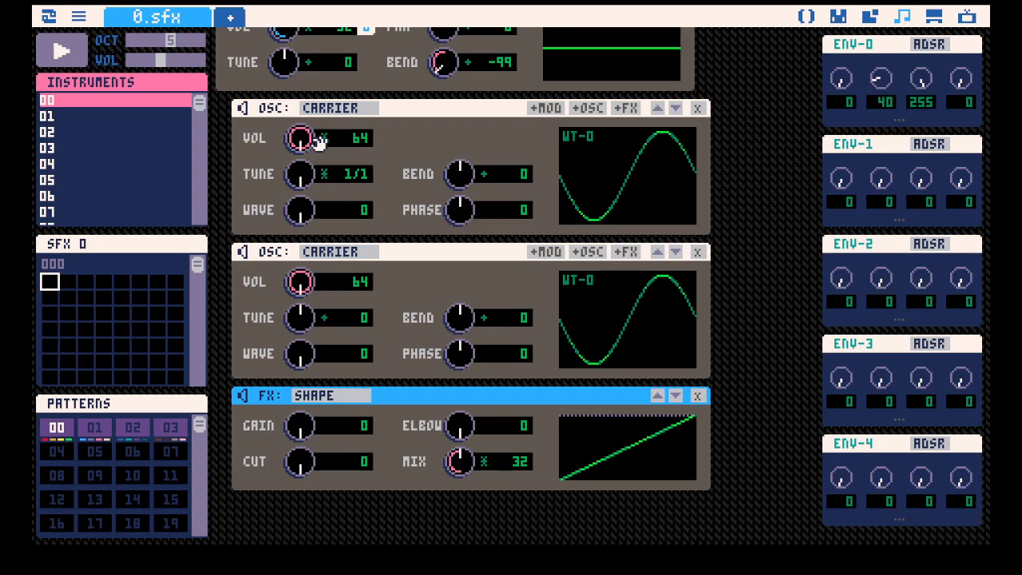
scroll(550, 203, "up", 1)
key("space")
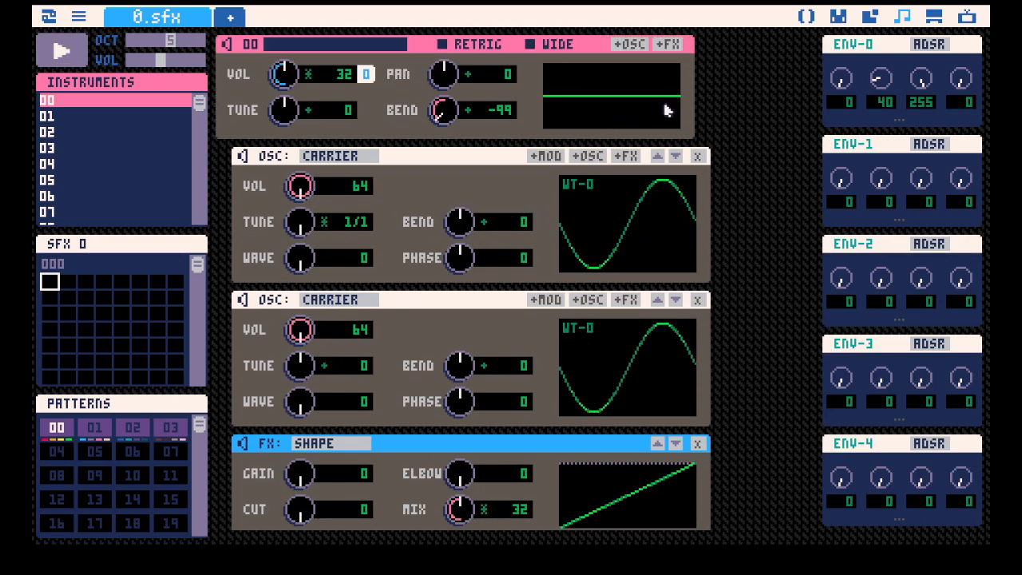
key("space")
Mute the second oscillator and preview the instrument with only the first carrier.
left_click(243, 300)
key("space")
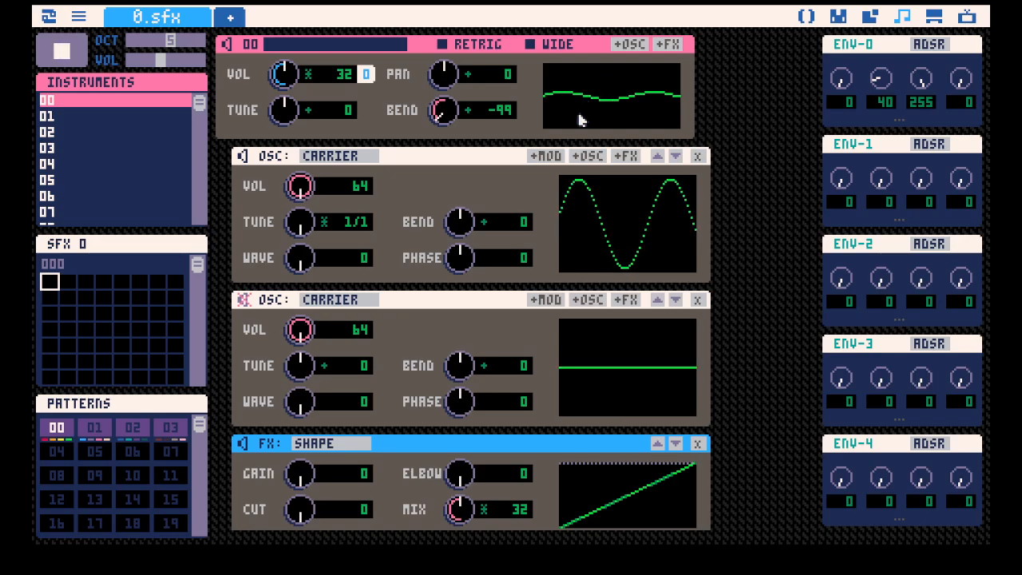
scroll(422, 187, "down", 1)
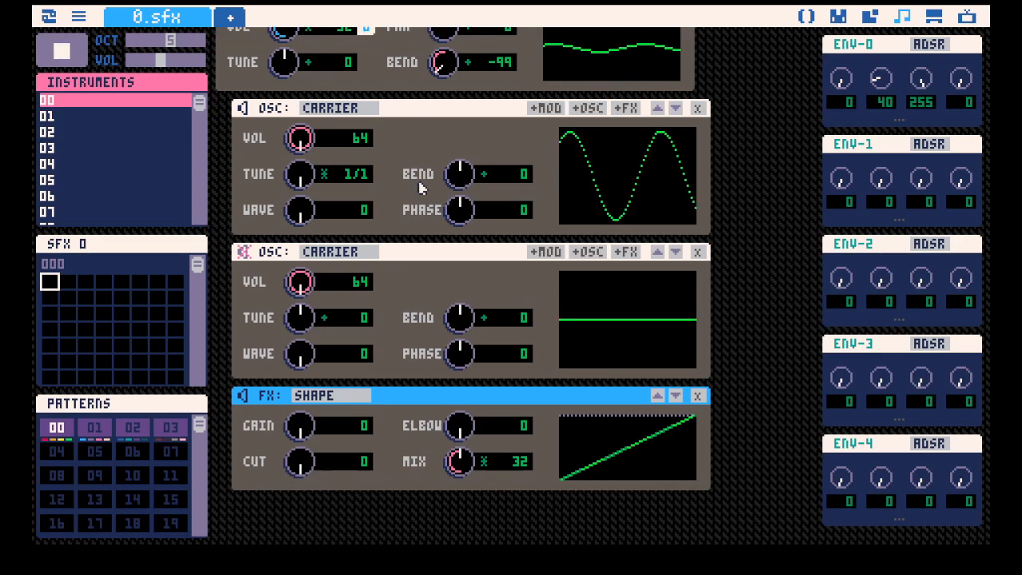
scroll(423, 187, "up", 1)
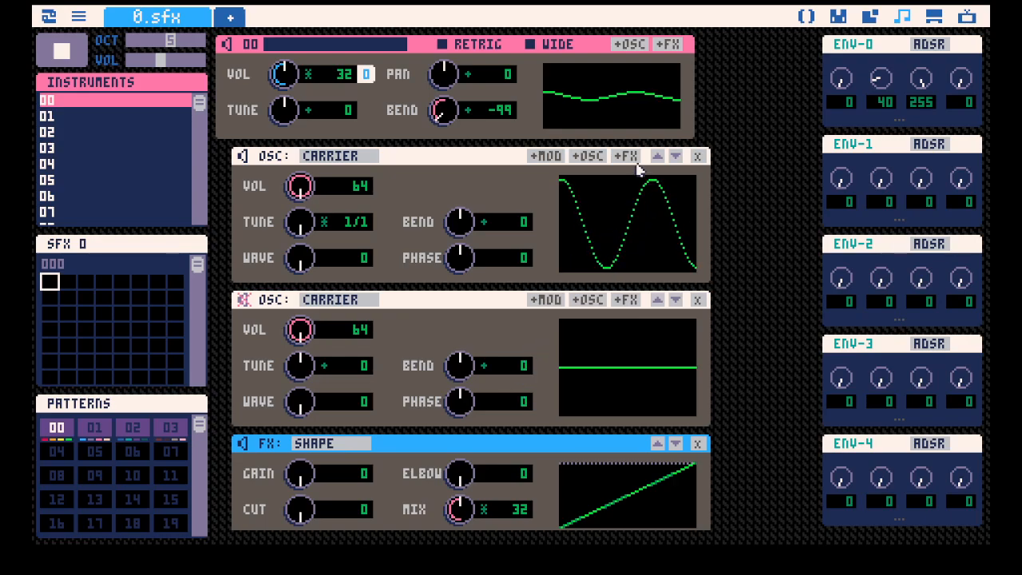
key("space")
Delete the second oscillator and add a nested carrier oscillator under the first one instead.
left_click(698, 302)
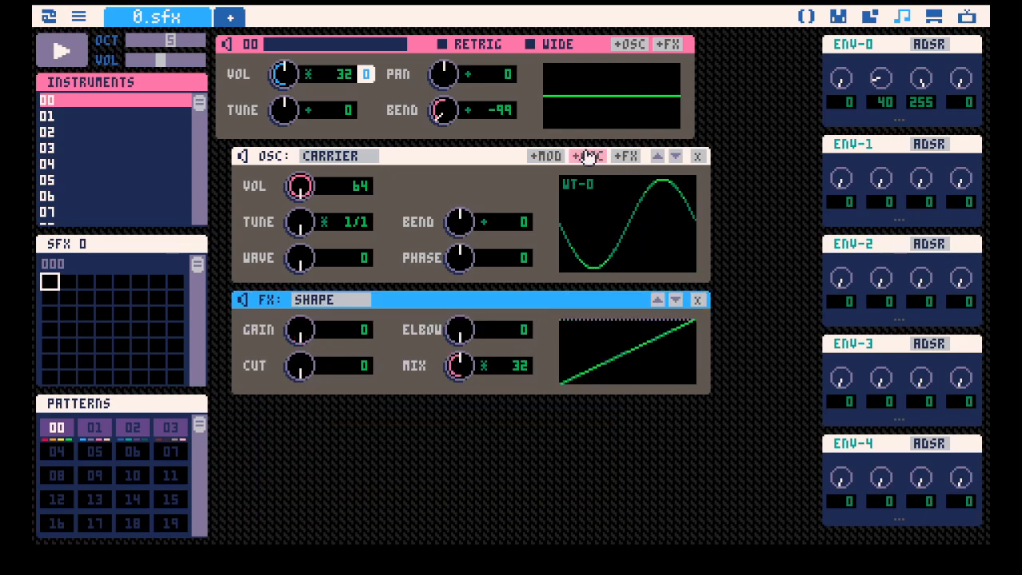
left_click(588, 156)
scroll(600, 288, "down", 1)
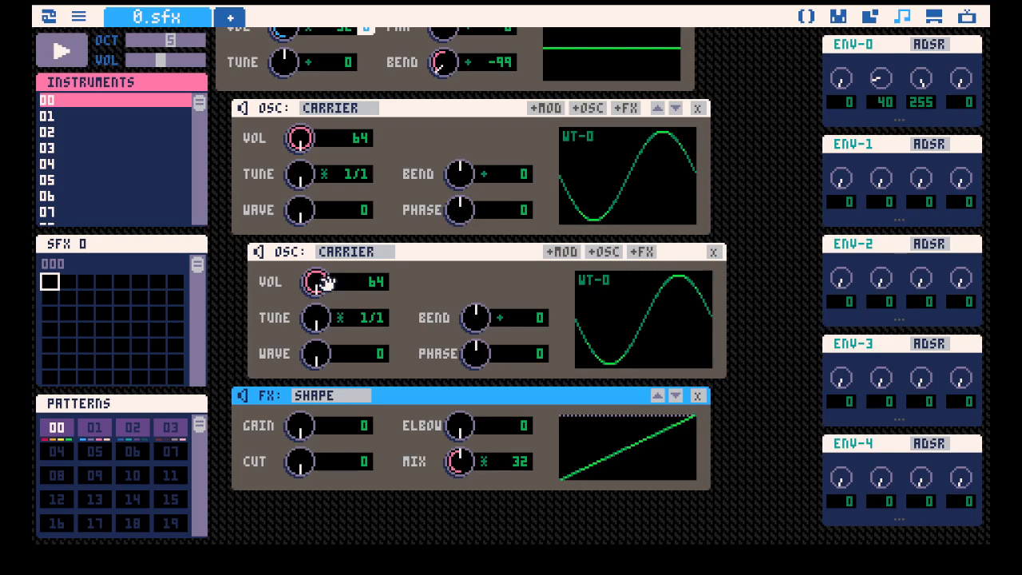
Set the nested oscillator's tune to 2/1 and compare the sound with that oscillator muted and unmuted.
key("space")
scroll(619, 211, "up", 1)
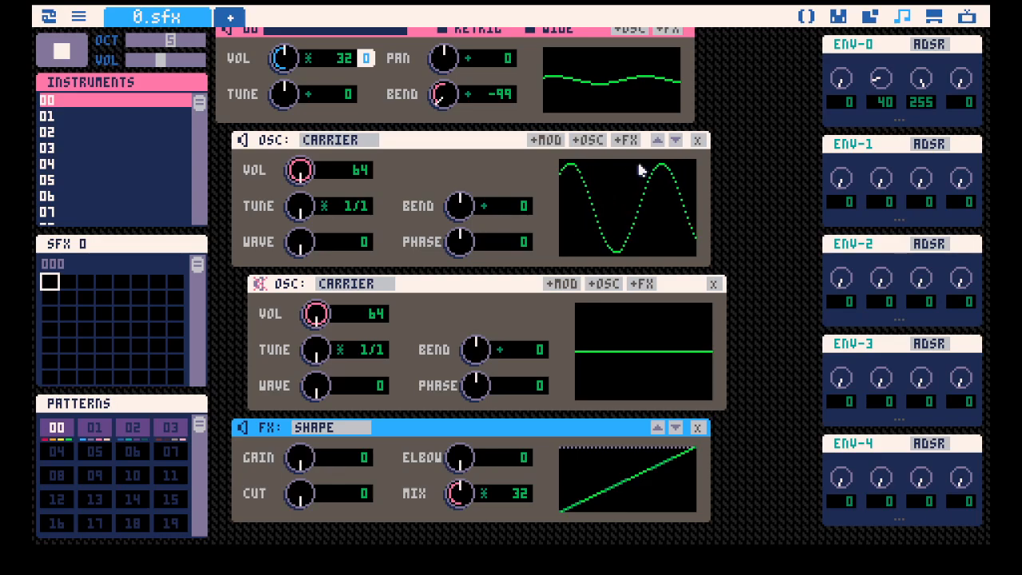
key("space")
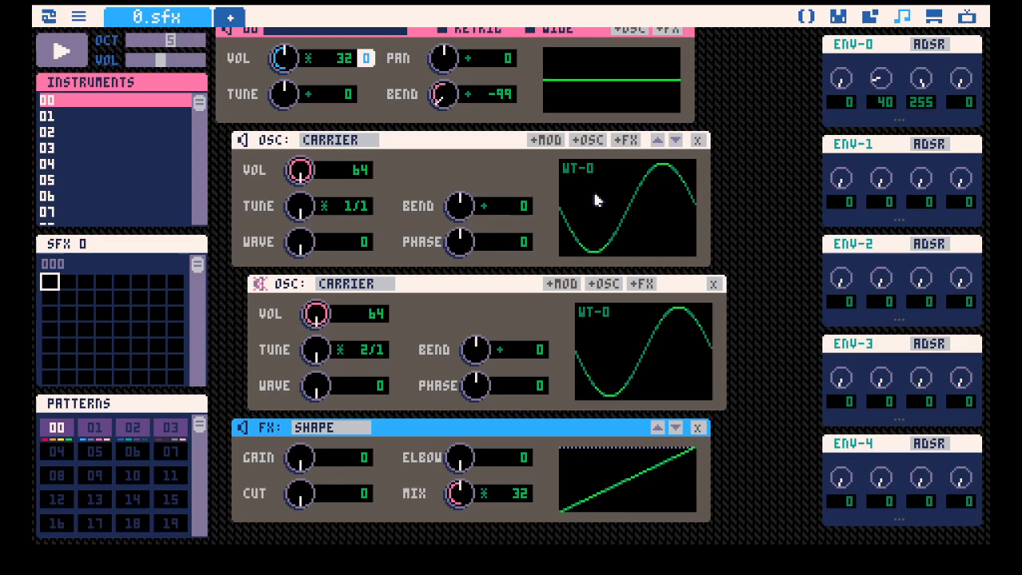
key("space")
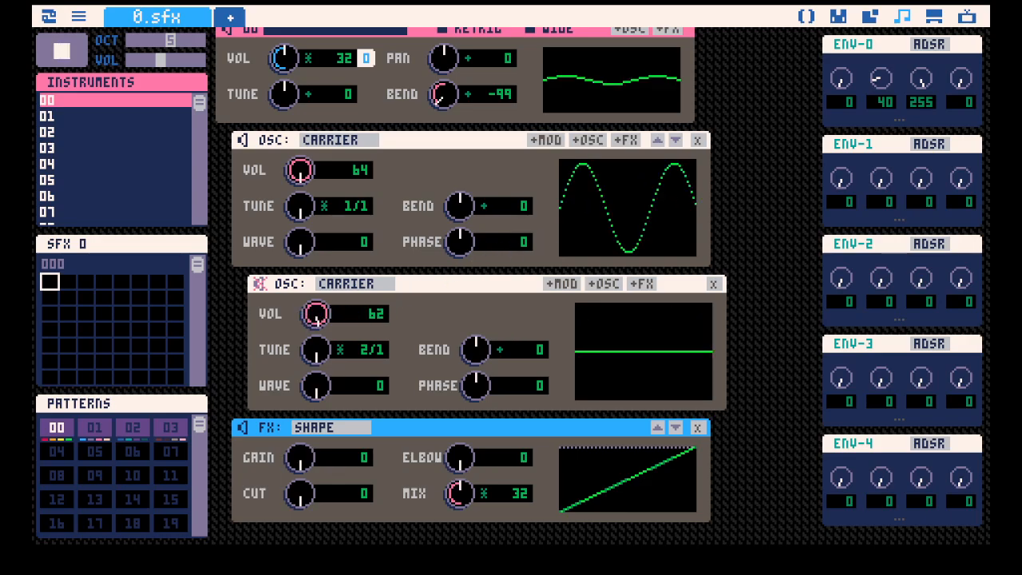
left_click(260, 285)
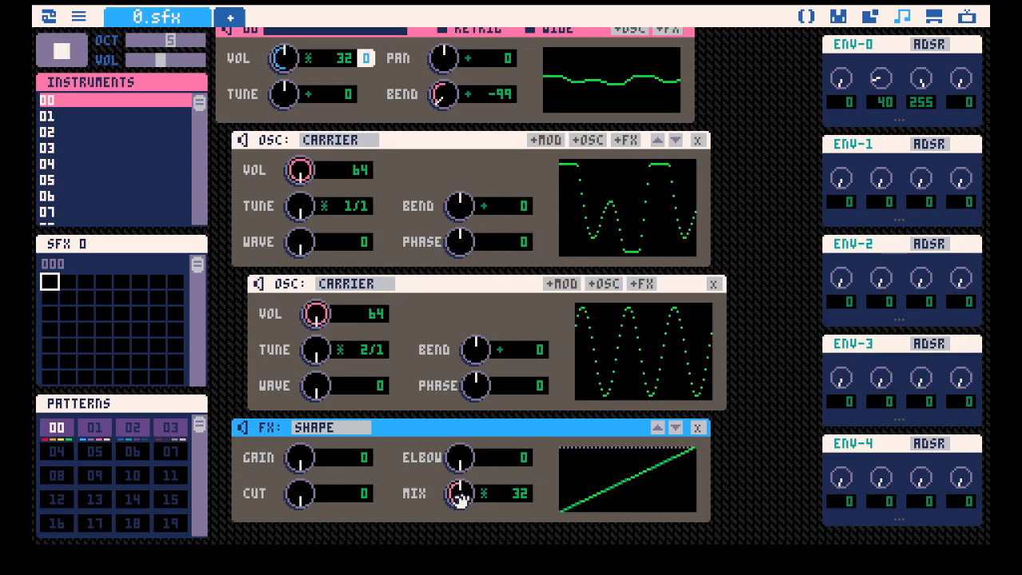
Set the Shape effect's mix to 14 and both carriers' volumes to 32, and preview the combined waveform.
left_click_drag(459, 496, 459, 529)
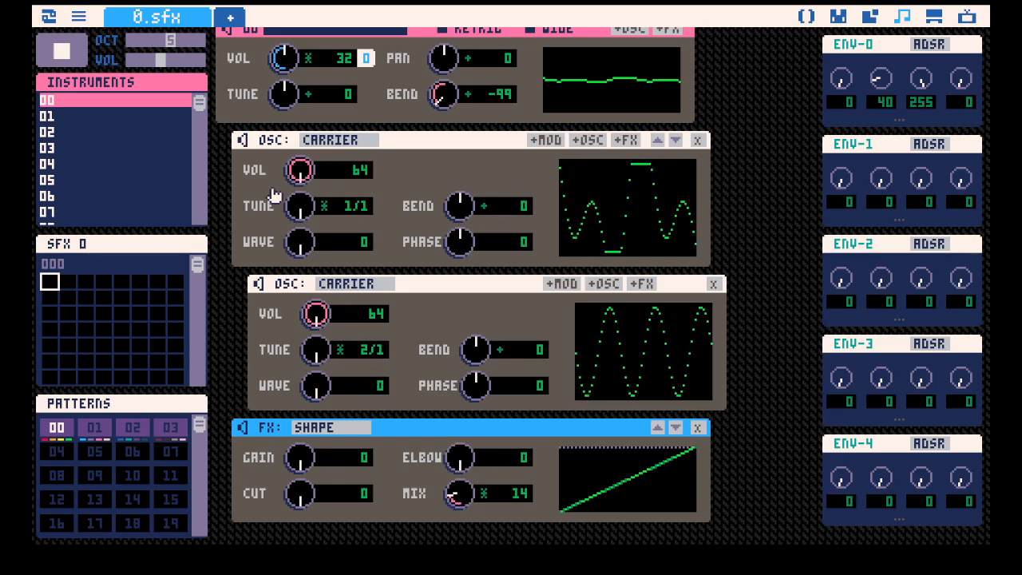
left_click_drag(300, 169, 300, 191)
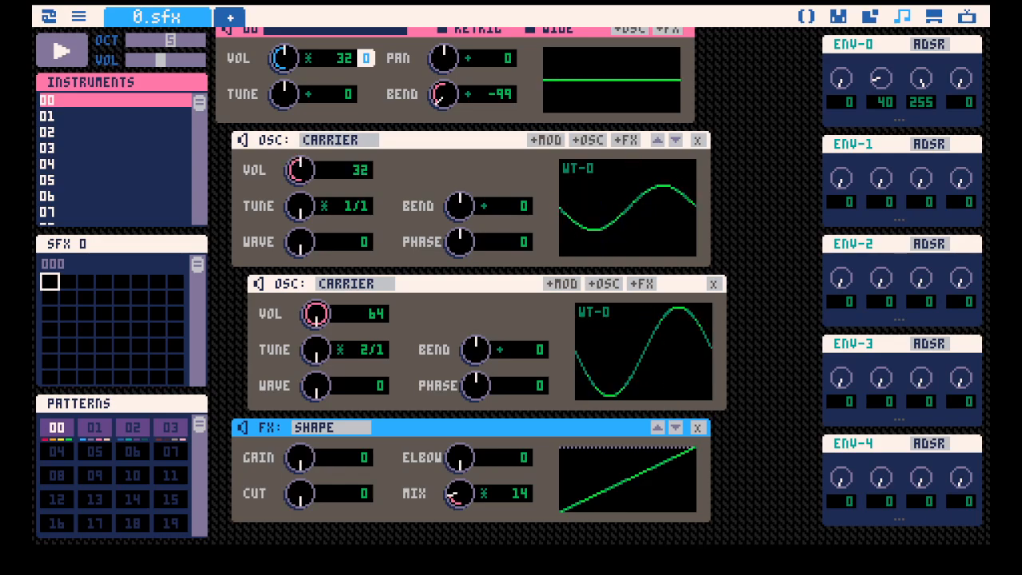
left_click_drag(325, 307, 325, 338)
key("space")
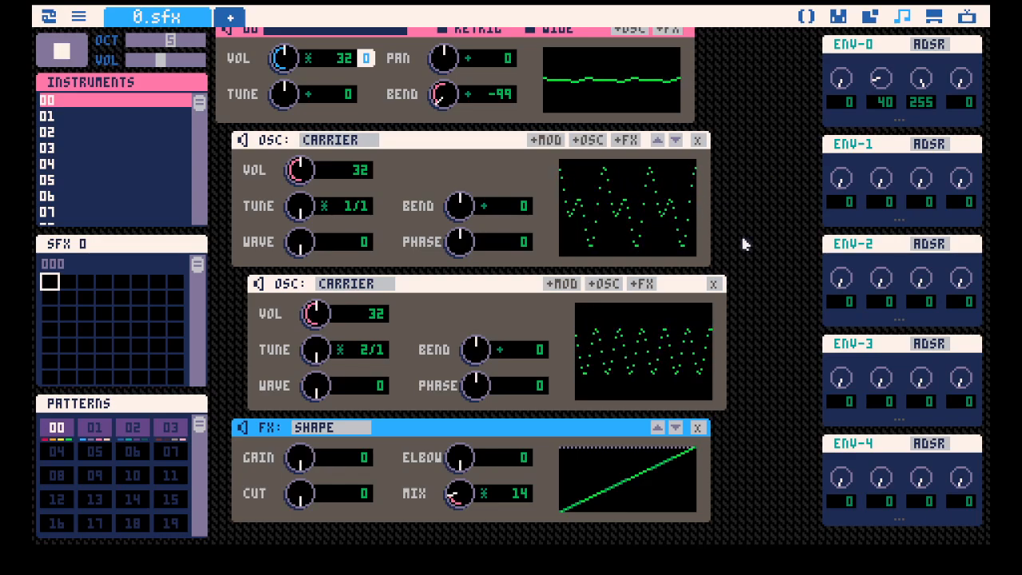
key("space")
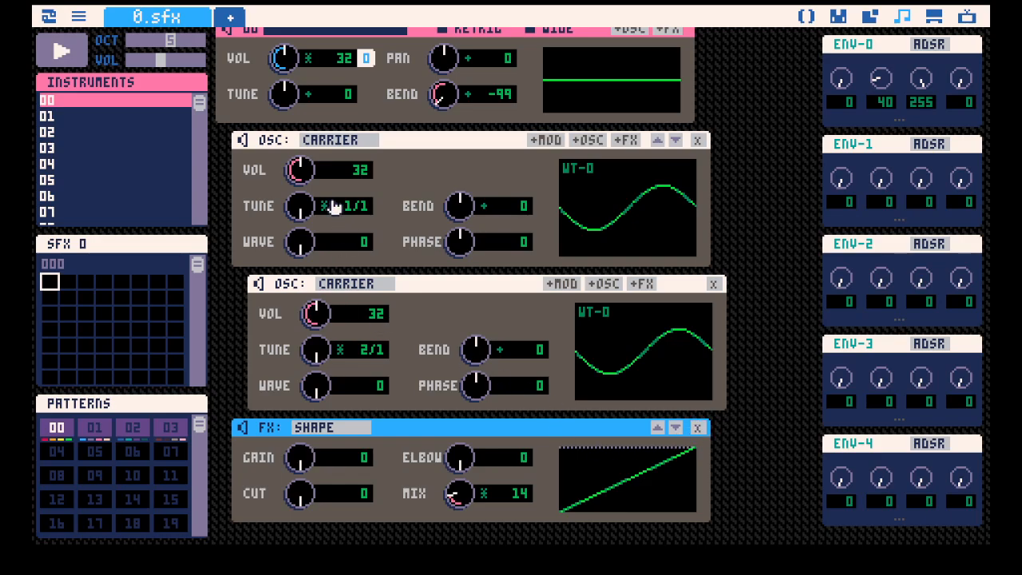
Play test notes on the instrument to hear the parent and nested carriers together.
scroll(399, 208, "down", 1)
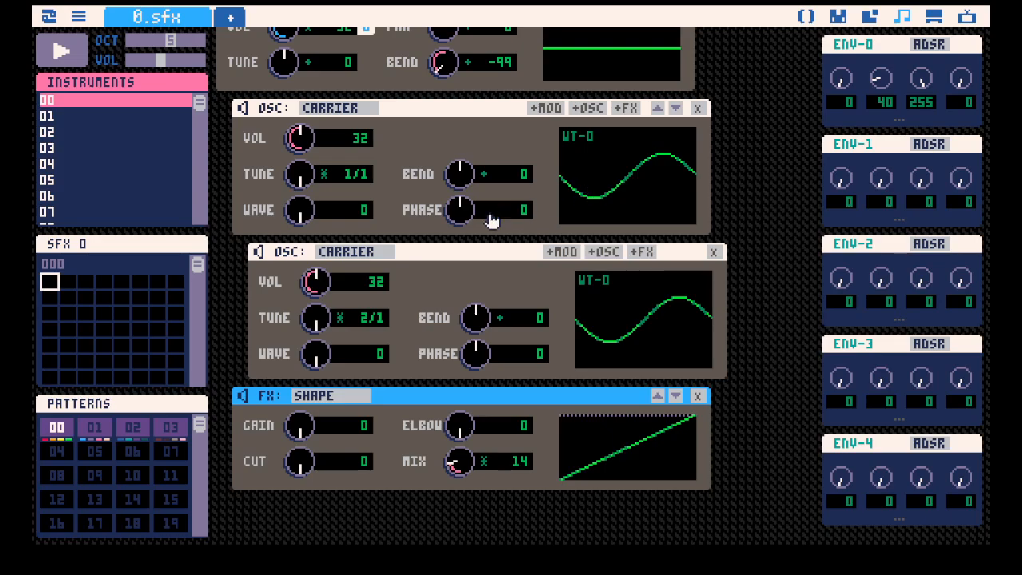
scroll(267, 257, "up", 2)
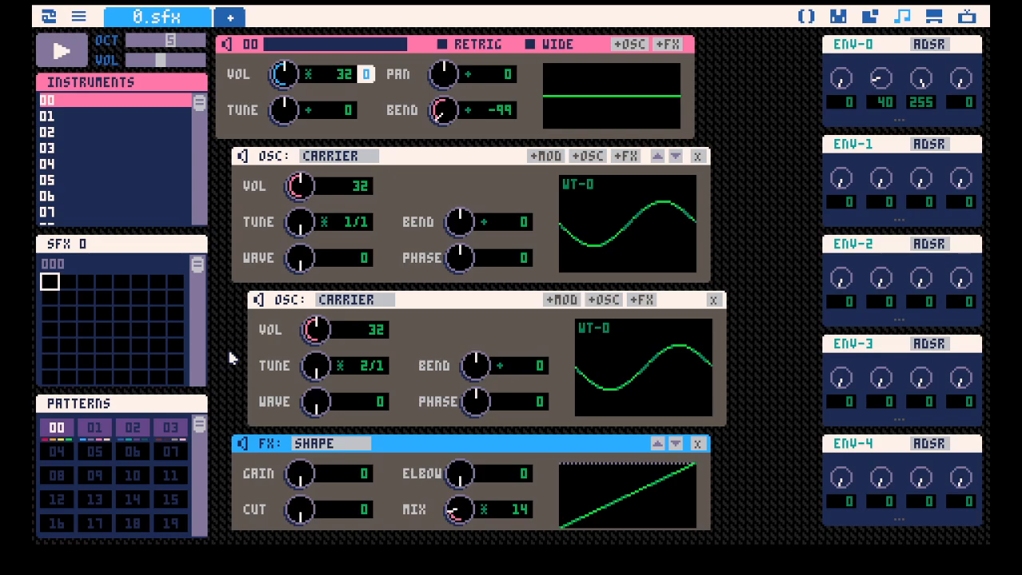
key("z")
key("z")
scroll(682, 262, "down", 1)
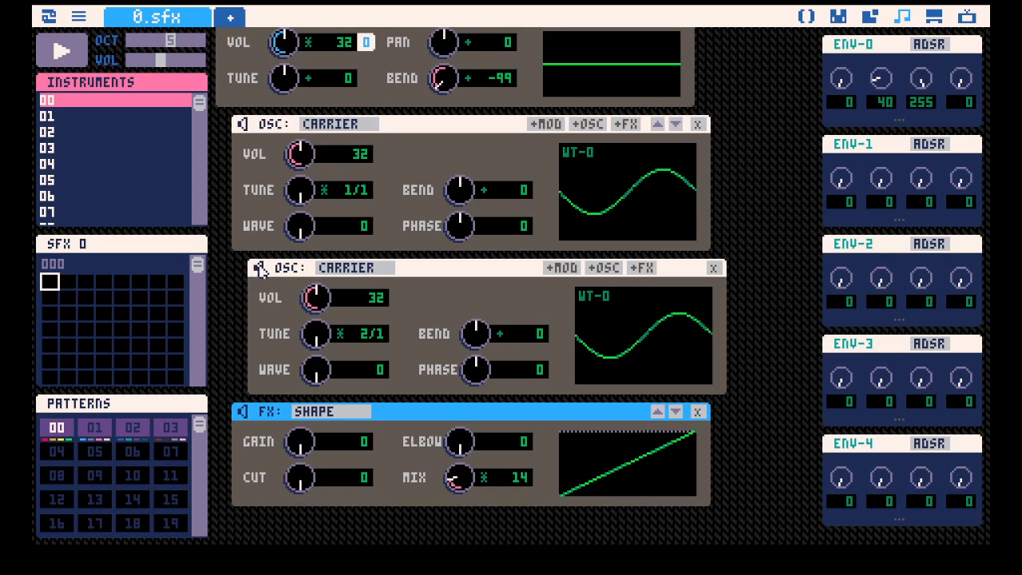
key("space")
key("space")
Try tune ratios such as 4/1 on the nested oscillator, play a note and return the tune to 1/1.
scroll(529, 273, "down", 1)
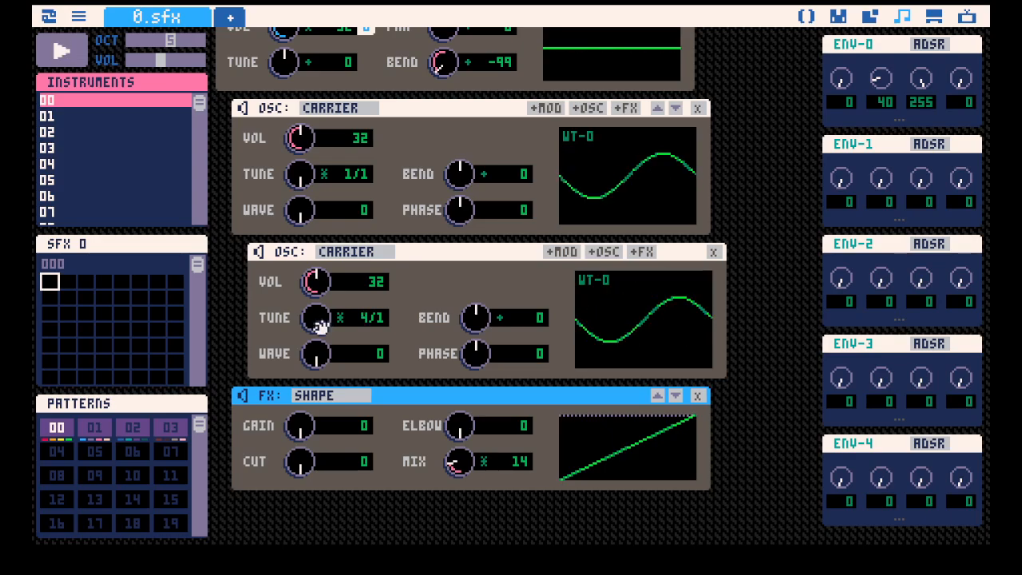
left_click_drag(318, 324, 317, 332)
key("q")
left_click_drag(317, 323, 317, 279)
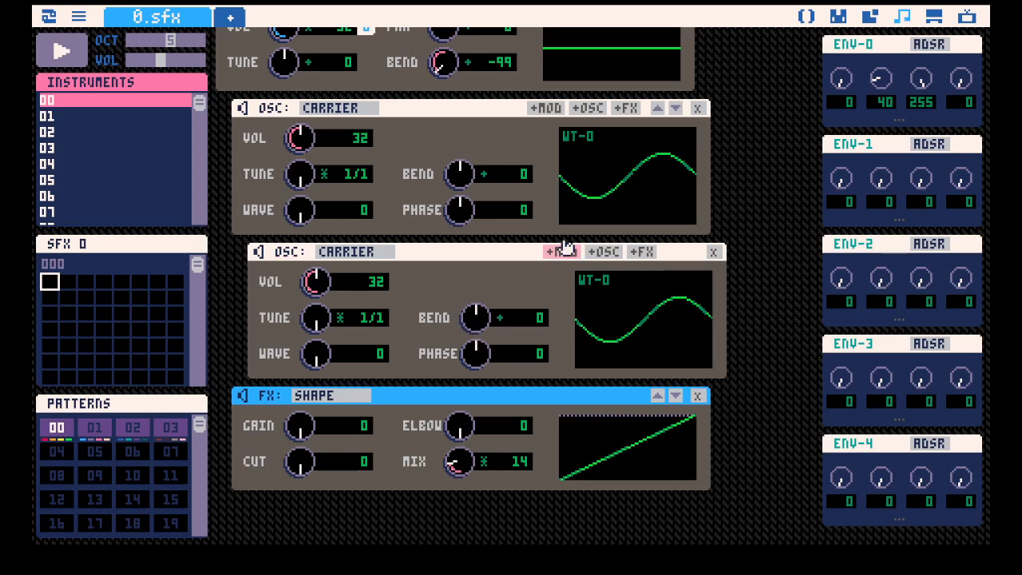
Add two more nested carrier oscillators under the first carrier.
scroll(637, 141, "up", 2)
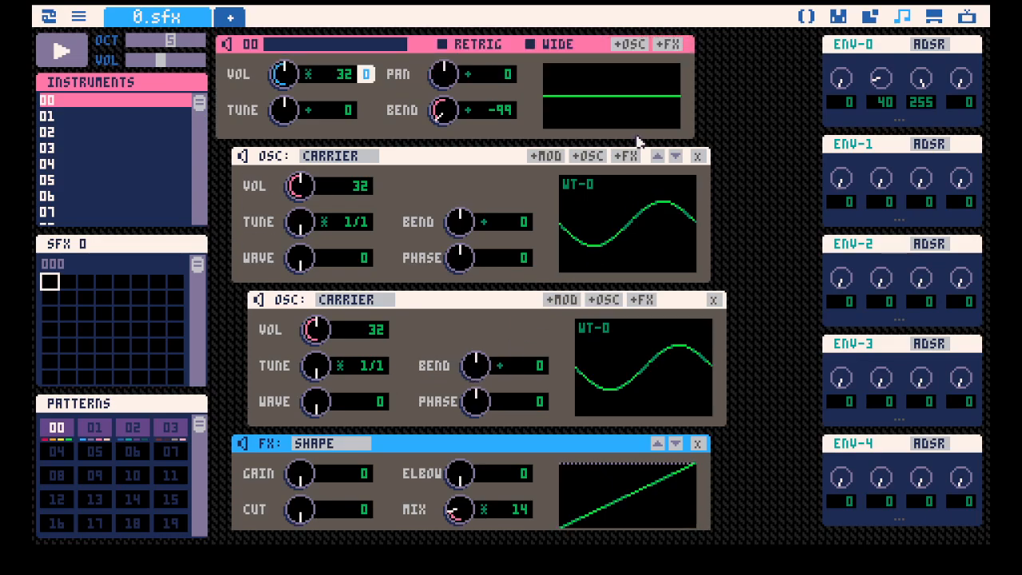
left_click(599, 157)
scroll(595, 162, "down", 2)
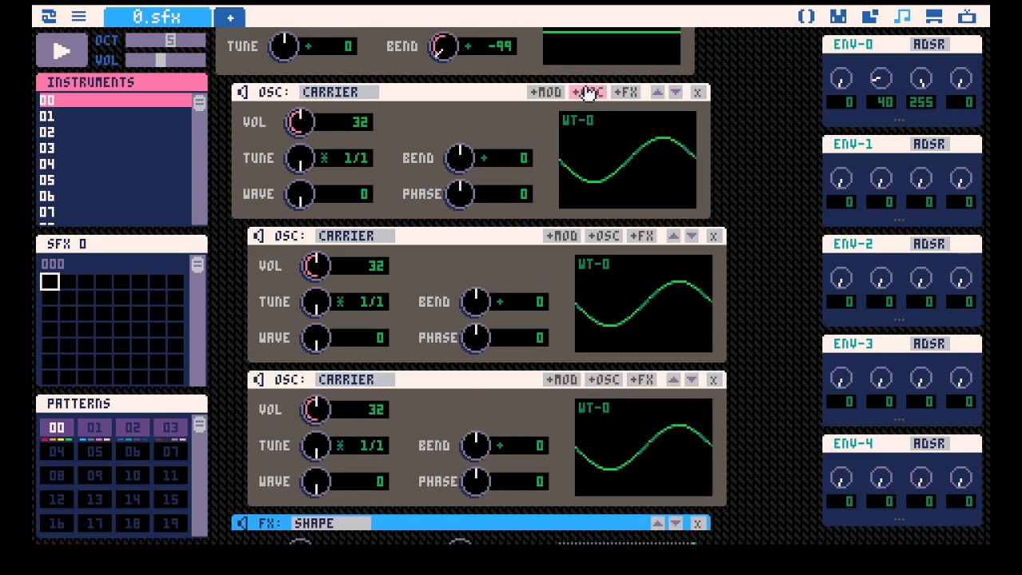
scroll(599, 159, "down", 2)
left_click(607, 183)
scroll(559, 204, "down", 2)
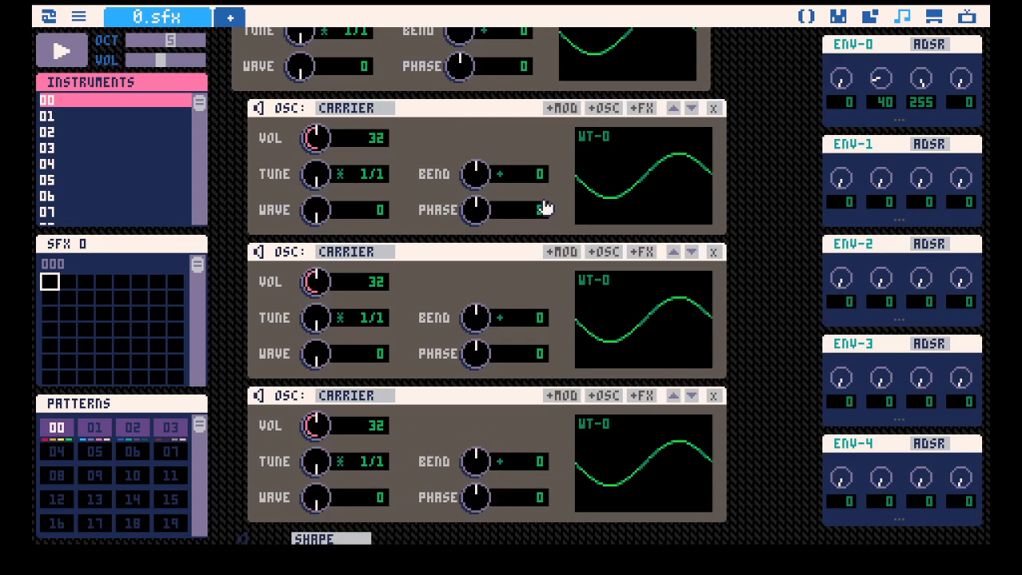
Set the tunes of the three nested oscillators to 2/1, 3/1 and 4/1 in order.
left_click_drag(310, 321, 312, 314)
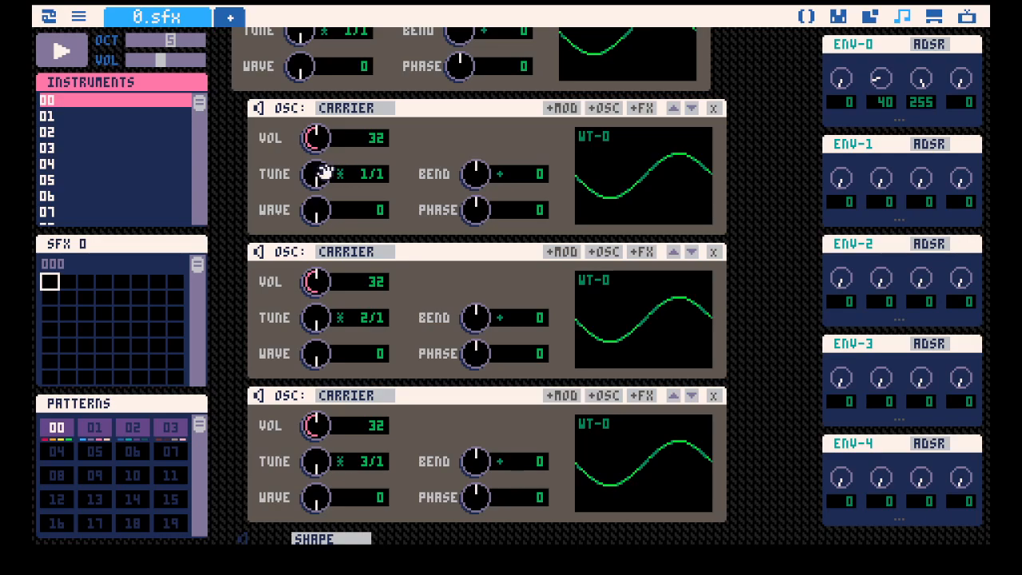
left_click_drag(326, 172, 326, 166)
left_click_drag(310, 323, 311, 316)
Set the volumes of the three nested oscillators to 16, 8 and 4 in order.
left_click_drag(315, 137, 315, 150)
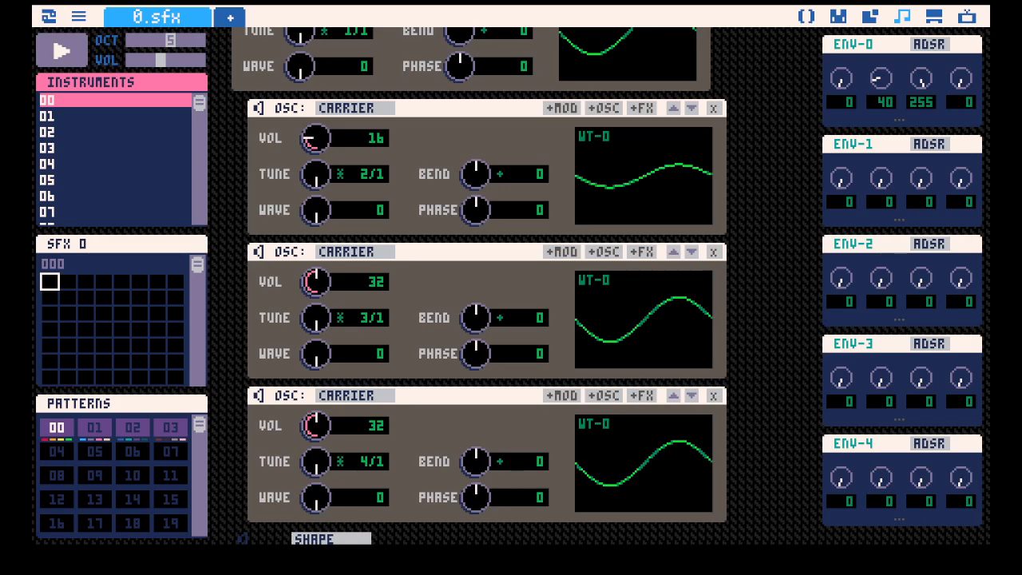
left_click_drag(315, 284, 315, 313)
scroll(314, 290, "down", 3)
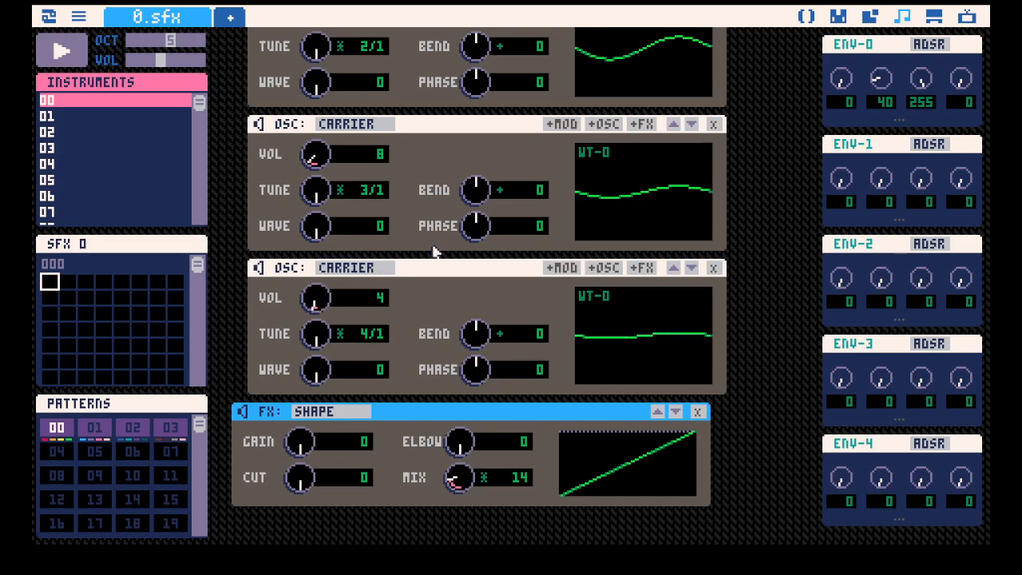
Play the instrument and compare the parent carrier's combined waveform with the waveforms of its three nested oscillators.
scroll(611, 205, "up", 8)
key("space")
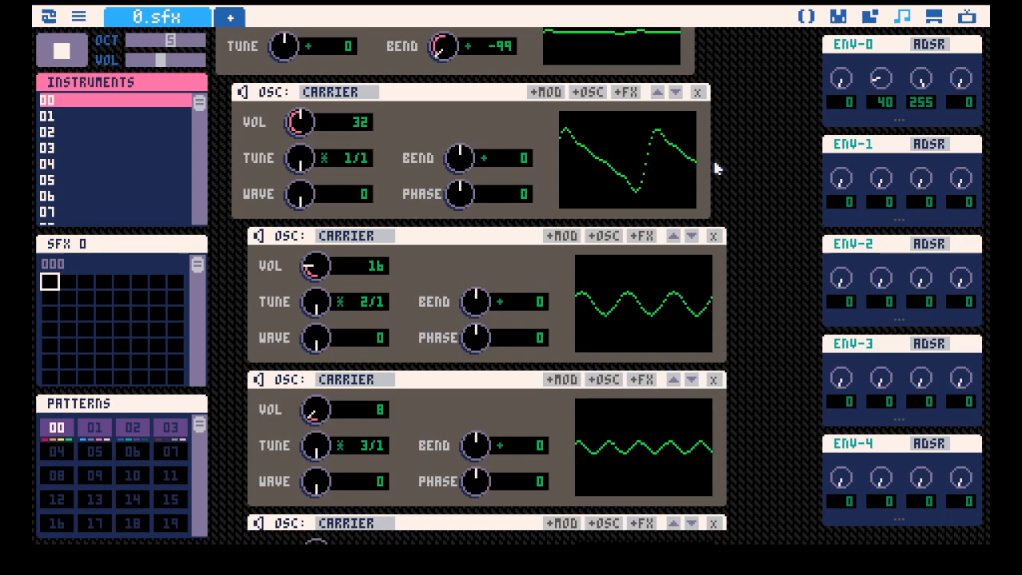
scroll(678, 194, "up", 1)
scroll(383, 210, "down", 5)
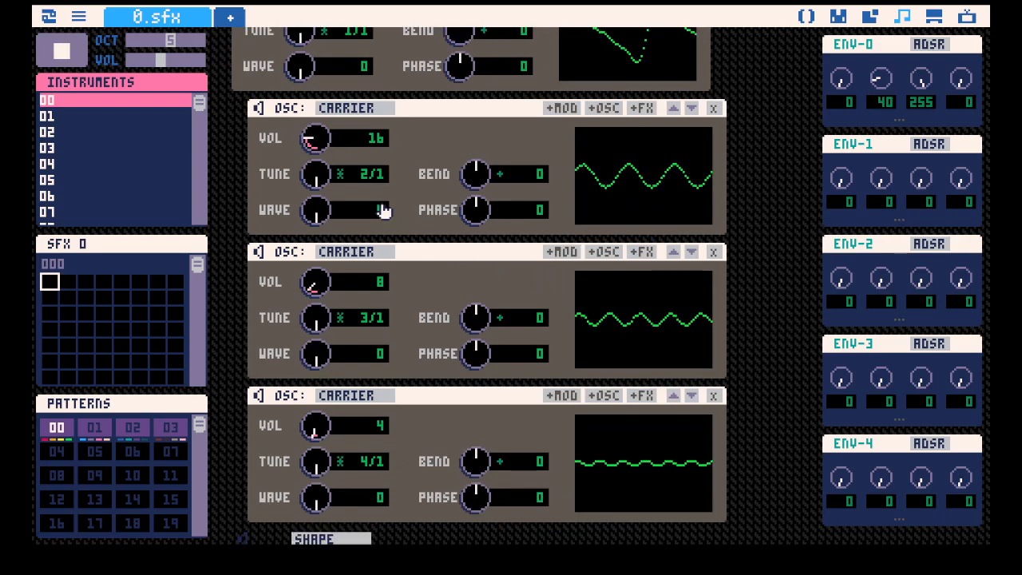
scroll(329, 139, "up", 4)
scroll(373, 229, "down", 5)
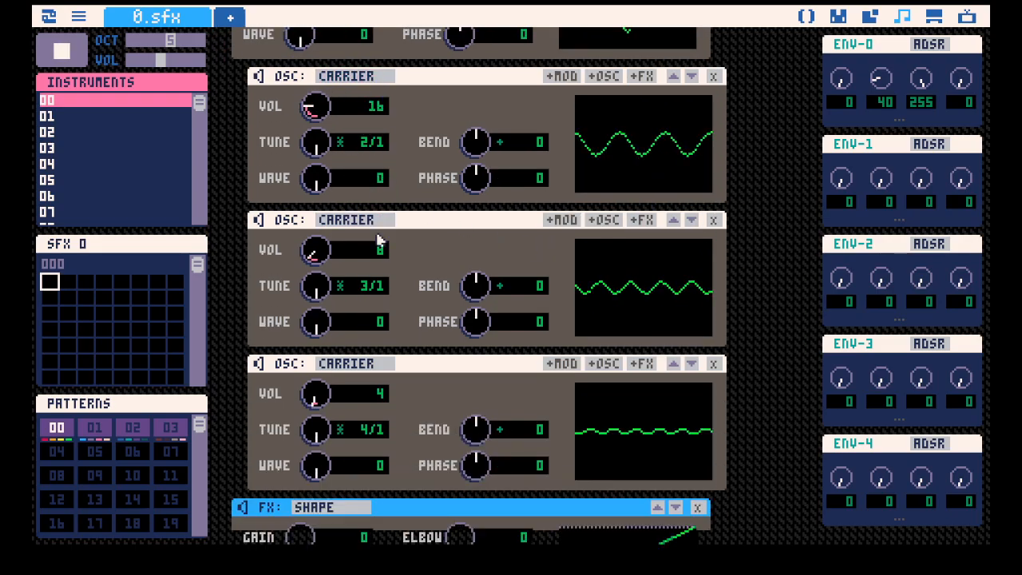
scroll(380, 337, "up", 2)
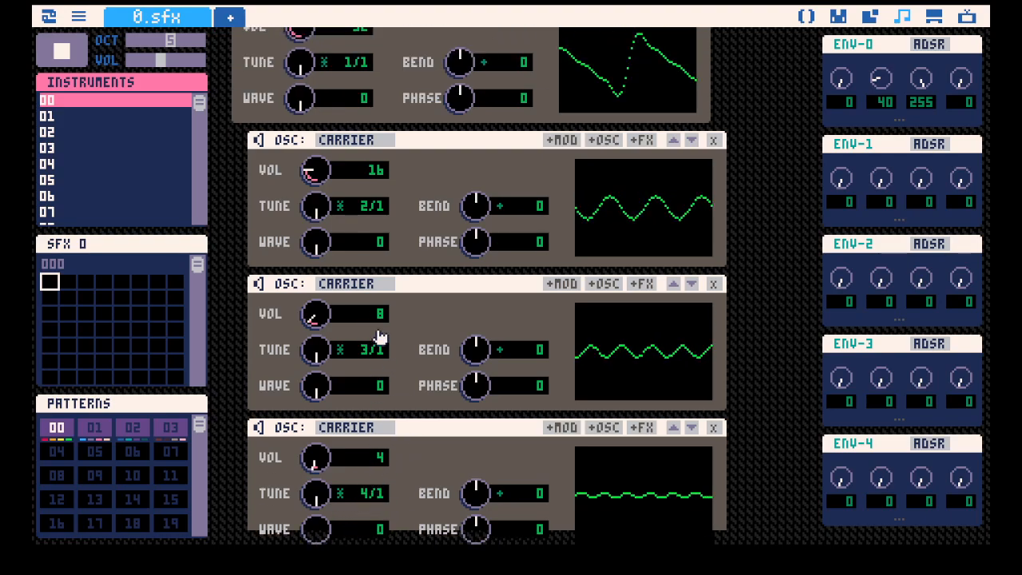
scroll(380, 337, "up", 1)
scroll(319, 347, "down", 1)
scroll(528, 321, "up", 1)
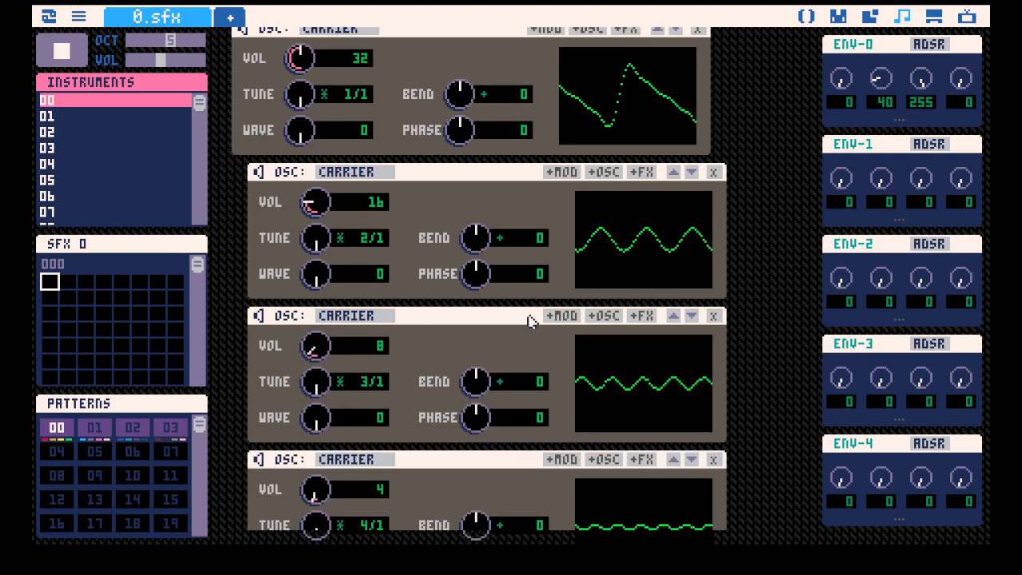
Stop playback and delete the three nested carrier oscillators under the first carrier.
scroll(528, 321, "up", 2)
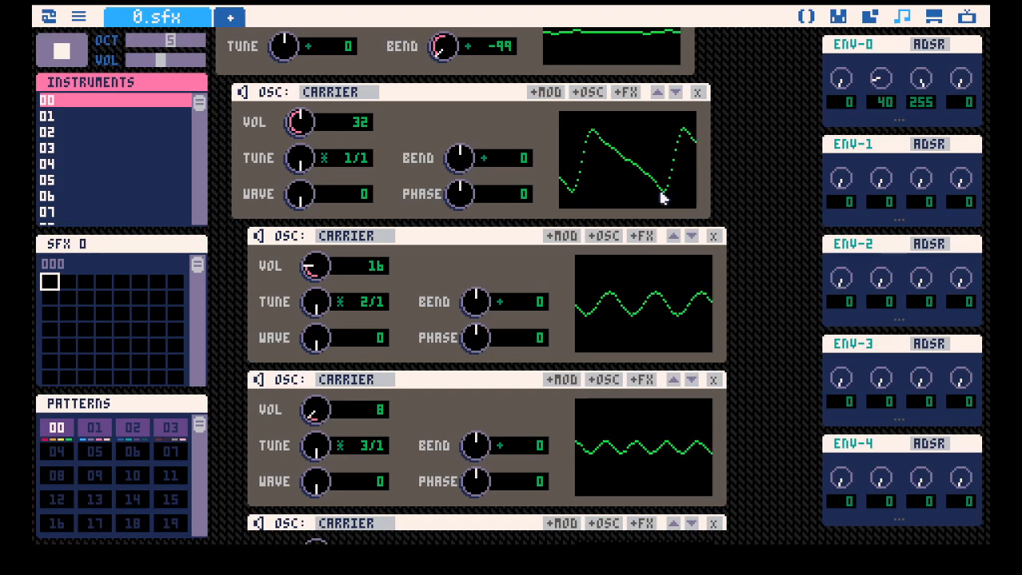
key("space")
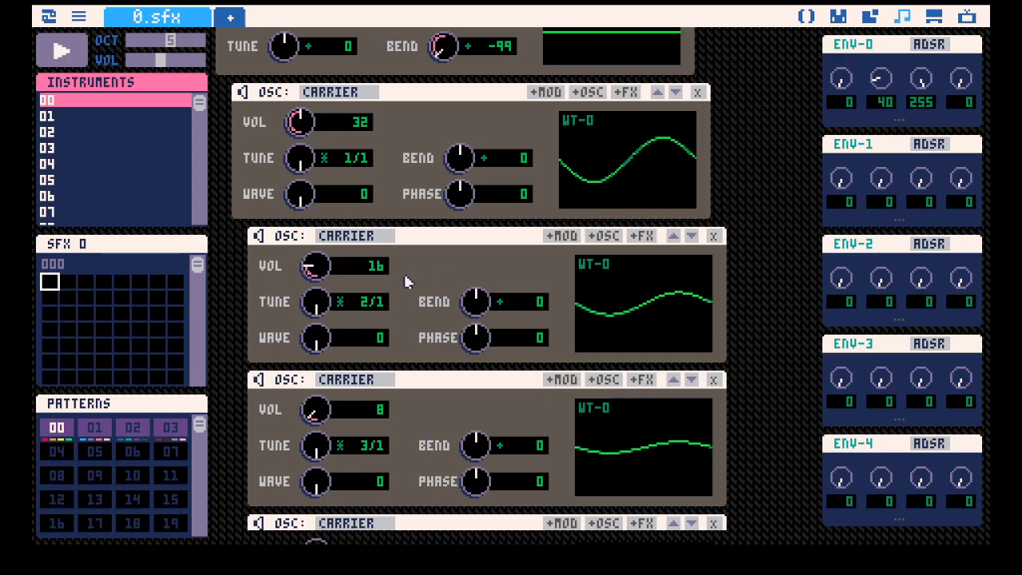
scroll(711, 341, "down", 4)
left_click(714, 252)
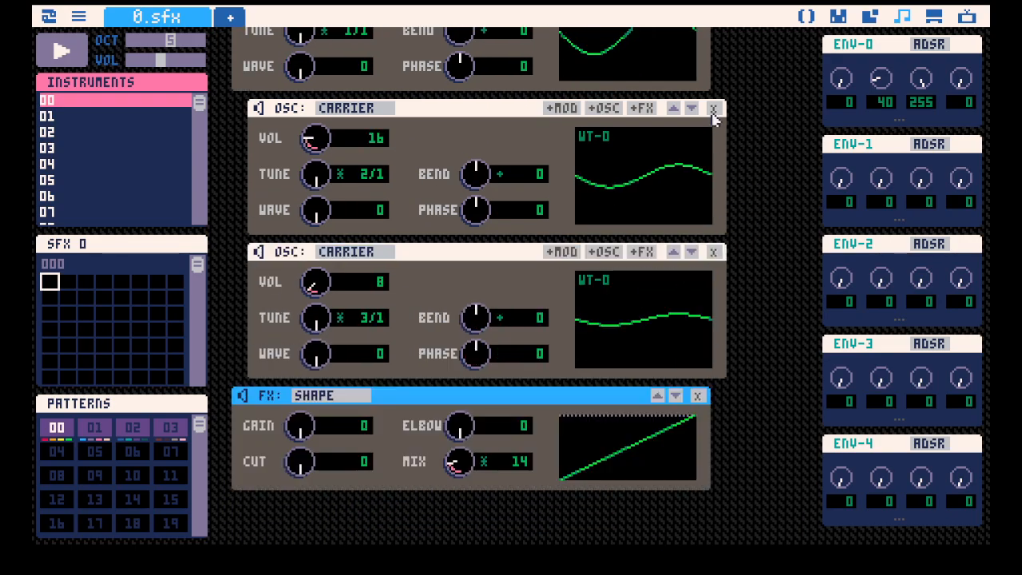
left_click(714, 252)
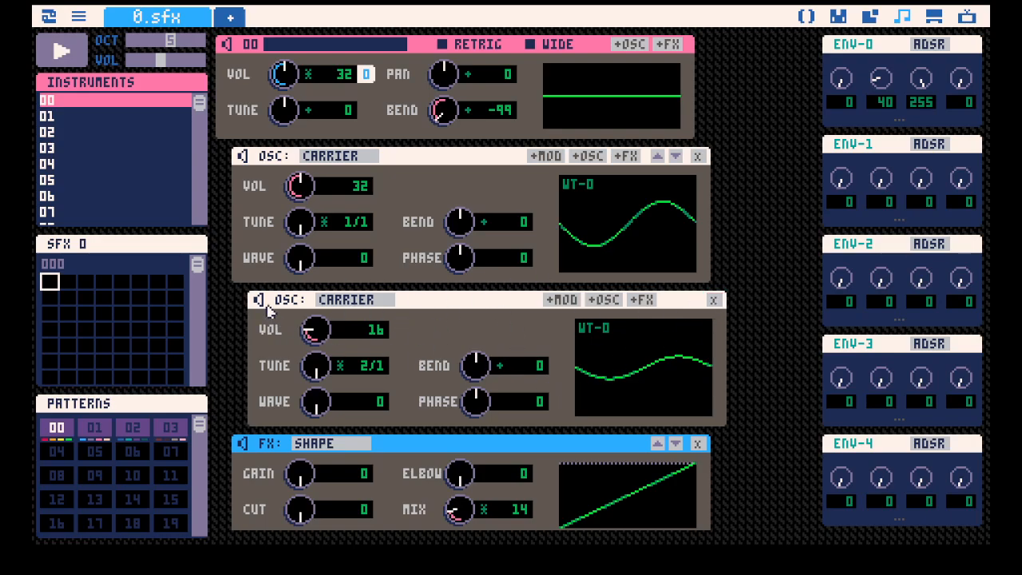
left_click(713, 300)
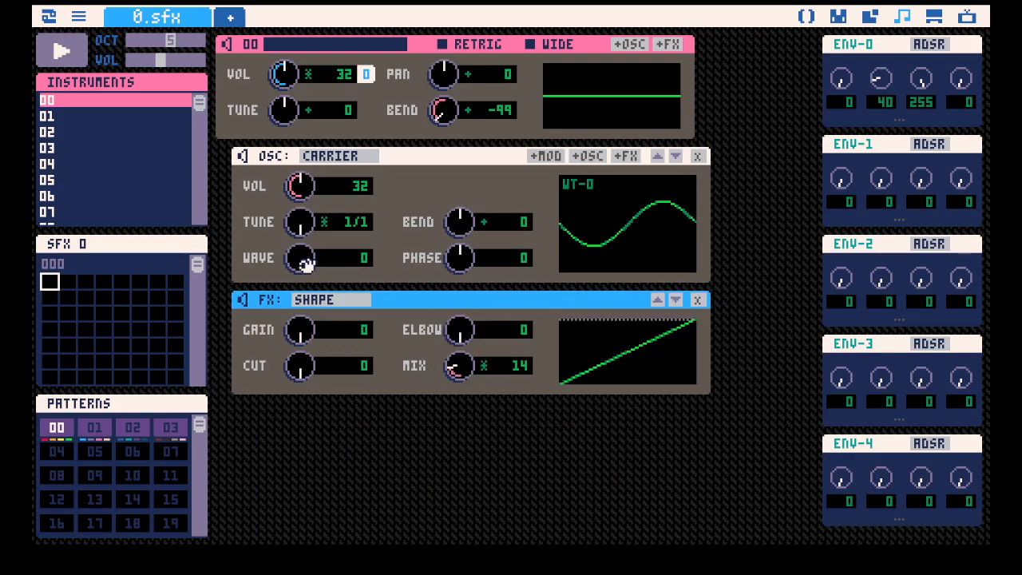
Try the carrier's wave at 117, then return it to 0 and play the instrument to hear the plain sine.
left_click_drag(299, 258, 300, 212)
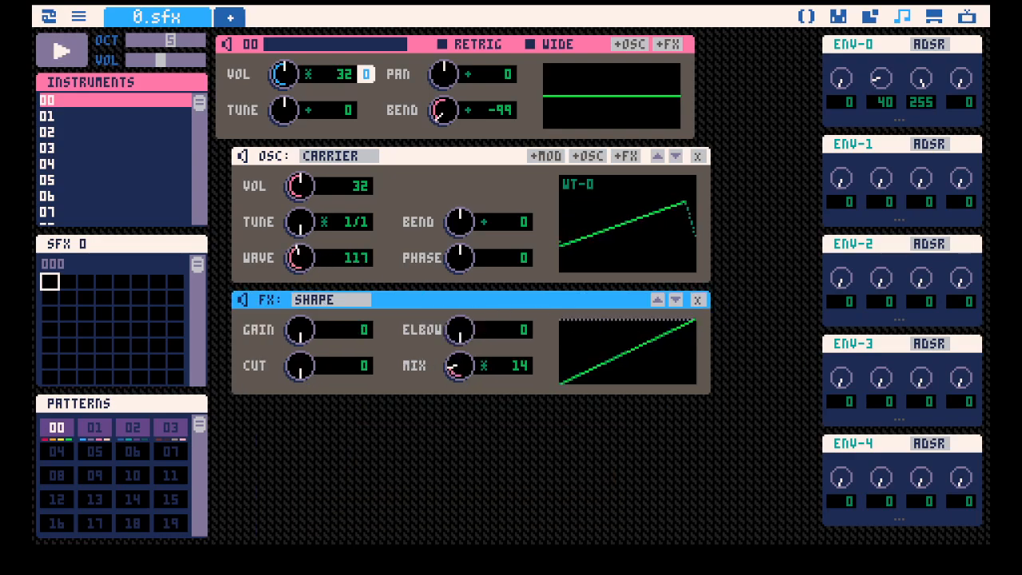
key("space")
left_click_drag(301, 258, 286, 295)
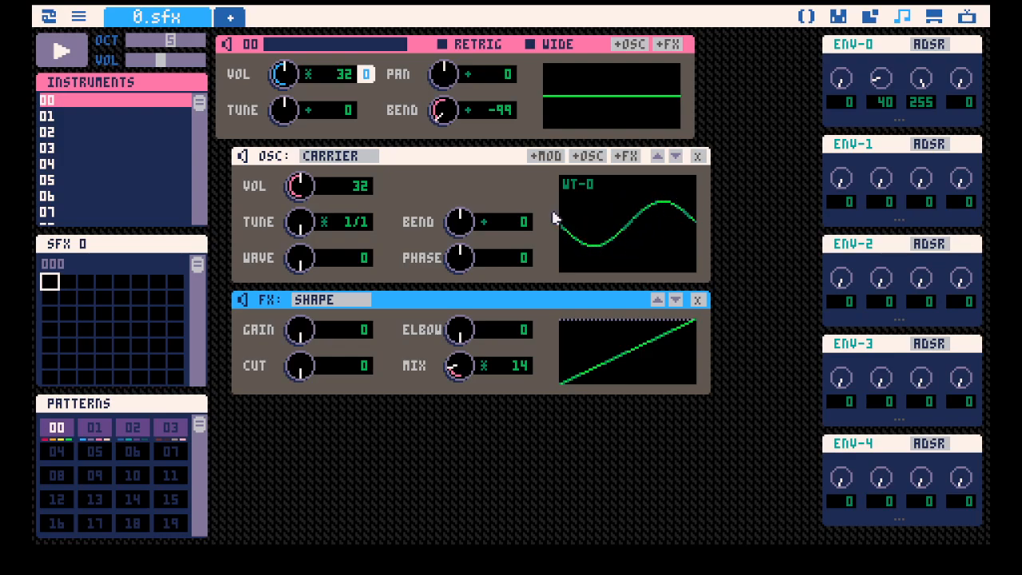
key("space")
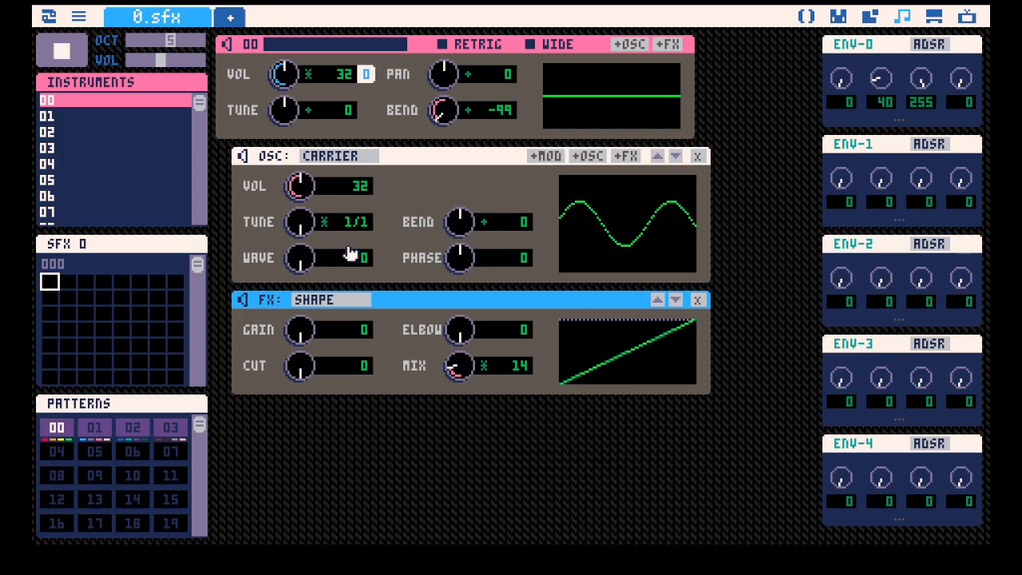
key("space")
Set the carrier's wave to 65 for a triangle shape and the Shape effect's mix to 46.
mouse_move(304, 259)
left_mouse_down()
mouse_move(303, 209)
mouse_move(306, 252)
left_mouse_up()
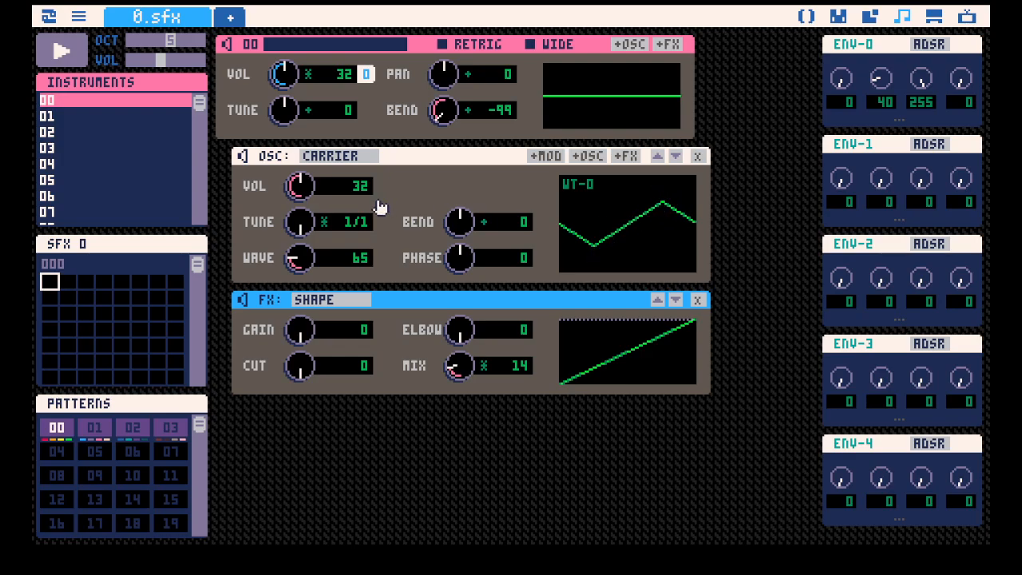
left_click_drag(463, 372, 463, 336)
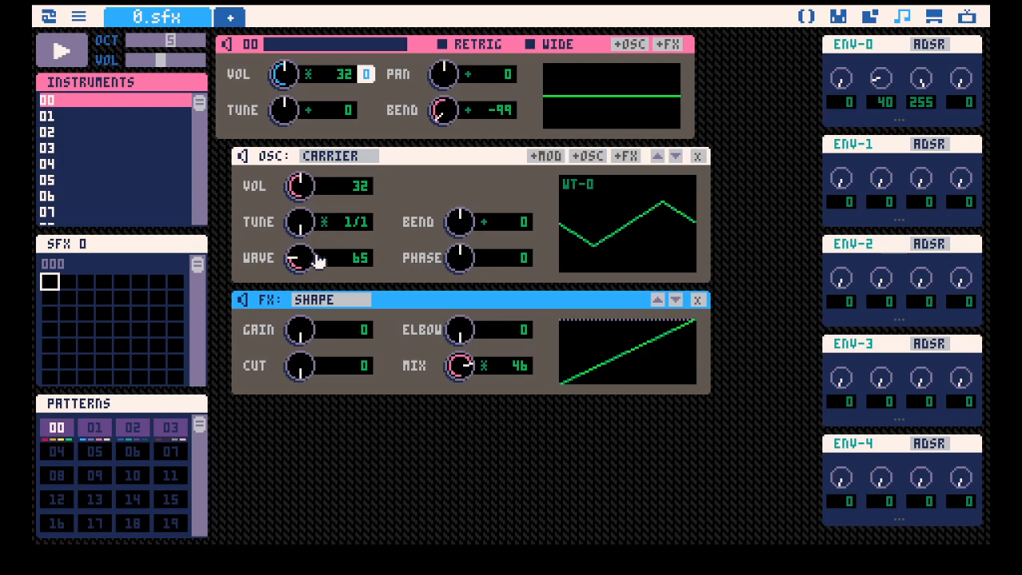
mouse_move(296, 259)
left_mouse_down()
mouse_move(295, 223)
mouse_move(295, 286)
mouse_move(295, 260)
left_mouse_up()
Sweep the carrier's wave between 114 and 0 to compare the waveform shapes, finishing on the triangle at 64.
left_click_drag(294, 258, 294, 218)
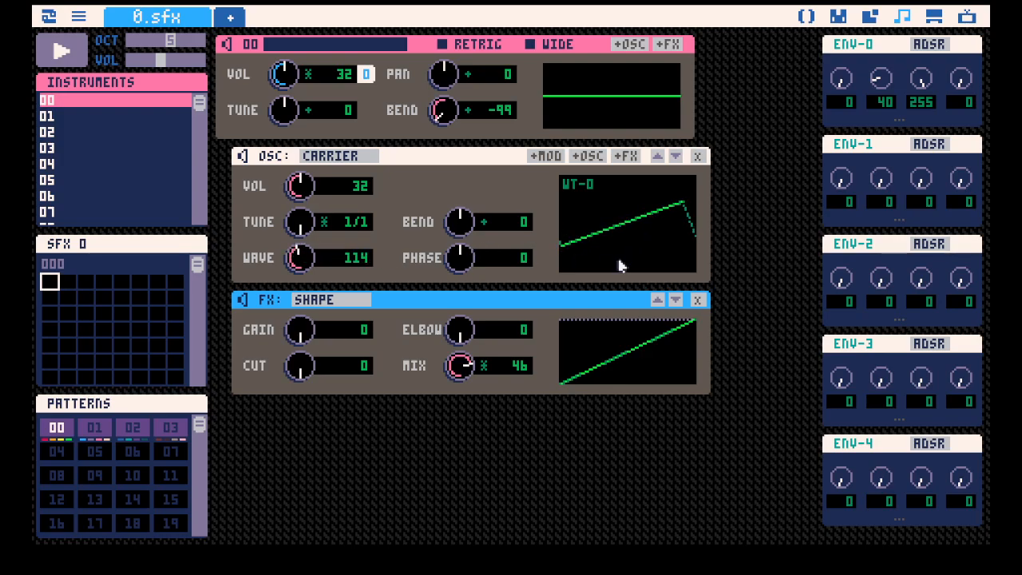
left_click_drag(301, 260, 302, 350)
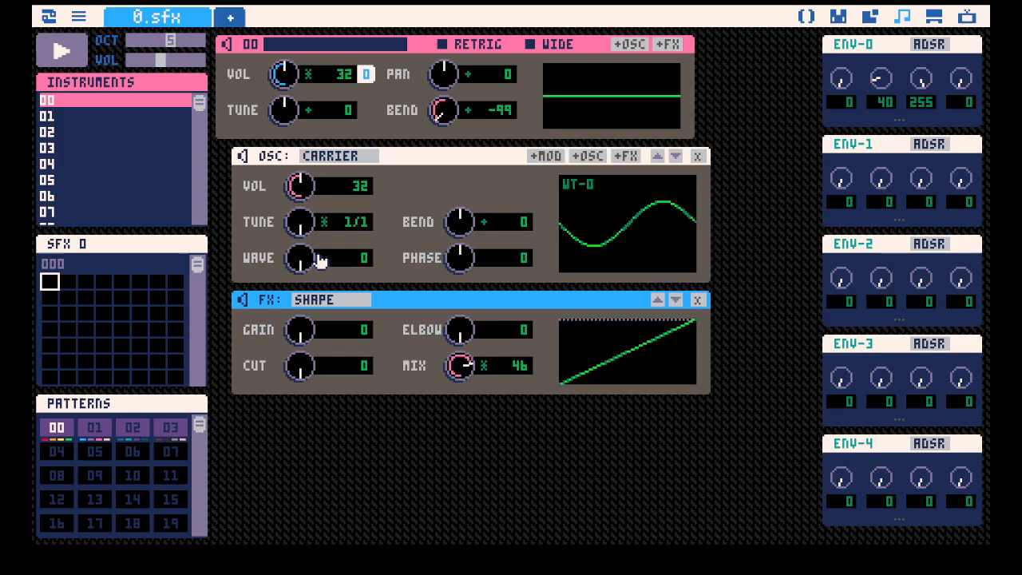
left_click_drag(286, 262, 286, 216)
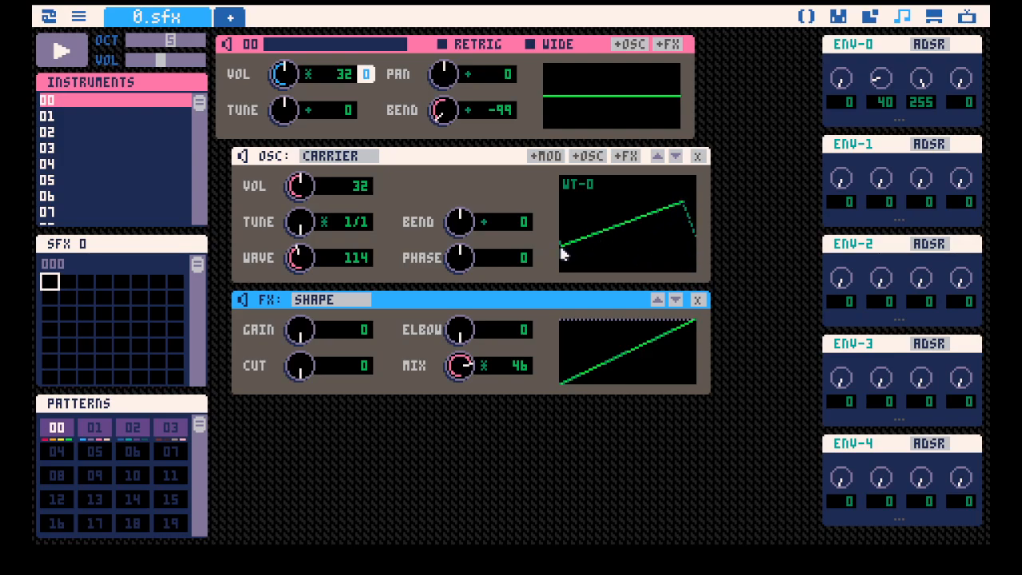
mouse_move(292, 260)
left_mouse_down()
mouse_move(292, 303)
mouse_move(293, 262)
left_mouse_up()
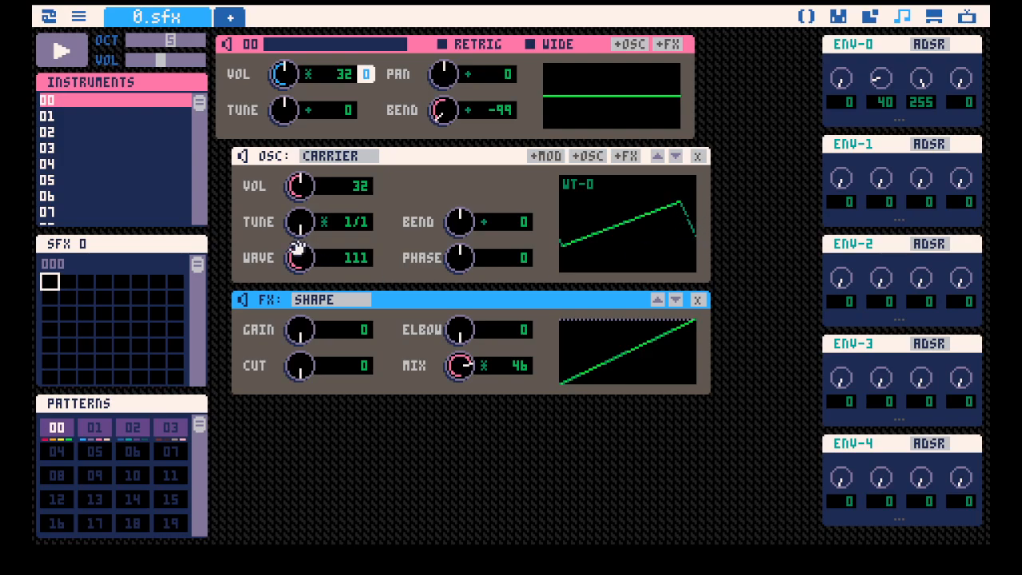
left_click_drag(296, 258, 296, 295)
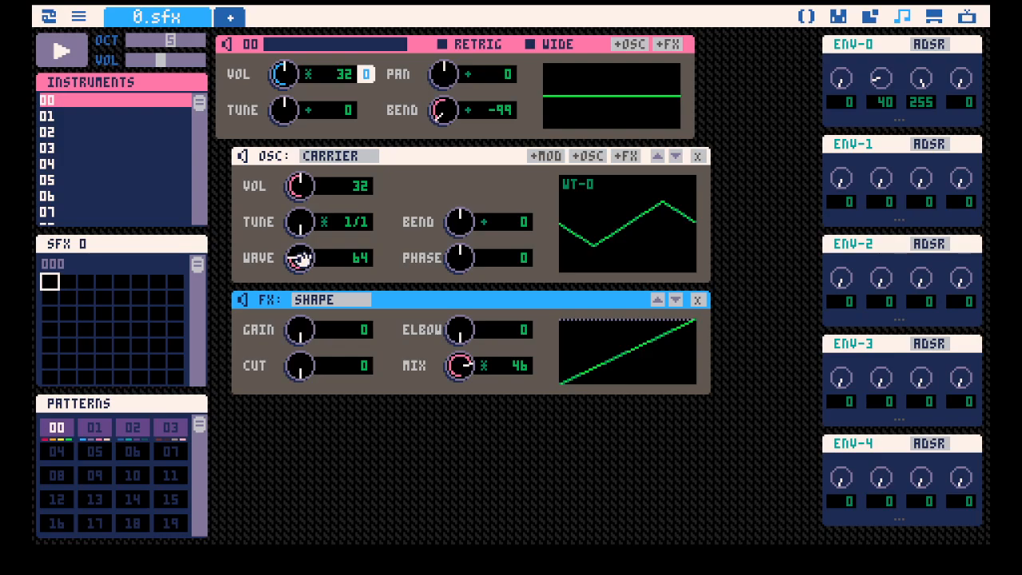
Play the instrument while raising the carrier's wave to 131, then set it to 192 for a square wave.
key("space")
left_click_drag(300, 258, 300, 206)
key("space")
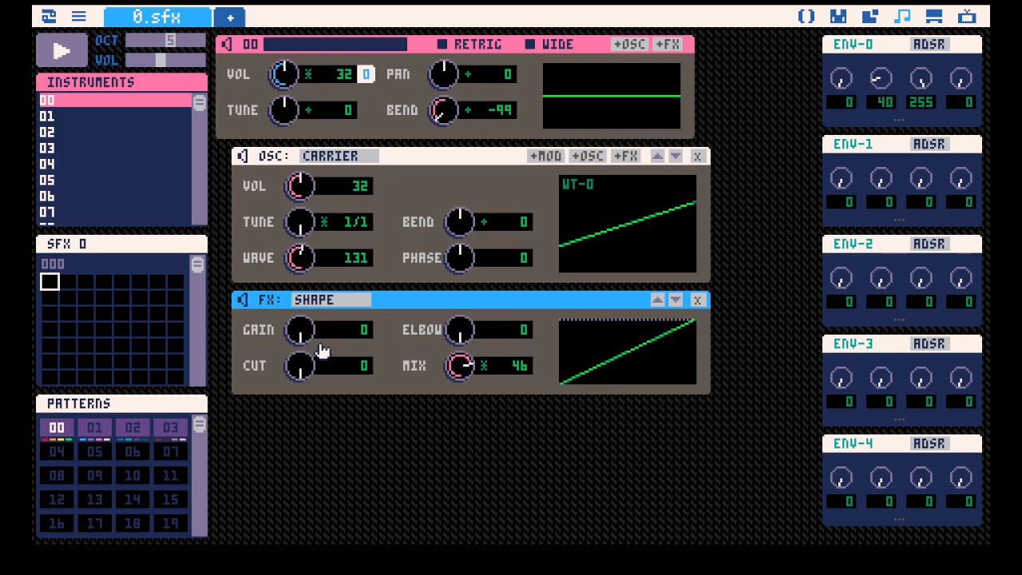
mouse_move(301, 259)
left_mouse_down()
mouse_move(301, 224)
mouse_move(301, 259)
left_mouse_up()
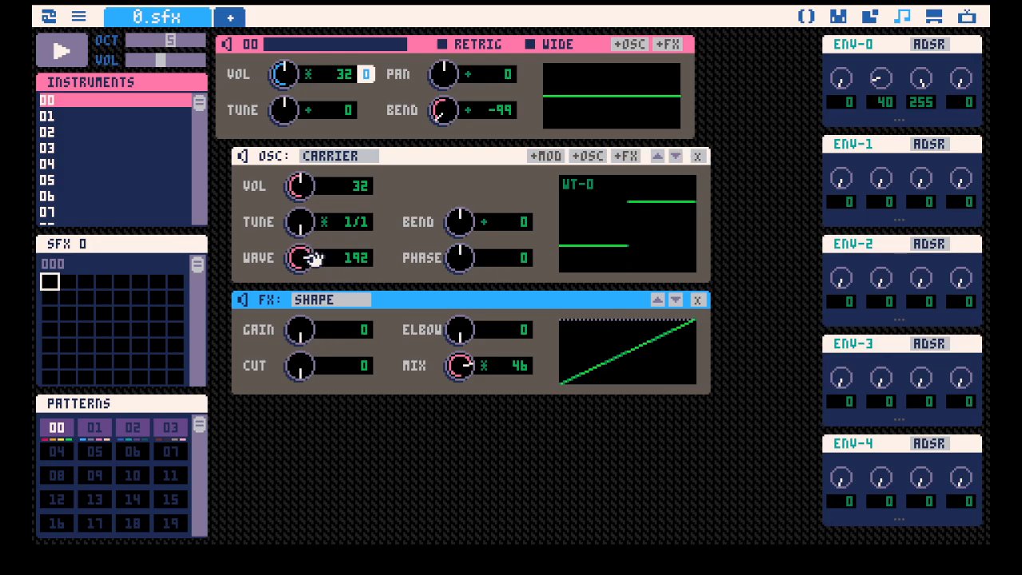
Lower the Shape effect's mix to 33, play while raising the carrier's wave to 255, then reset the wave to 0.
left_click_drag(463, 369, 463, 393)
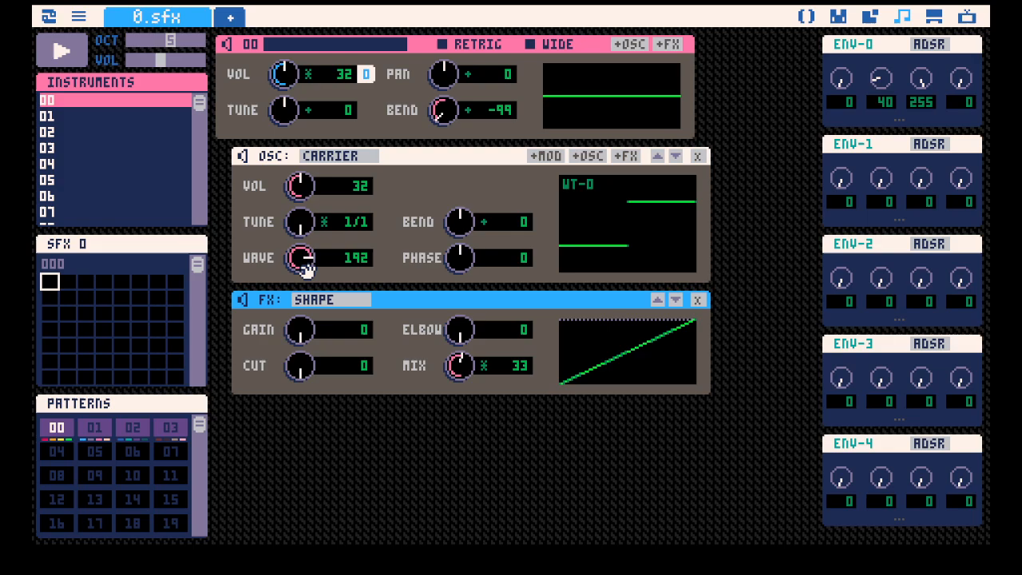
key("space")
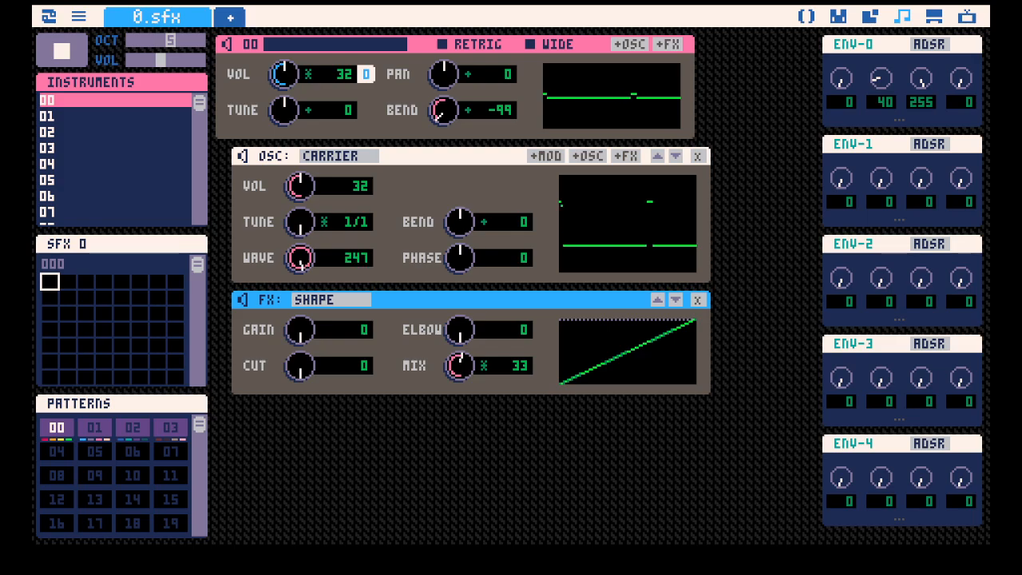
left_click_drag(305, 257, 305, 254)
key("space")
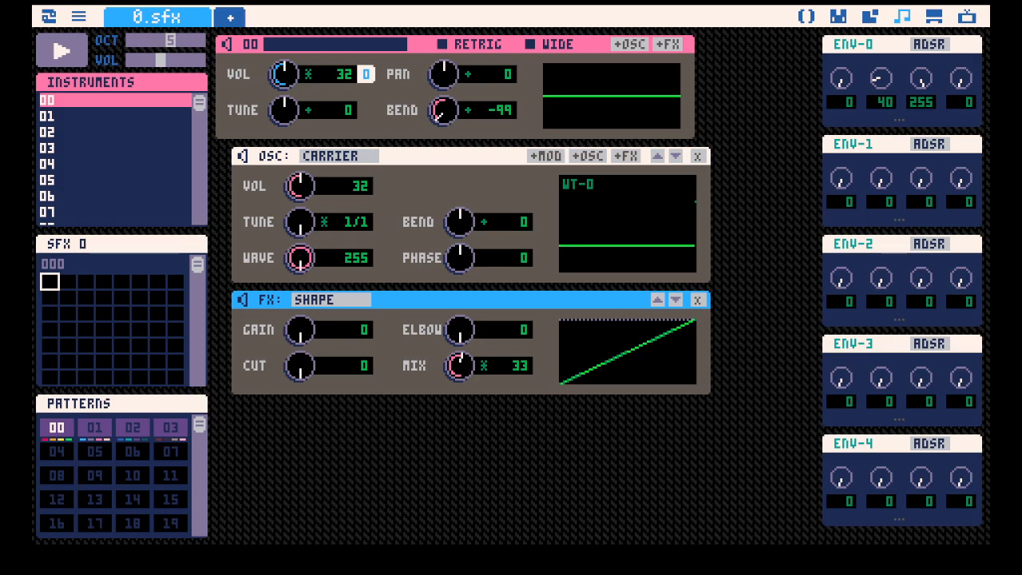
left_click_drag(302, 260, 296, 324)
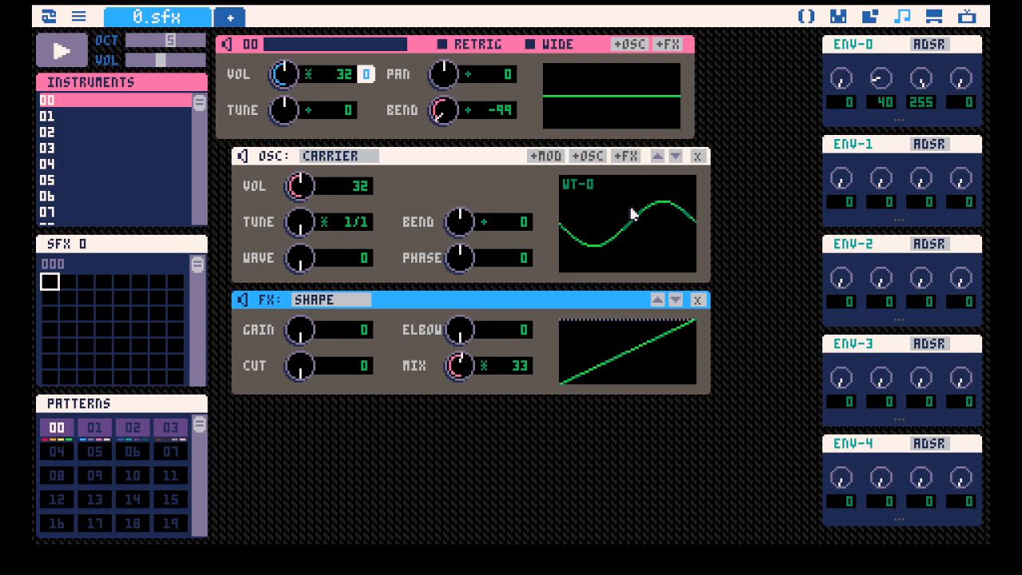
Add an FM modulator under the carrier and set its volume to 0.
left_click(551, 158)
scroll(476, 272, "down", 2)
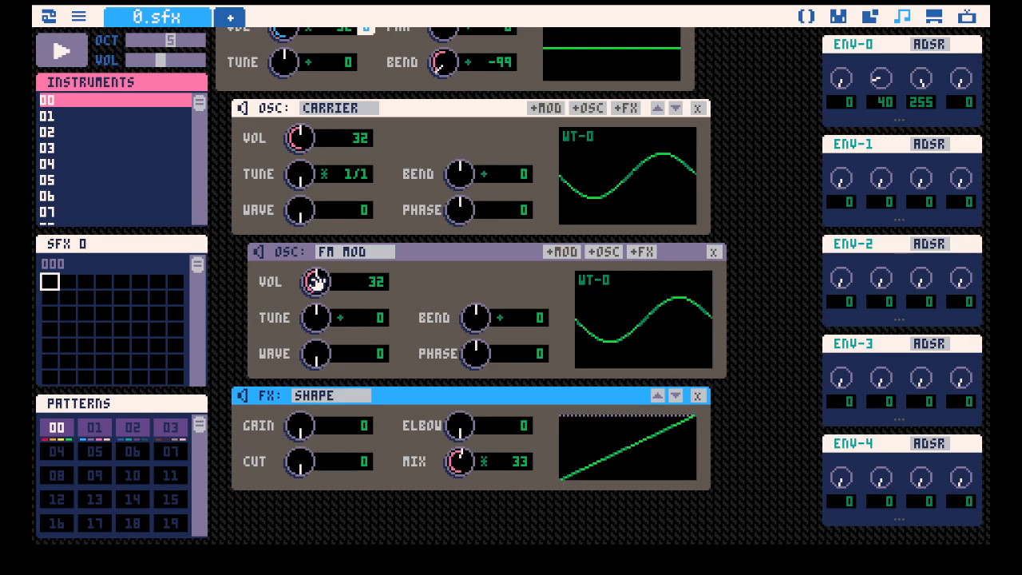
left_click_drag(312, 280, 310, 314)
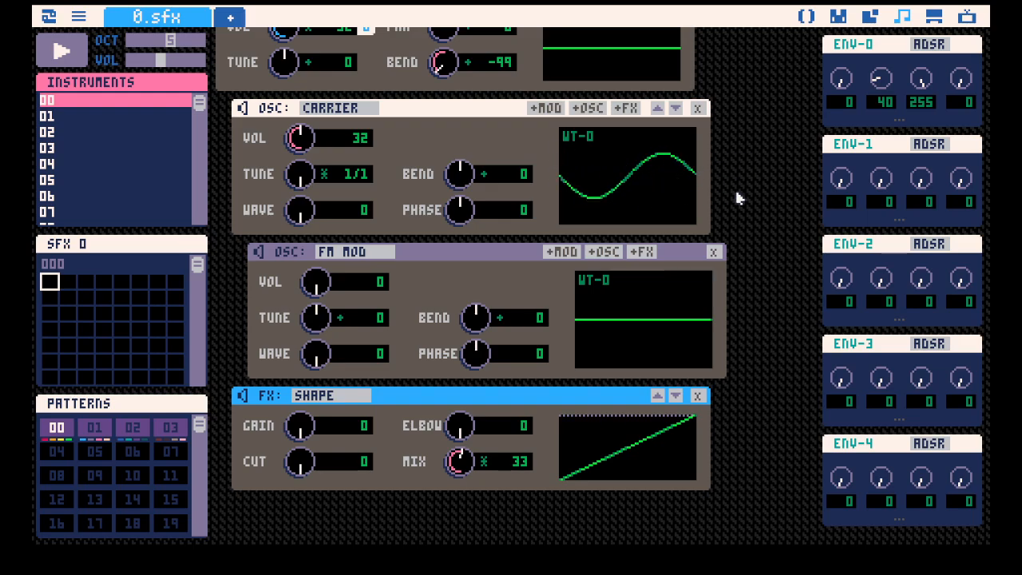
Try the FM modulator's volume at 46, then return it to 0.
scroll(741, 210, "up", 2)
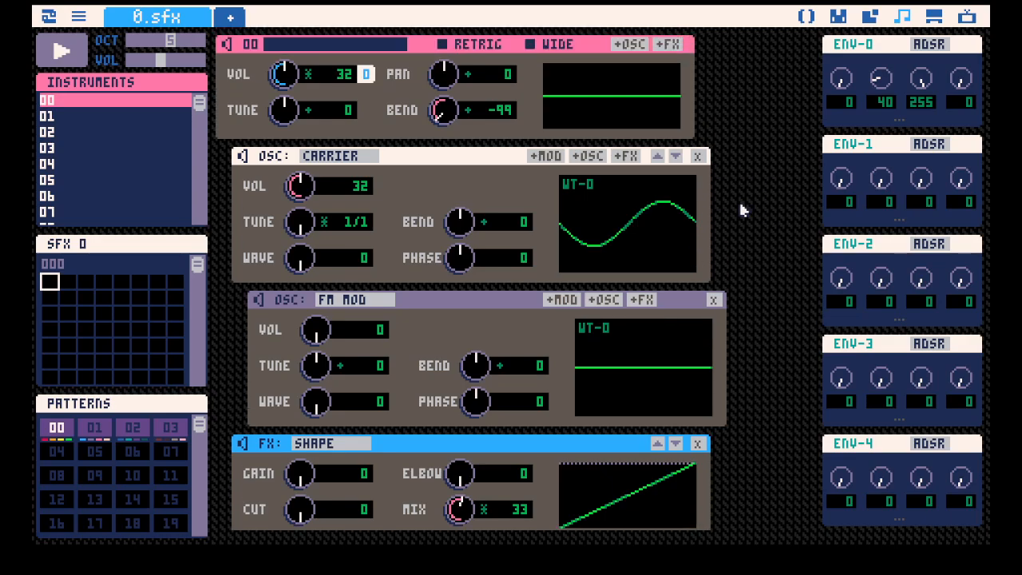
scroll(739, 207, "down", 1)
scroll(650, 173, "up", 1)
scroll(678, 221, "down", 1)
scroll(668, 221, "down", 1)
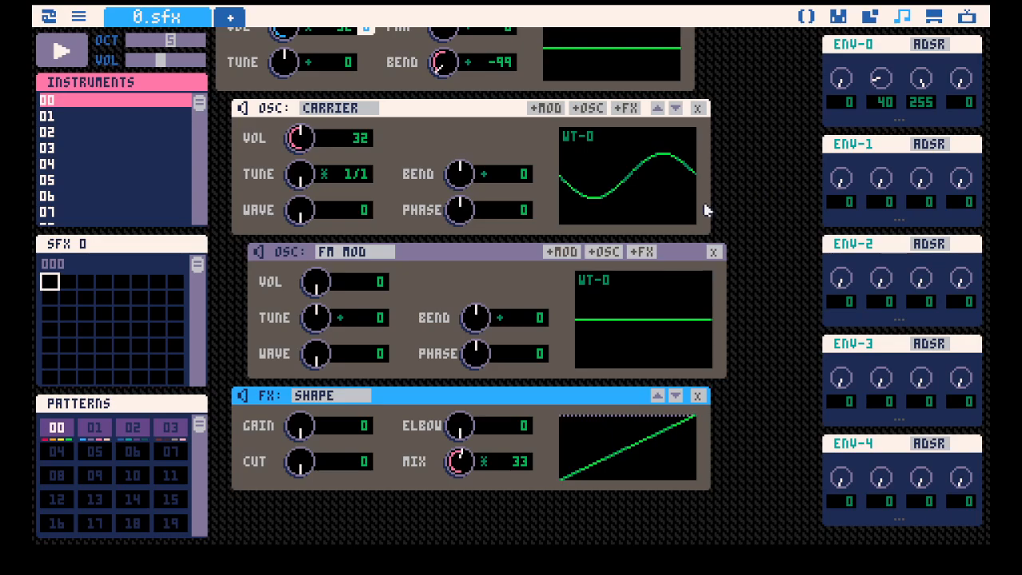
left_click_drag(318, 283, 575, 306)
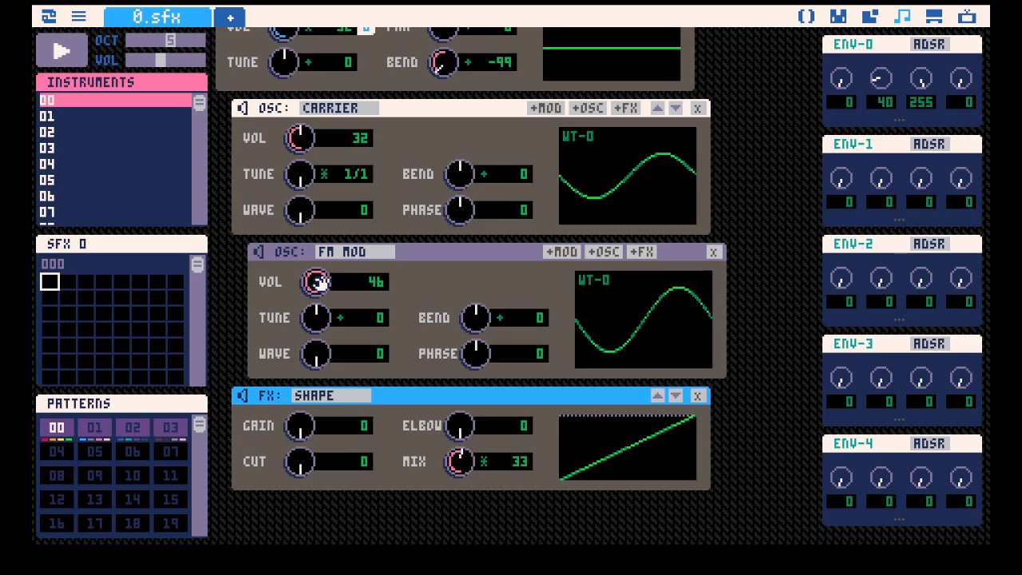
left_click_drag(316, 281, 316, 295)
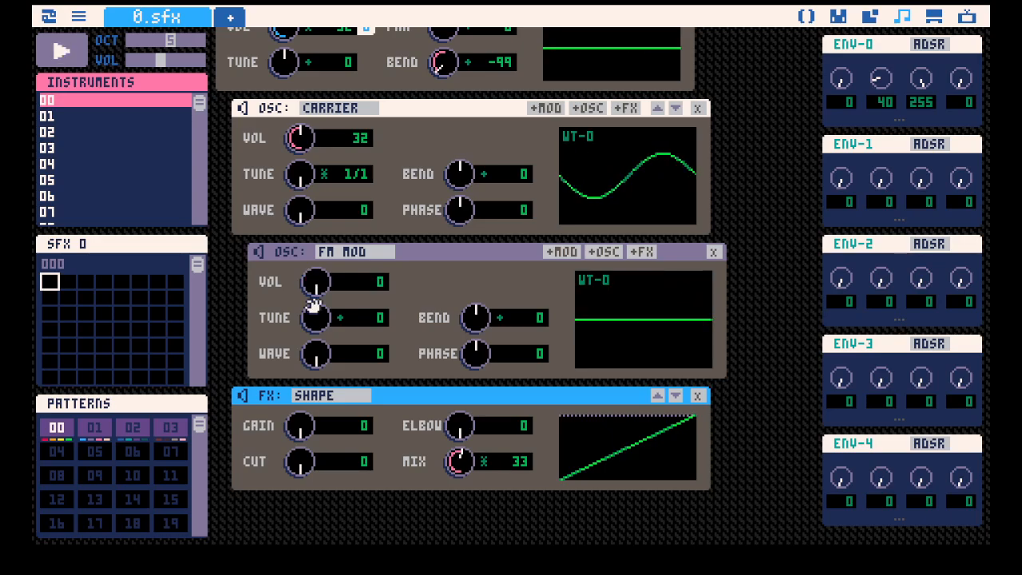
Set the Shape effect's mix to 41 and play a note while raising the FM modulator's volume to 64.
scroll(633, 184, "up", 1)
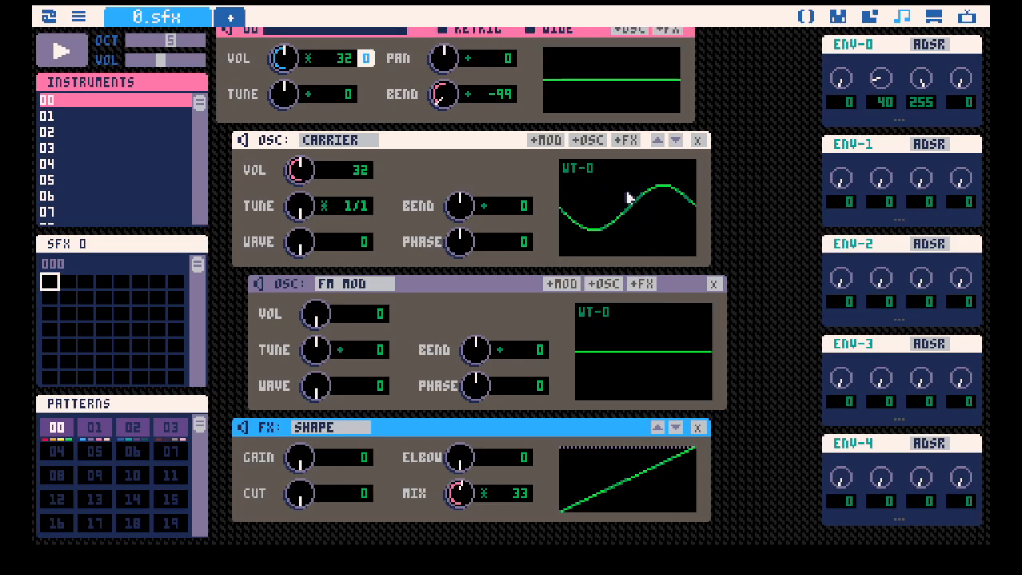
left_click_drag(467, 501, 467, 492)
key("q")
left_click_drag(320, 312, 319, 288)
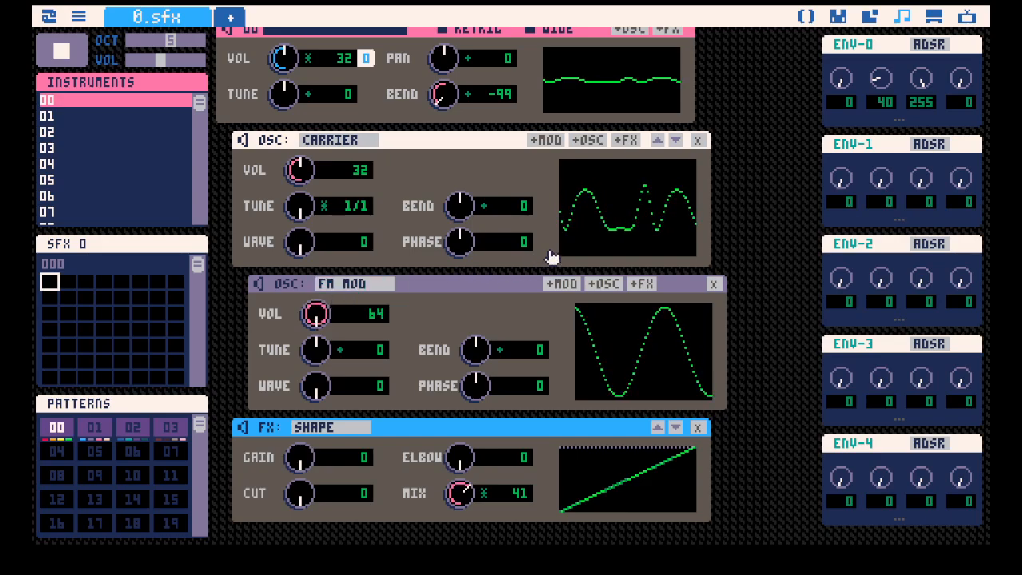
key("space")
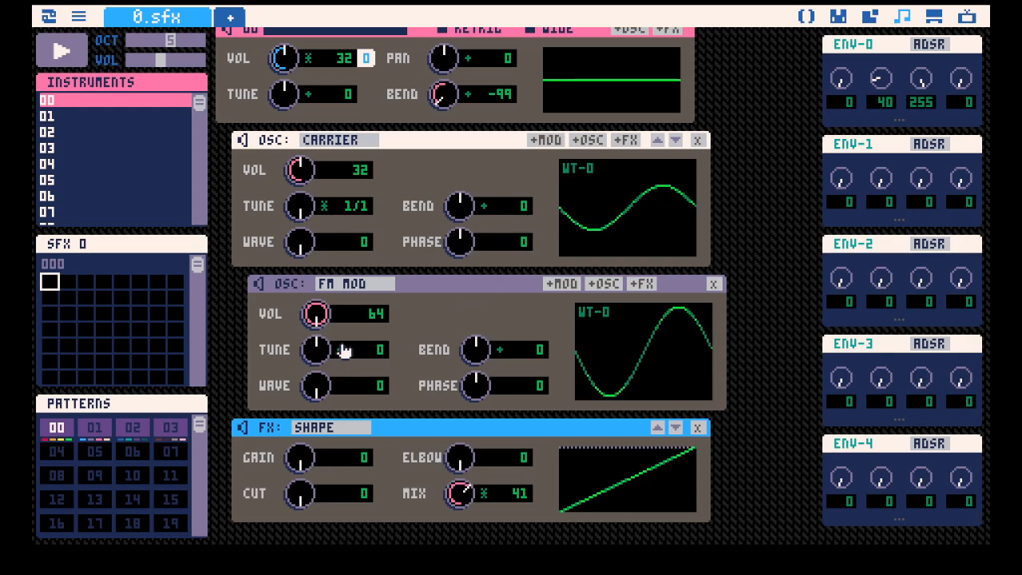
Switch the FM modulator's tune to ratio mode and set it to 1/2.
left_click(340, 351)
left_click(341, 352)
left_click(341, 352)
left_click(341, 352)
left_click_drag(313, 356, 313, 356)
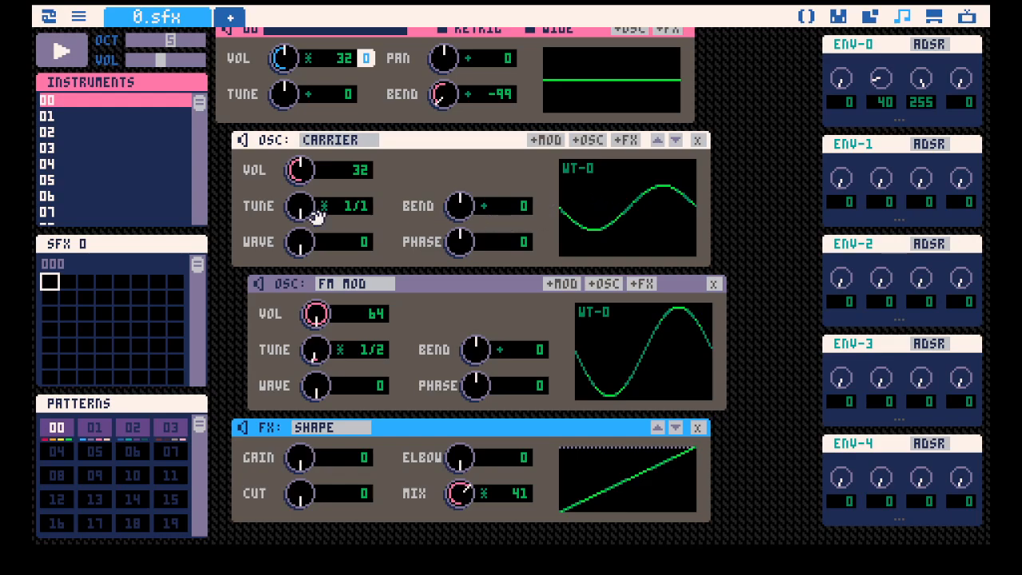
Play the instrument with the FM modulator's volume at 46, then lower that volume to 11.
mouse_move(326, 312)
left_mouse_down()
mouse_move(326, 375)
mouse_move(326, 327)
left_mouse_up()
key("z")
left_click_drag(316, 314, 317, 313)
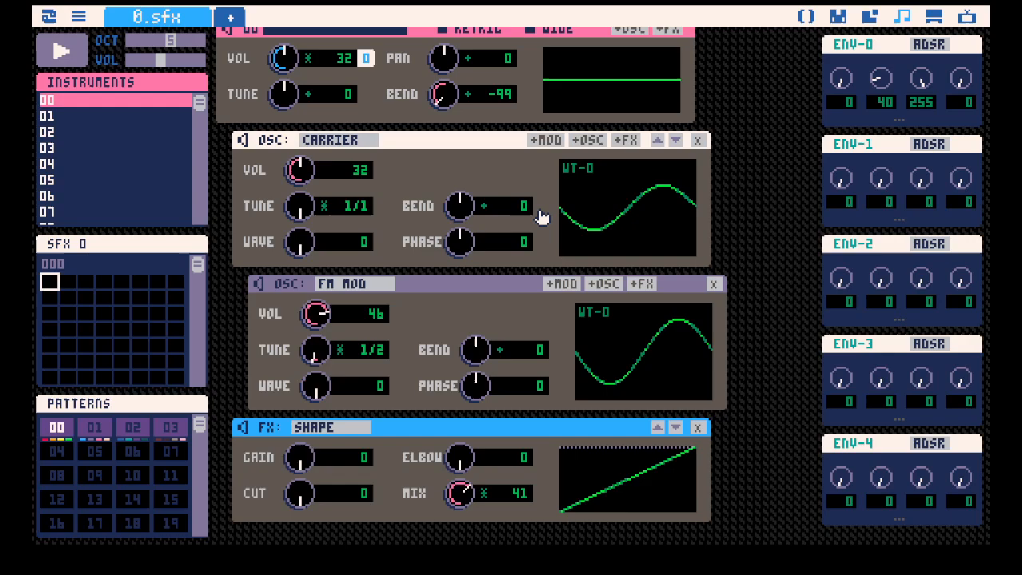
key("space")
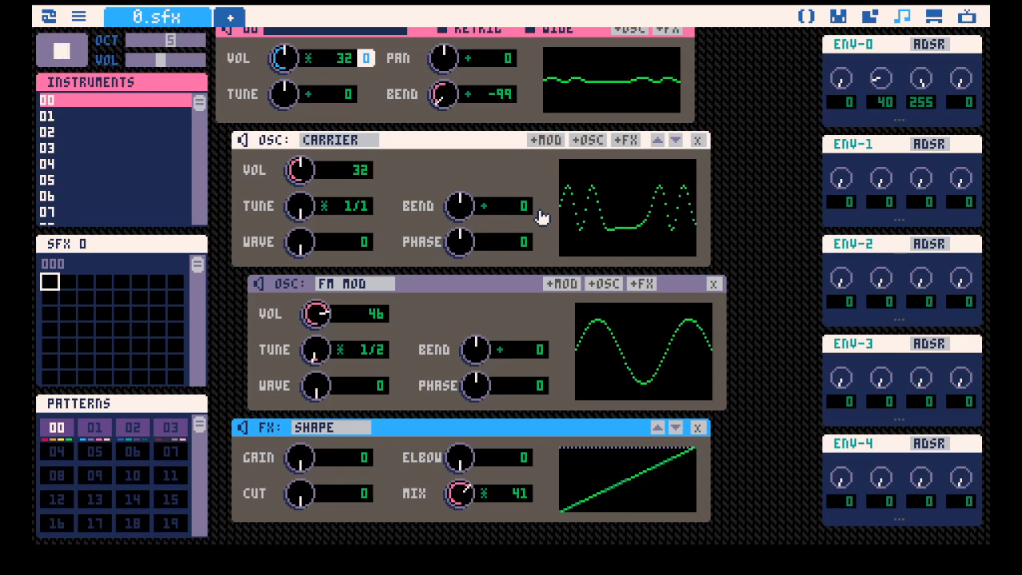
left_click_drag(315, 315, 316, 370)
key("space")
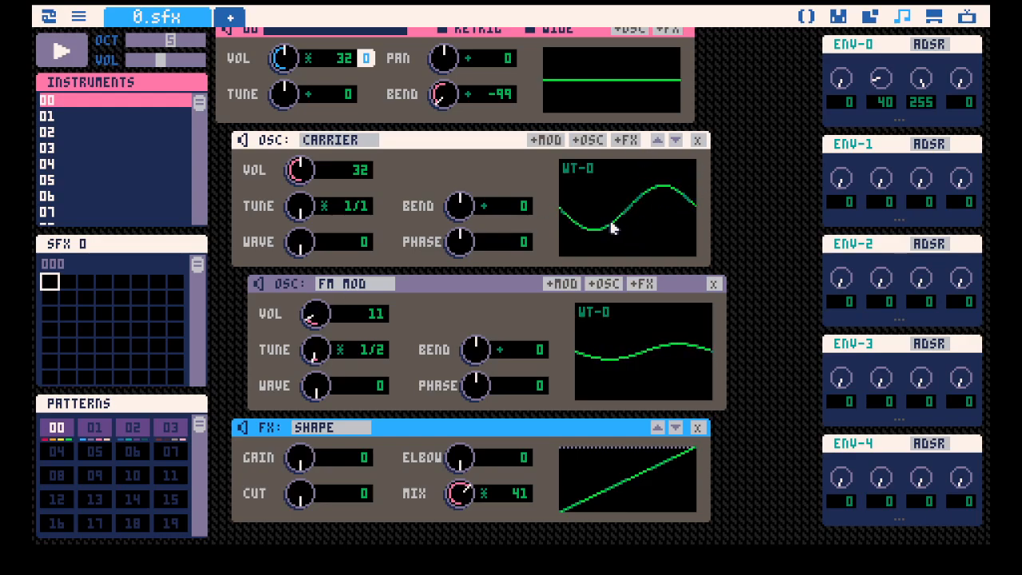
Lower the Shape effect's mix to 5 while playing the instrument.
key("space")
left_click_drag(473, 494, 472, 540)
key("space")
key("space")
left_click_drag(463, 501, 458, 494)
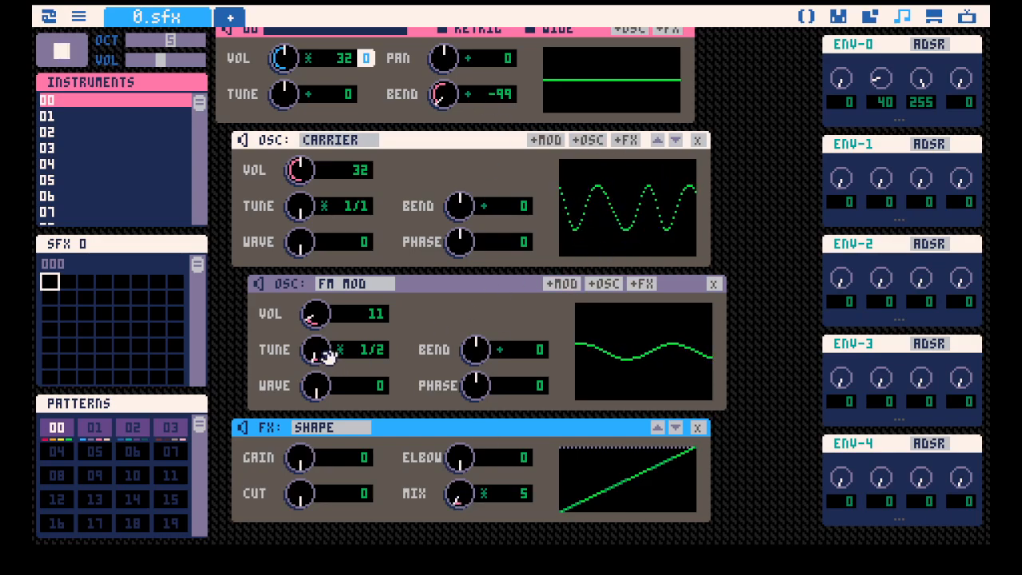
Raise the FM modulator's volume to 64 while playing the instrument.
left_click_drag(312, 315, 313, 329)
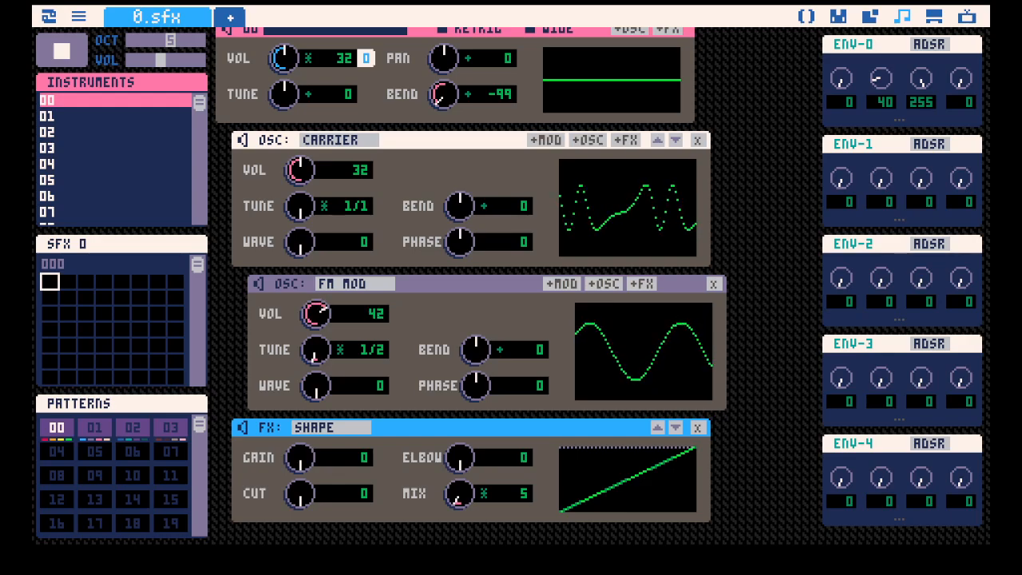
mouse_move(317, 313)
left_mouse_down()
mouse_move(316, 294)
mouse_move(315, 364)
mouse_move(316, 314)
left_mouse_up()
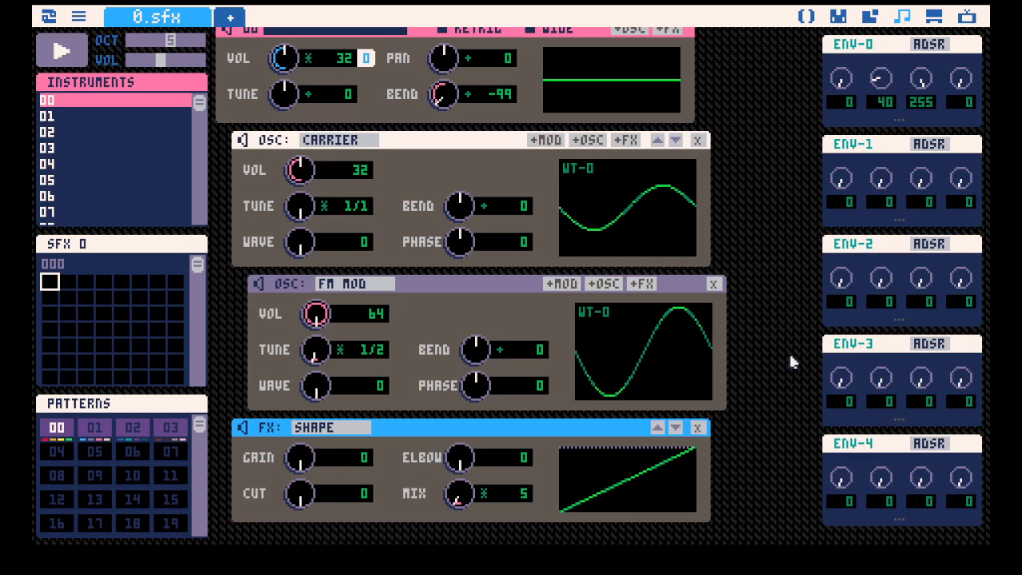
key("z")
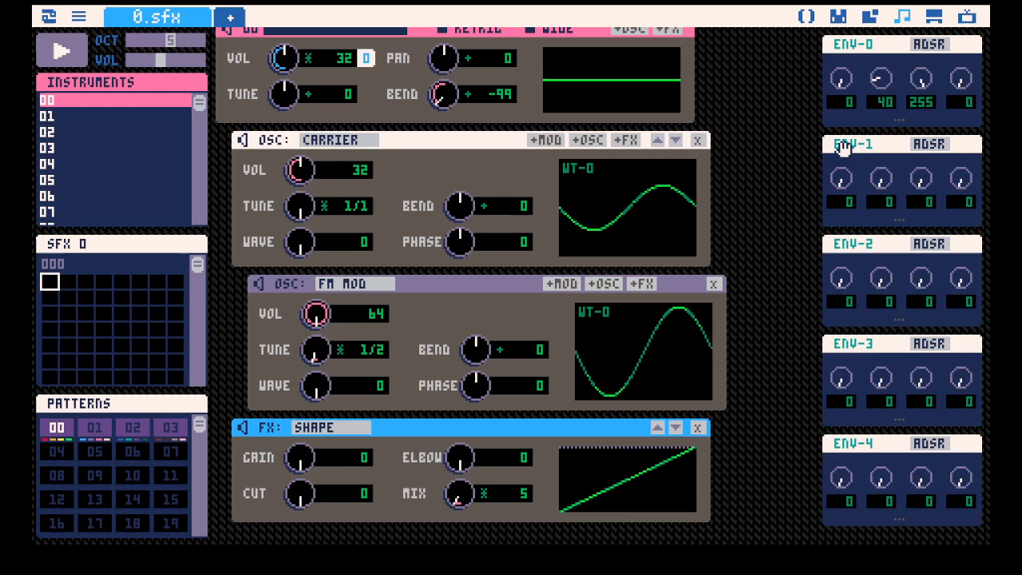
Move the ENV-1 assignment from the FM modulator's volume to the carrier's volume and mute the FM modulator.
left_click_drag(844, 146, 384, 318)
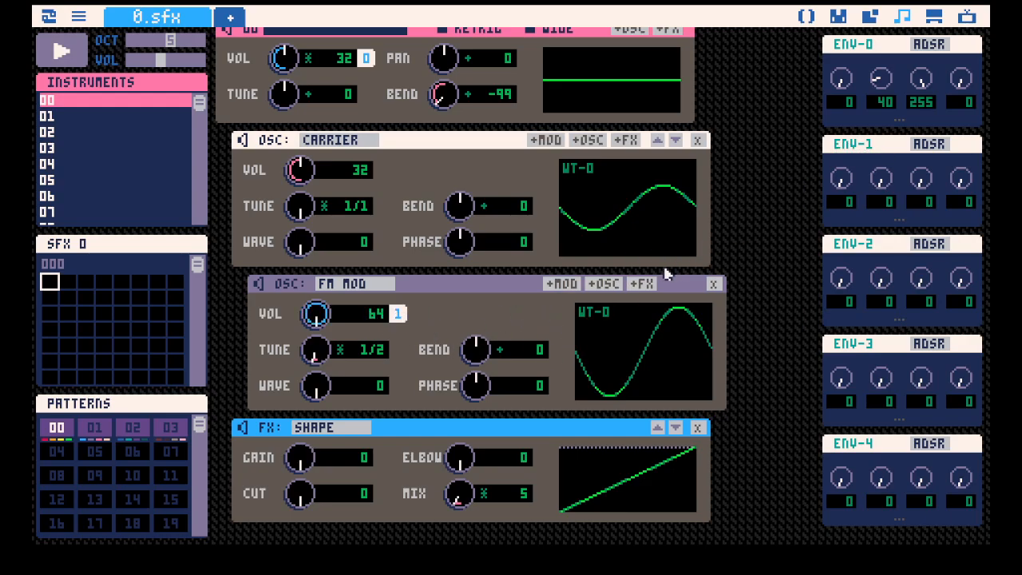
left_click(397, 314)
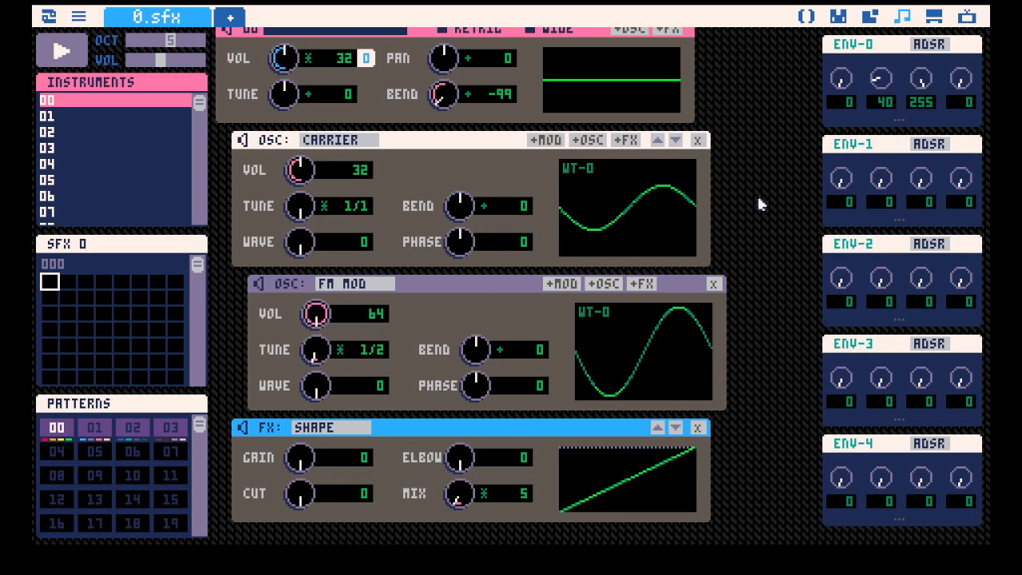
left_click(260, 284)
left_click_drag(845, 138, 381, 170)
Set ENV-1's sustain to 255 and attack to 73, and raise the Shape effect's mix to 44 while playing notes.
left_click_drag(922, 177, 947, 94)
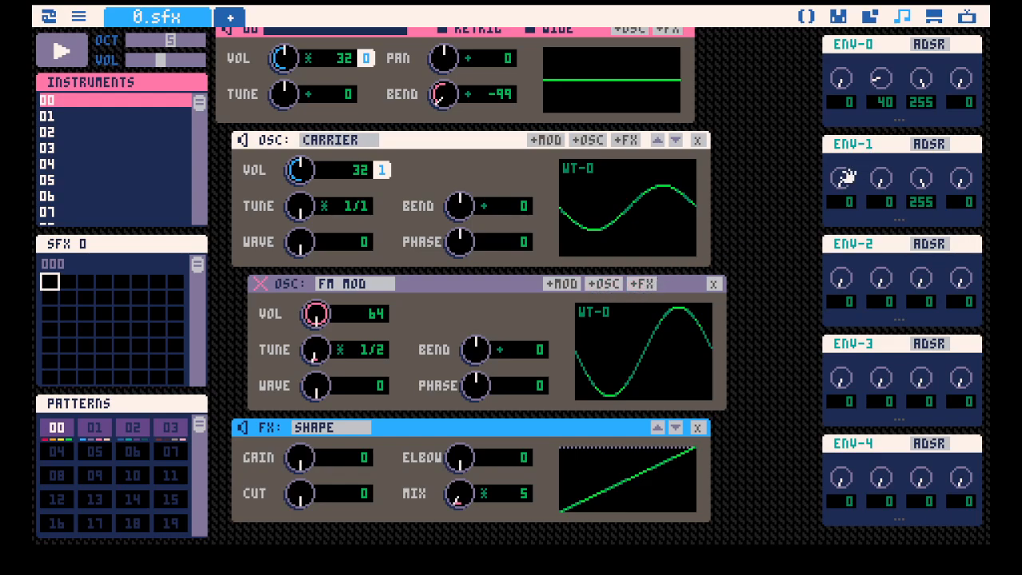
key("q")
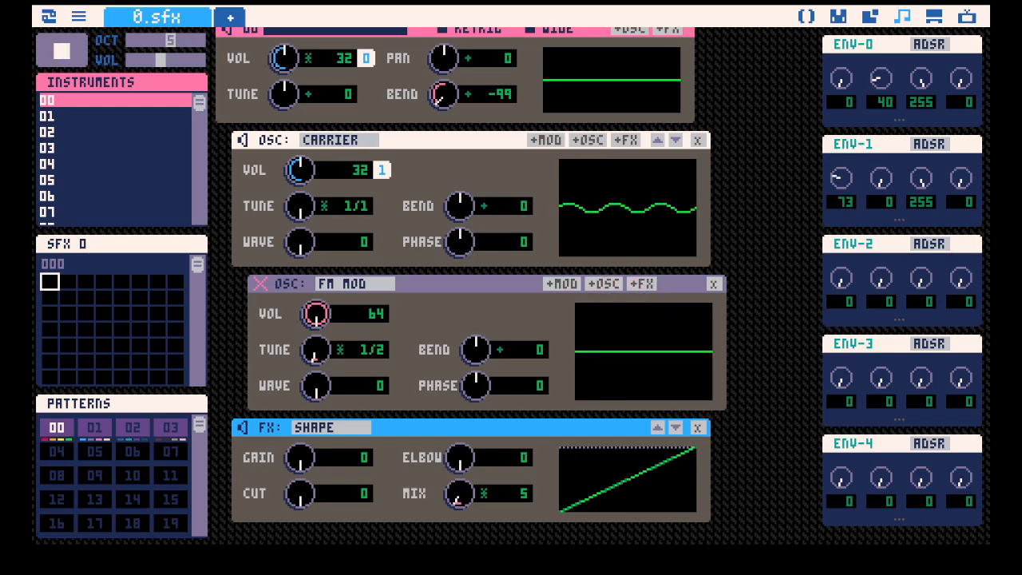
left_click_drag(460, 493, 460, 435)
key("q")
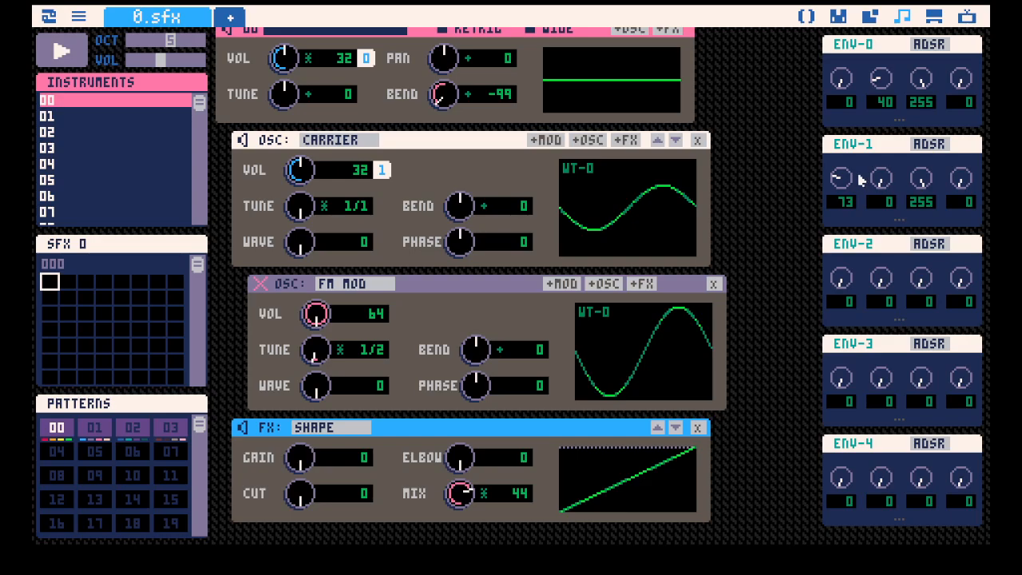
Set ENV-1's attack to 0 and decay to 13, testing each change with a note.
left_click_drag(843, 177, 843, 189)
left_click_drag(845, 180, 845, 193)
key("z")
left_click_drag(881, 178, 881, 225)
key("z")
key("z")
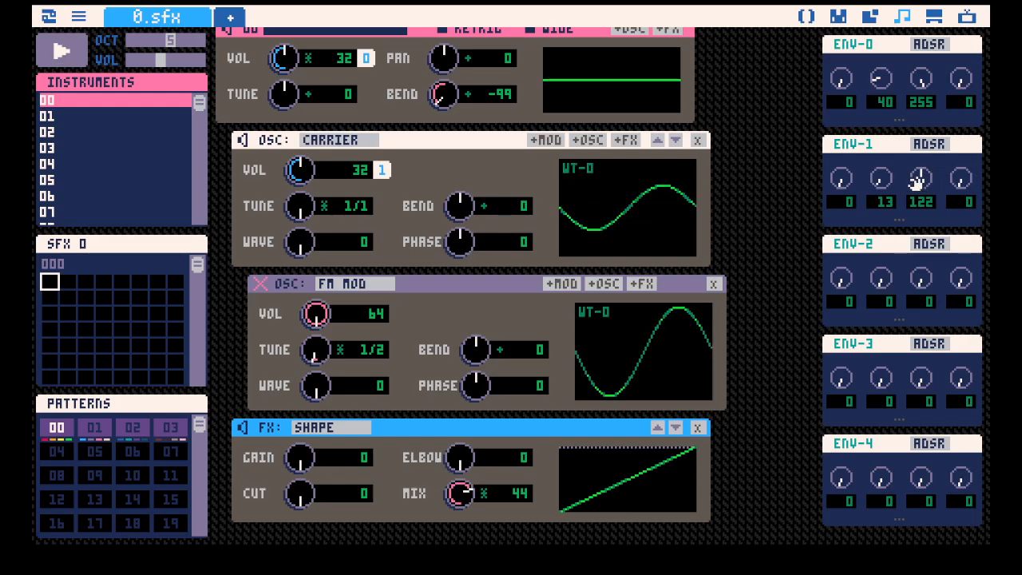
Set ENV-1's decay to 16 and sustain to 75, and play the instrument.
left_click_drag(922, 182, 923, 180)
left_click_drag(916, 179, 913, 199)
key("space")
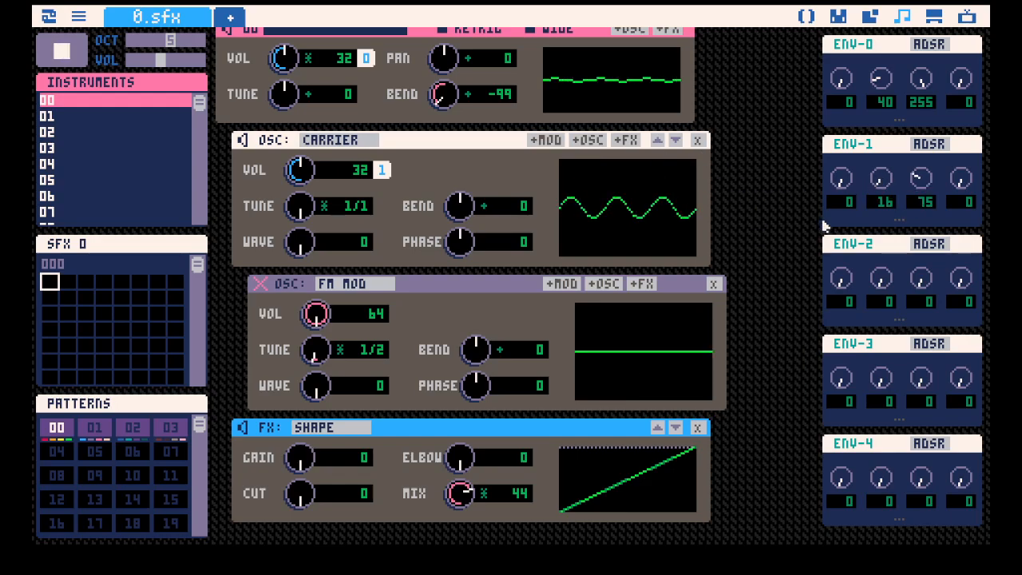
key("space")
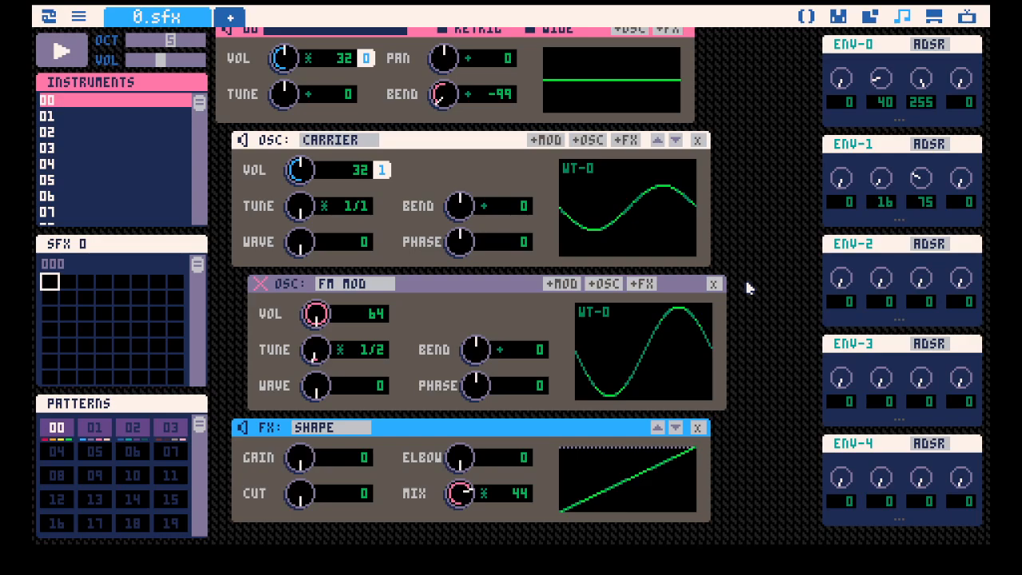
Reassign ENV-1 from the carrier's volume to the unmuted FM modulator's volume and set its sustain to 0.
left_click(382, 169)
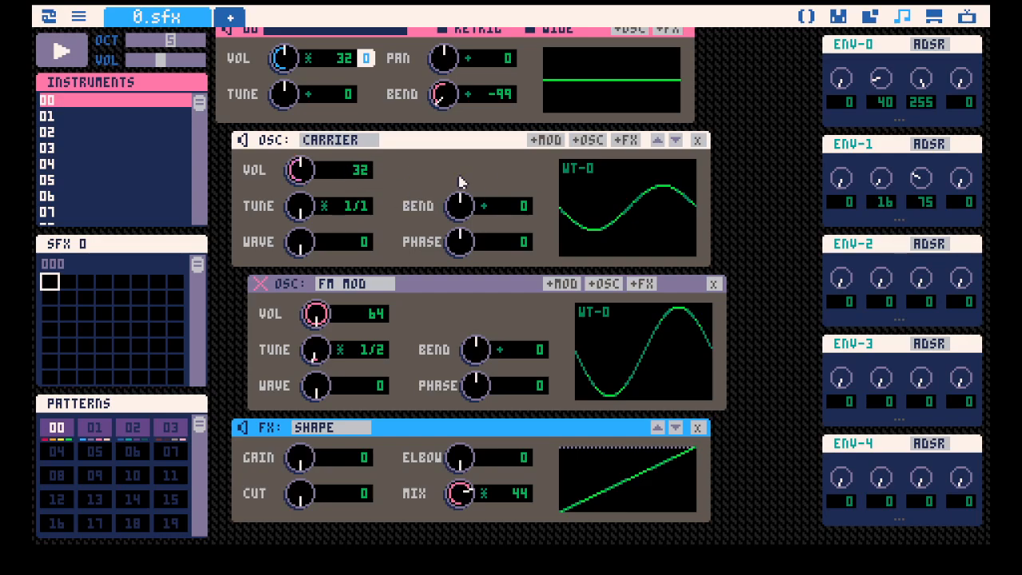
left_click_drag(841, 143, 392, 313)
left_click_drag(922, 179, 918, 205)
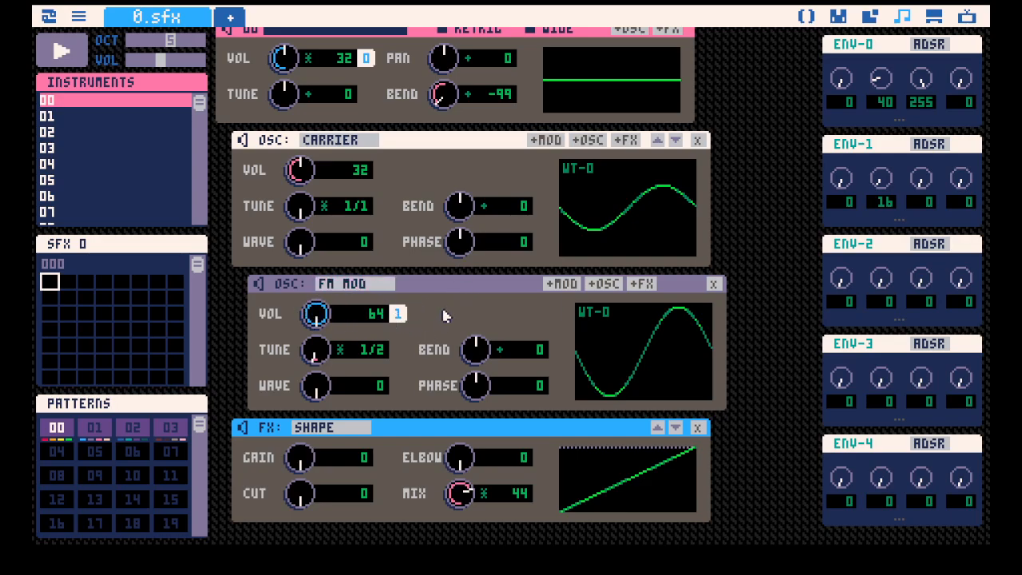
Lengthen ENV-1's decay to 40 and play repeated notes to hear it shape the FM modulator.
scroll(401, 316, "down", 1)
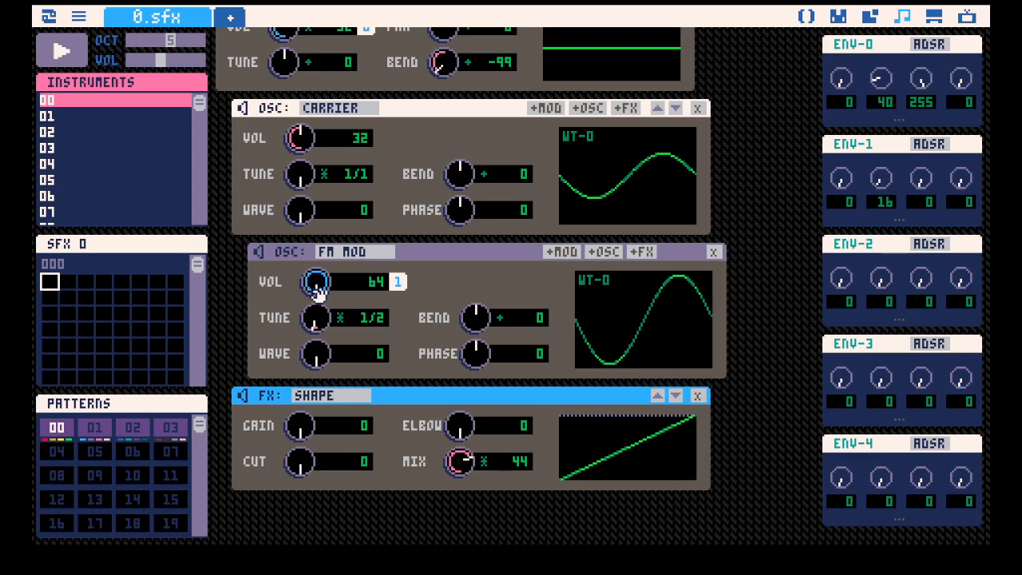
mouse_move(318, 283)
left_mouse_down()
mouse_move(318, 386)
mouse_move(321, 281)
left_mouse_up()
key("q")
key("q")
left_click_drag(893, 180, 893, 160)
key("q")
key("q")
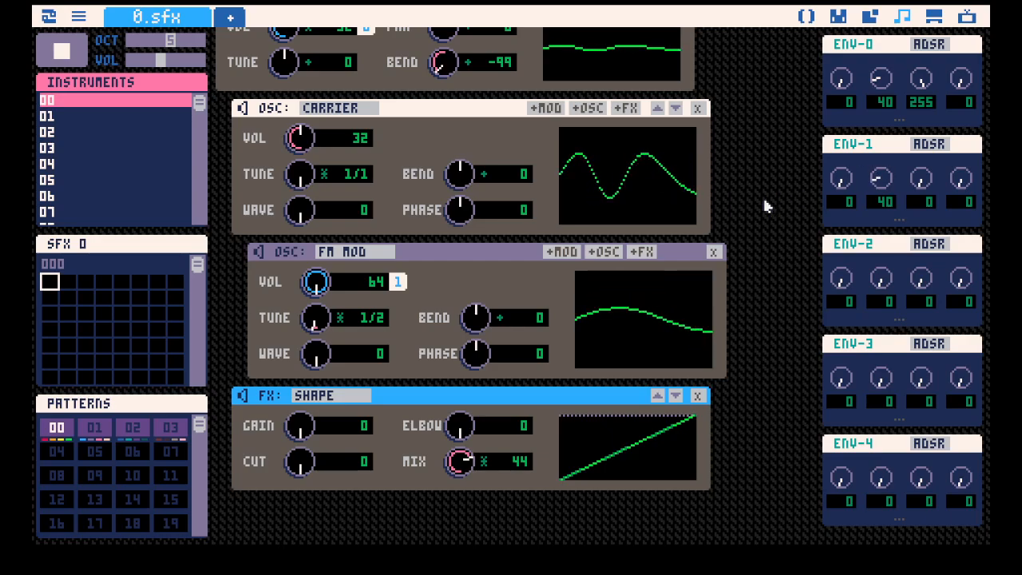
key("q")
key("q")
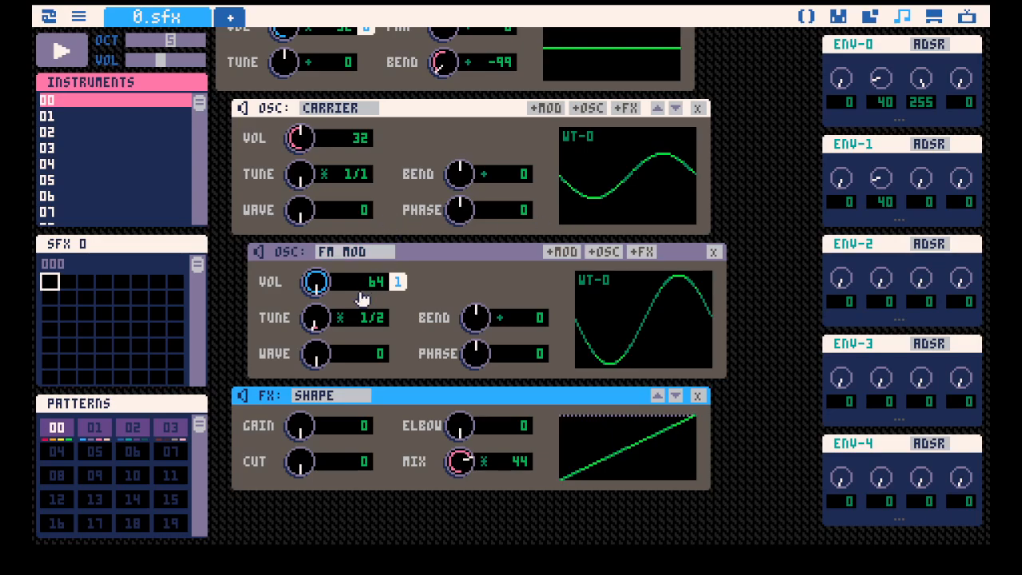
Try adjusting the FM modulator's volume and play the instrument to watch ENV-1 drive it.
left_click_drag(323, 289, 323, 290)
key("z")
mouse_move(318, 287)
left_mouse_down()
mouse_move(317, 238)
mouse_move(317, 288)
mouse_move(318, 238)
mouse_move(318, 275)
left_mouse_up()
left_click_drag(317, 277, 317, 238)
key("space")
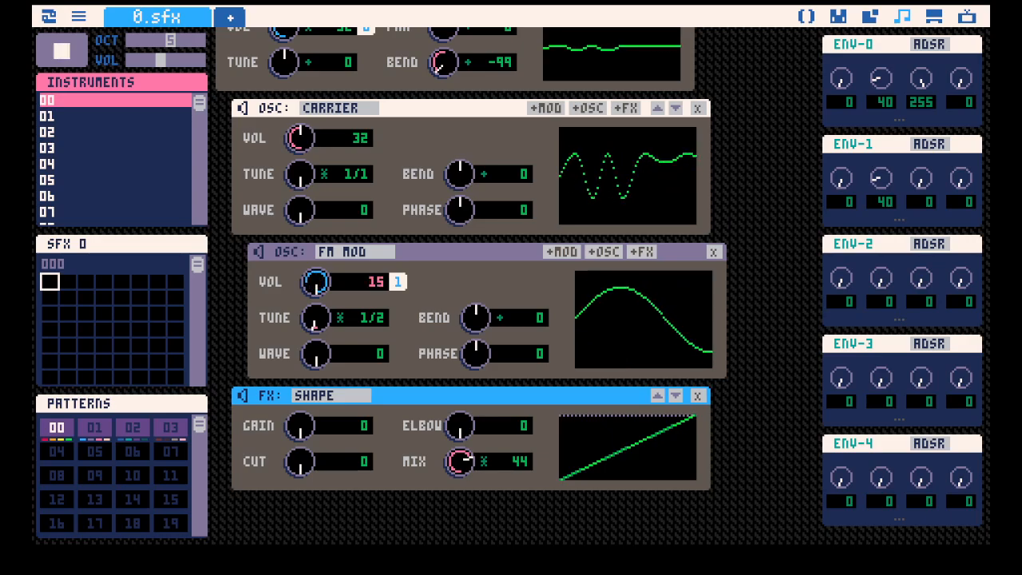
key("space")
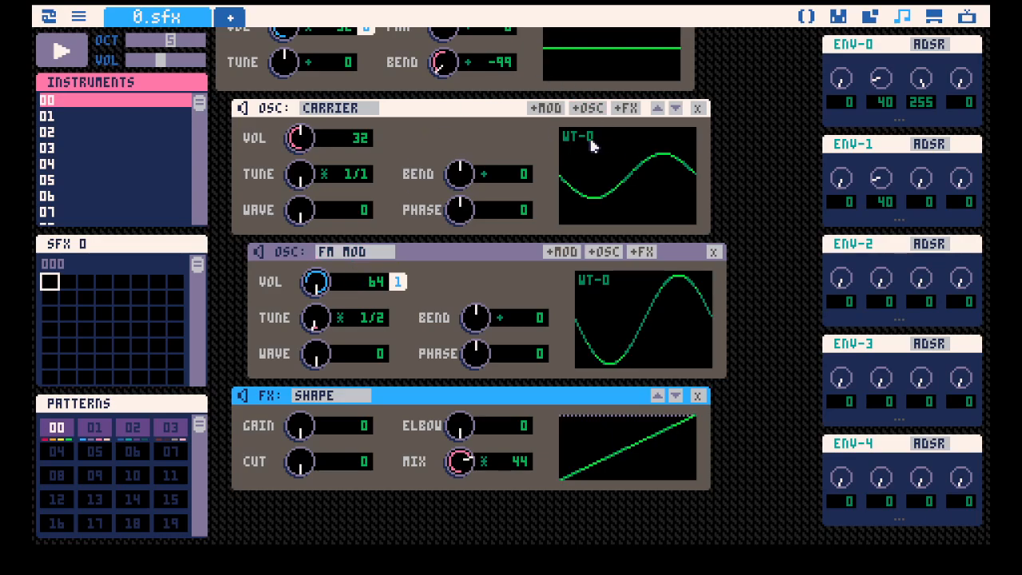
Set ENV-0 to decay 4, sustain 127 and release 46, and play a note.
scroll(607, 167, "up", 1)
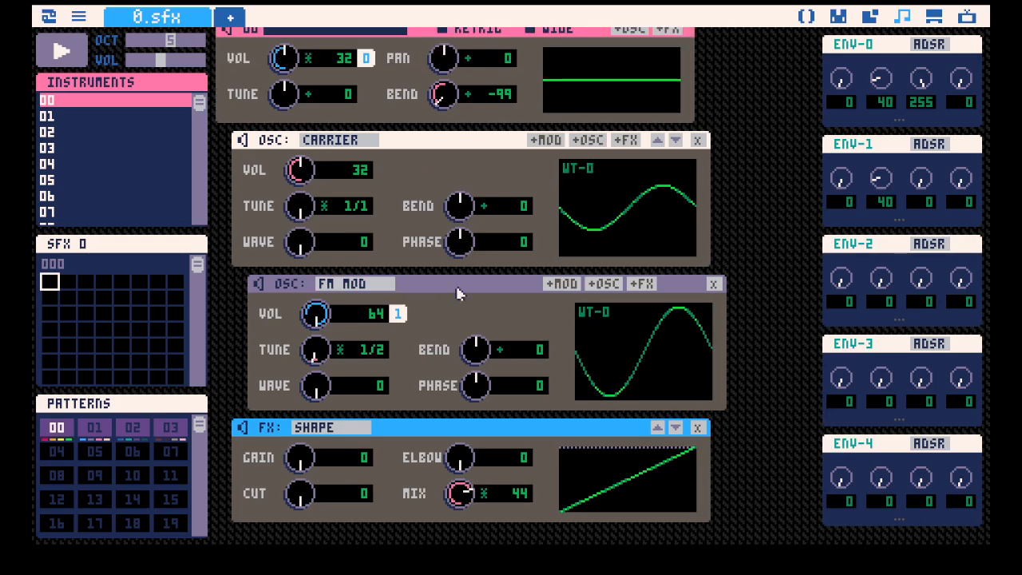
key("space")
left_click_drag(921, 81, 921, 135)
left_click_drag(885, 82, 885, 95)
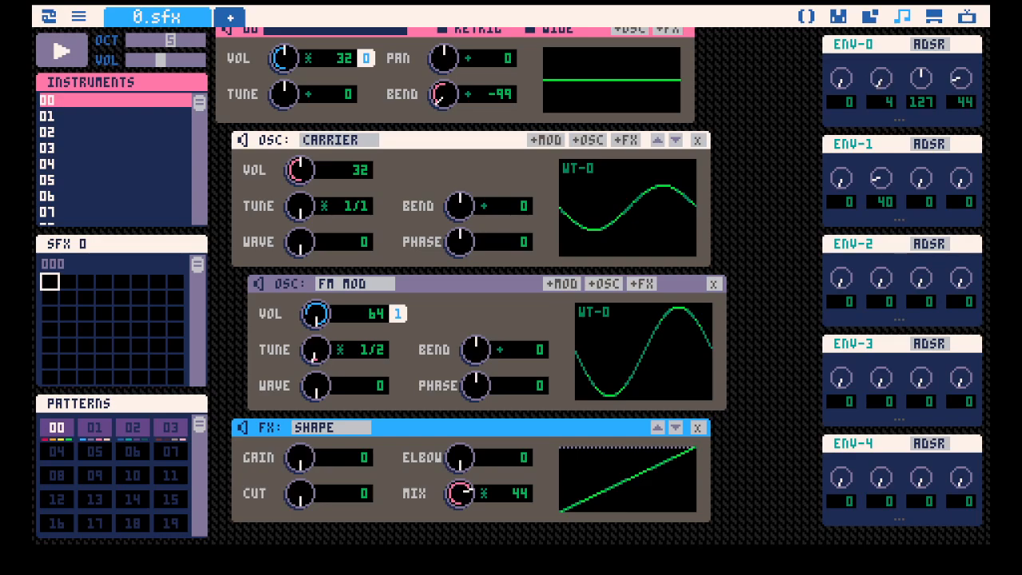
left_click_drag(958, 75, 958, 73)
key("z")
Set ENV-1's release to 45, keeping its sustain at 0, and play the instrument.
left_click_drag(921, 178, 889, 377)
left_click_drag(964, 178, 964, 190)
key("space")
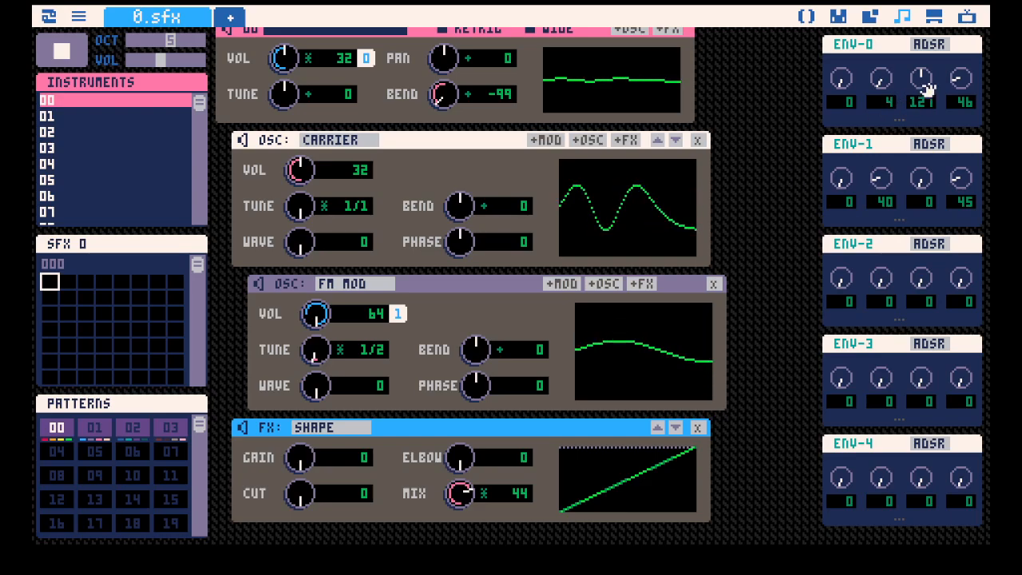
Set ENV-0's decay to 24 and sustain to 130, and play the instrument several times.
left_click_drag(881, 78, 922, 74)
key("space")
key("space")
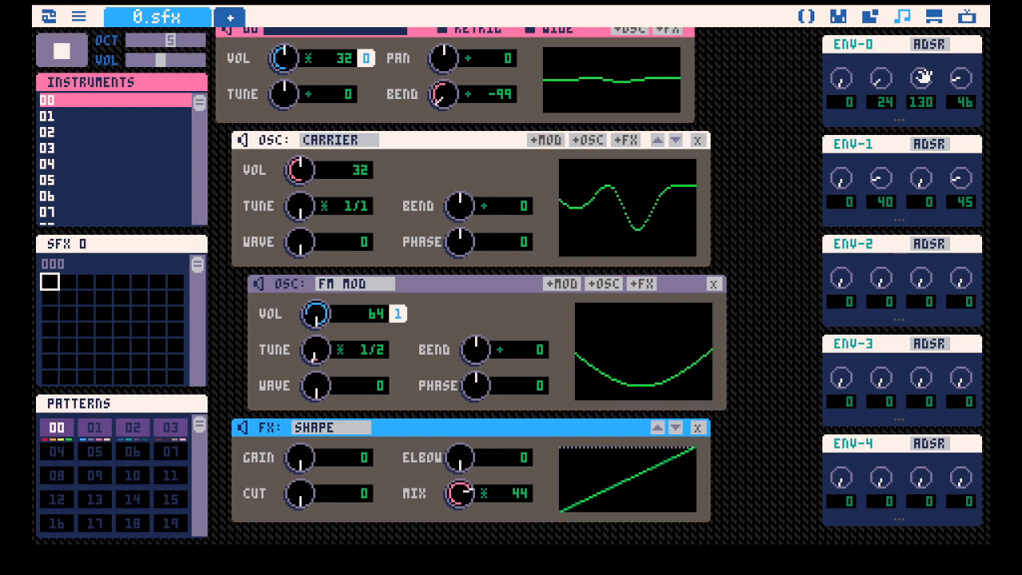
key("space")
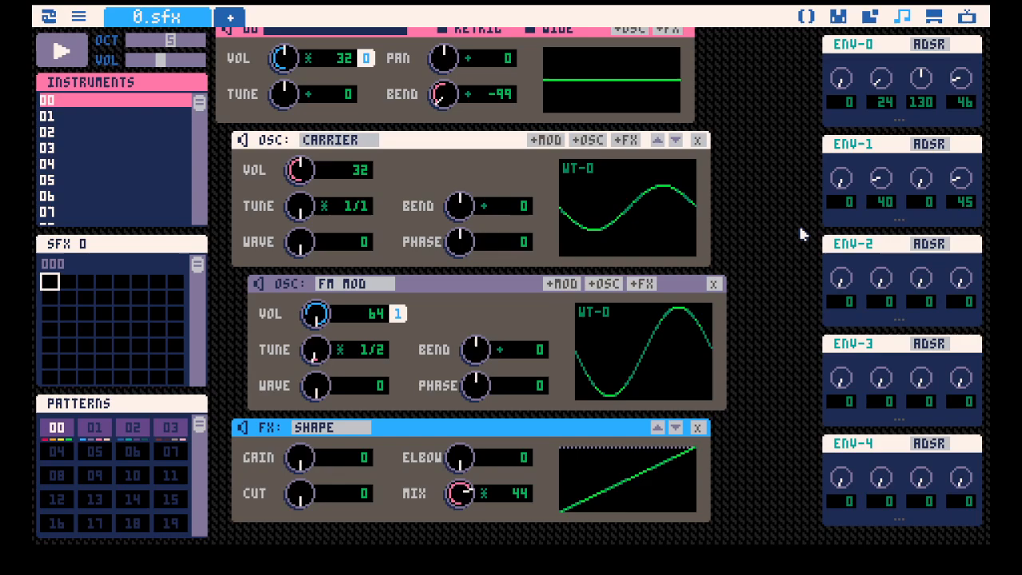
key("space")
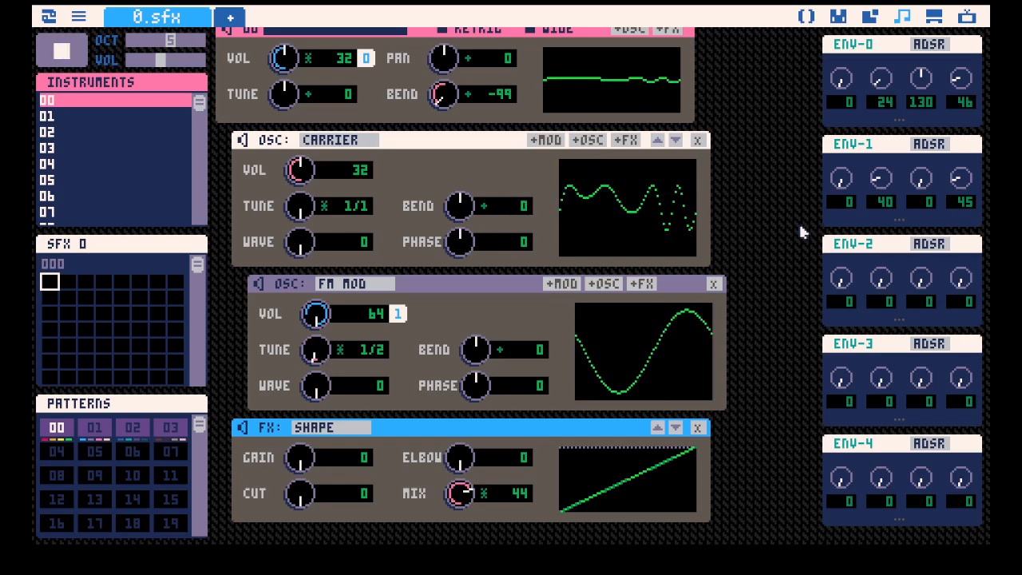
scroll(765, 212, "down", 1)
key("space")
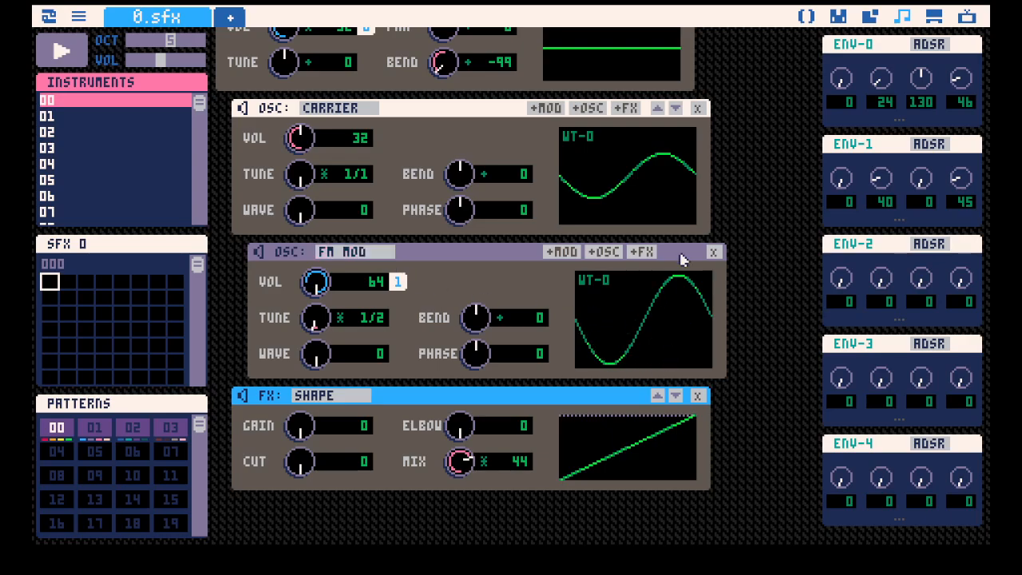
Try the RING MOD type on the modulator oscillator and return it to FM MOD.
scroll(707, 194, "up", 2)
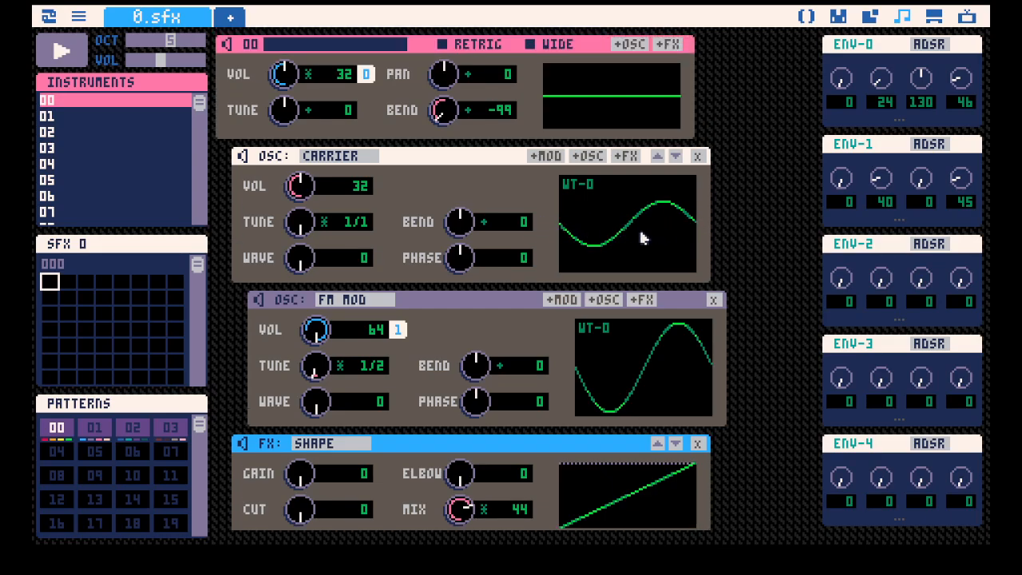
scroll(639, 227, "down", 2)
left_click(356, 258)
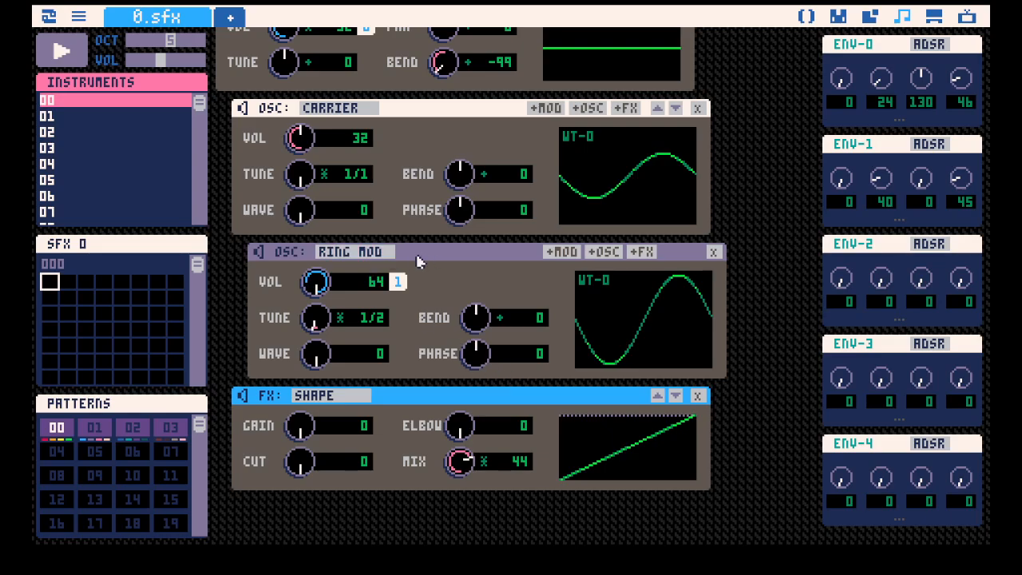
left_click(322, 257)
left_click(324, 257)
left_click(388, 254)
Try nesting a carrier under the FM modulator with tune 3/2 and volume 14 while playing notes.
left_click(603, 252)
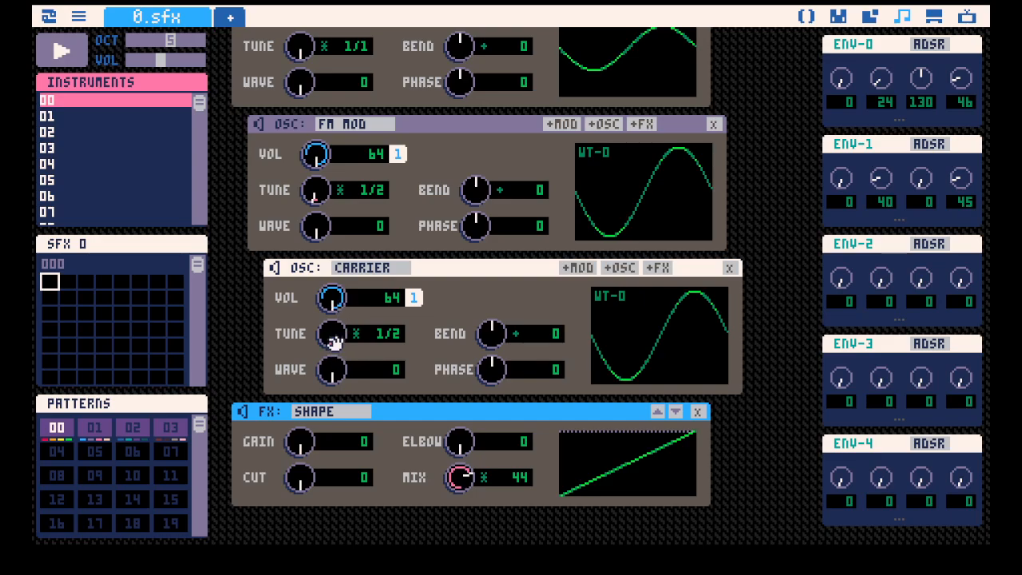
left_click_drag(332, 334, 331, 337)
key("z")
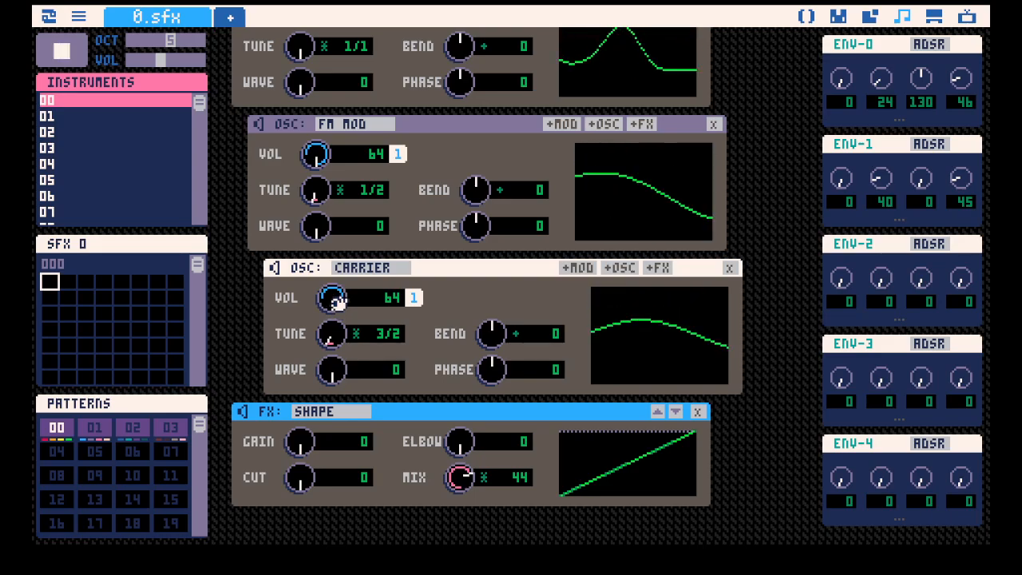
left_click_drag(349, 300, 334, 367)
left_click_drag(340, 297, 330, 294)
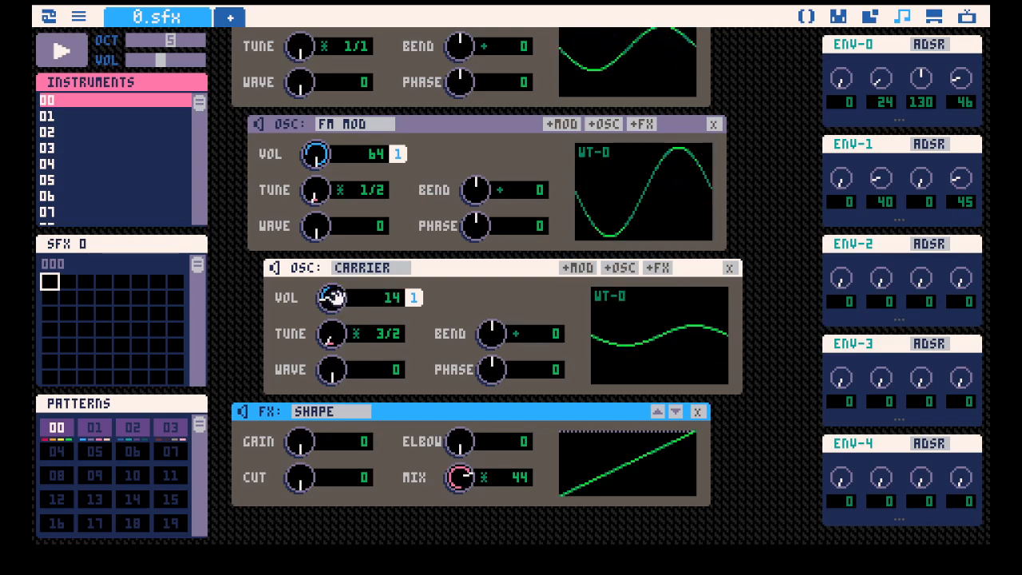
Play the instrument once more and delete the carrier nested under the FM modulator.
scroll(399, 267, "up", 3)
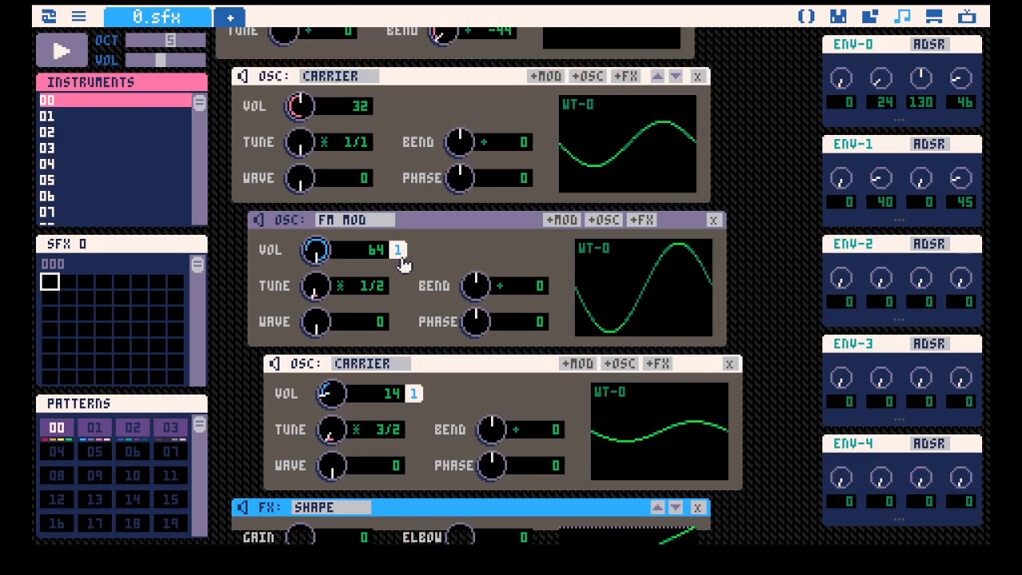
key("space")
left_click(730, 364)
scroll(450, 266, "up", 2)
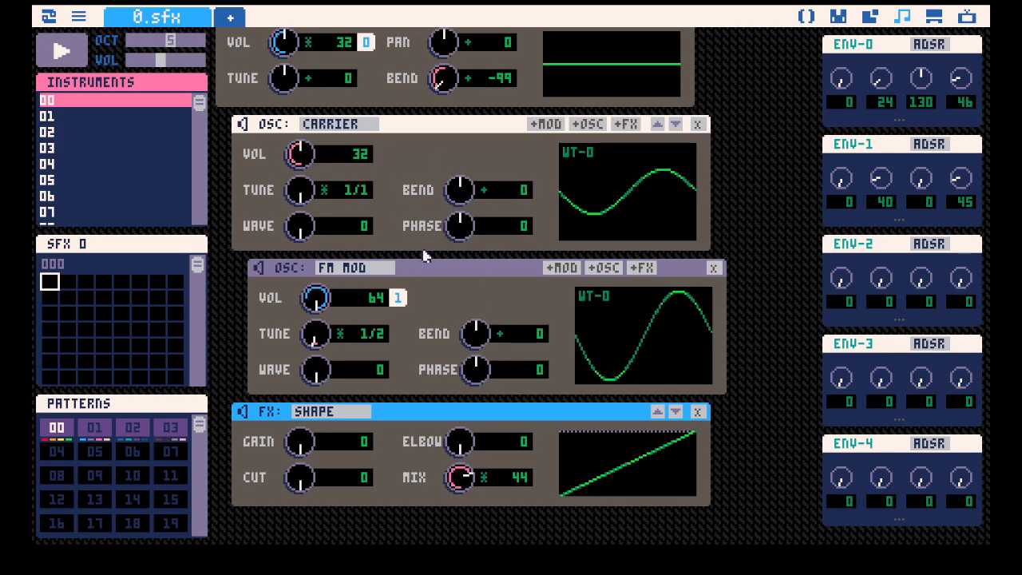
Mute the FM modulator and add a new carrier oscillator under the main carrier.
left_click(260, 272)
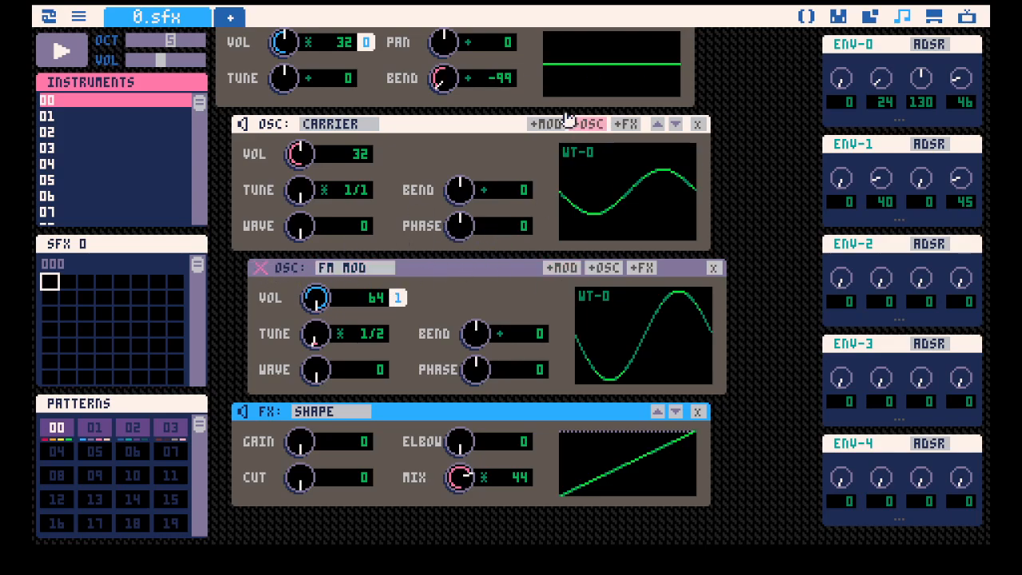
left_click(593, 128)
scroll(583, 338, "down", 3)
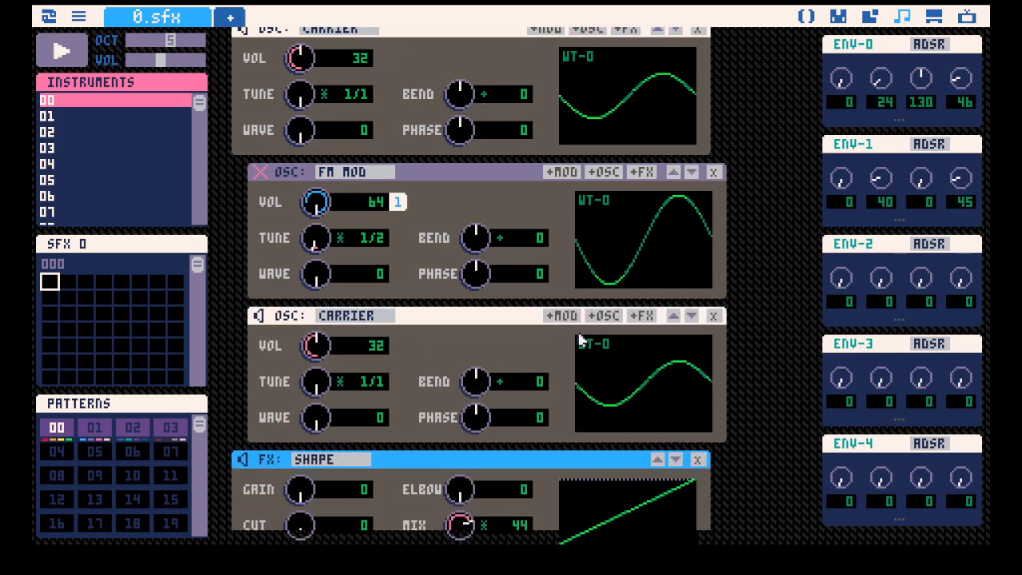
Set the main carrier's wave to 94, and the nested carrier's wave to 89 with bend -20.
scroll(330, 349, "up", 2)
left_click_drag(299, 193, 300, 185)
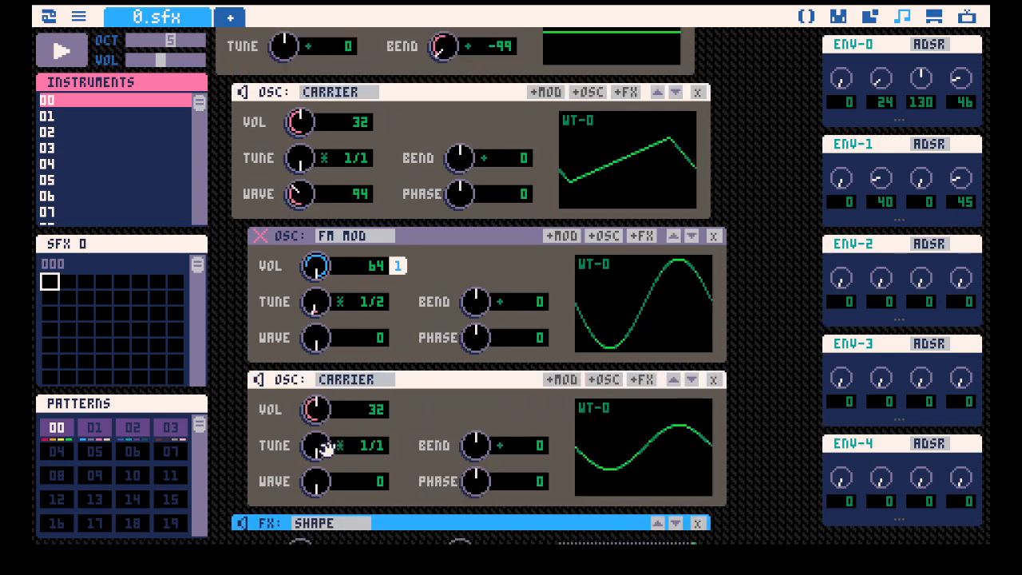
left_click_drag(318, 486, 346, 455)
scroll(383, 443, "down", 1)
scroll(404, 439, "up", 1)
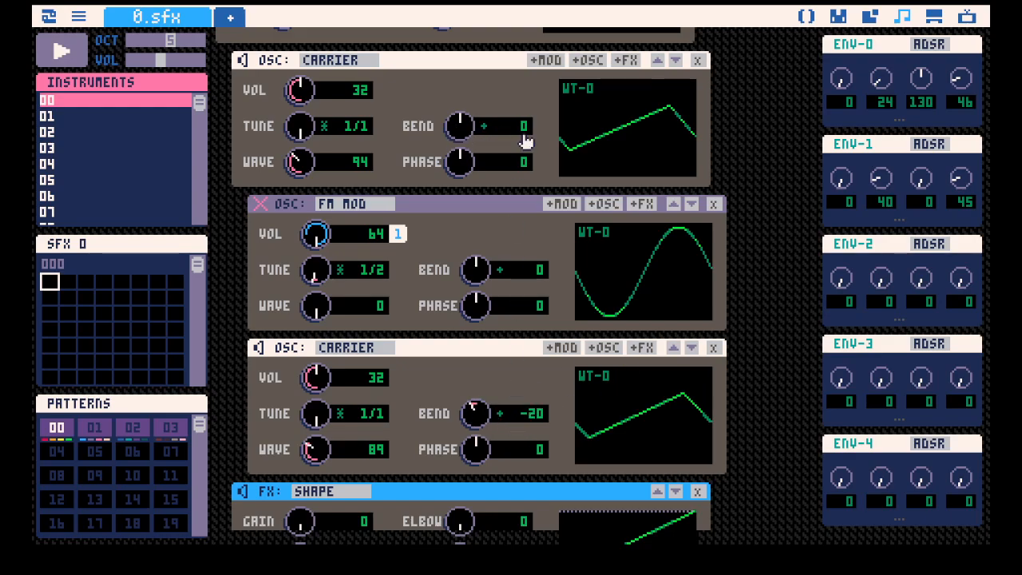
Play the instrument twice to listen to the main and nested carriers beating against each other.
key("space")
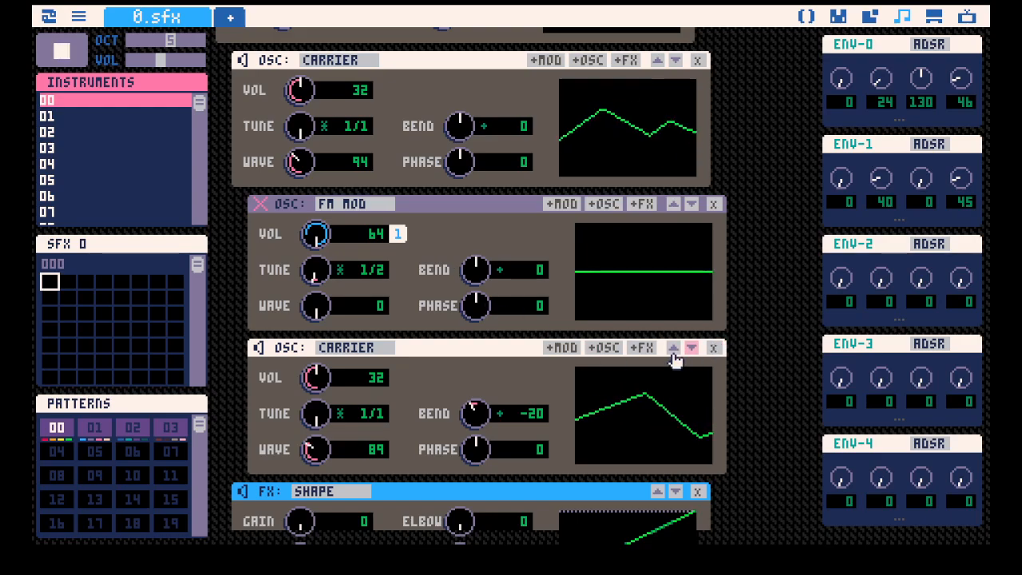
key("space")
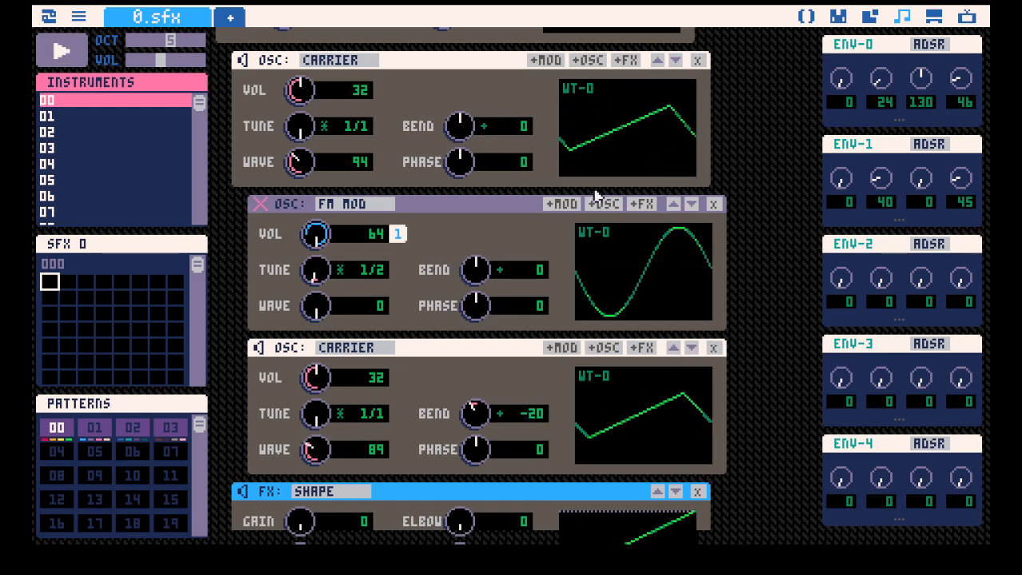
key("space")
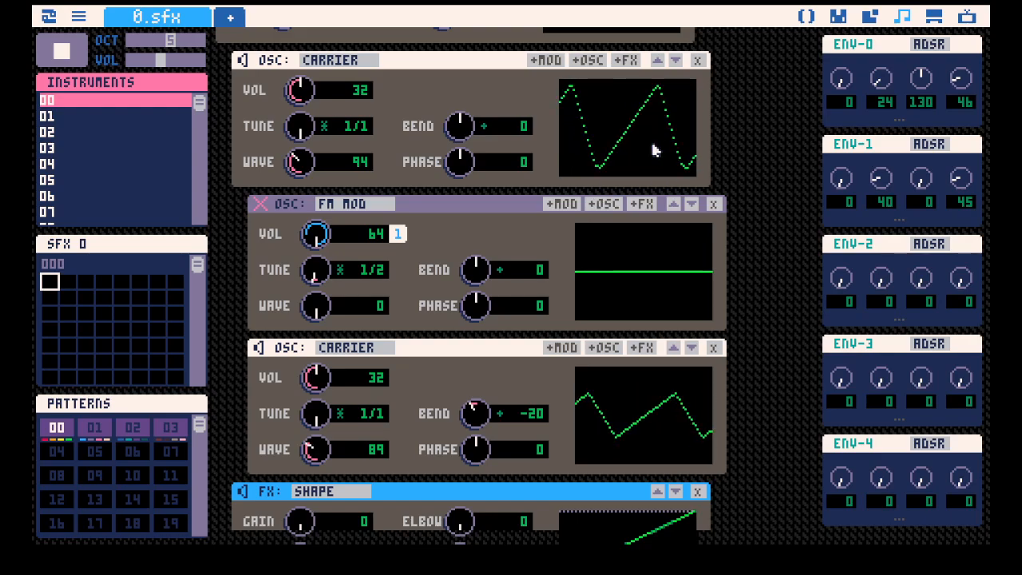
key("space")
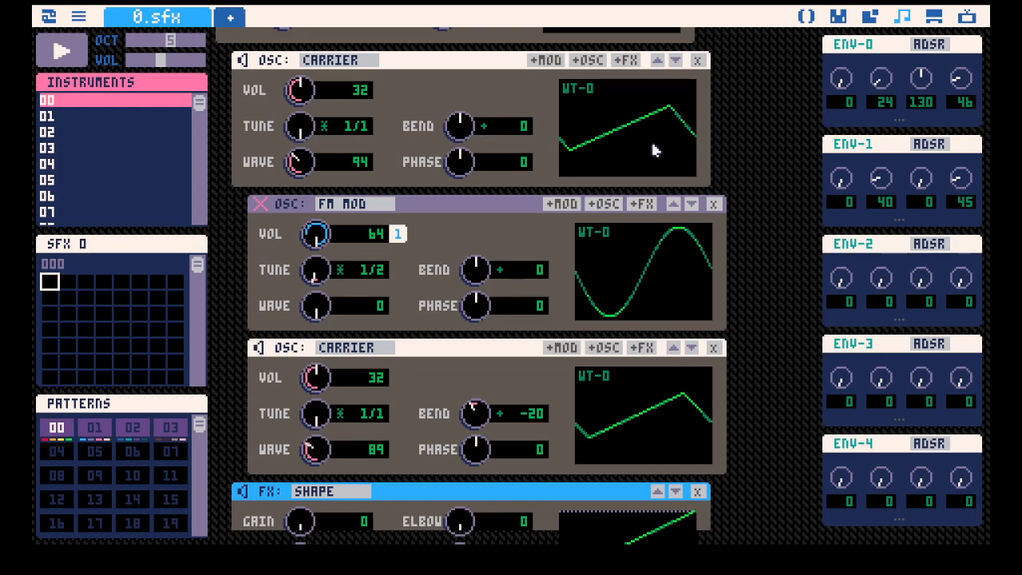
Try the nested carrier's bend at -5 and at -19 while the instrument plays.
key("space")
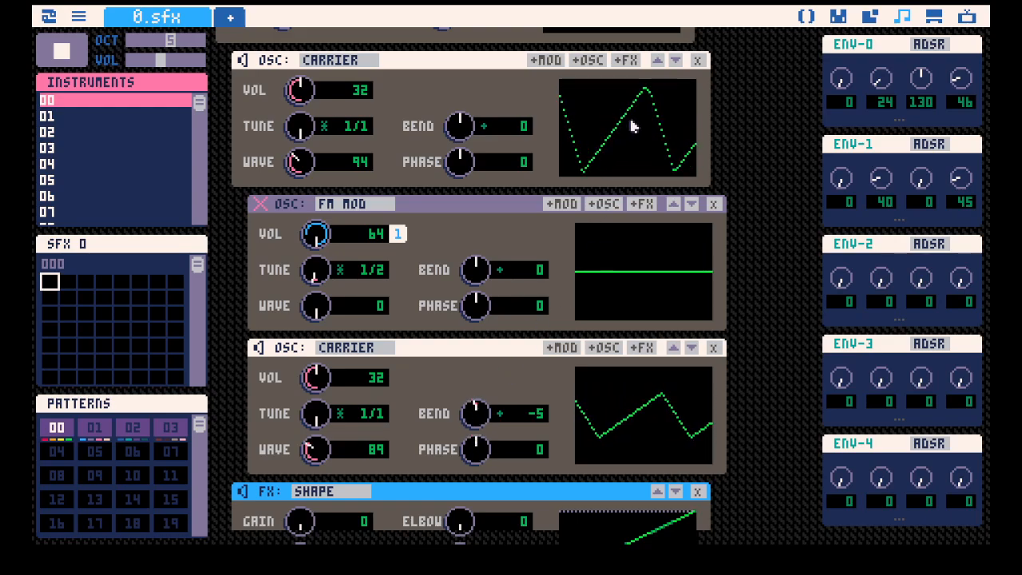
scroll(755, 310, "up", 2)
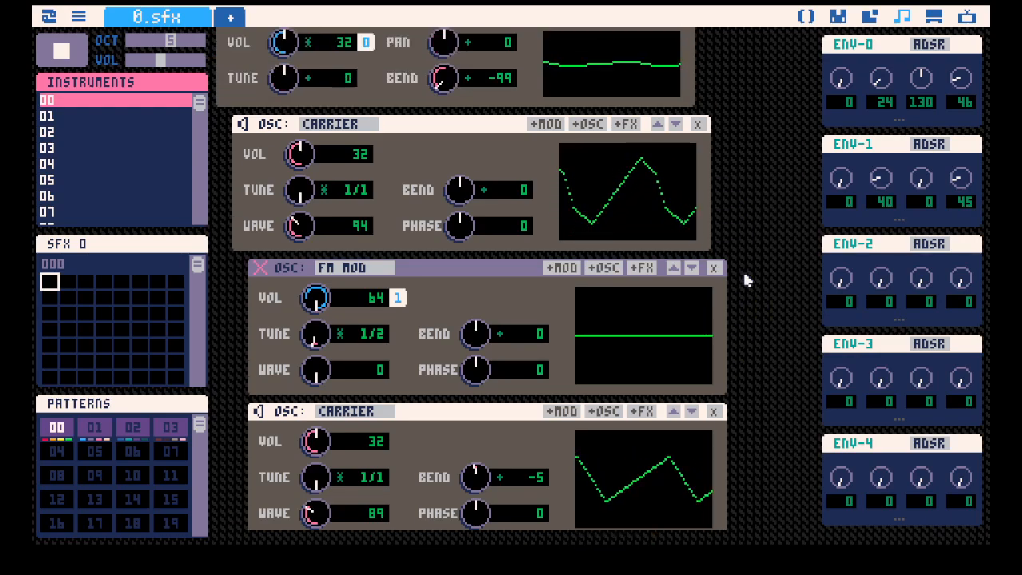
scroll(743, 269, "down", 1)
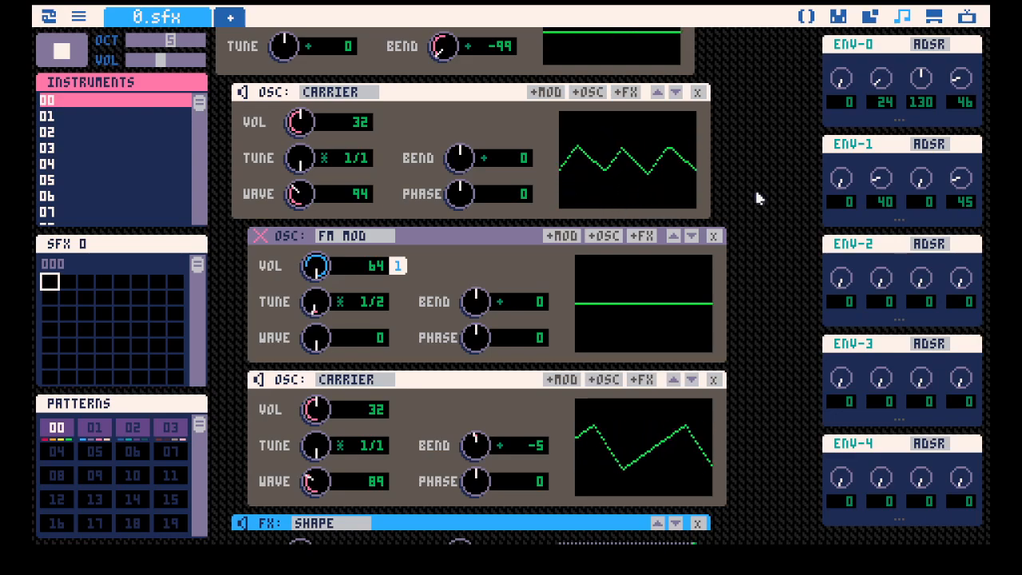
left_click_drag(475, 447, 475, 400)
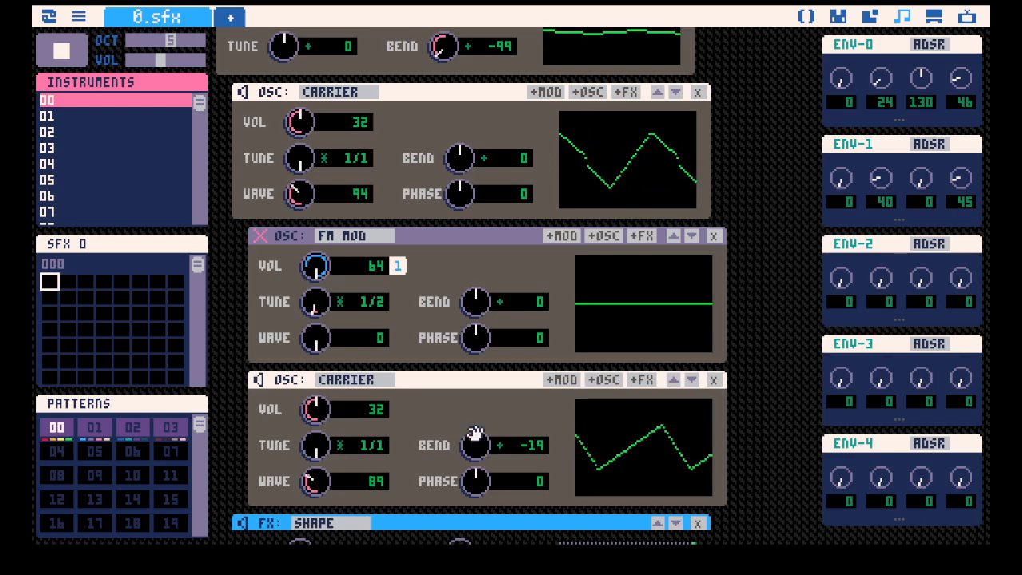
Enable WIDE on instrument 00 and pan the main carrier to -73.
scroll(502, 148, "up", 2)
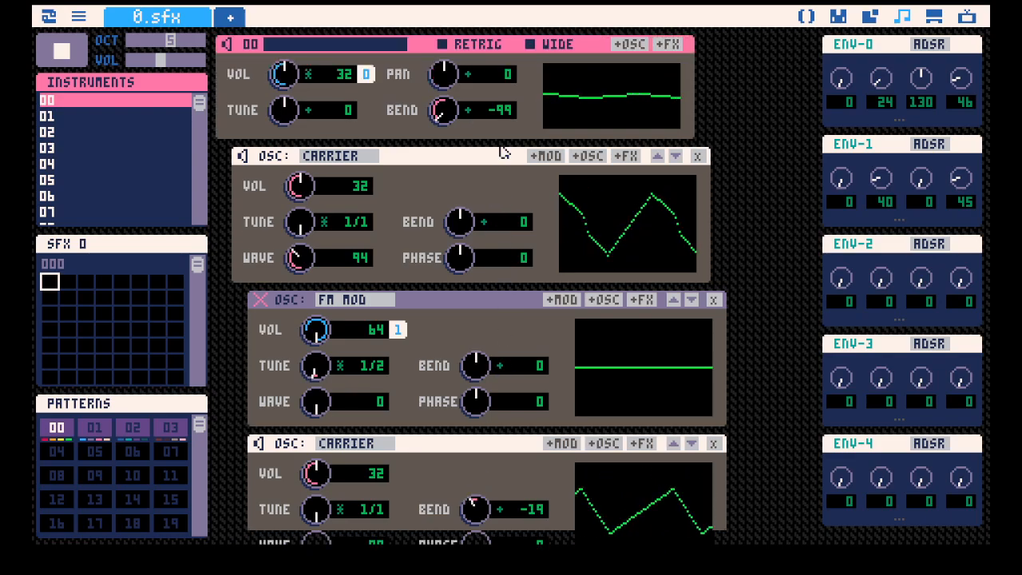
left_click(557, 46)
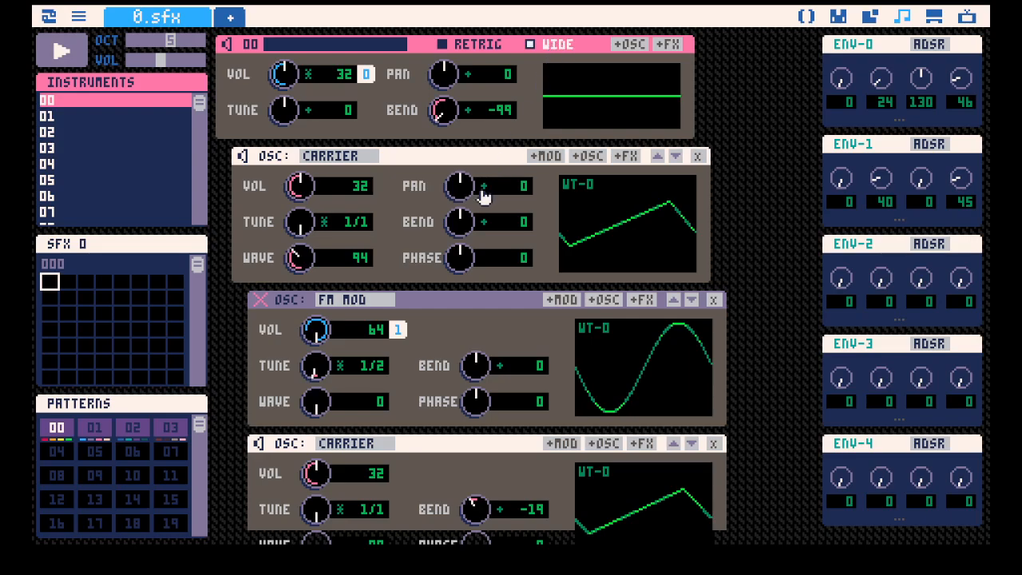
scroll(515, 227, "down", 3)
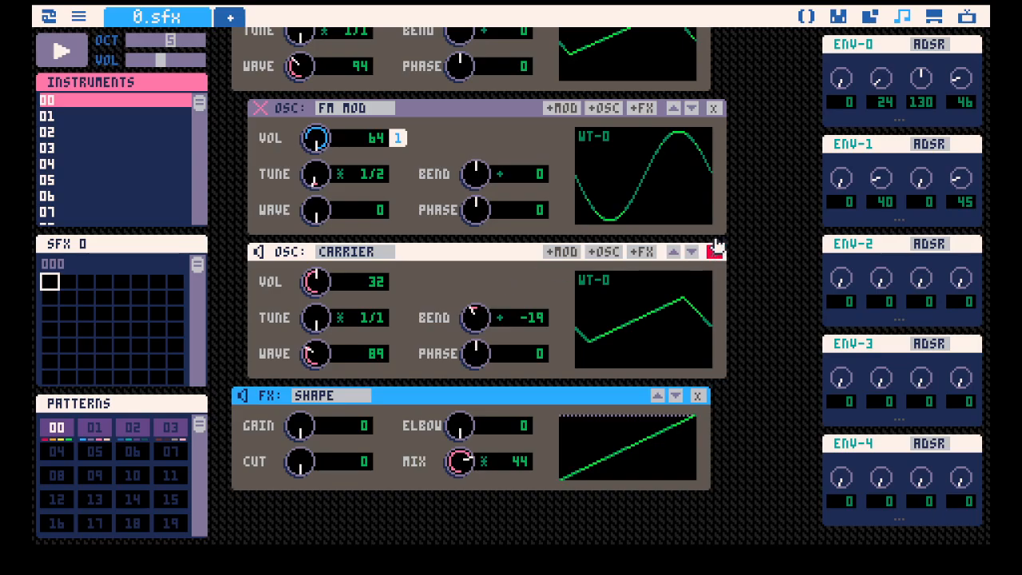
Delete the carrier nested under the main carrier.
scroll(713, 254, "up", 3)
scroll(711, 296, "down", 3)
left_click(712, 283)
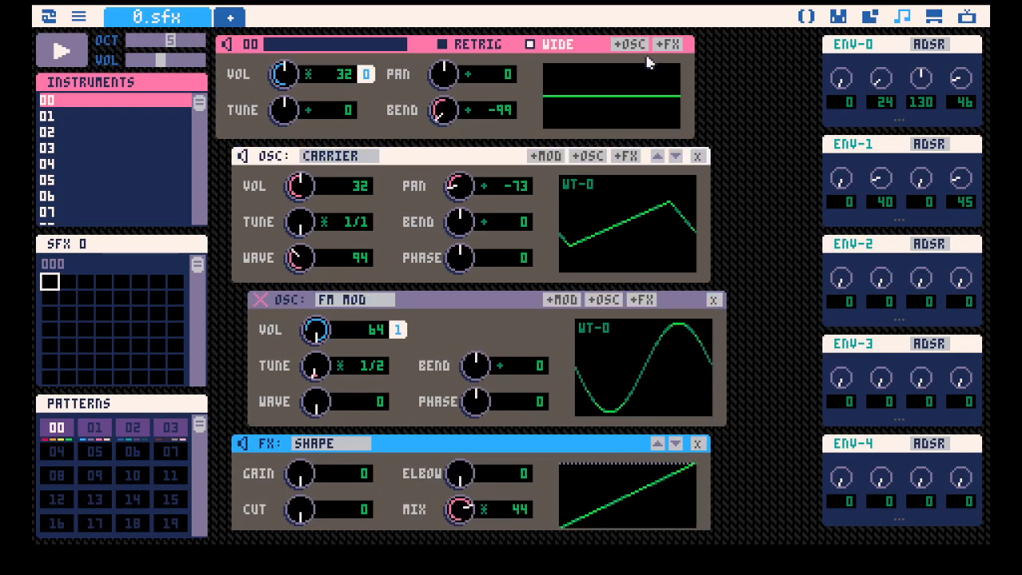
Try a second carrier directly under the instrument, with wave 93 and pan 75.
scroll(655, 184, "down", 3)
left_click(657, 364)
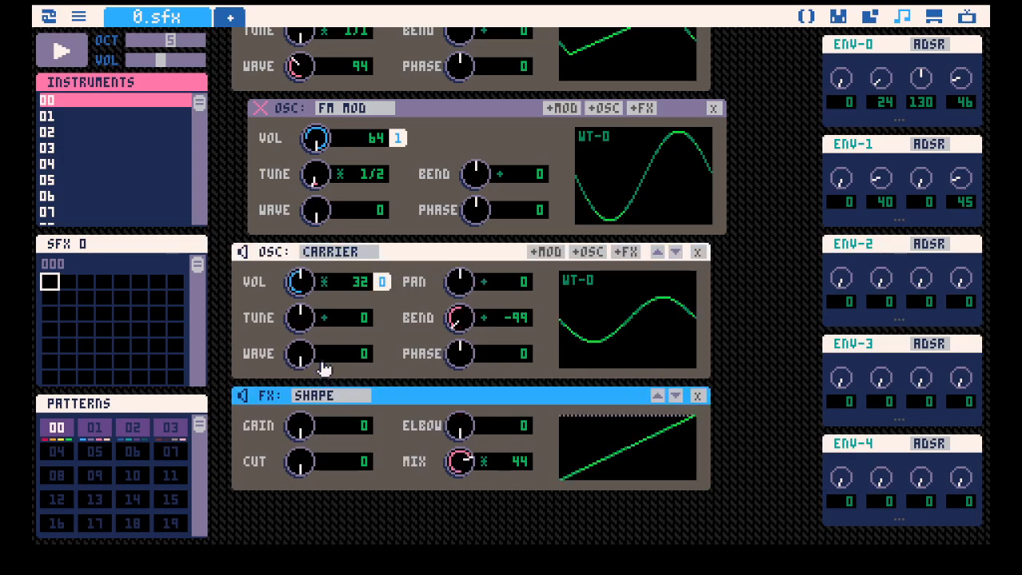
left_click_drag(316, 360, 300, 345)
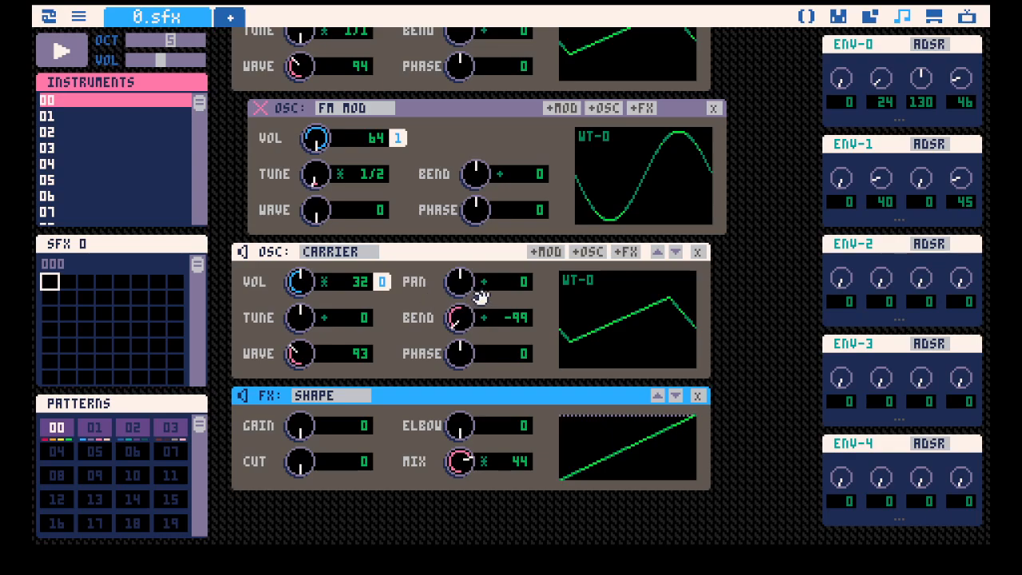
scroll(487, 303, "up", 1)
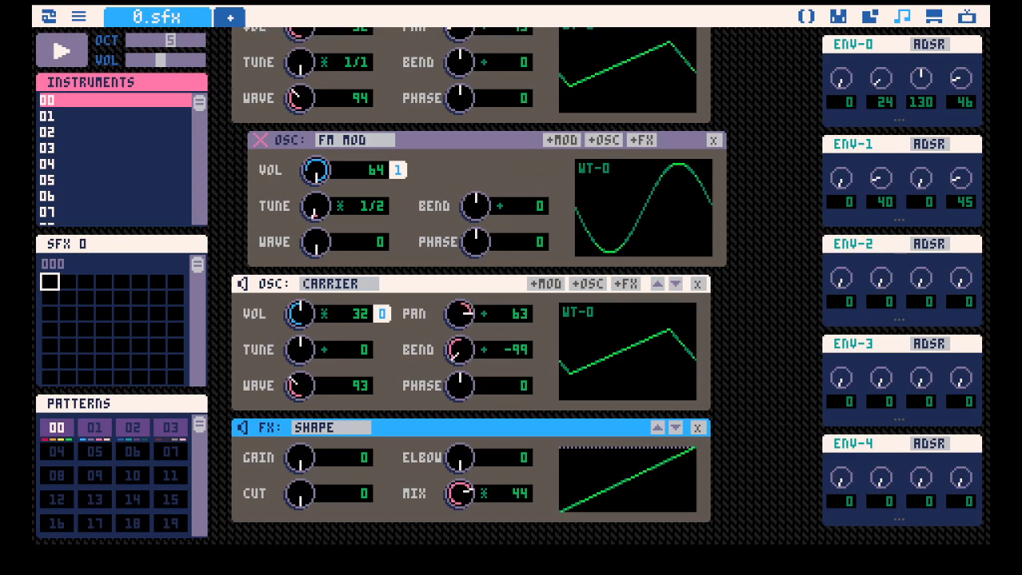
scroll(491, 276, "up", 4)
scroll(511, 281, "down", 2)
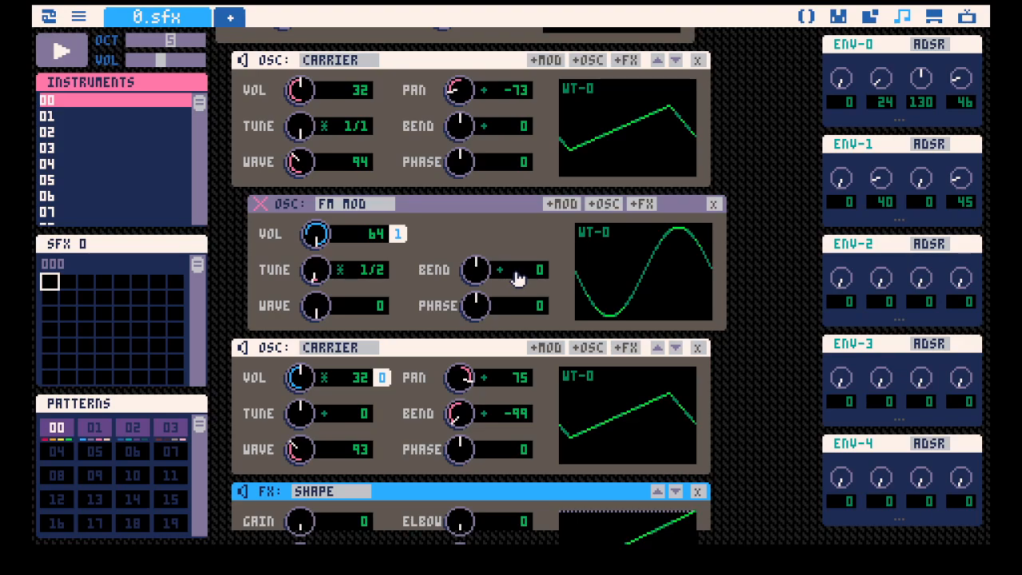
Try the second carrier's bend at -28 and play the instrument.
scroll(484, 359, "up", 1)
scroll(439, 367, "down", 2)
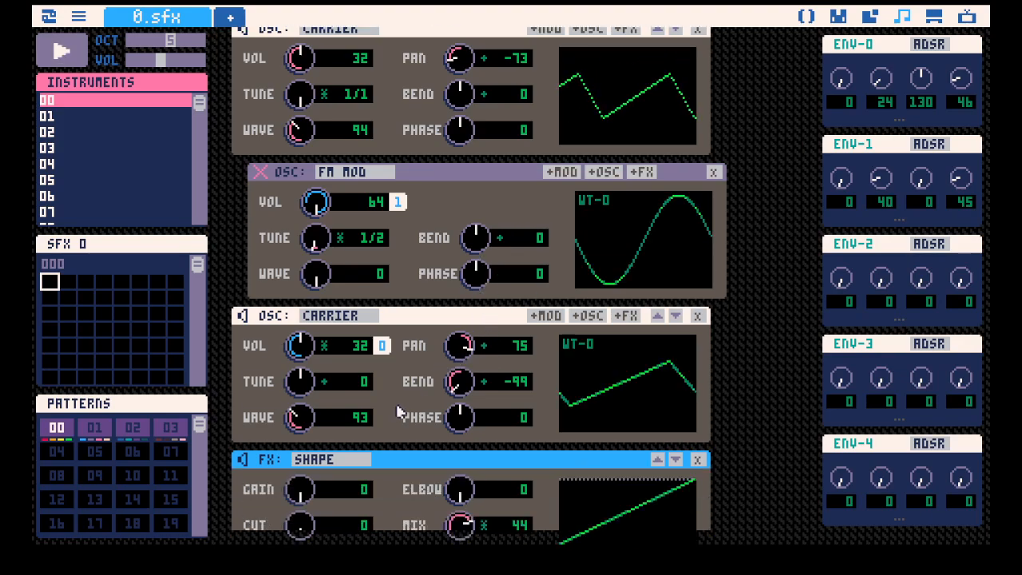
scroll(345, 382, "up", 1)
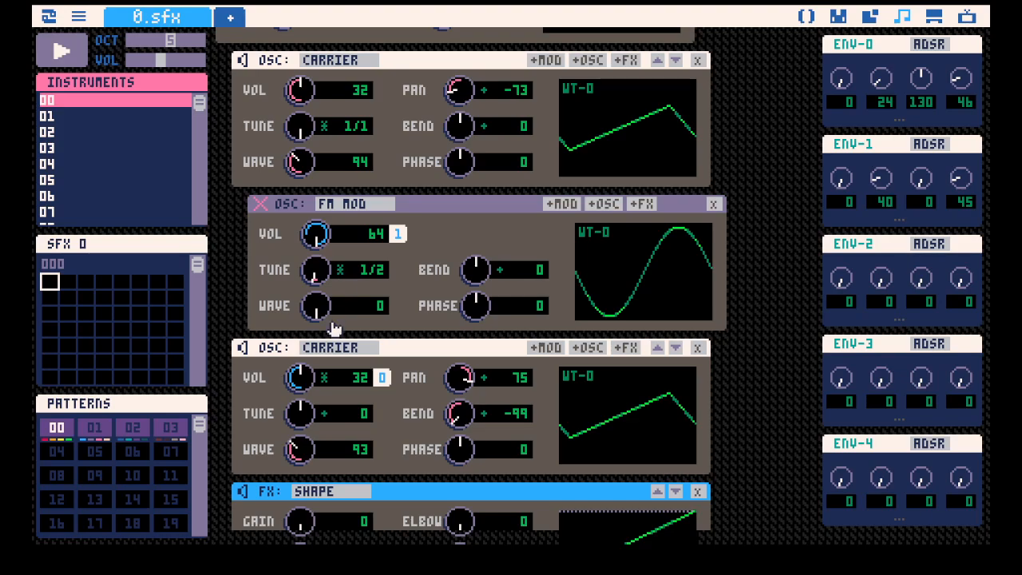
left_click_drag(463, 417, 461, 411)
key("space")
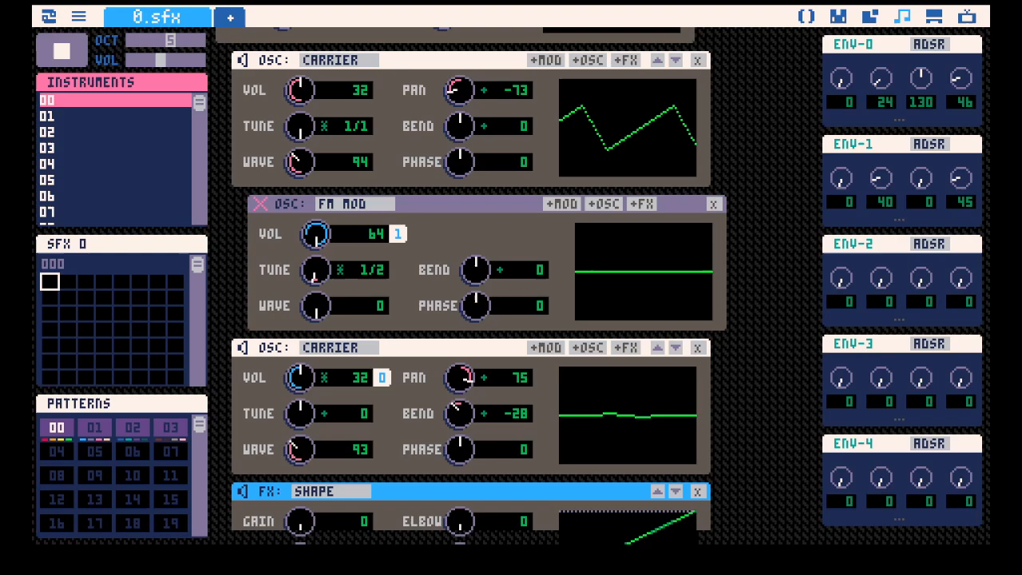
Detach the envelope from the second carrier's volume while the instrument plays, then stop playback.
left_click(323, 380)
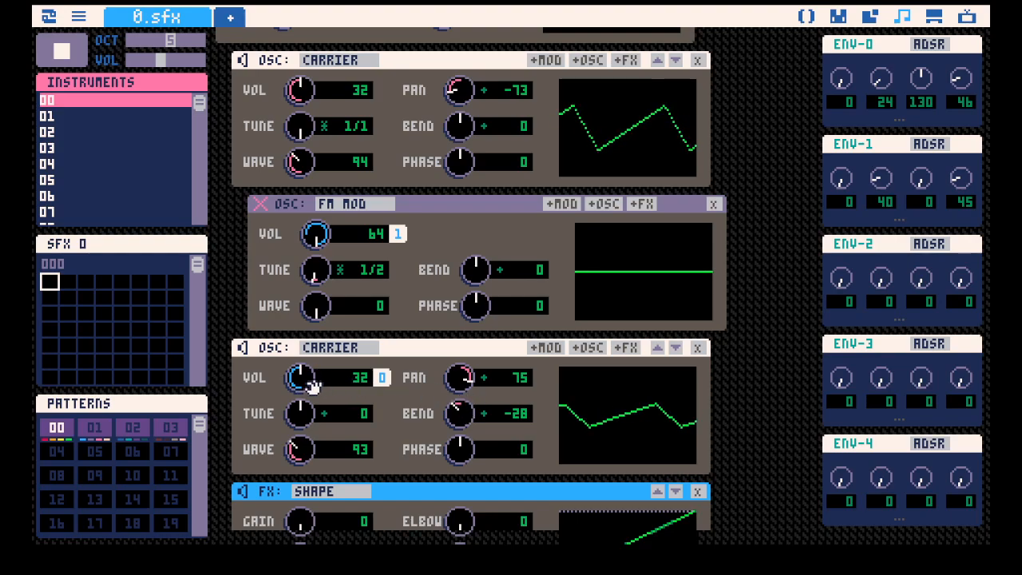
left_click(379, 383)
scroll(491, 336, "up", 3)
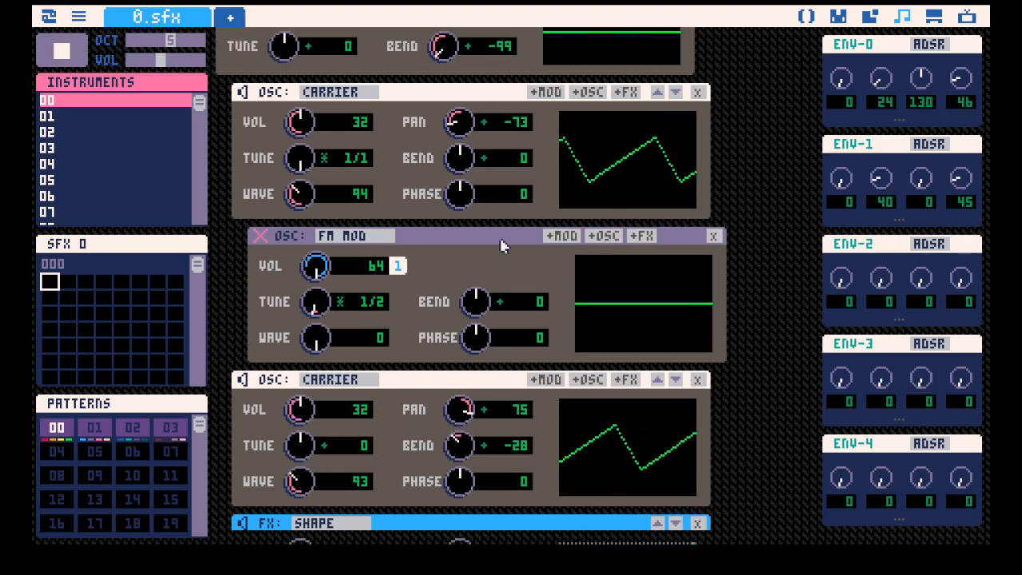
key("space")
scroll(475, 96, "down", 3)
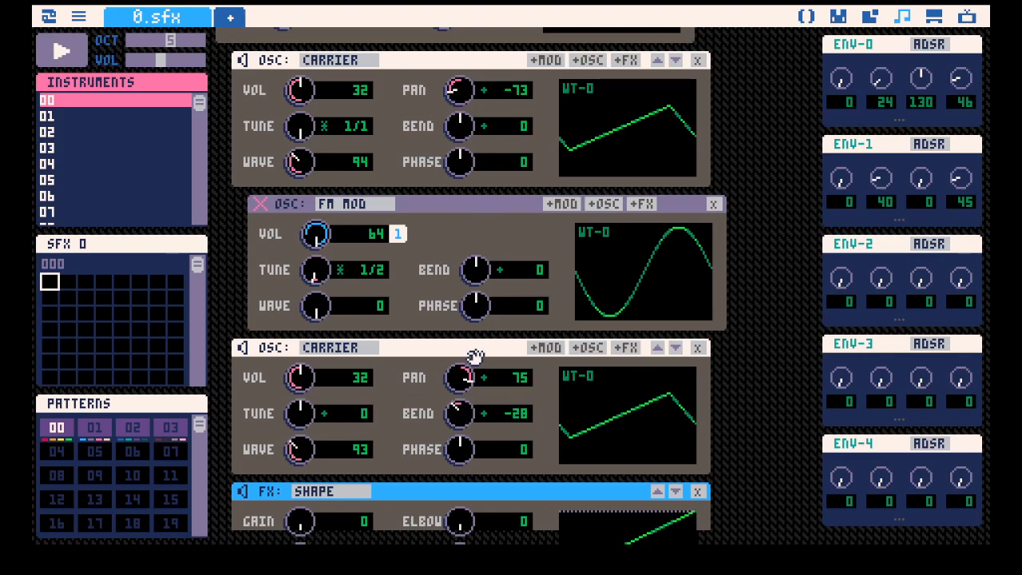
Play the instrument again with the second carrier's bend set to -15.
key("space")
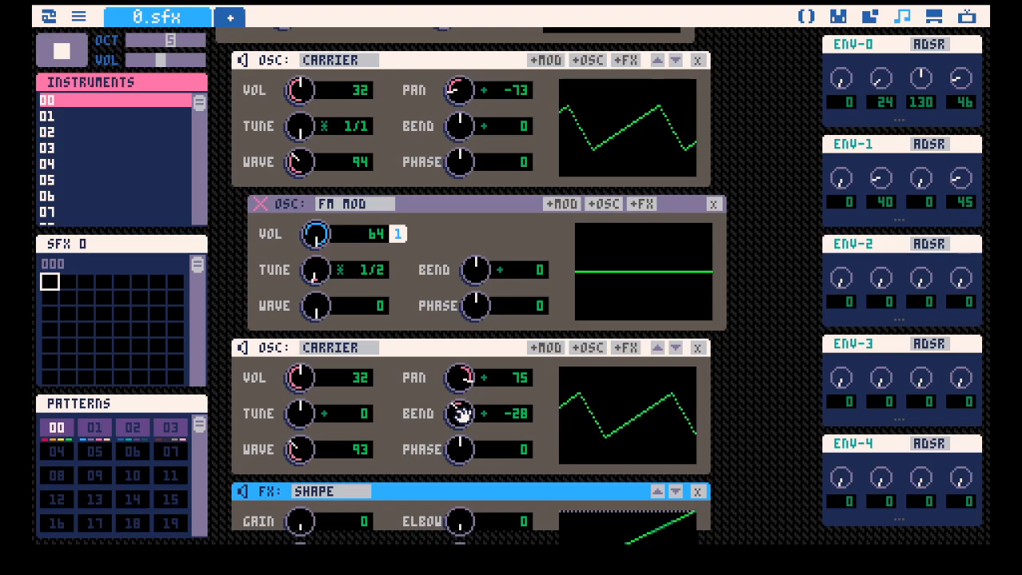
mouse_move(461, 414)
left_mouse_down()
mouse_move(462, 384)
mouse_move(461, 417)
mouse_move(462, 408)
left_mouse_up()
scroll(657, 280, "up", 3)
scroll(687, 399, "down", 1)
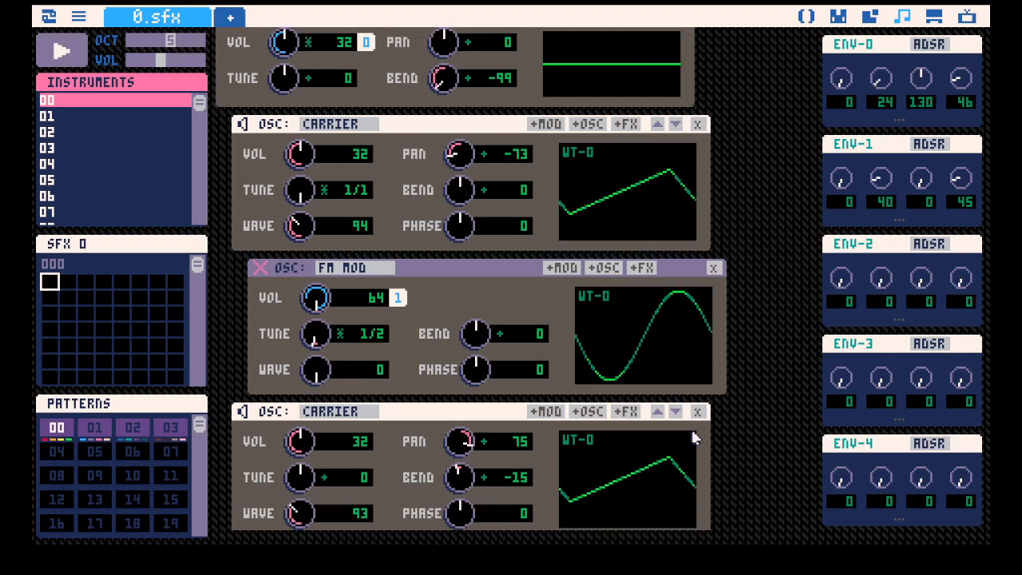
Delete the second carrier and unmute the FM modulator.
scroll(700, 411, "down", 3)
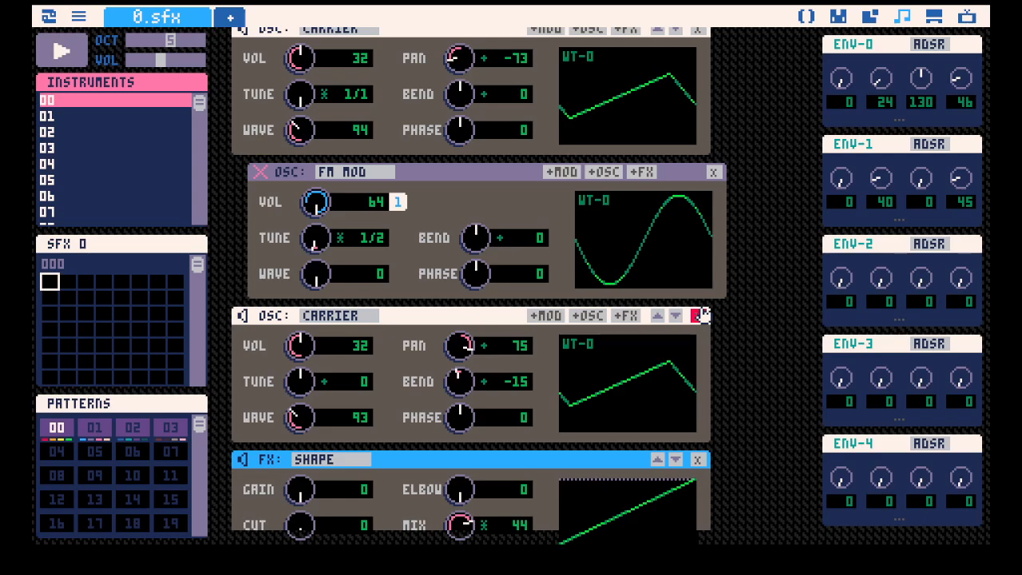
left_click(698, 316)
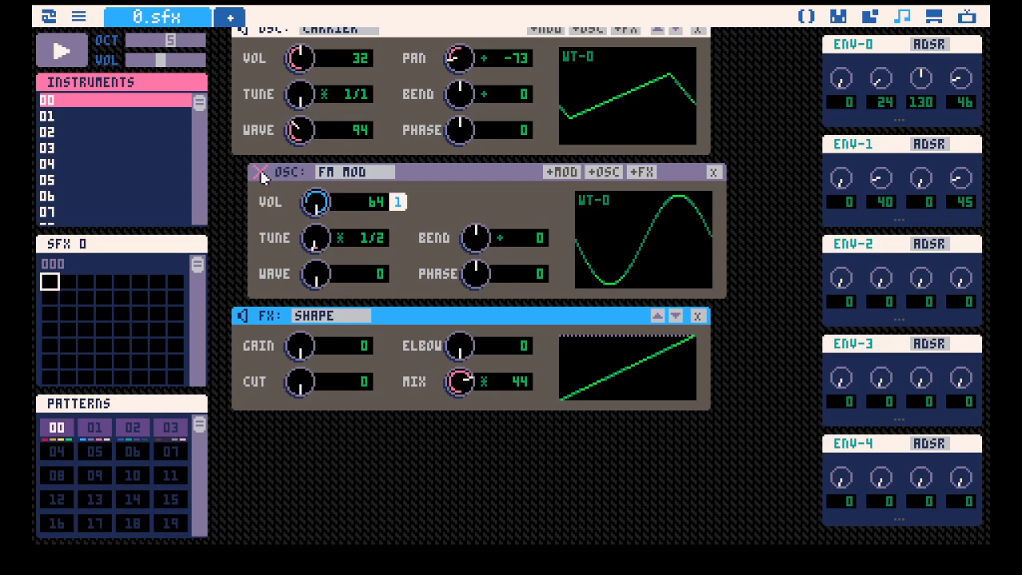
scroll(268, 180, "up", 2)
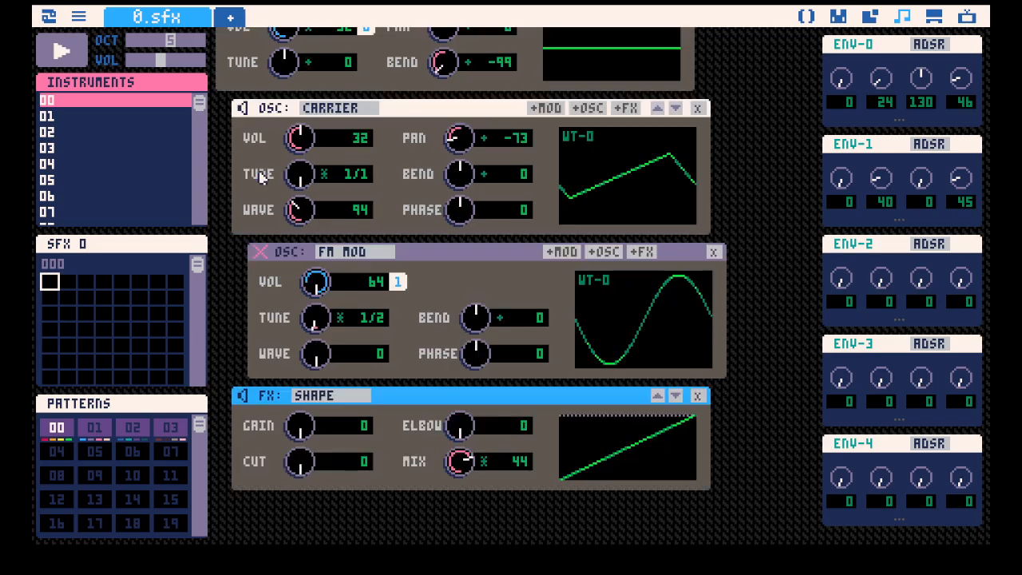
Nest another FM MOD oscillator under the existing FM modulator and set its volume to 0.
left_click(561, 252)
scroll(439, 287, "down", 2)
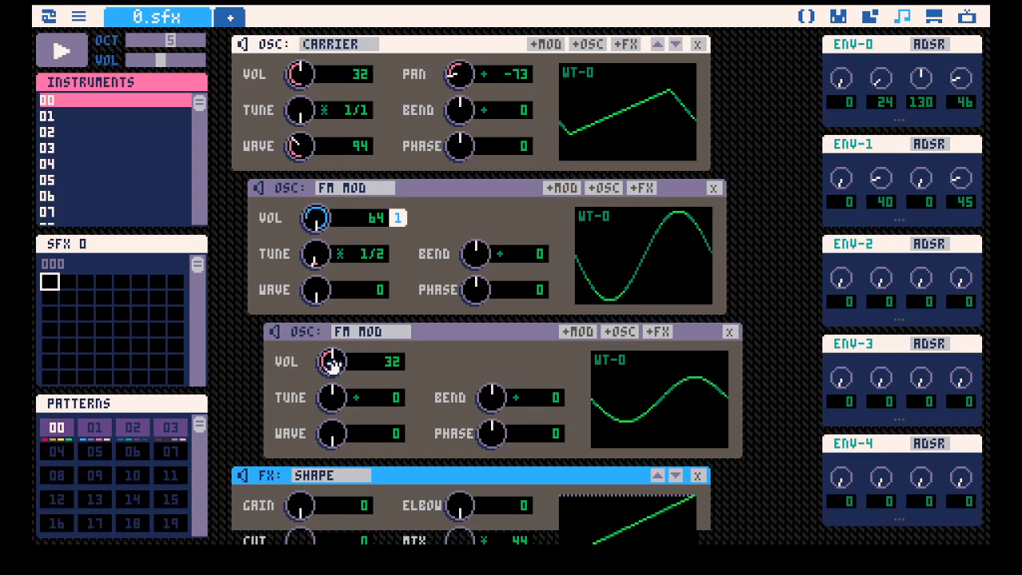
scroll(393, 291, "up", 2)
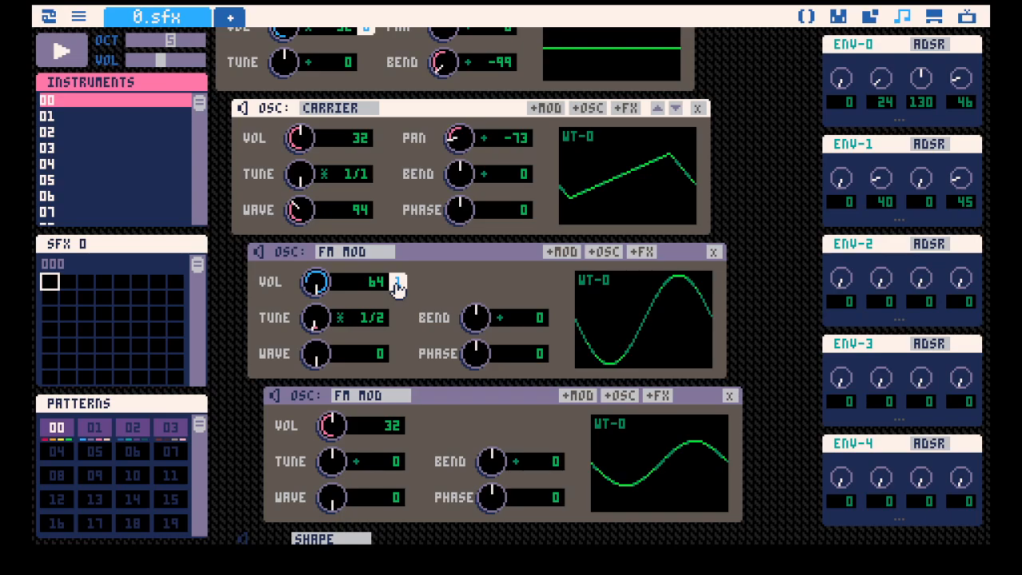
scroll(416, 271, "down", 3)
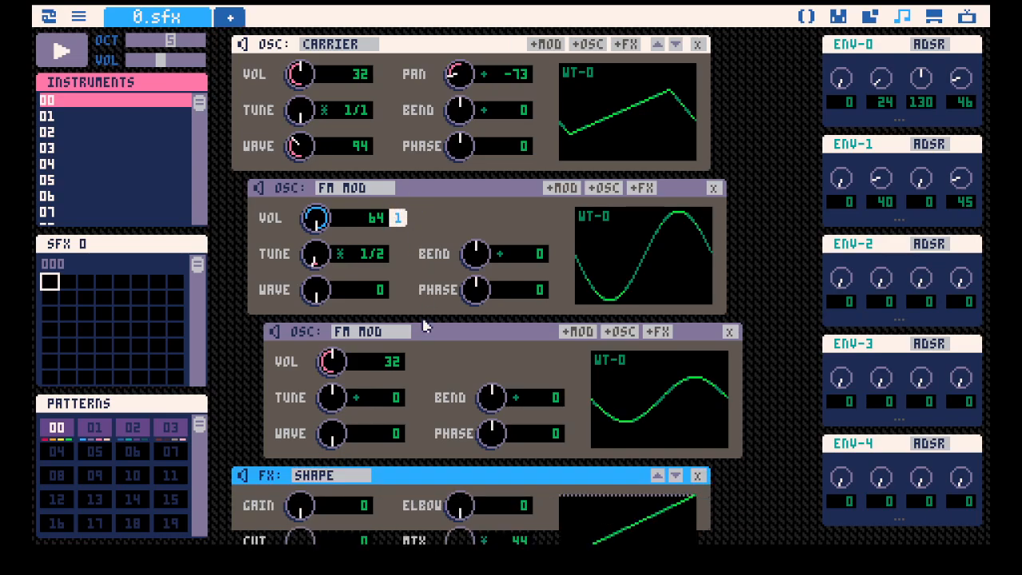
left_click_drag(329, 327, 329, 364)
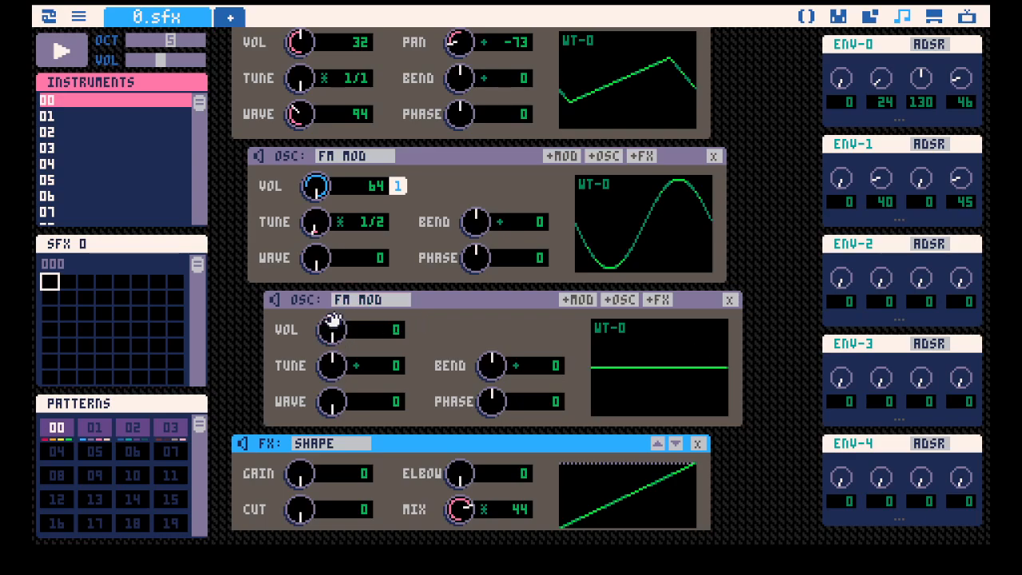
Detach envelope 1 from the first FM modulator's volume, set that volume to 37, and play the instrument.
scroll(328, 209, "up", 1)
left_click(400, 221)
left_click_drag(301, 223, 301, 245)
key("space")
key("space")
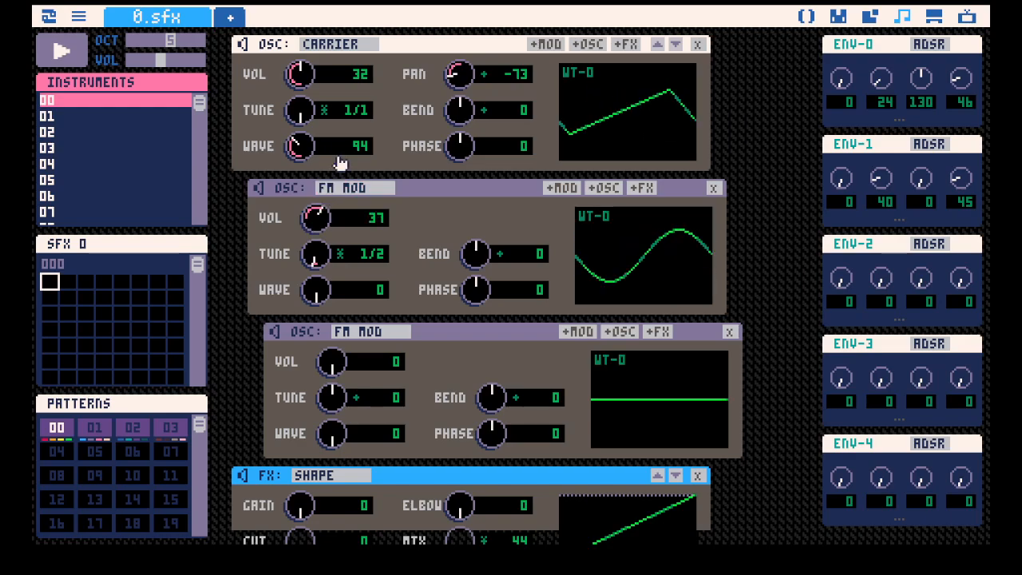
scroll(365, 285, "up", 2)
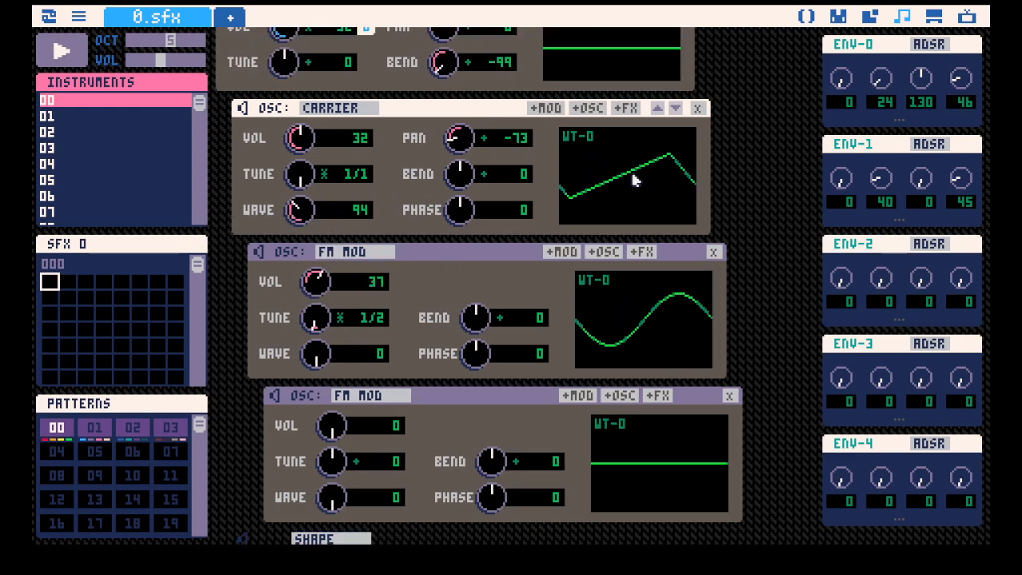
Play the instrument and lower the carrier's wave to 79.
scroll(623, 228, "up", 1)
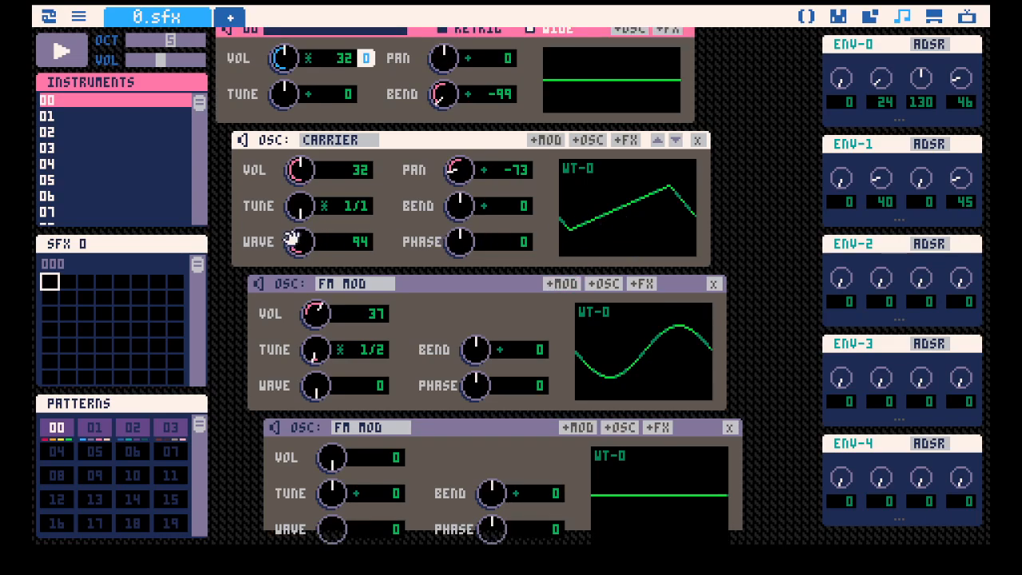
key("space")
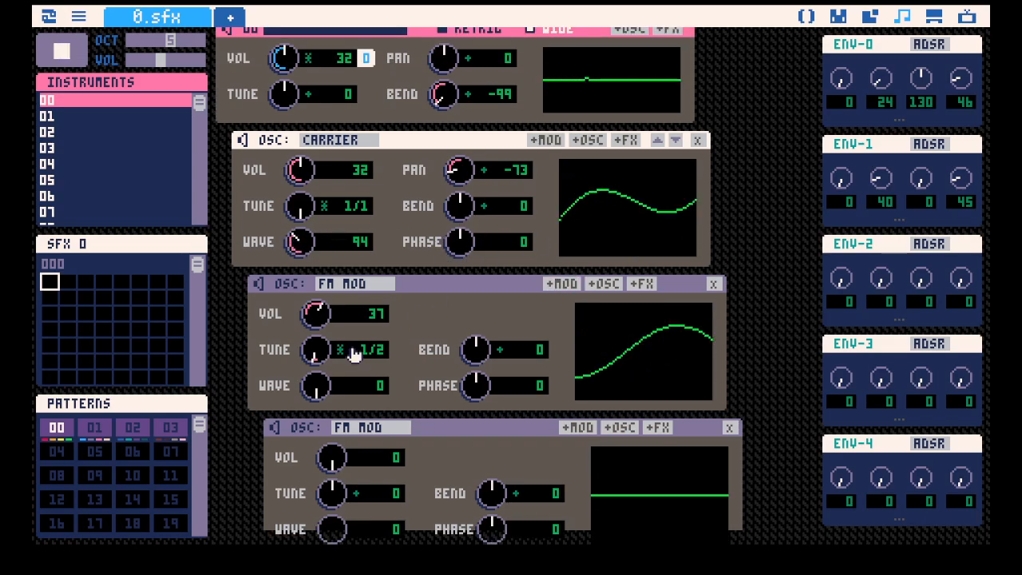
left_click_drag(303, 246, 304, 275)
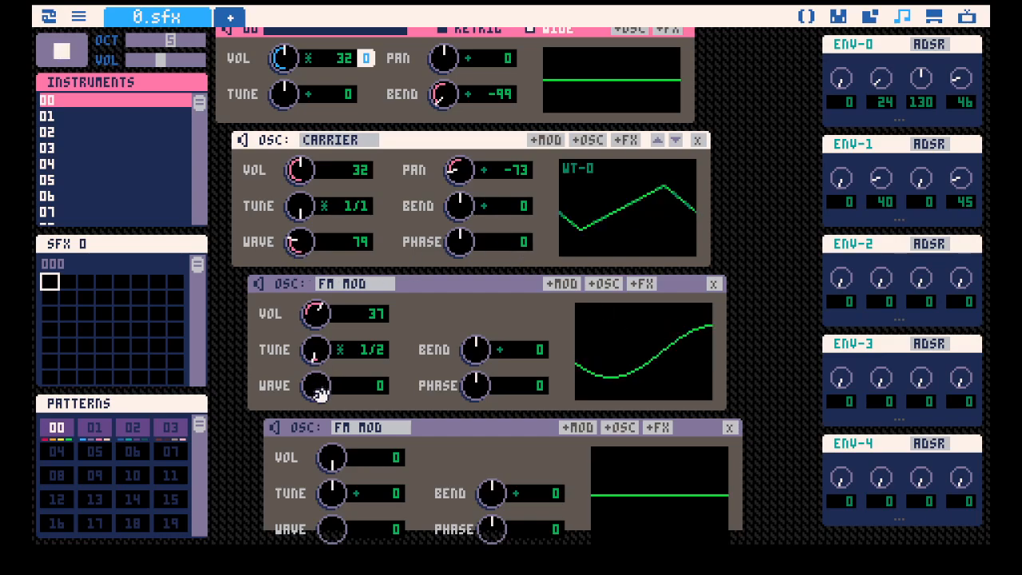
scroll(319, 392, "down", 3)
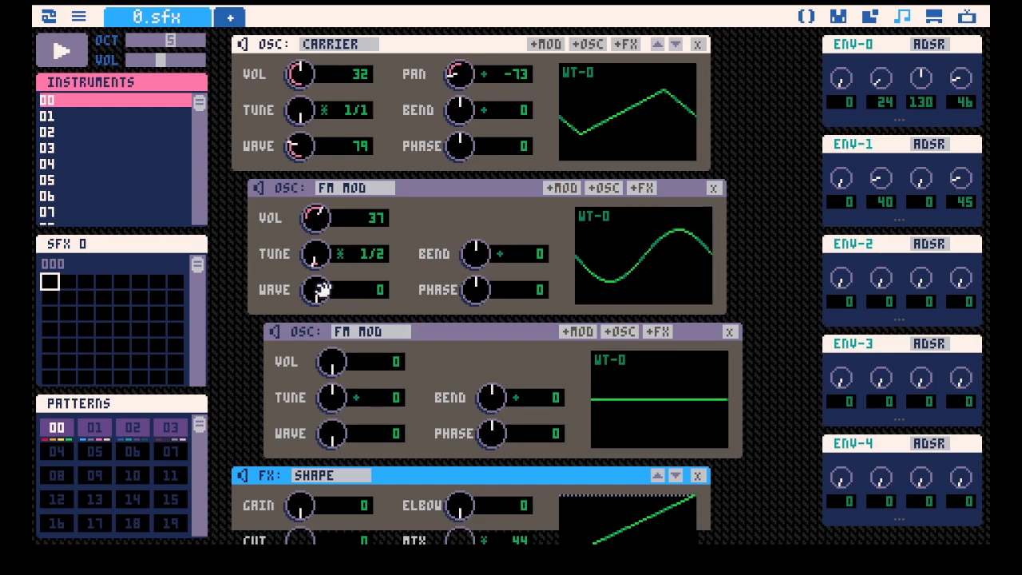
Mute the nested FM modulator, try the first FM modulator's wave around 60 while playing the instrument, and settle it on 69.
left_click(276, 332)
scroll(728, 252, "up", 2)
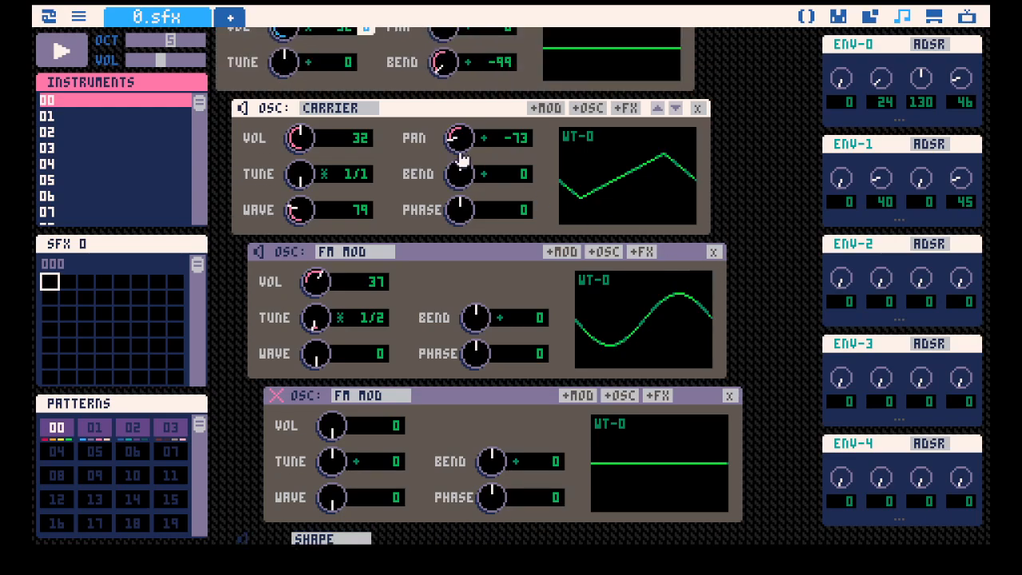
scroll(740, 255, "down", 1)
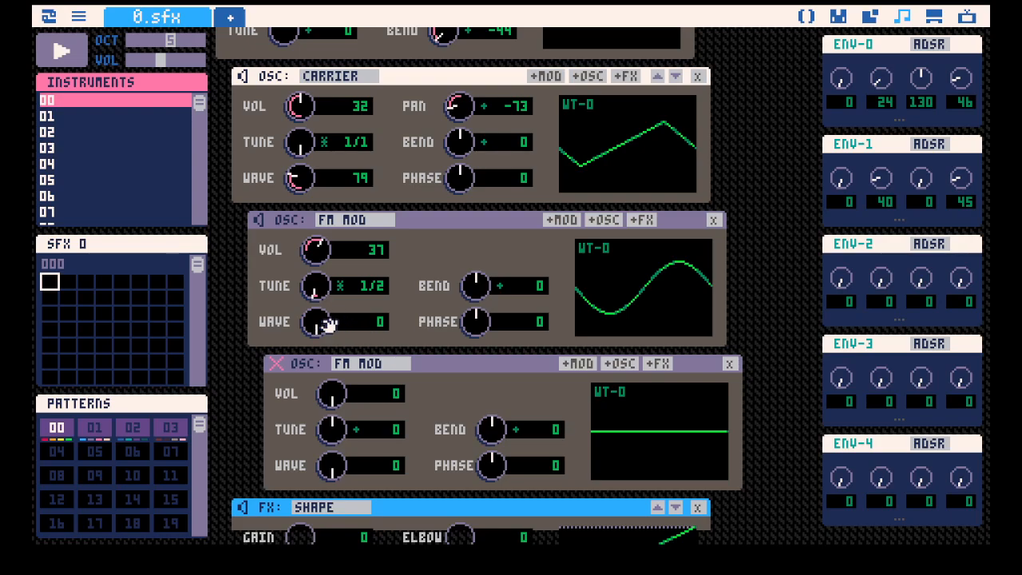
left_click_drag(315, 321, 315, 301)
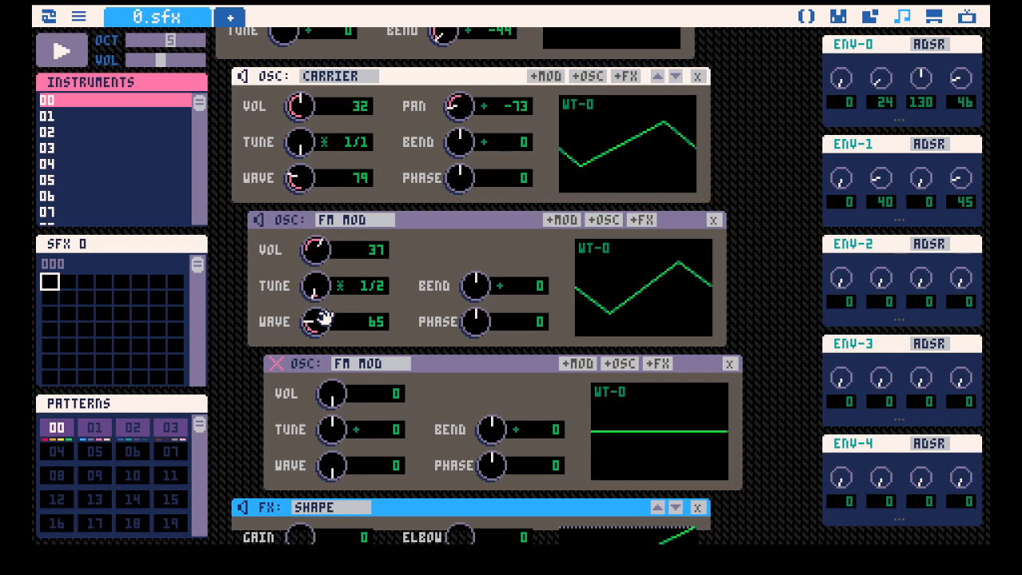
left_click_drag(316, 299, 312, 275)
key("space")
key("space")
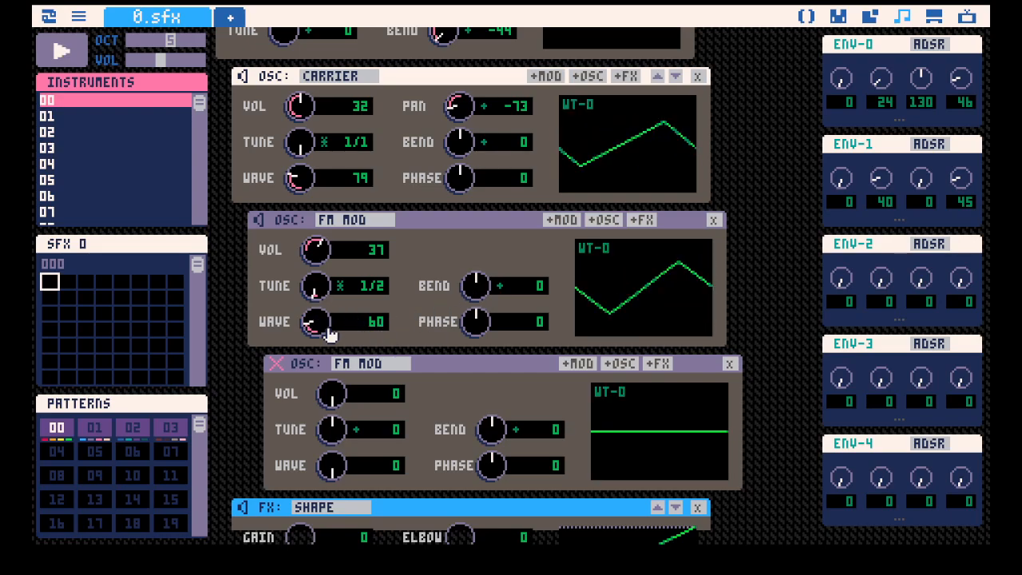
mouse_move(319, 325)
left_mouse_down()
mouse_move(318, 242)
mouse_move(318, 336)
mouse_move(319, 321)
left_mouse_up()
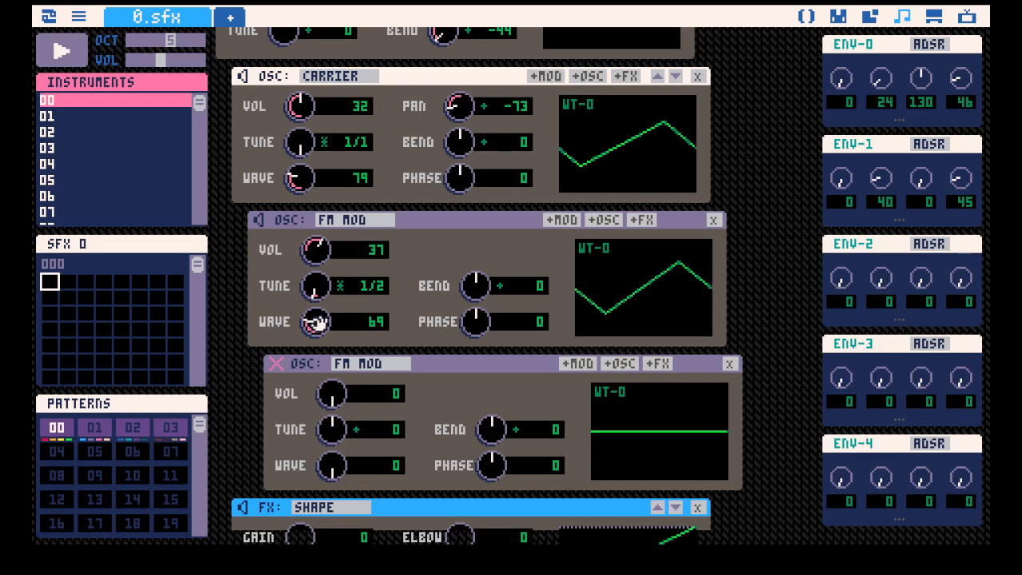
Set the carrier's wave to 0 and play the instrument while raising the first FM modulator's wave to 155.
left_click_drag(294, 177, 295, 238)
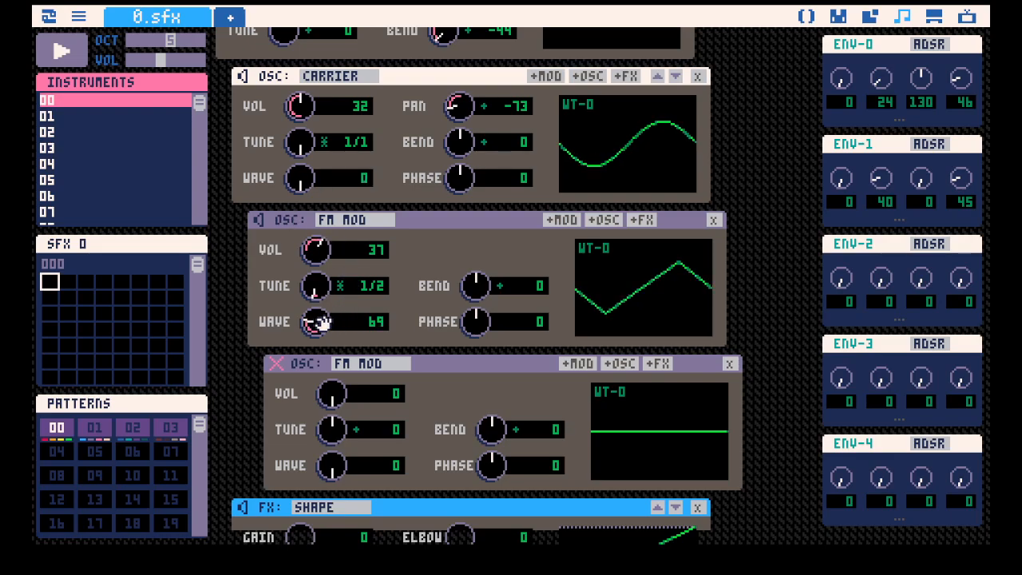
key("space")
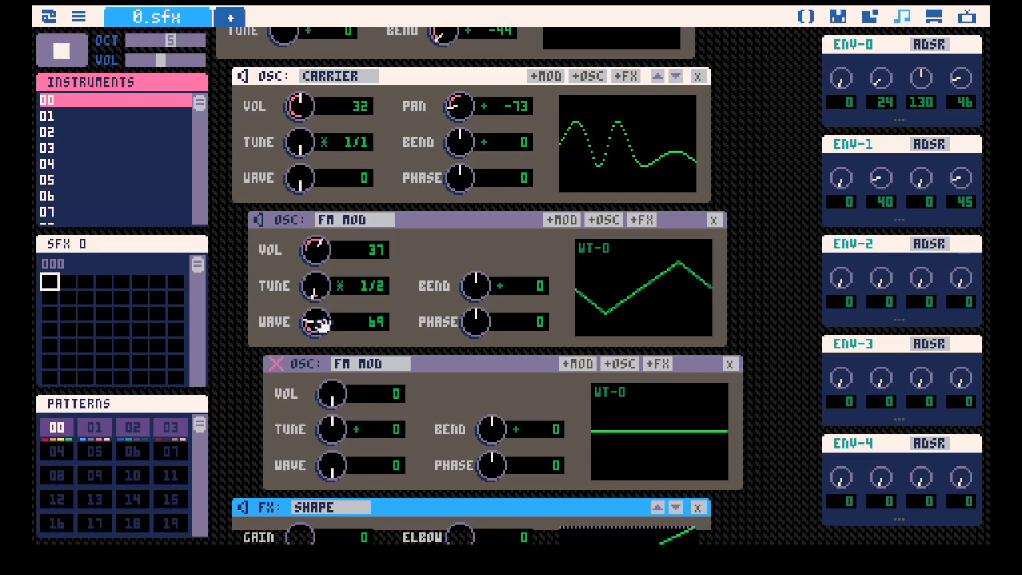
left_click_drag(320, 323, 320, 275)
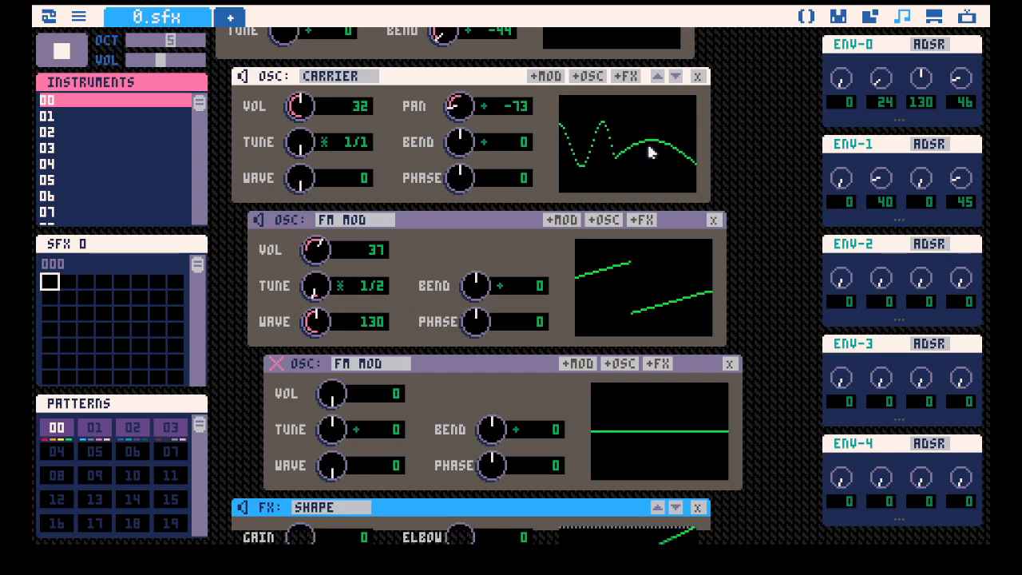
scroll(623, 160, "up", 1)
left_click_drag(317, 354, 317, 338)
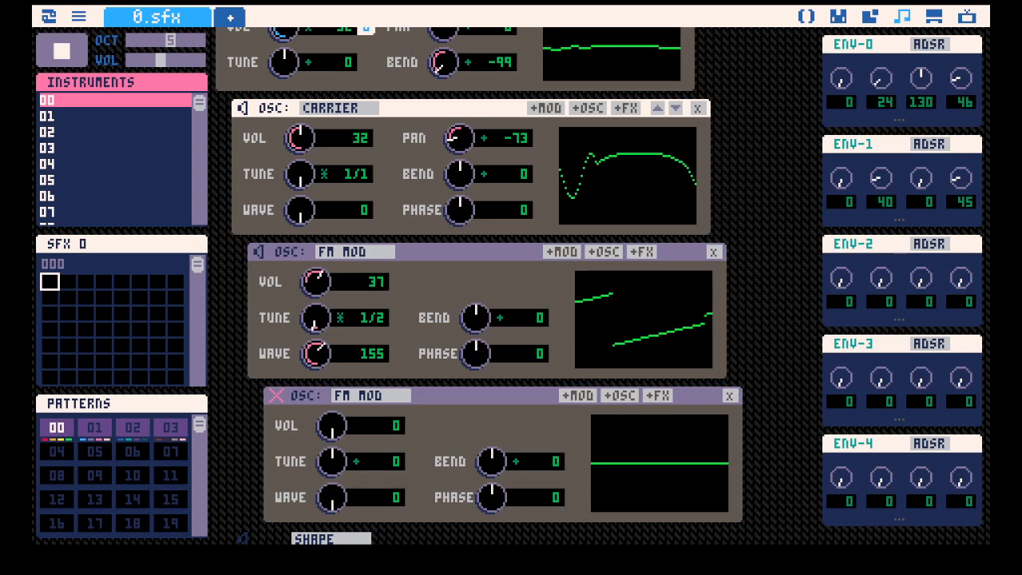
Turn off the instrument's wide option and play it while raising the first FM modulator's wave to 194.
scroll(459, 198, "up", 2)
left_click_drag(458, 195, 457, 165)
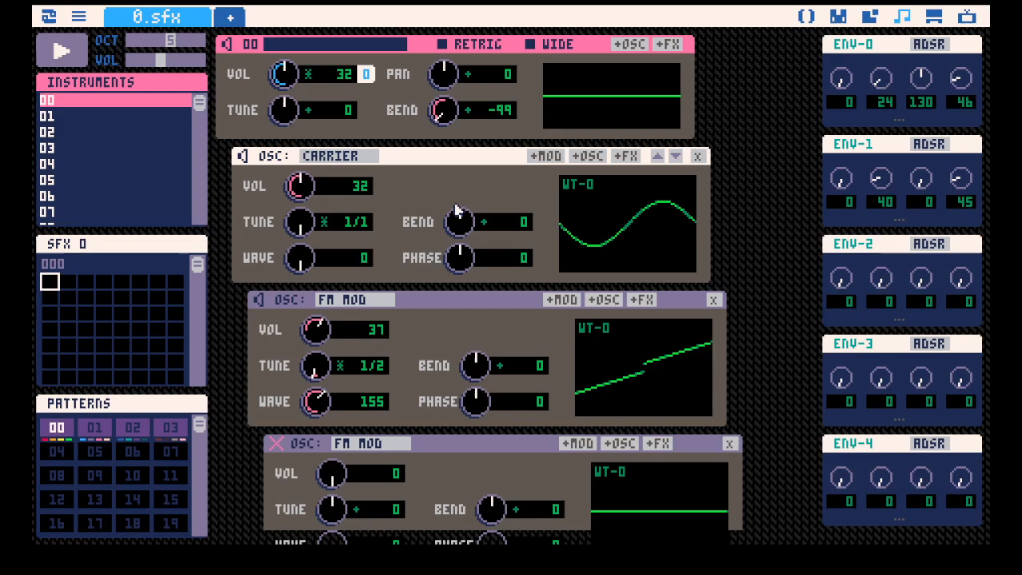
scroll(479, 287, "down", 4)
key("space")
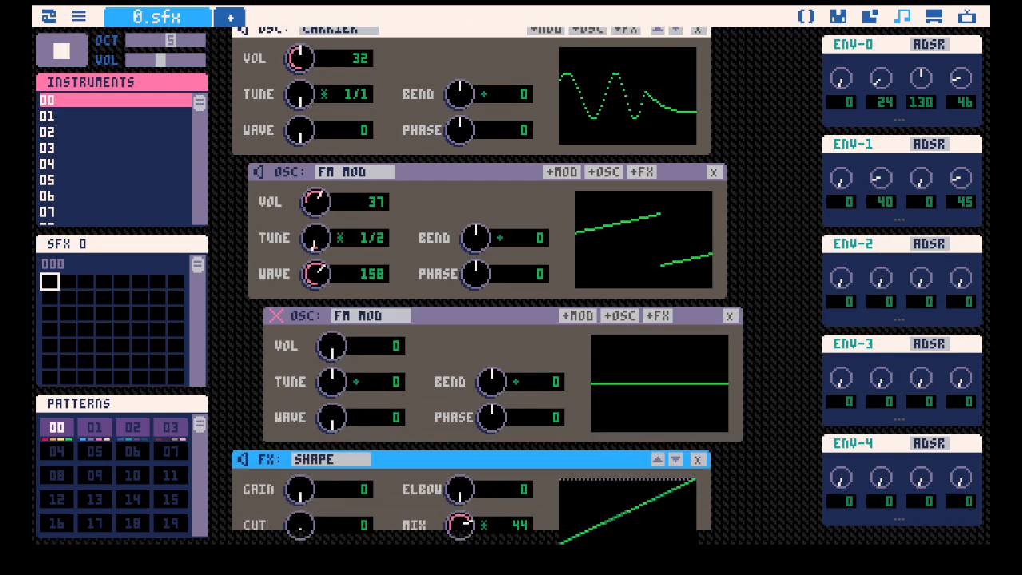
left_click_drag(316, 271, 337, 281)
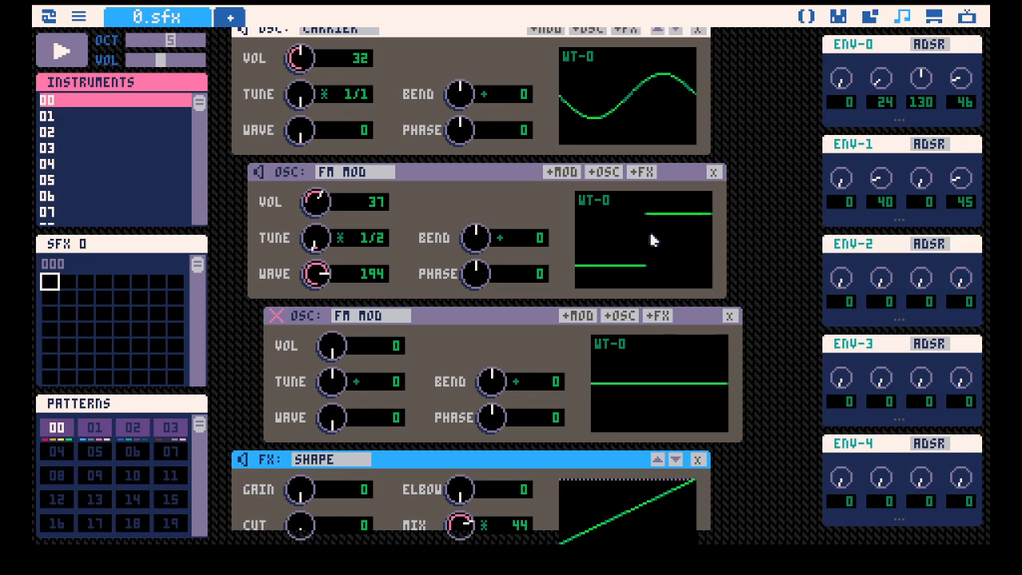
Try the first FM modulator's wave at 221, bring it back to 194, and play the instrument.
left_click_drag(326, 270, 326, 292)
left_click_drag(316, 273, 316, 257)
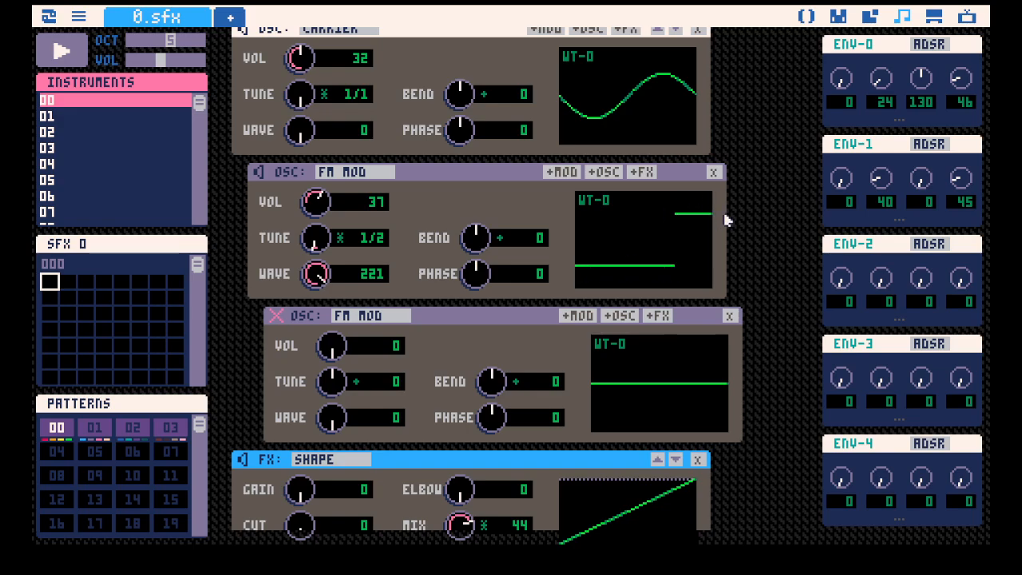
scroll(765, 218, "up", 2)
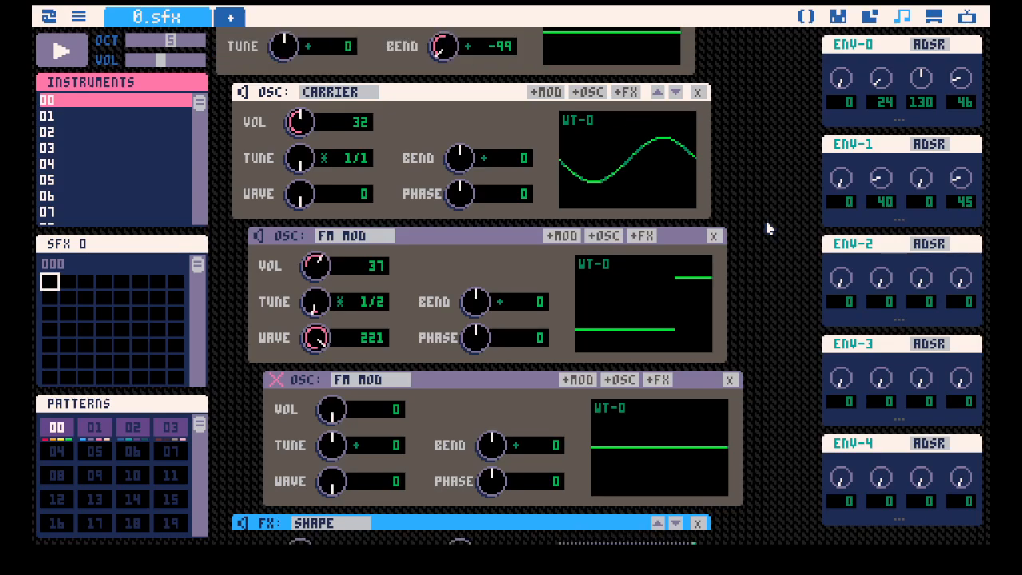
mouse_move(327, 342)
left_mouse_down()
mouse_move(328, 389)
mouse_move(328, 309)
mouse_move(328, 359)
mouse_move(327, 345)
left_mouse_up()
key("space")
key("space")
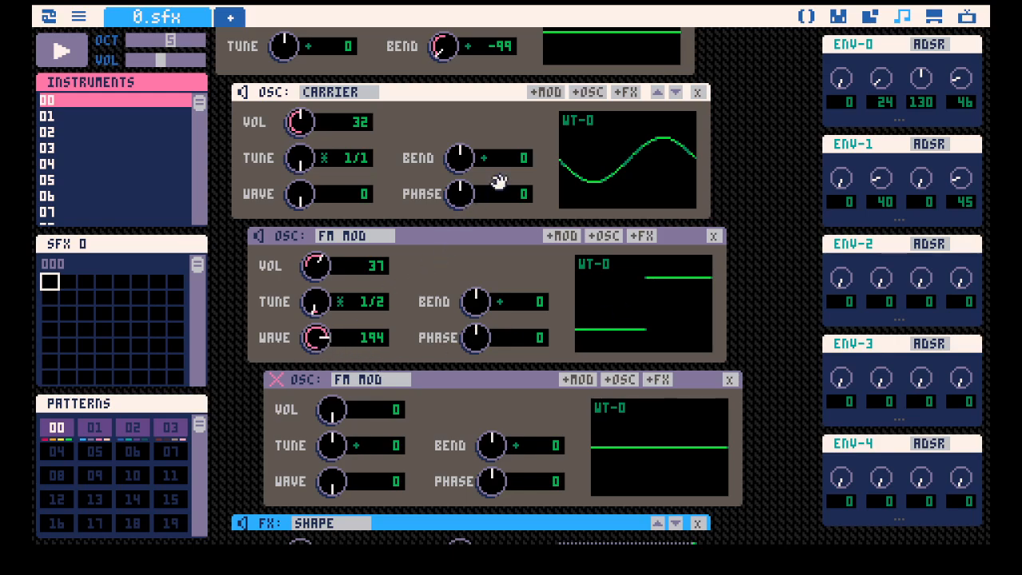
Play the instrument while lowering the first FM modulator's wave to 176, and reset the wave to 0.
key("space")
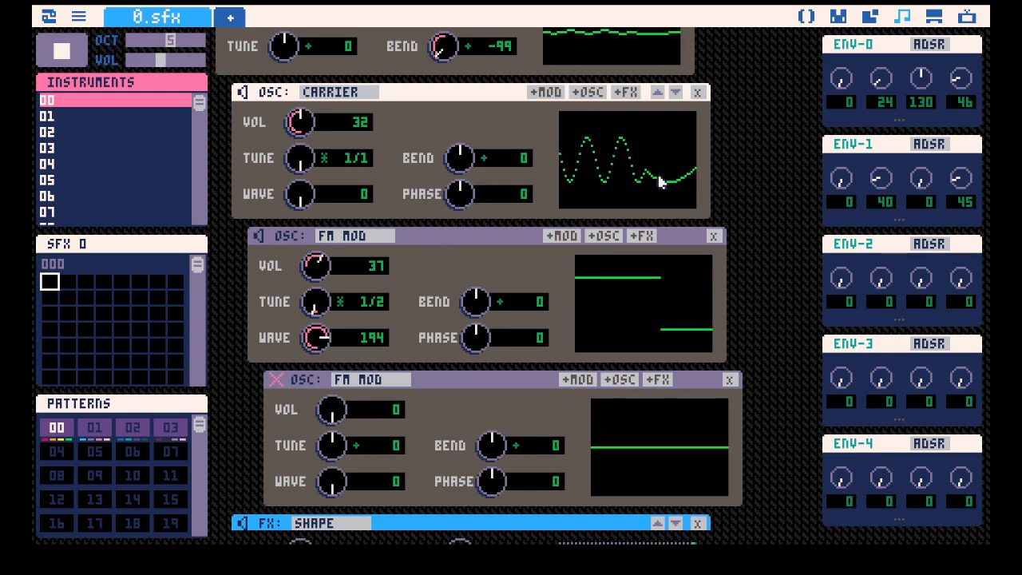
left_click_drag(314, 335, 316, 349)
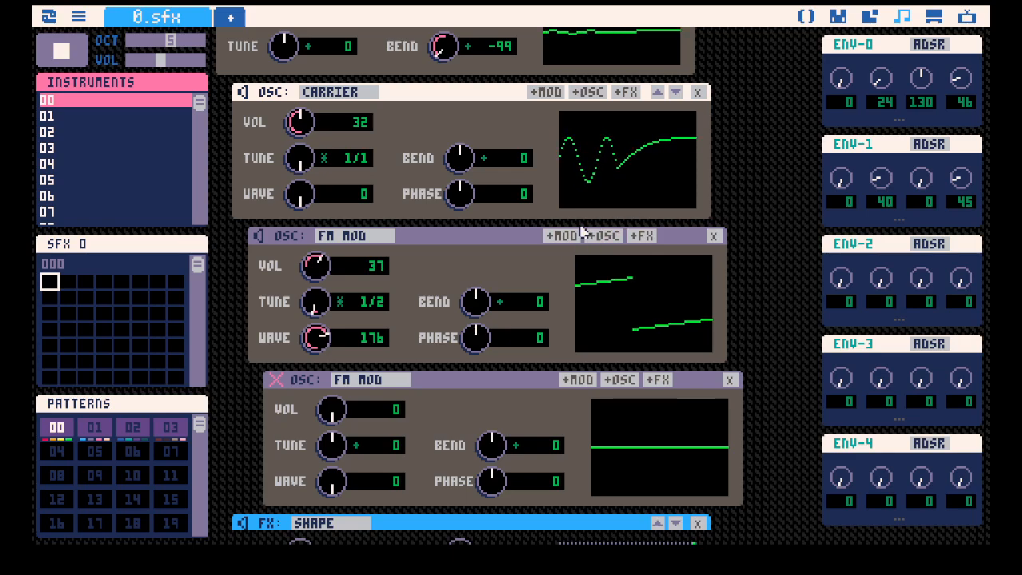
left_click_drag(335, 351, 296, 372)
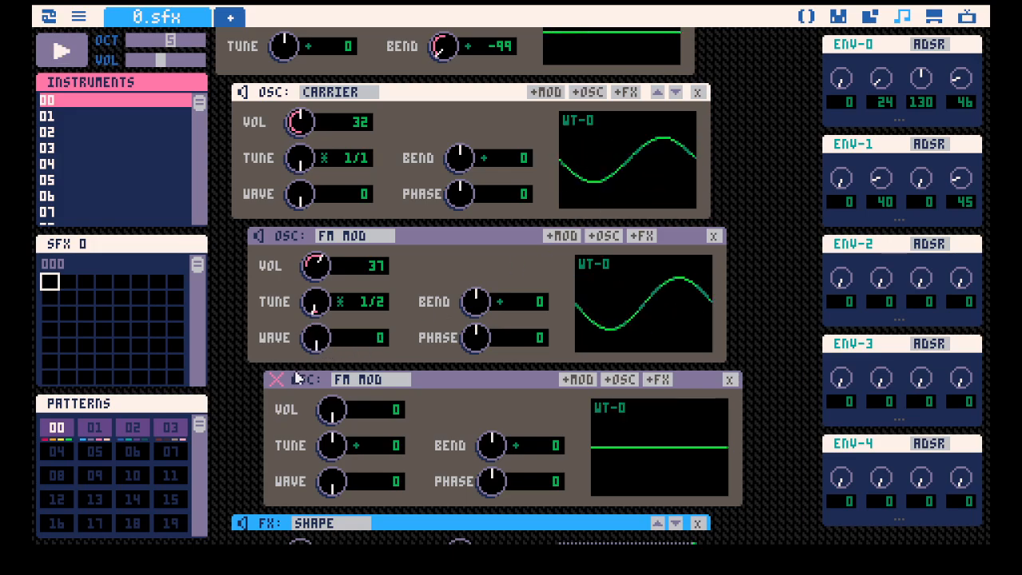
Unmute the nested FM modulator and play the instrument while raising that modulator's volume to 47.
scroll(312, 335, "down", 2)
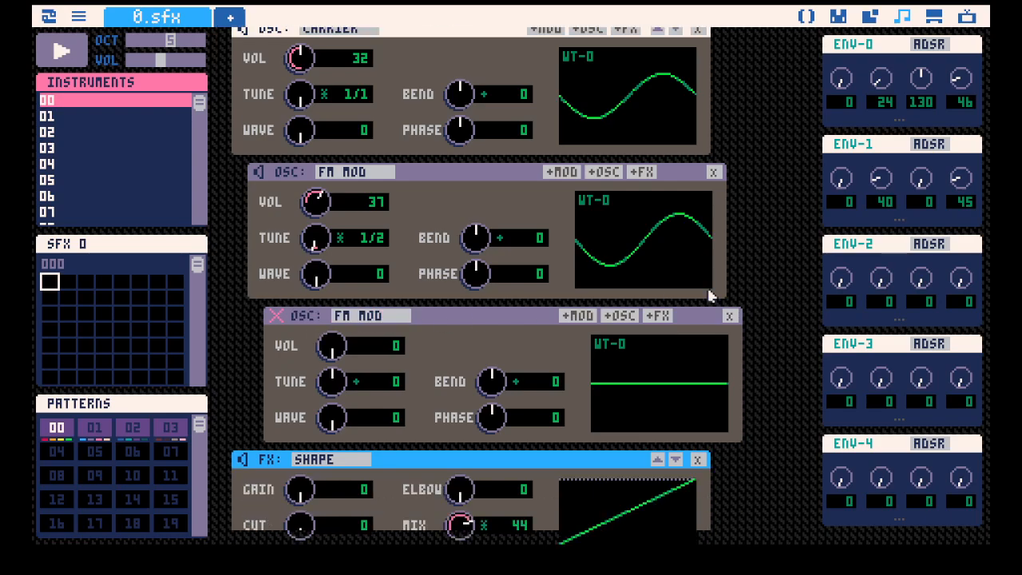
scroll(319, 285, "down", 2)
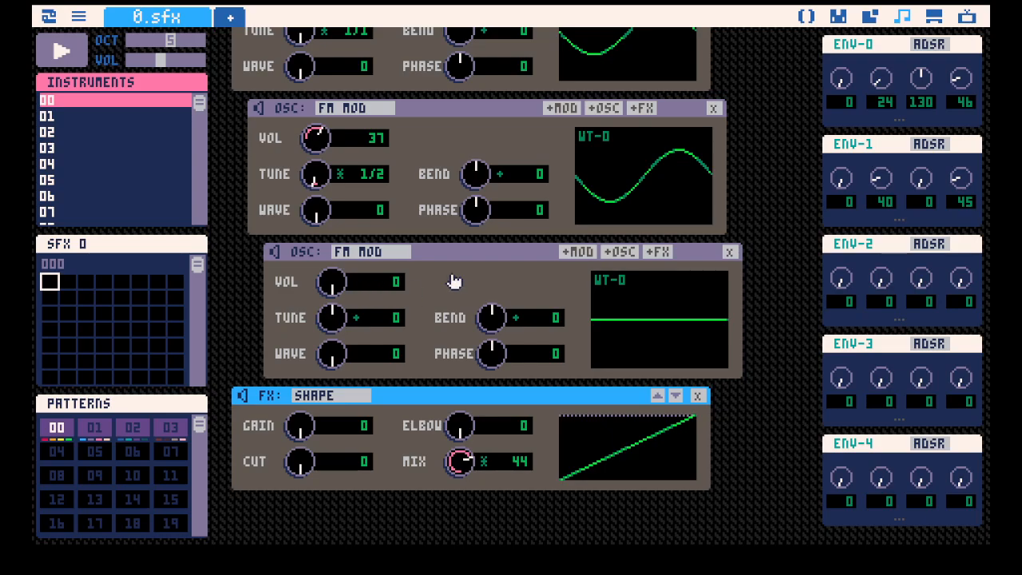
scroll(646, 314, "up", 1)
scroll(438, 240, "up", 1)
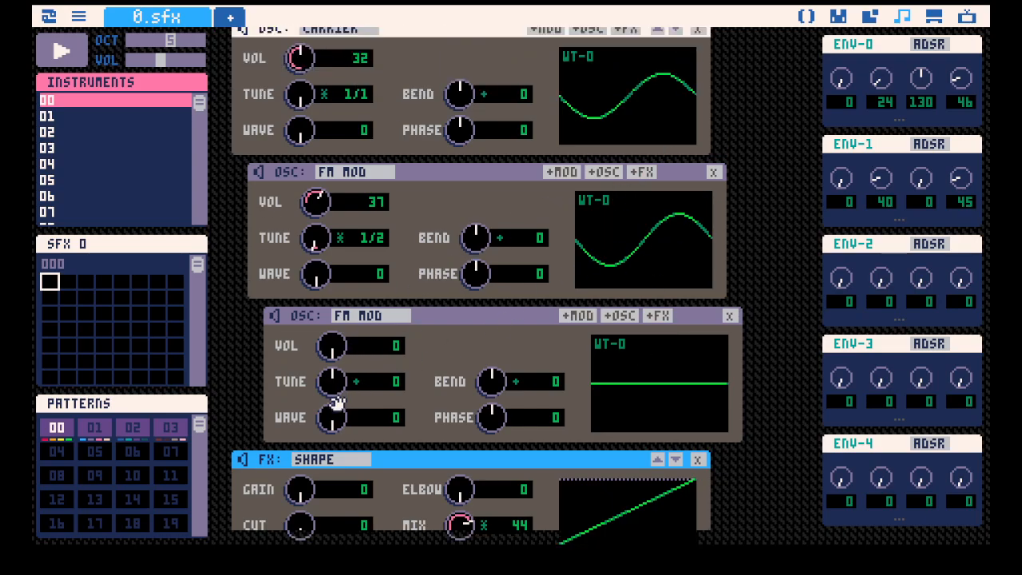
key("space")
left_click_drag(337, 350, 337, 257)
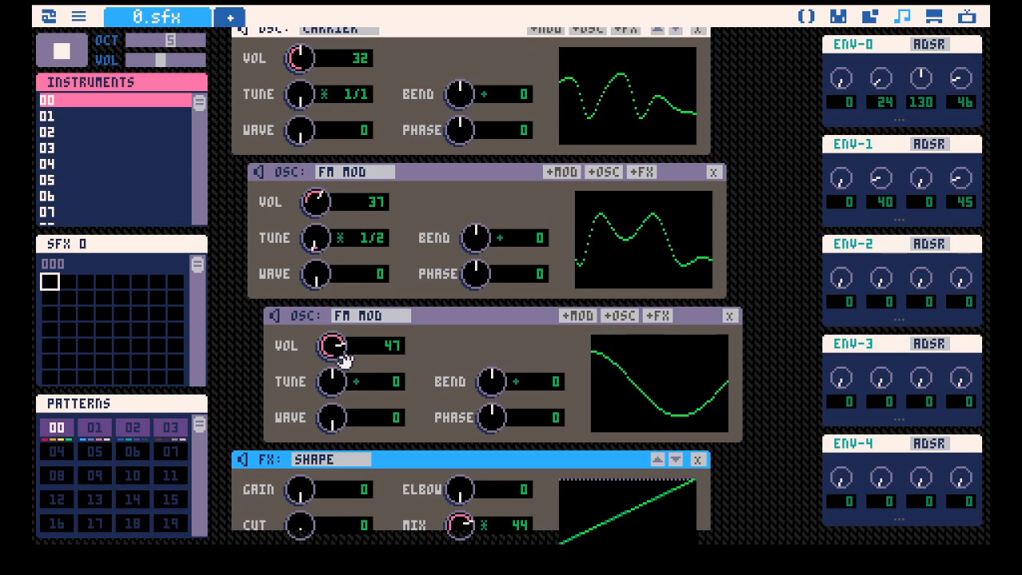
key("space")
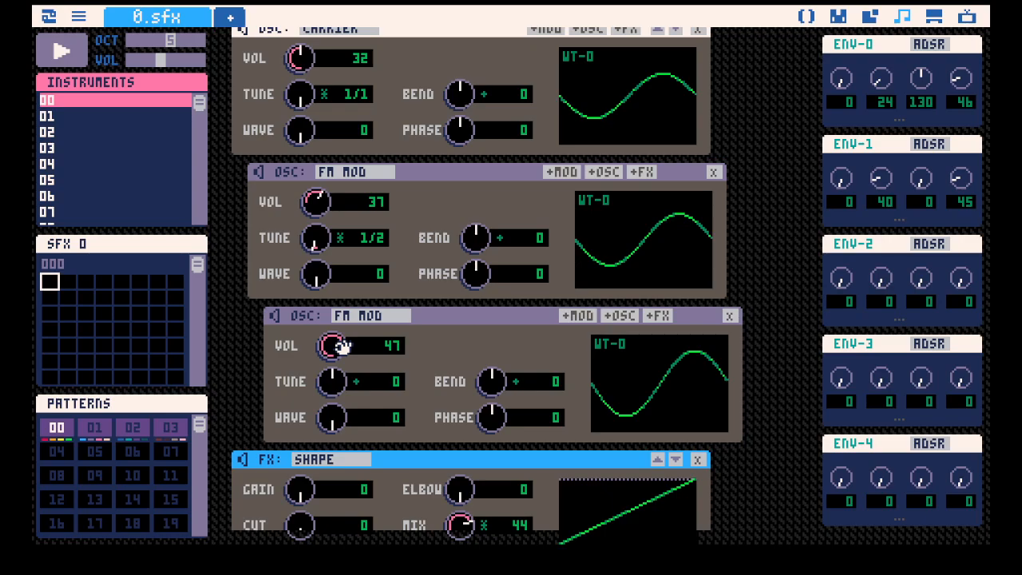
Reset the nested FM modulator's volume to 0 and delete the oscillator.
left_click_drag(334, 345, 333, 437)
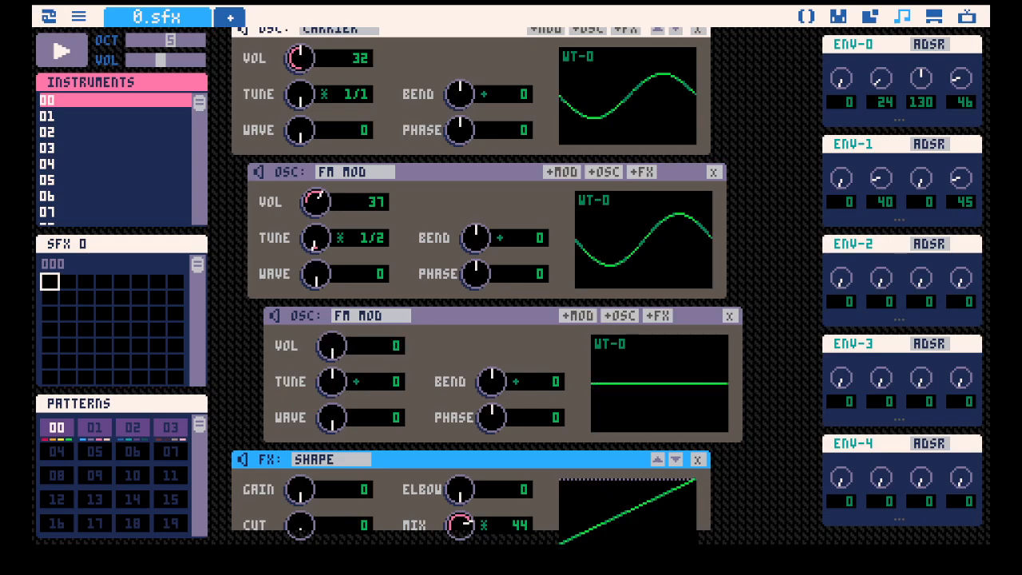
left_click(732, 317)
Try a carrier oscillator nested under the FM modulator and remove it again.
left_click(605, 176)
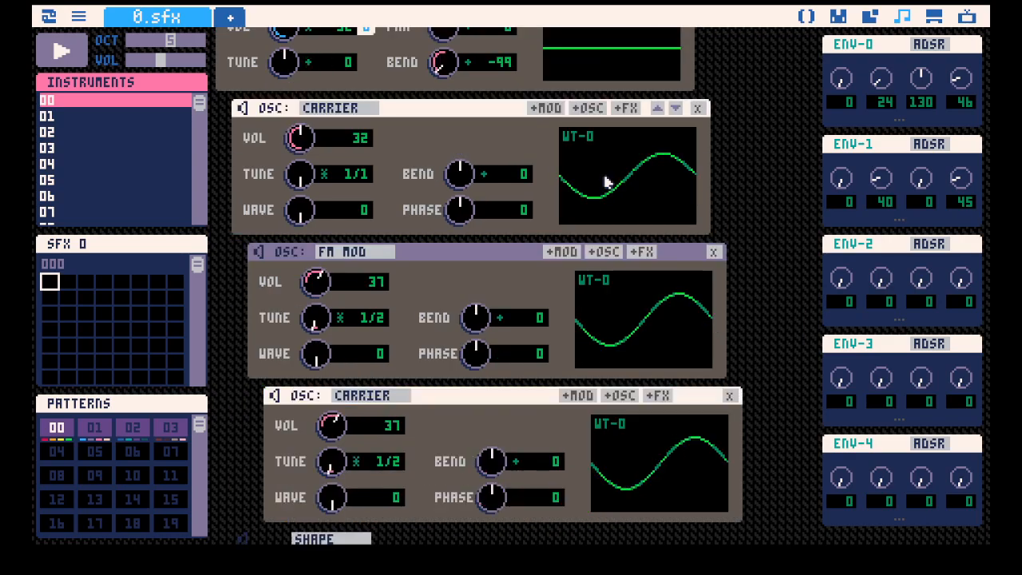
scroll(535, 293, "down", 3)
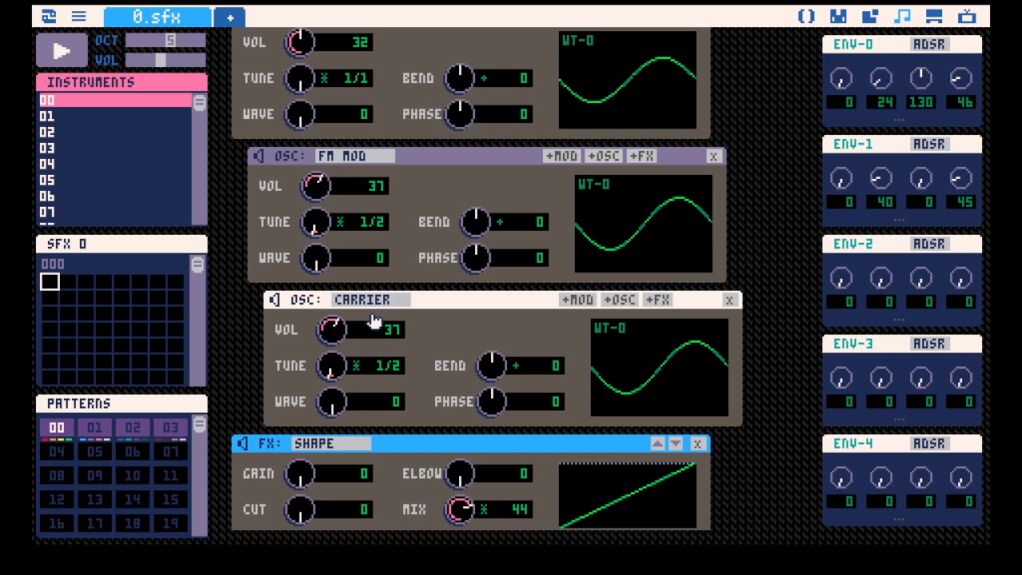
left_click(731, 300)
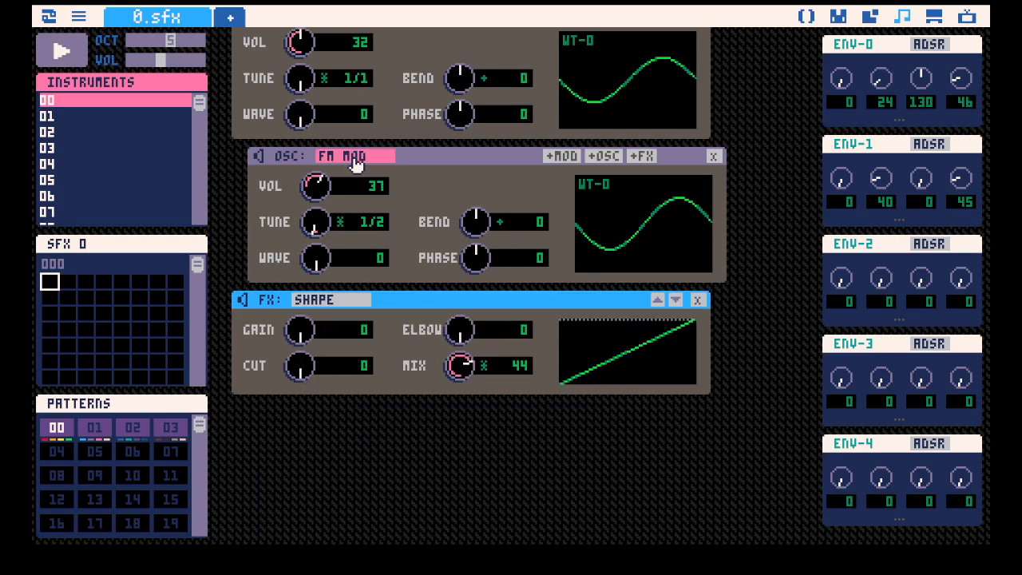
Change the FM modulator's type to RING MOD and set its tune ratio to 1/1.
left_click(355, 164)
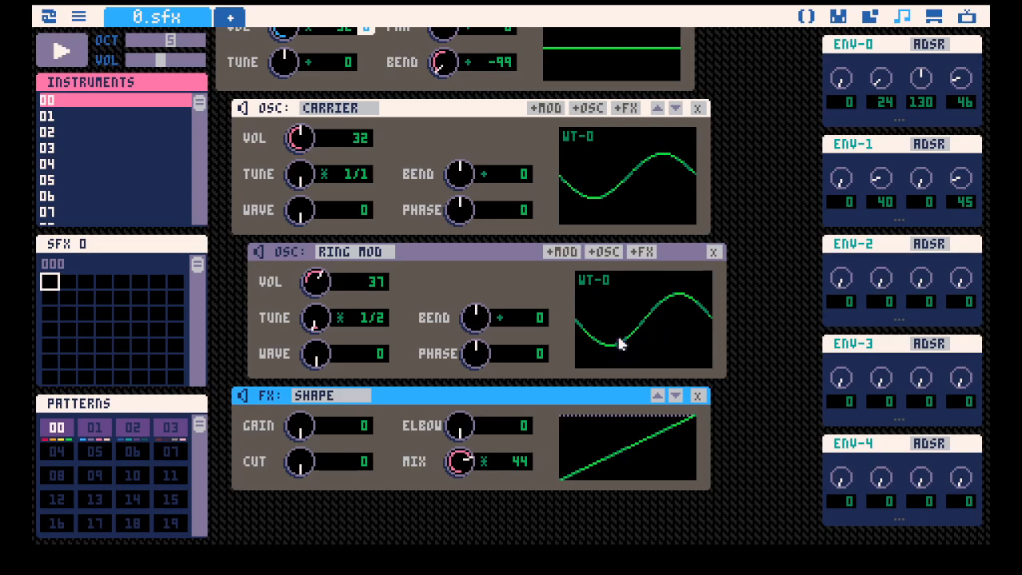
mouse_move(313, 321)
left_mouse_down()
mouse_move(343, 322)
mouse_move(328, 333)
mouse_move(336, 326)
mouse_move(323, 321)
left_mouse_up()
scroll(455, 264, "up", 1)
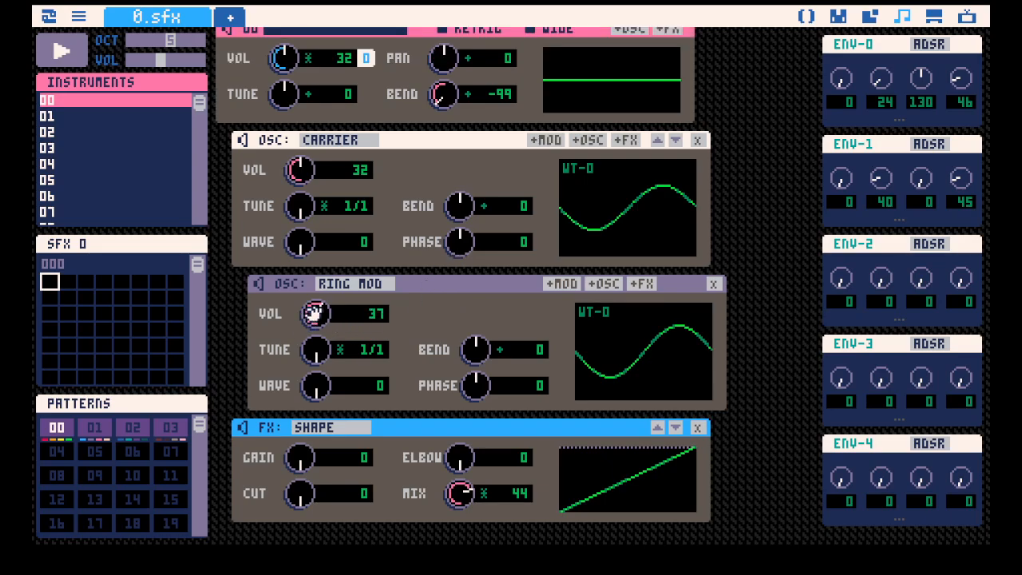
Play the instrument while setting the ring modulator's volume to 35 and trying a slight phase shift, returning the phase to 0.
key("space")
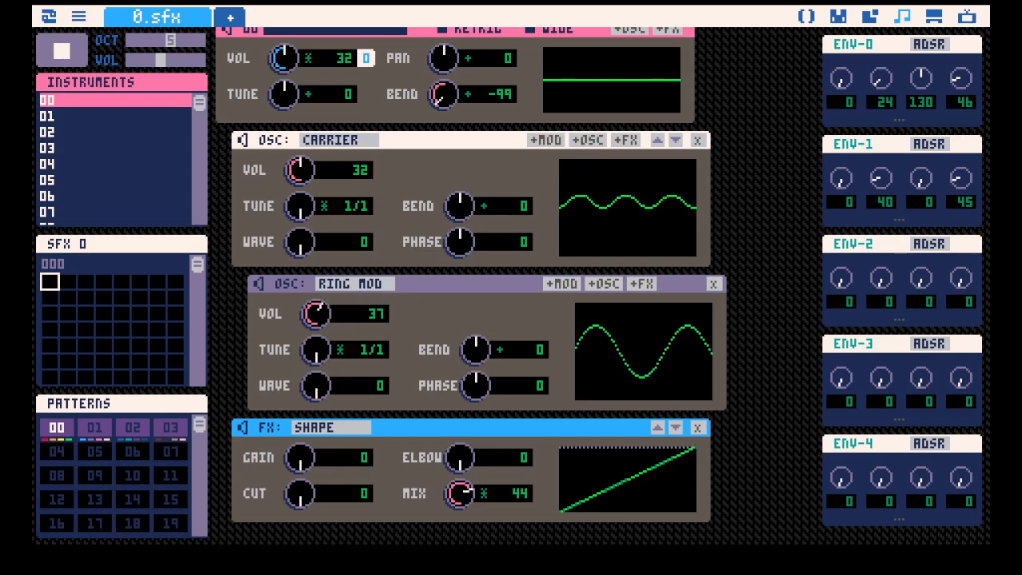
left_click_drag(320, 306, 320, 310)
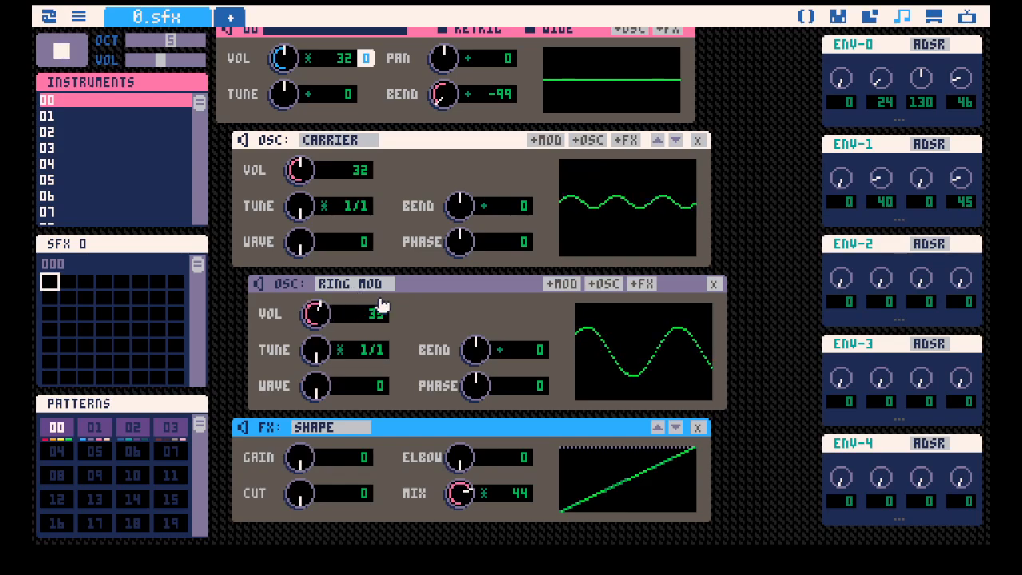
key("space")
mouse_move(471, 384)
left_mouse_down()
mouse_move(471, 363)
mouse_move(471, 430)
mouse_move(471, 380)
left_mouse_up()
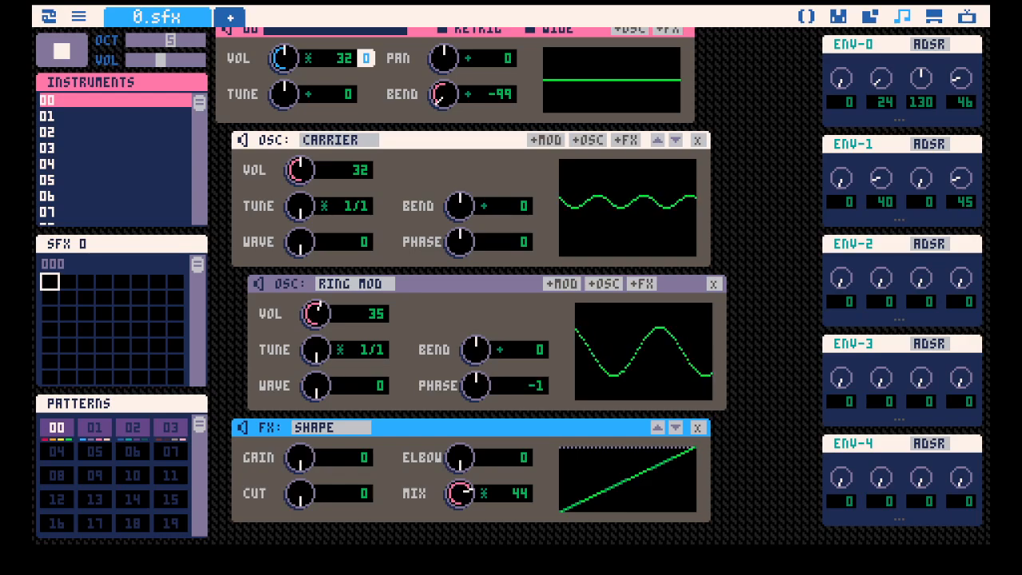
left_click_drag(474, 383, 474, 382)
key("space")
Set the ring modulator's tune ratio to 2/1 and the playback octave to 4, and play the instrument.
left_click_drag(324, 352, 324, 347)
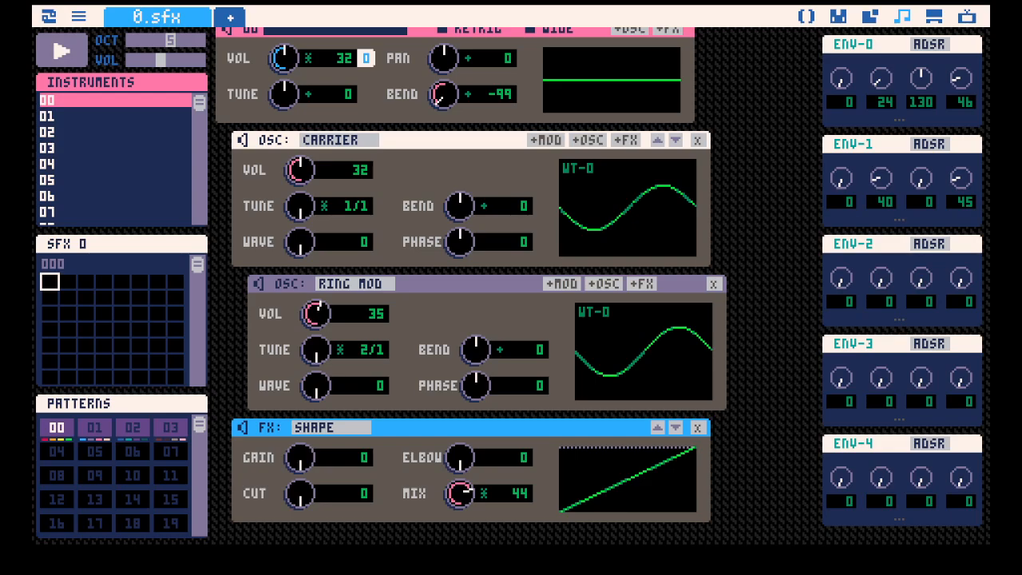
scroll(436, 261, "up", 1)
left_click(162, 41)
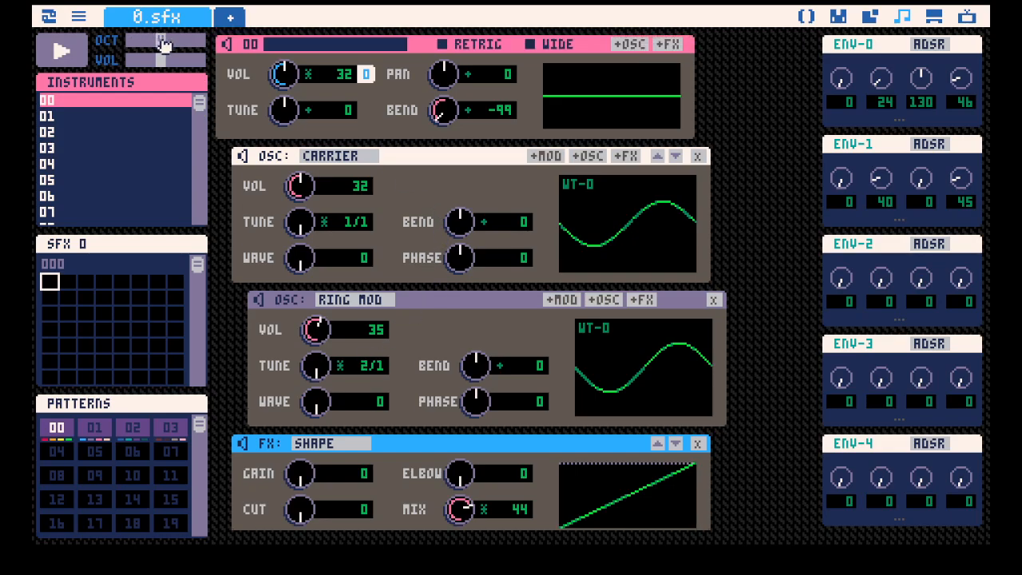
key("space")
scroll(537, 317, "down", 2)
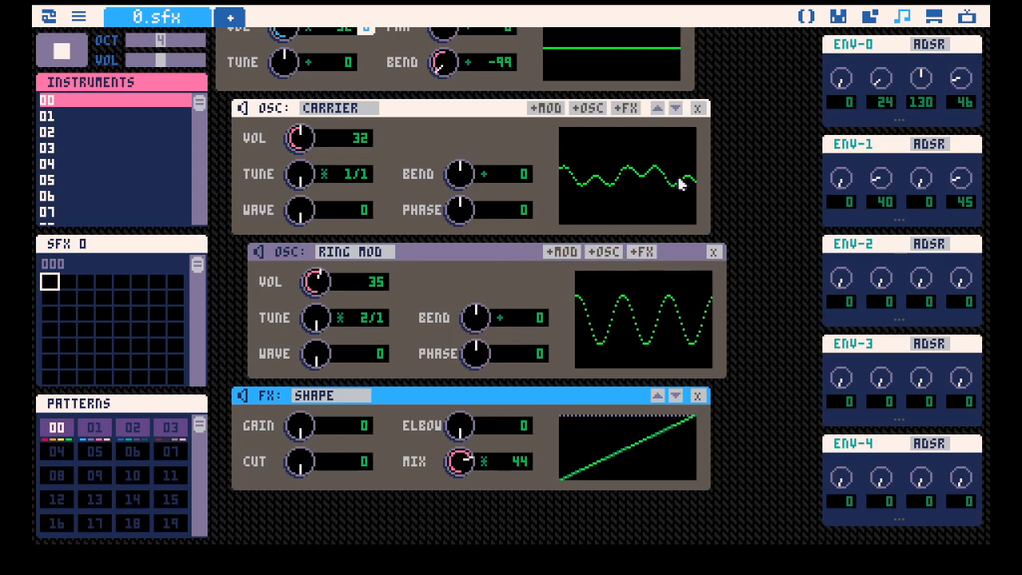
scroll(639, 183, "up", 2)
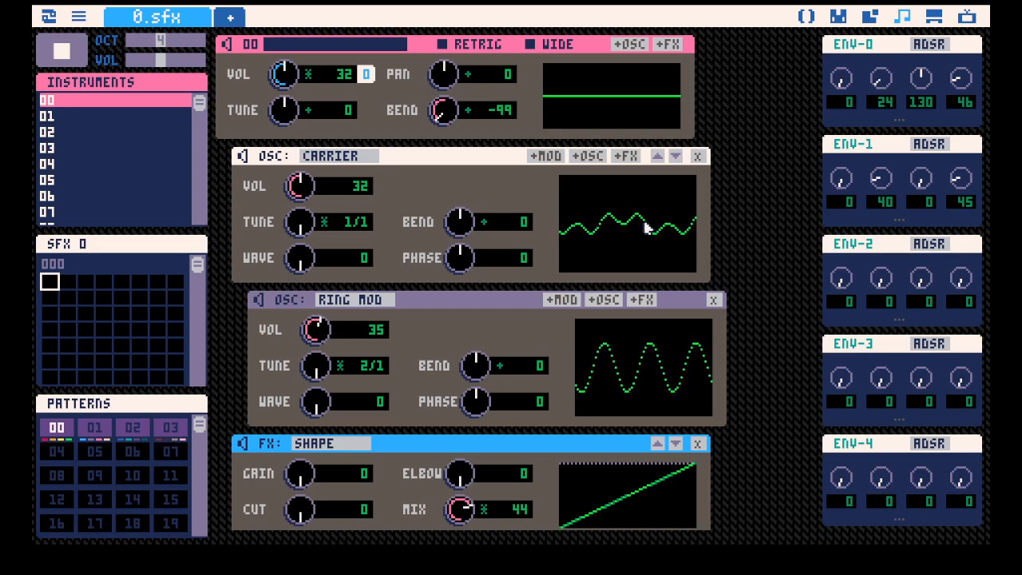
key("space")
key("space")
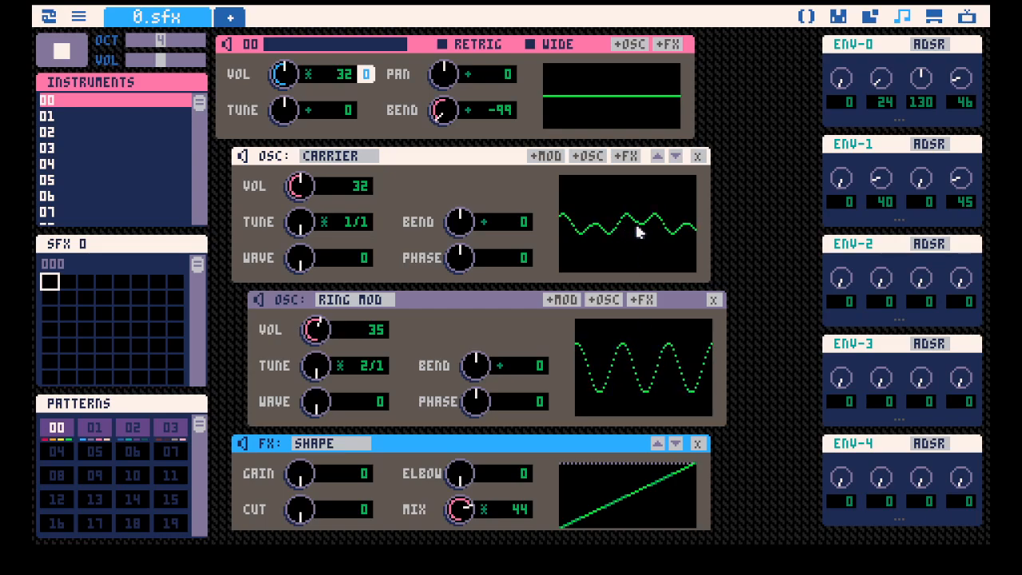
Play the instrument while adjusting the carrier's wave to 86 and the ring modulator's bend to -18.
left_click_drag(302, 257, 324, 248)
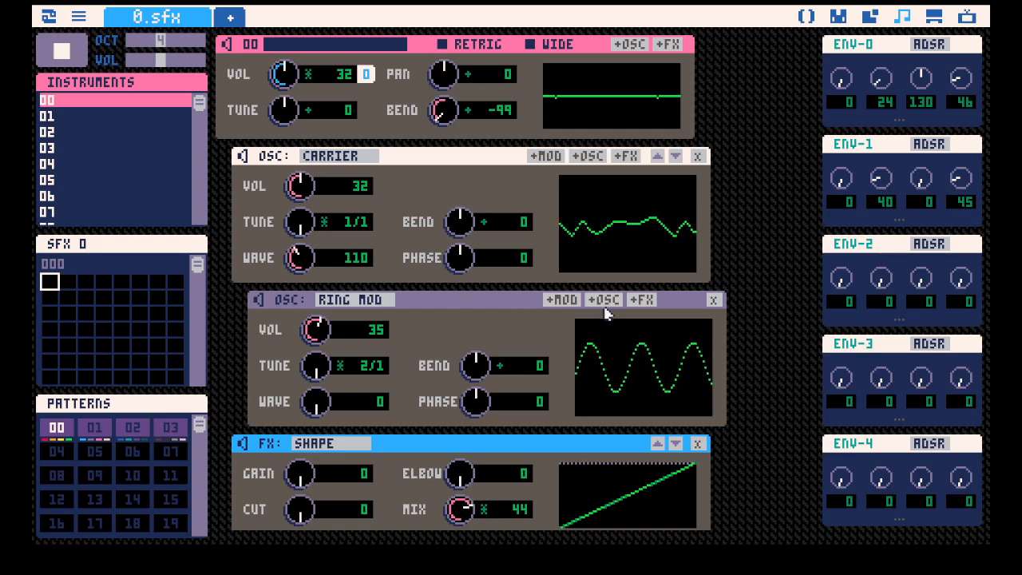
key("space")
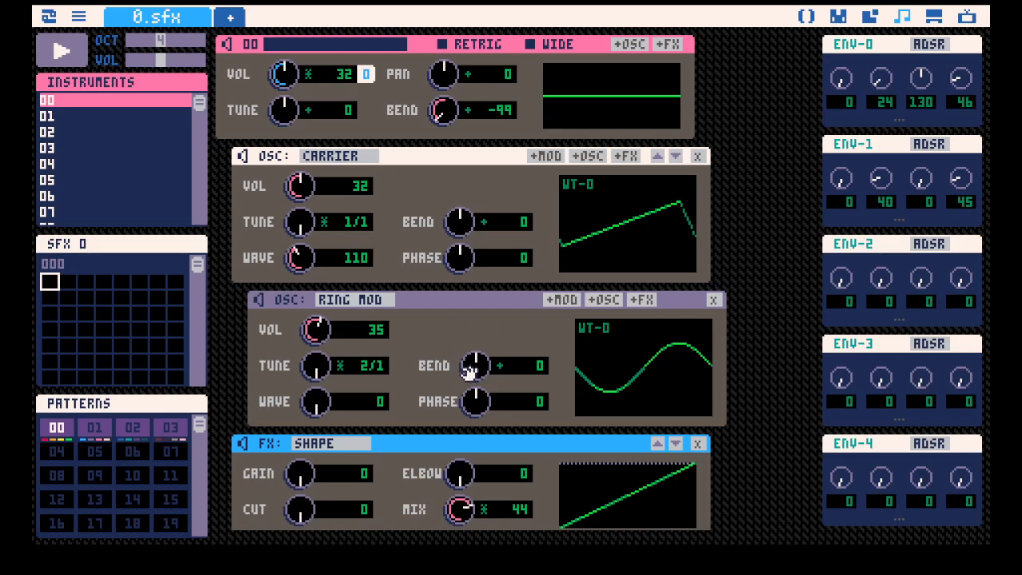
left_click_drag(475, 365, 475, 394)
key("space")
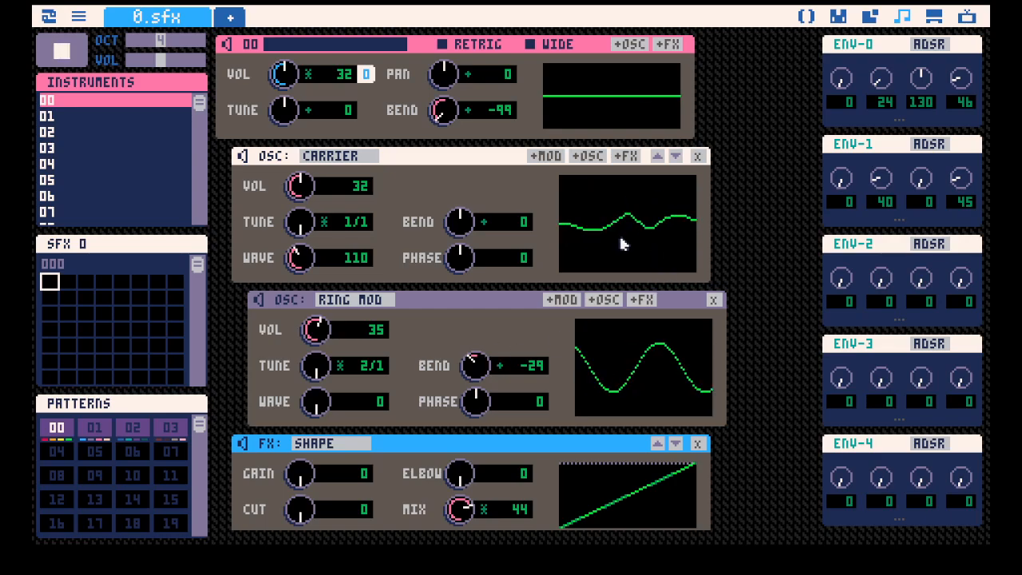
left_click_drag(302, 259, 302, 343)
left_click_drag(479, 365, 497, 356)
left_click_drag(300, 258, 300, 193)
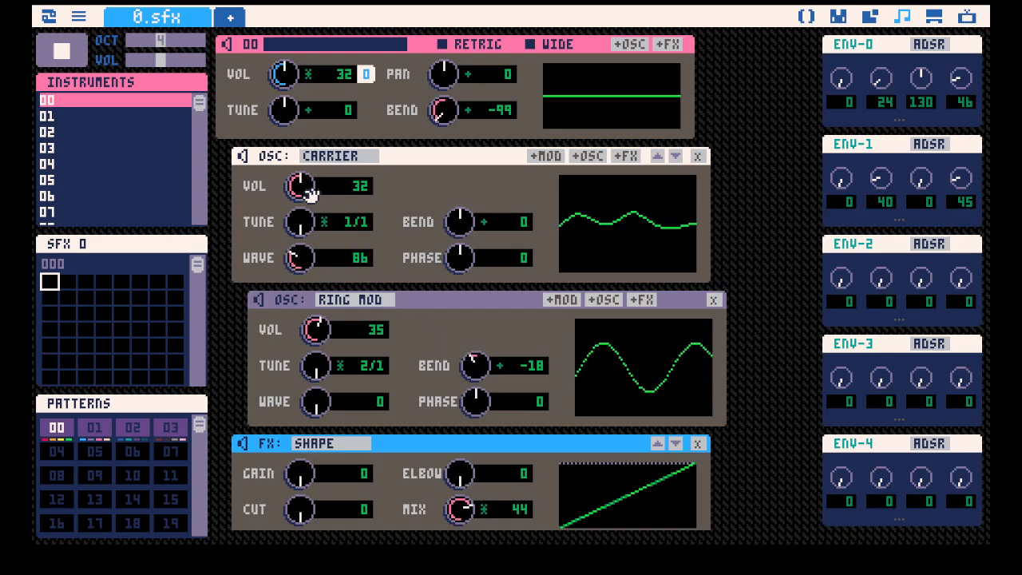
Raise the SHAPE effect's mix to 64, the carrier's volume to 50 and the ring modulator's volume to 55.
scroll(468, 473, "down", 2)
left_click_drag(468, 473, 467, 457)
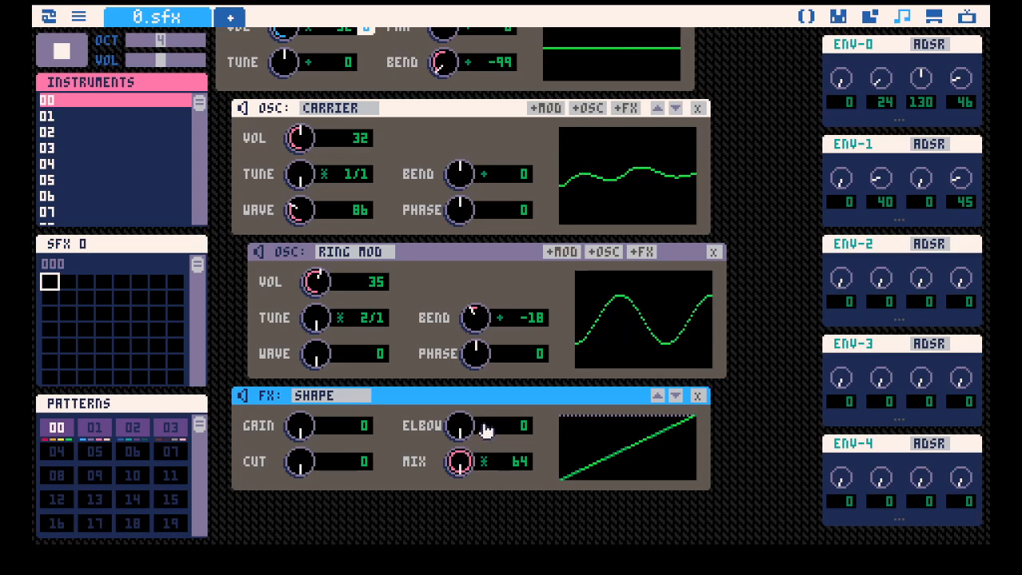
left_click_drag(301, 140, 301, 126)
left_click_drag(321, 280, 320, 264)
key("space")
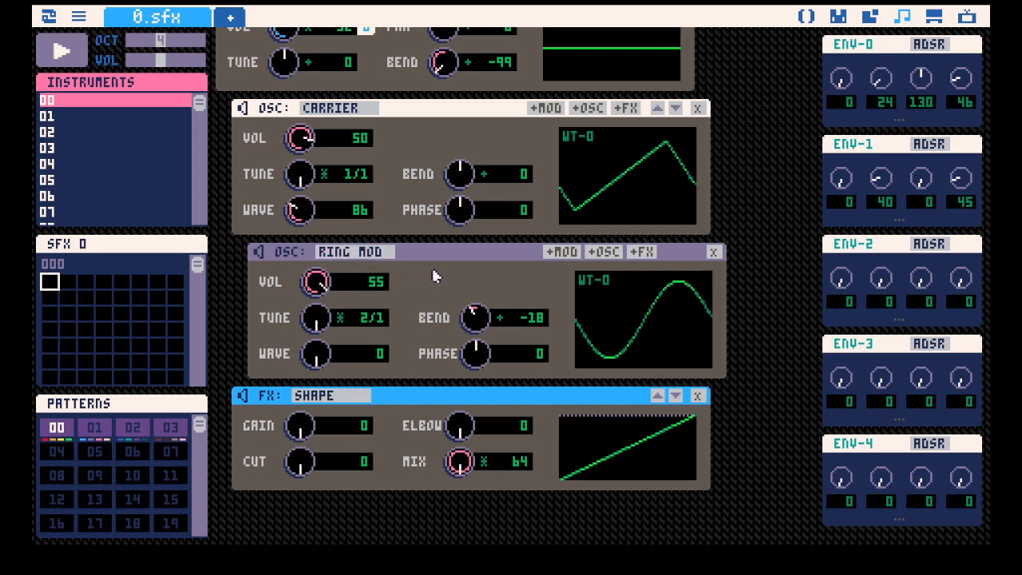
Set the ring modulator's volume to 64 and its bend to -29 while testing the sound.
scroll(435, 320, "up", 1)
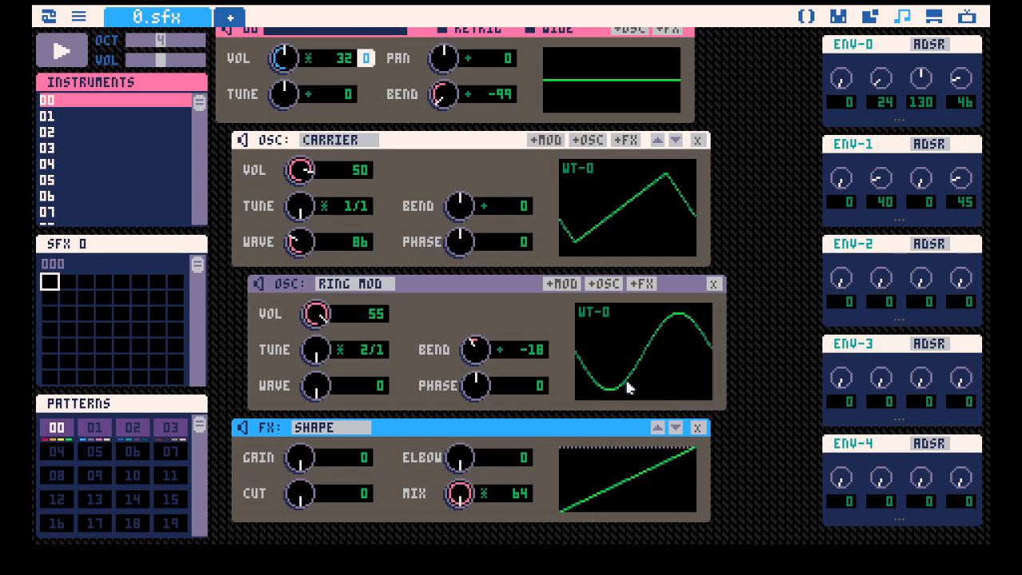
left_click_drag(364, 314, 346, 310)
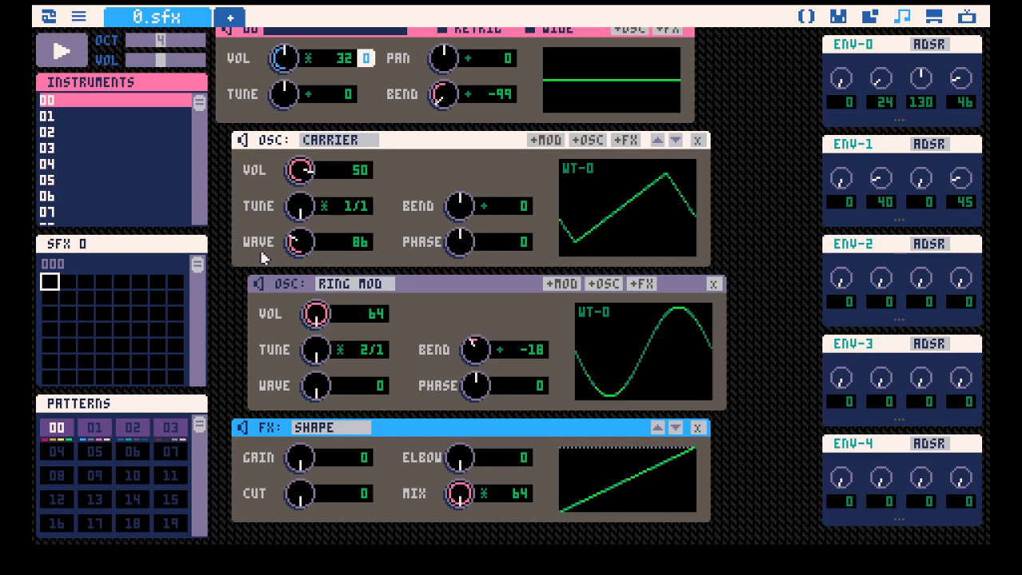
scroll(294, 315, "up", 1)
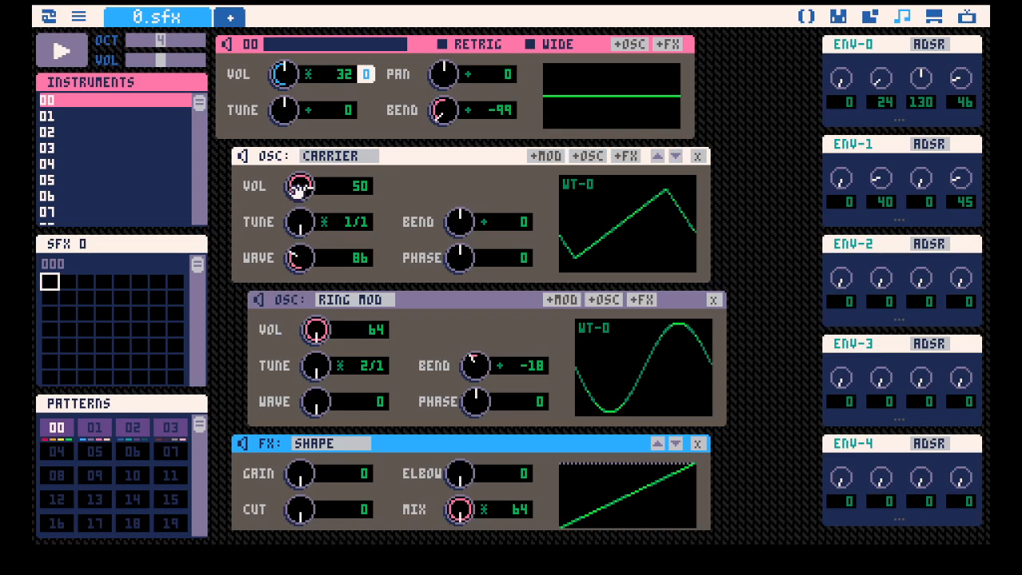
key("space")
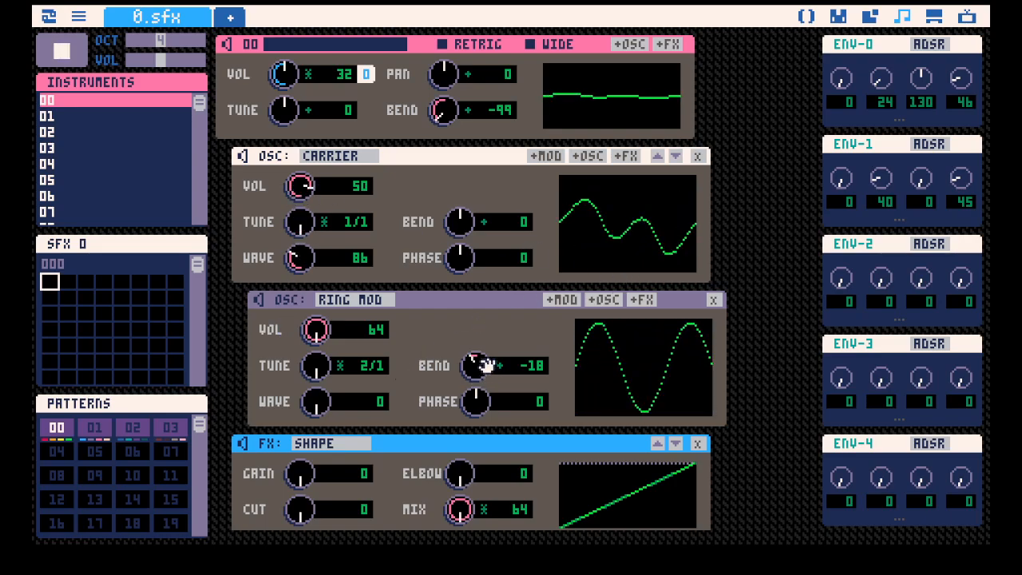
mouse_move(478, 365)
left_mouse_down()
mouse_move(478, 392)
mouse_move(478, 352)
mouse_move(477, 374)
left_mouse_up()
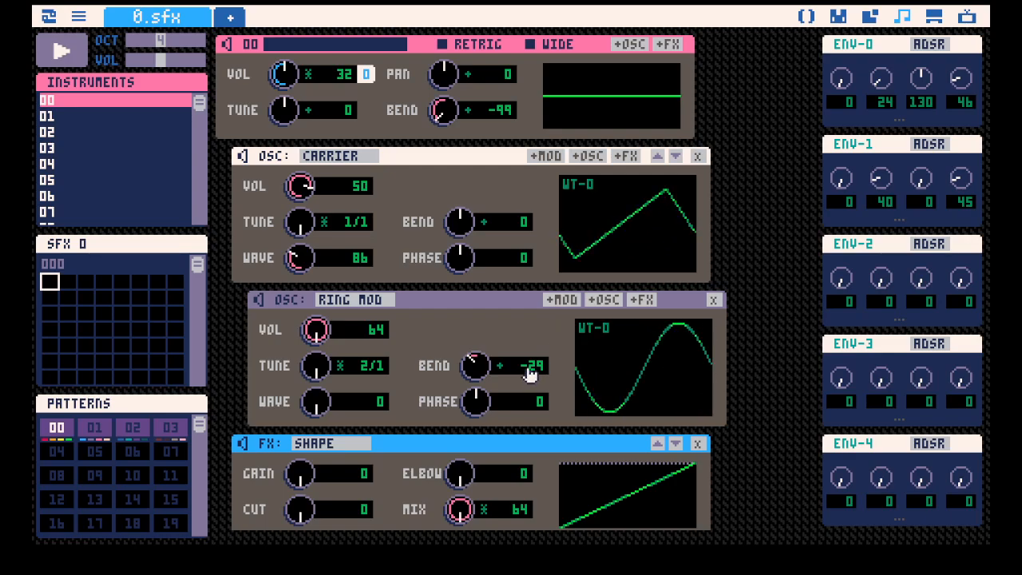
Assign ENV-1 to the ring modulator's volume and play the instrument.
scroll(644, 265, "down", 2)
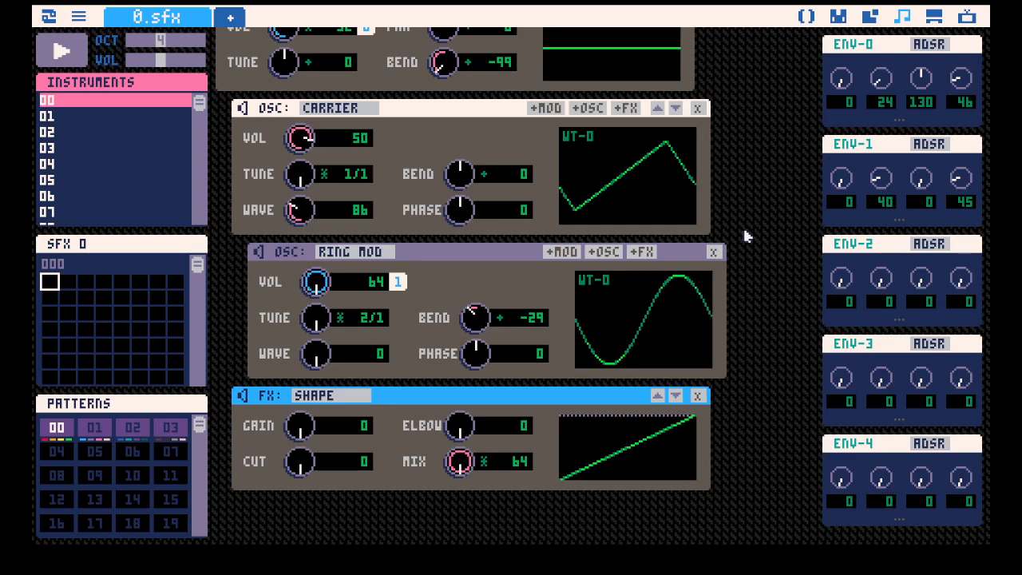
key("space")
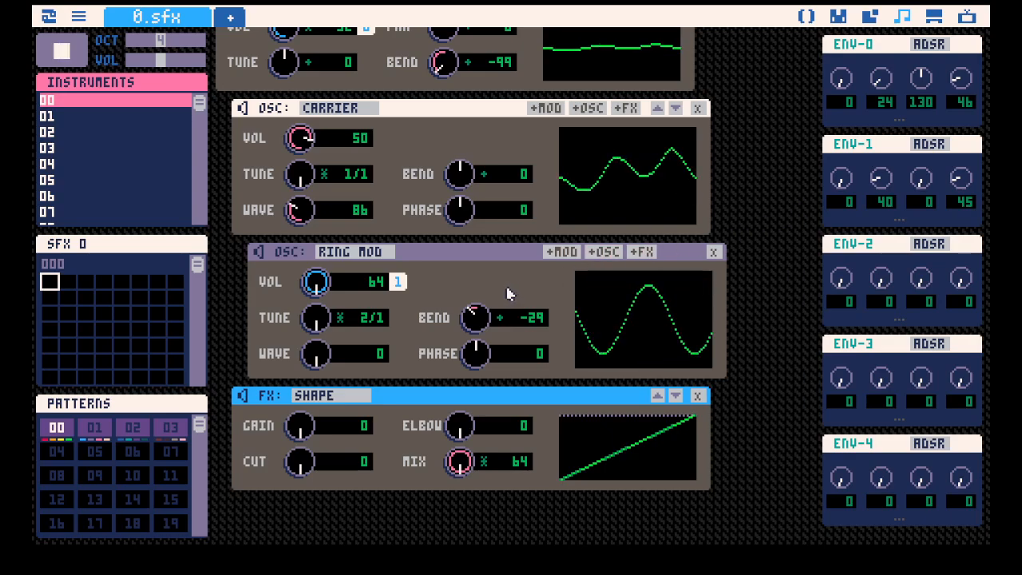
key("space")
scroll(479, 246, "up", 2)
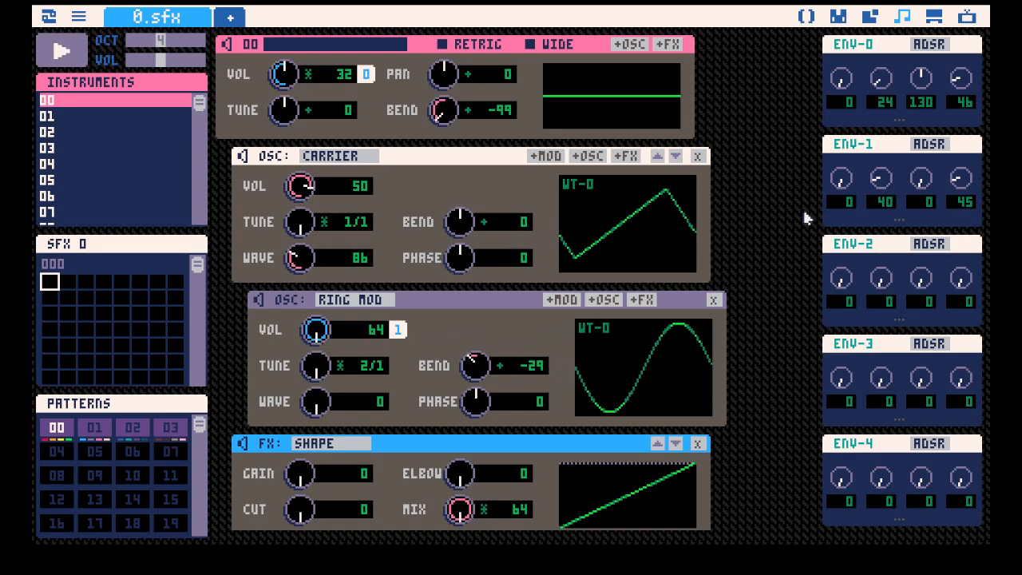
Remove the envelope from the ring modulator's volume and play the instrument again.
left_click(397, 329)
key("space")
scroll(511, 336, "down", 1)
key("space")
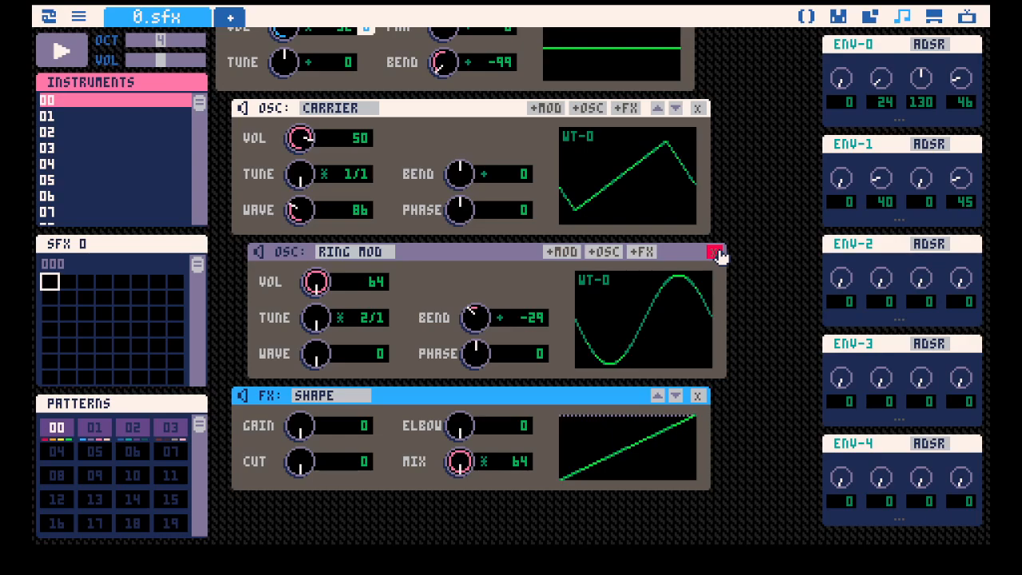
Nest a carrier oscillator under the ring modulator with a non-ratio tune of -128, wave 255 and bend 0.
left_click(604, 251)
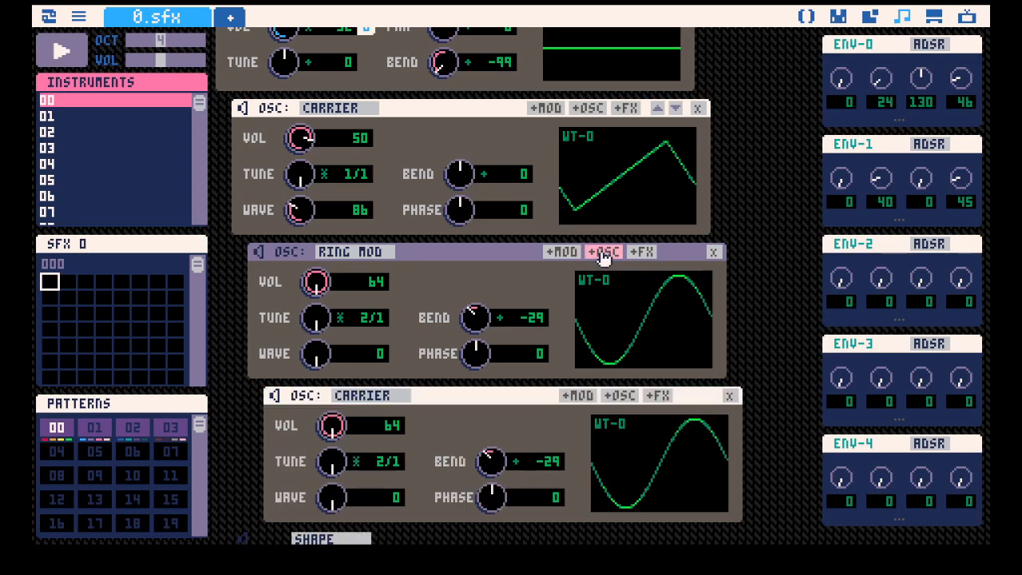
scroll(504, 261, "down", 3)
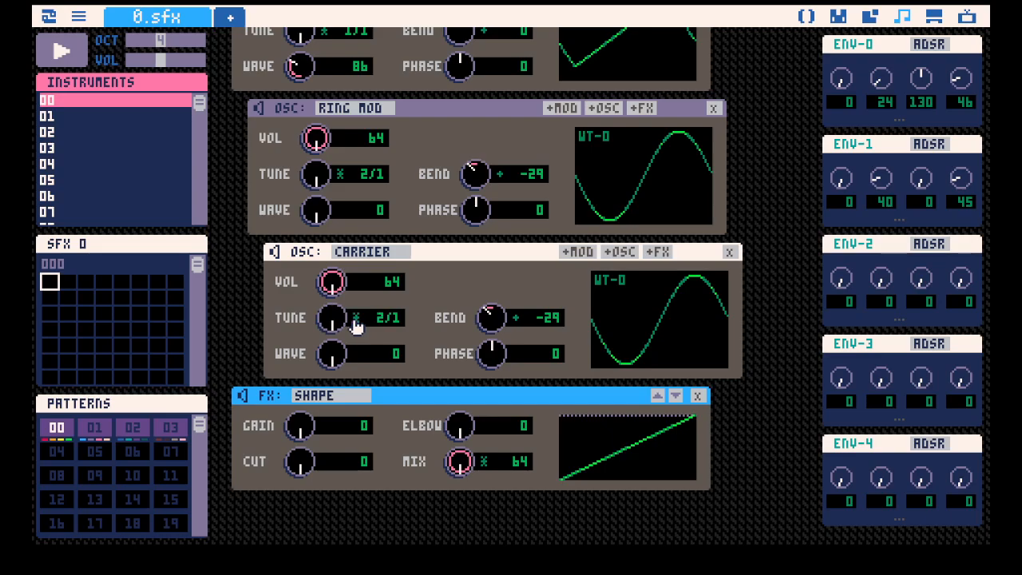
left_click(356, 325)
left_click_drag(331, 319, 277, 320)
left_click_drag(333, 353, 360, 338)
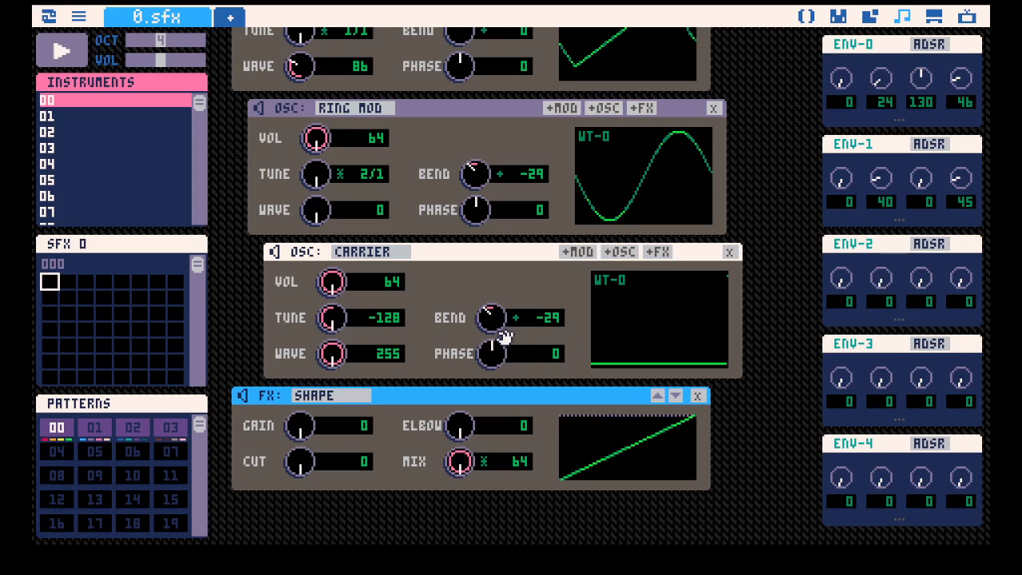
left_click_drag(496, 323, 497, 308)
Lower the volumes of the nested carrier and the ring modulator to 32 each and play the instrument.
scroll(413, 349, "up", 3)
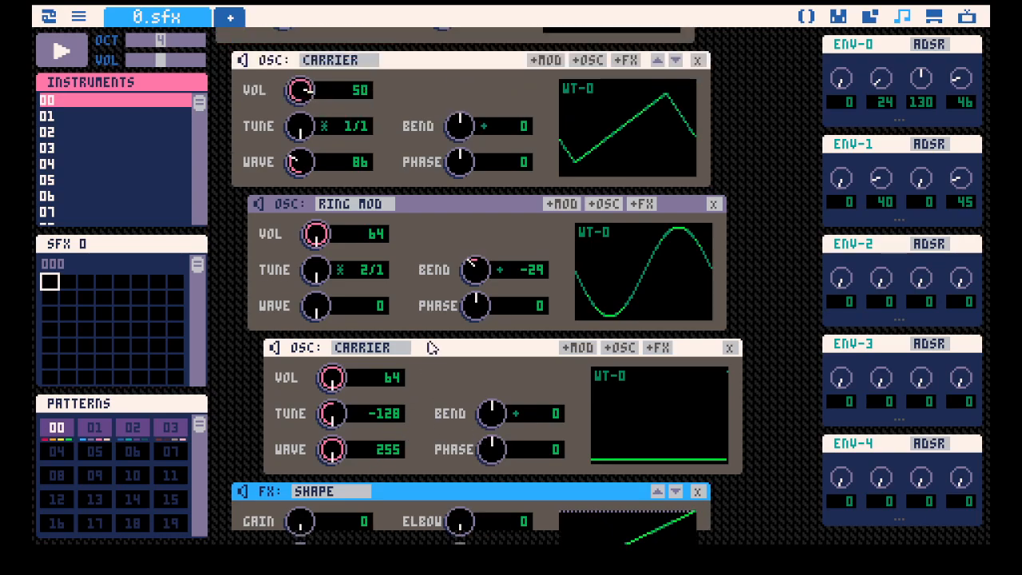
scroll(432, 347, "down", 2)
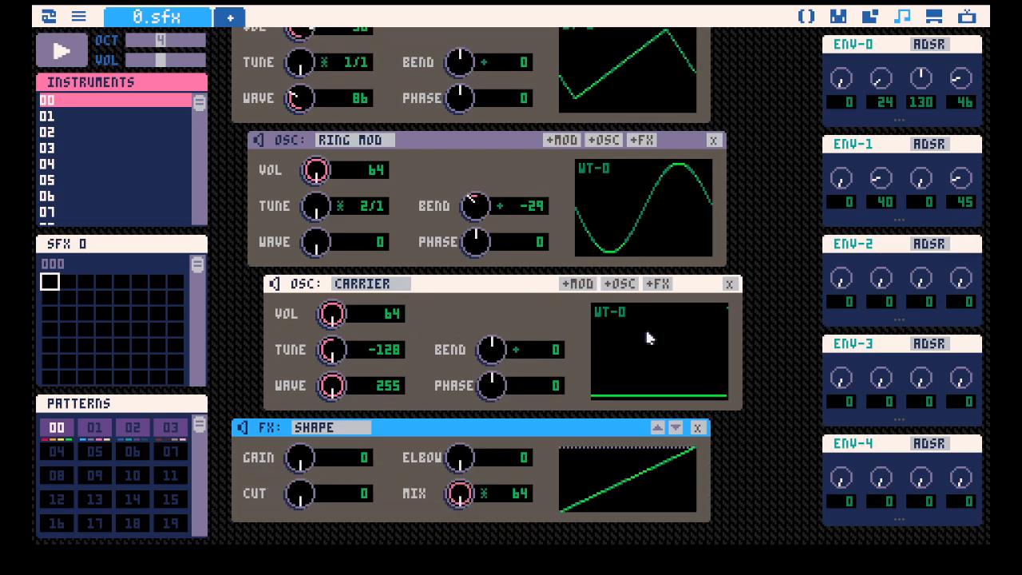
scroll(630, 329, "up", 2)
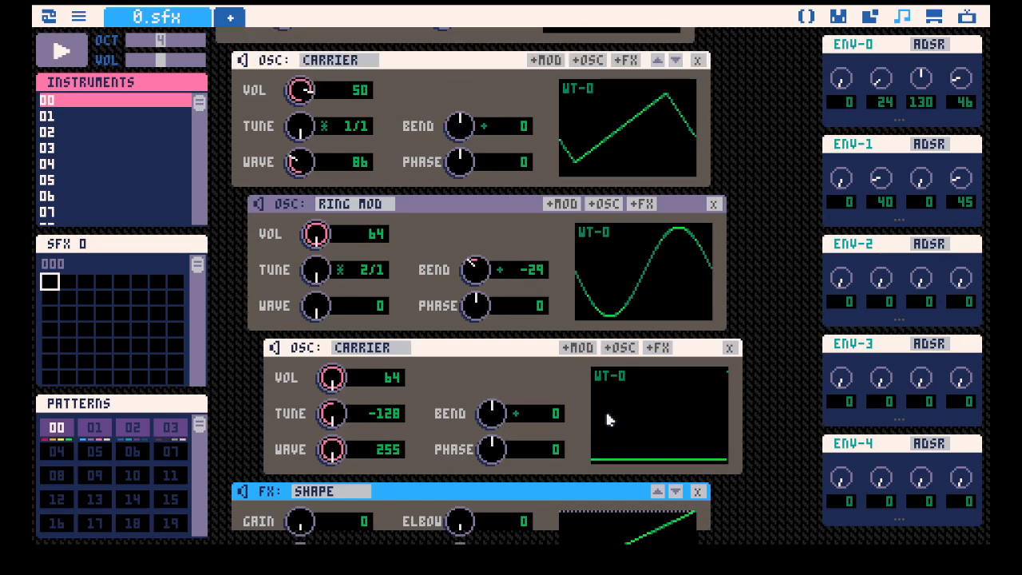
left_click_drag(348, 390, 347, 411)
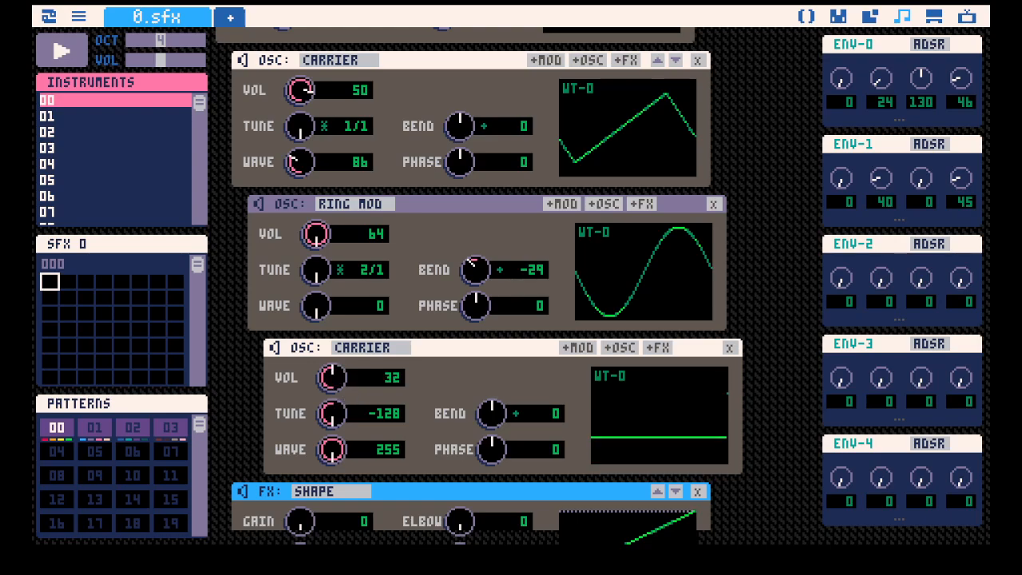
left_click_drag(335, 255, 335, 282)
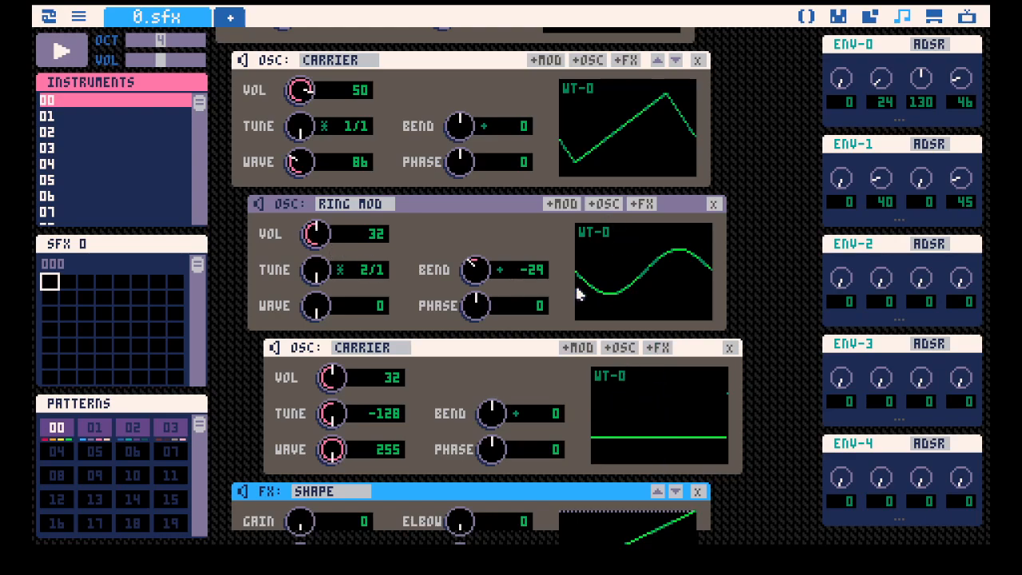
key("space")
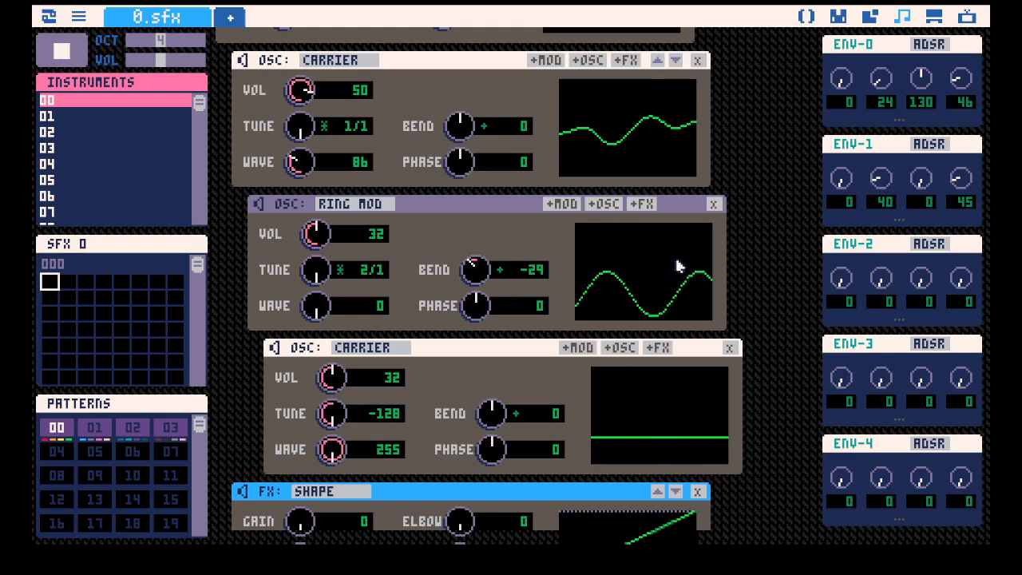
key("space")
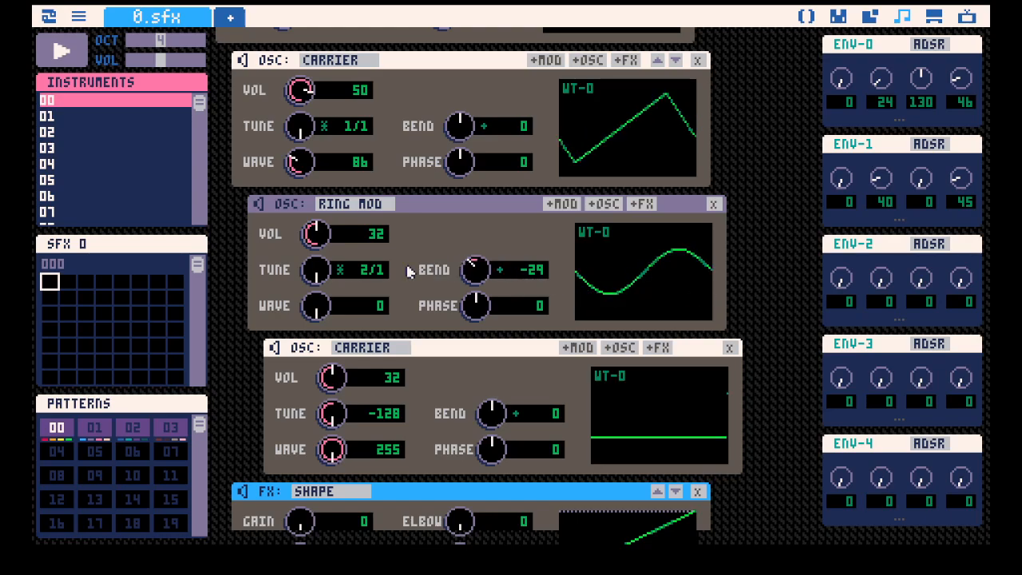
Play the instrument while lowering the ring modulator's volume to 10.
scroll(628, 224, "down", 1)
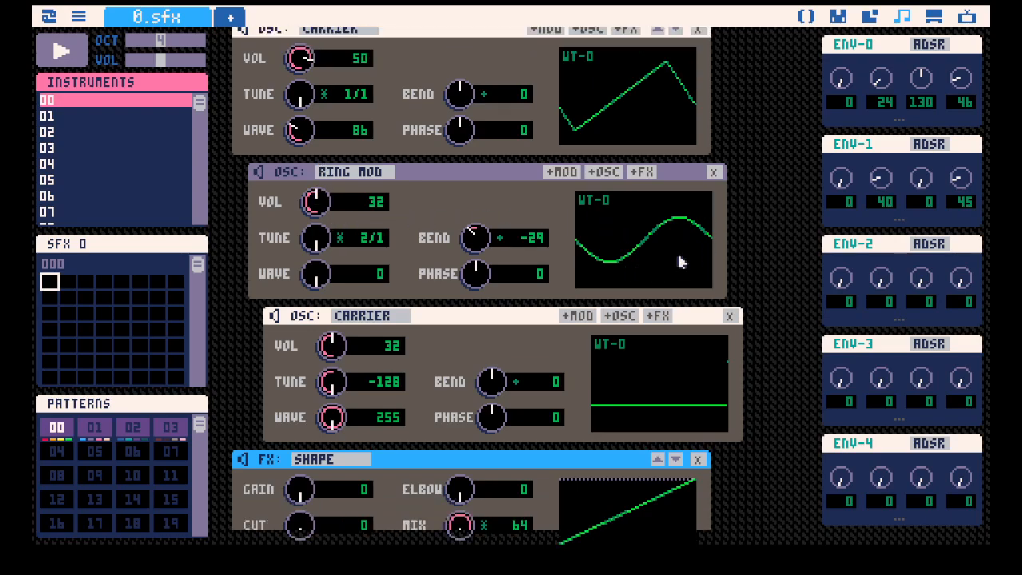
key("space")
mouse_move(323, 200)
left_mouse_down()
mouse_move(323, 219)
mouse_move(323, 209)
left_mouse_up()
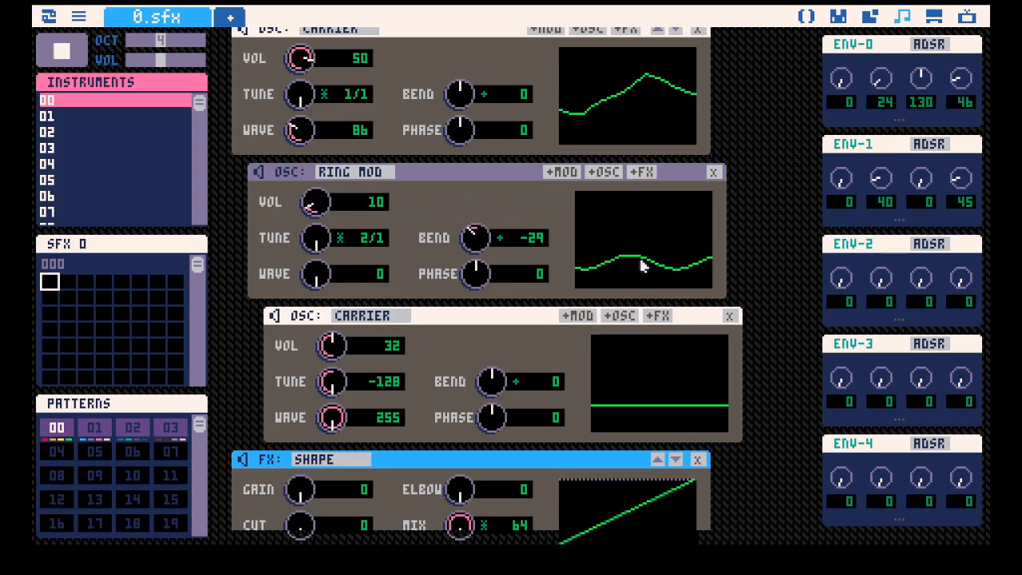
Lower the ring modulator's volume to 0 while the instrument plays and compare the oscillator waveforms.
scroll(341, 207, "down", 3)
scroll(340, 206, "down", 4)
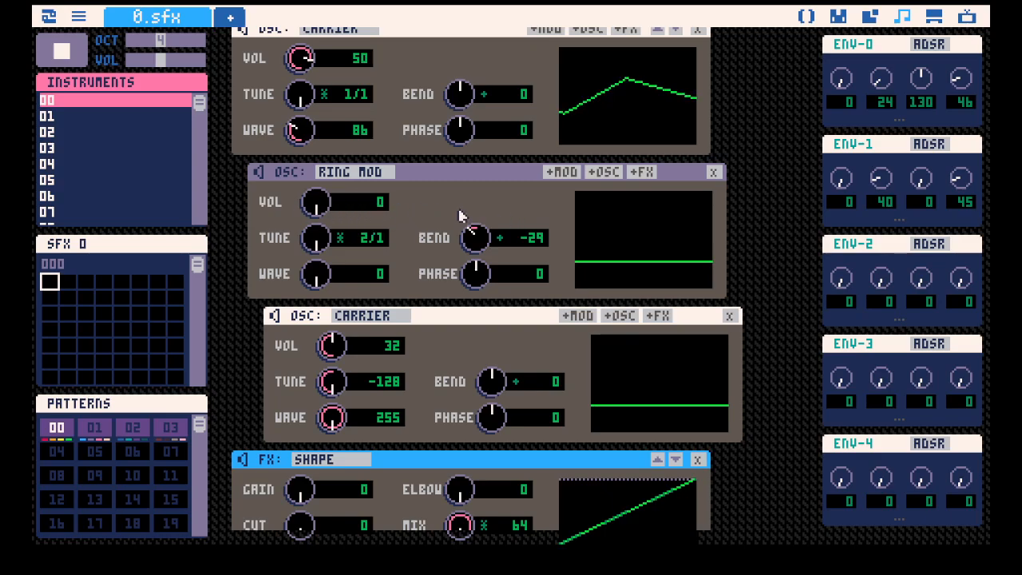
scroll(460, 214, "up", 3)
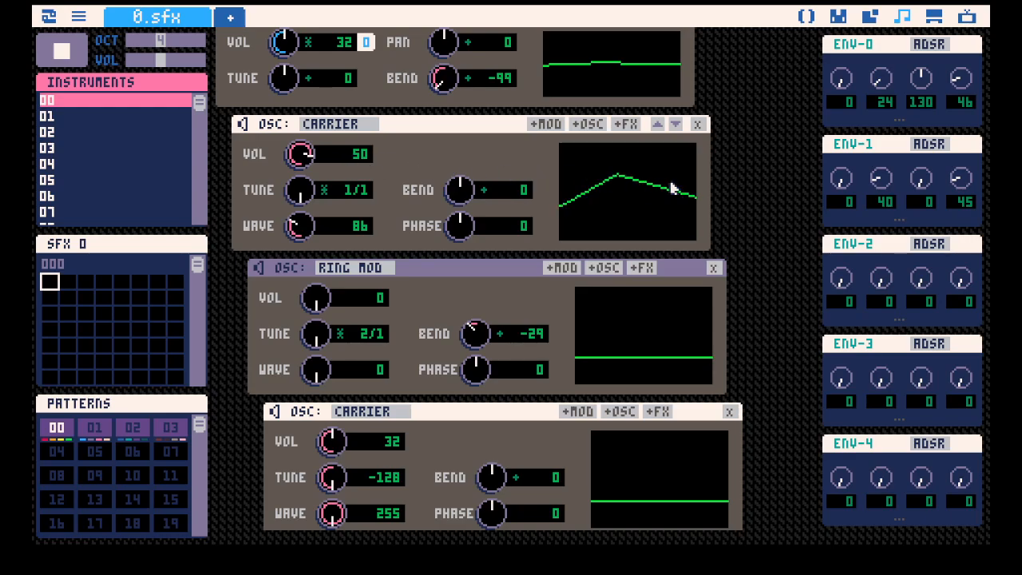
scroll(634, 223, "down", 3)
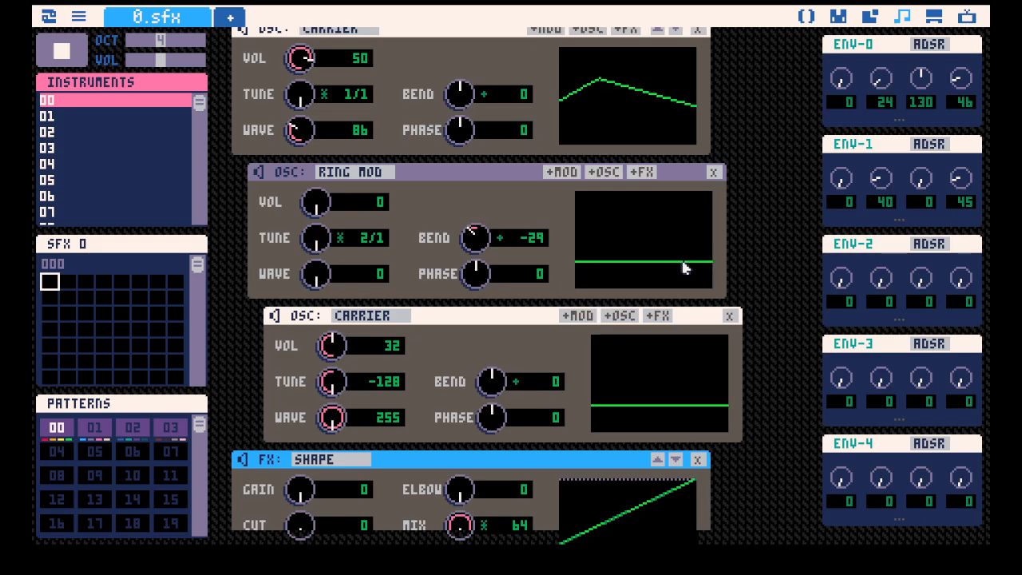
scroll(711, 255, "down", 2)
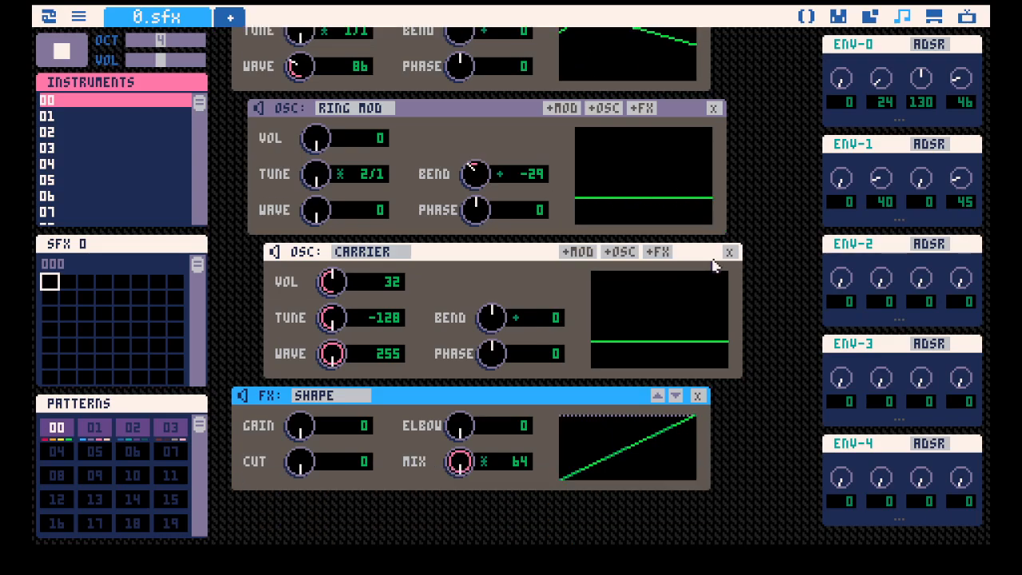
scroll(714, 266, "up", 1)
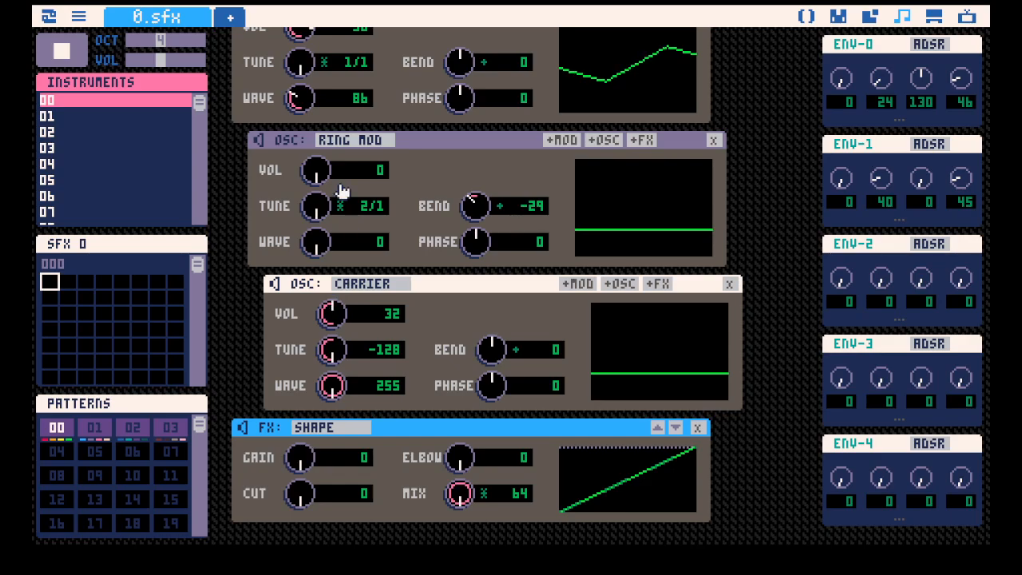
Raise the ring modulator's volume to 64 with ENV-1 assigned, and play the instrument while changing its bend to -7.
left_click_drag(342, 190, 342, 164)
left_click_drag(852, 143, 395, 171)
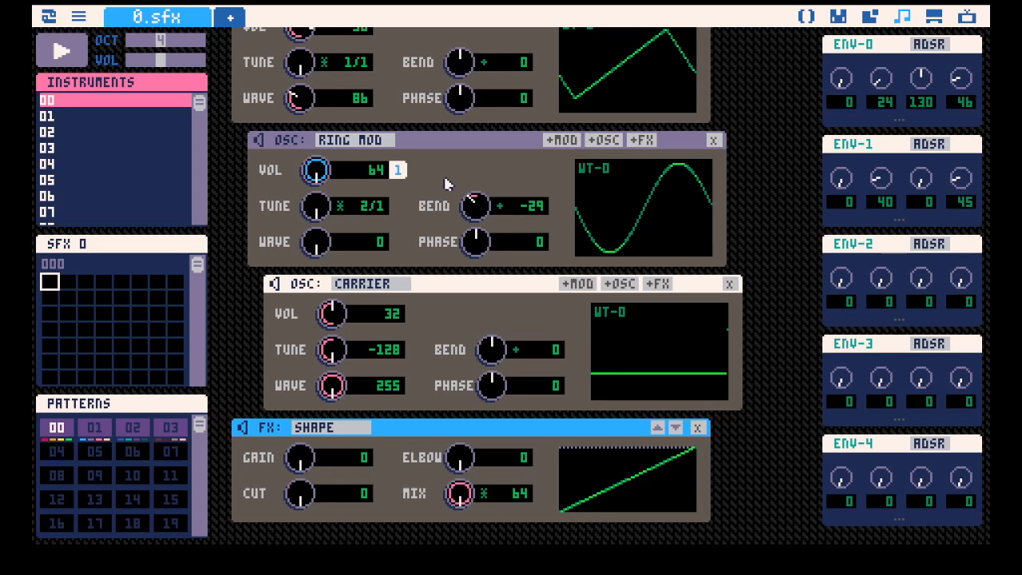
key("space")
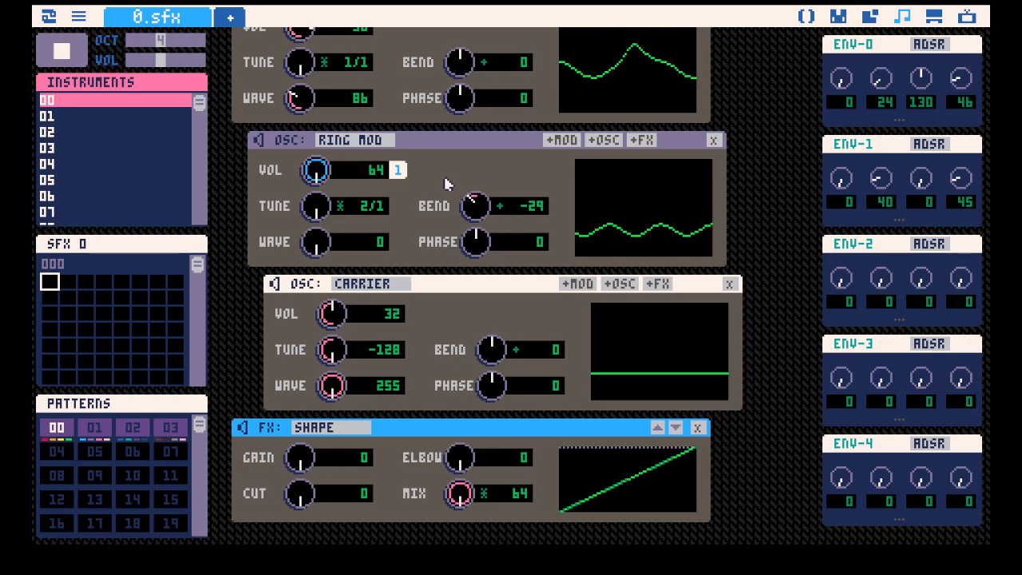
left_click_drag(473, 206, 468, 203)
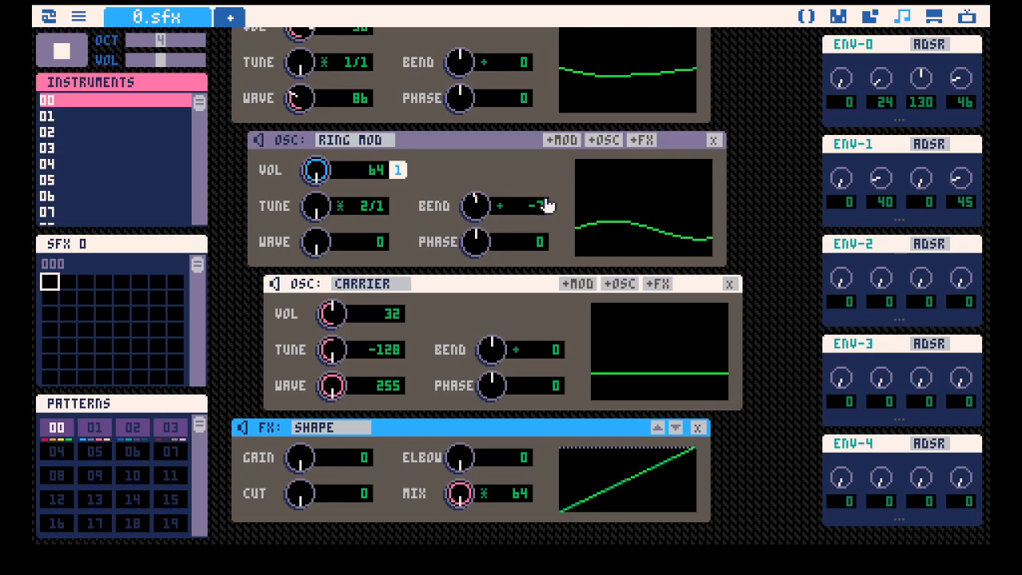
key("space")
Delete the nested carrier oscillator and its parent ring modulator.
scroll(639, 226, "down", 1)
scroll(679, 229, "up", 2)
scroll(711, 296, "down", 2)
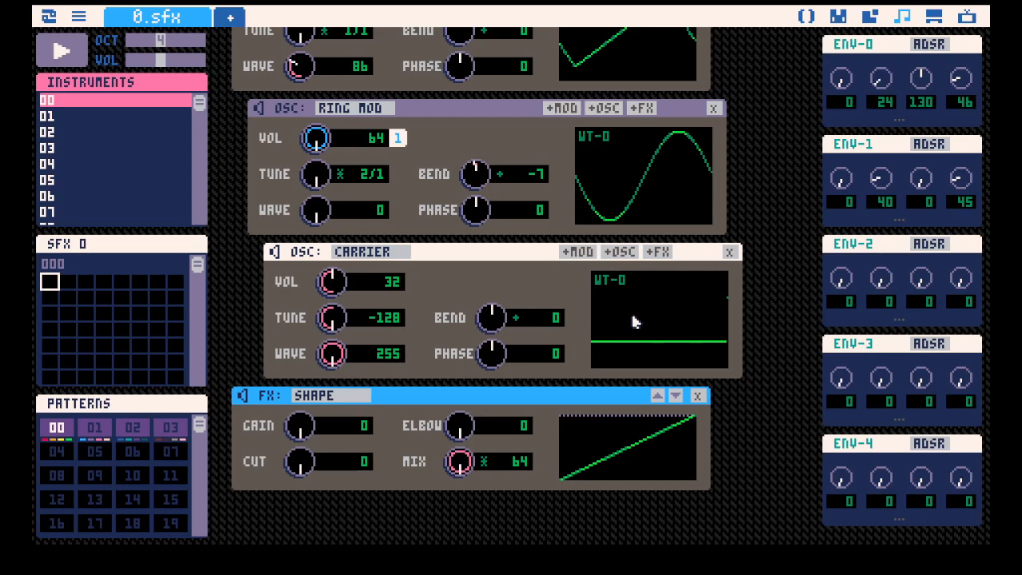
left_click(732, 254)
left_click(715, 285)
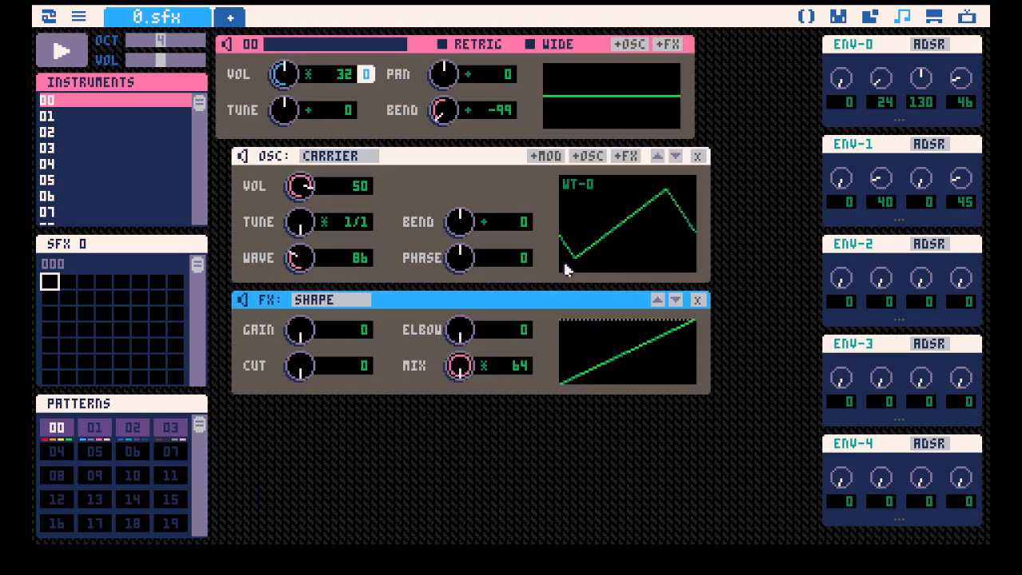
Set the carrier oscillator's wave to 114 and delete the Shape effect.
left_click_drag(306, 258, 305, 235)
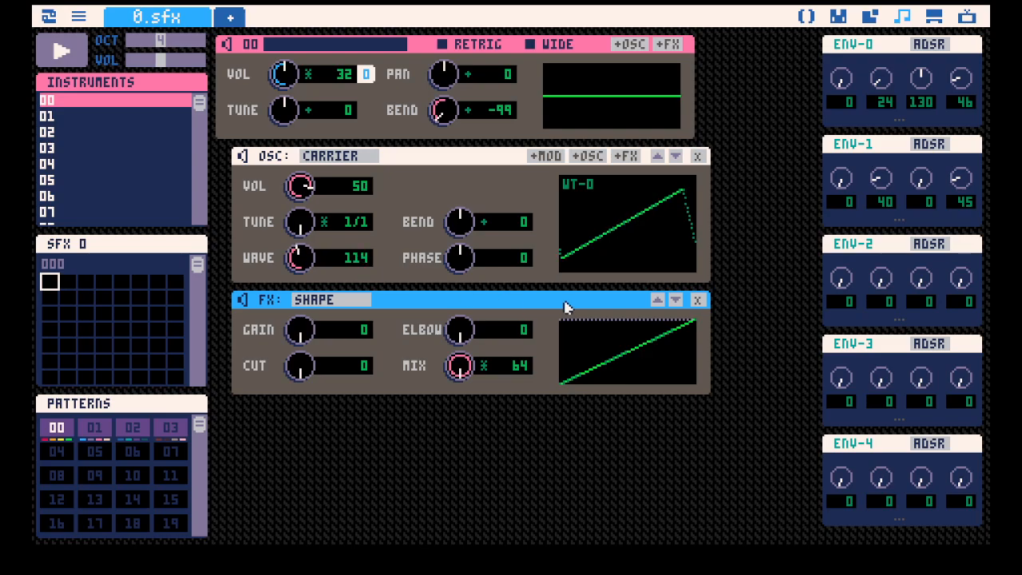
left_click(697, 300)
key("space")
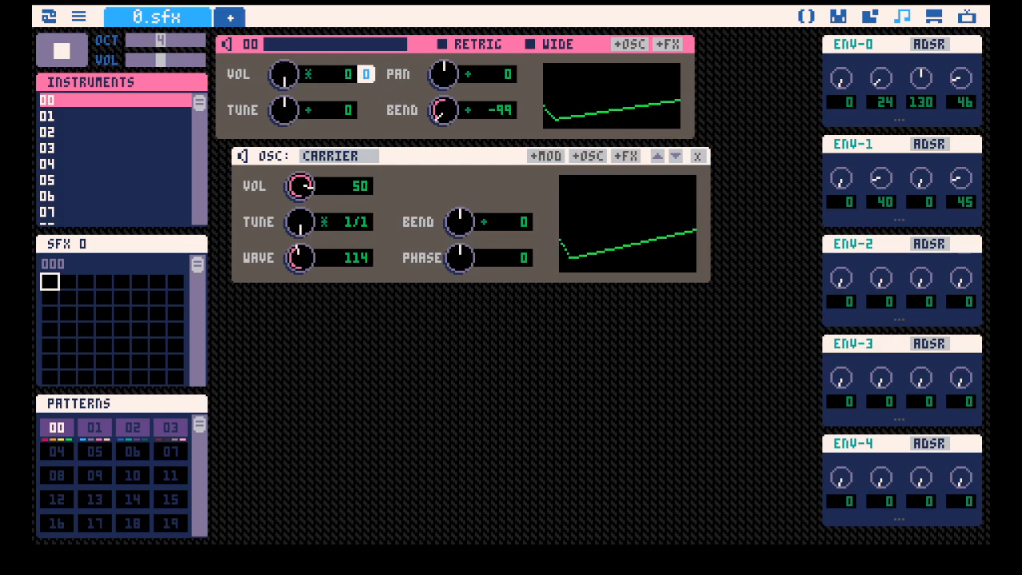
Add a new Shape effect to the instrument with its mix at 35.
left_click(668, 44)
left_click(345, 302)
left_click(352, 301)
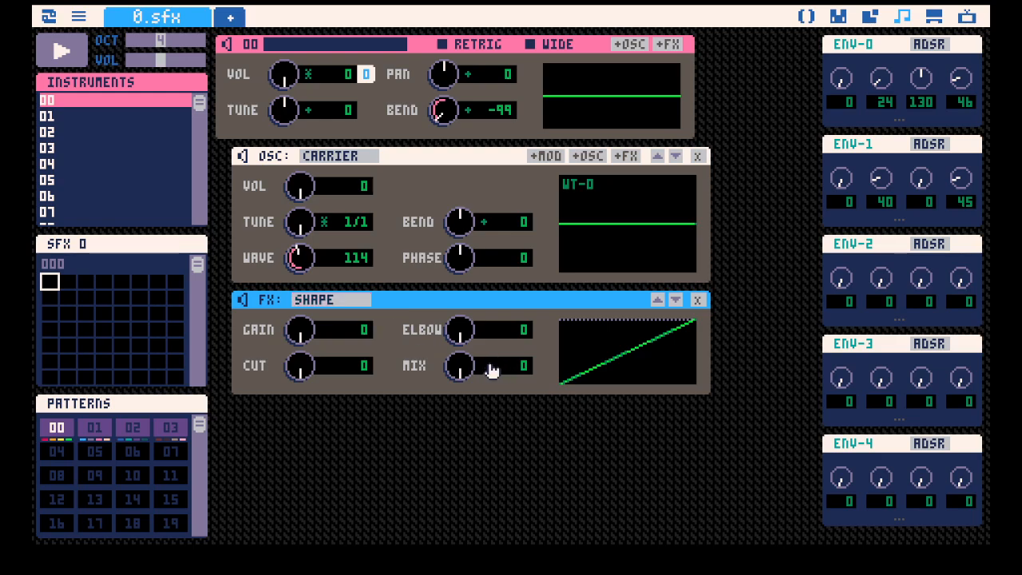
left_click_drag(460, 366, 479, 351)
Restore the instrument volume to 32 and the carrier volume to 64, and play the instrument.
left_click_drag(283, 74, 283, 58)
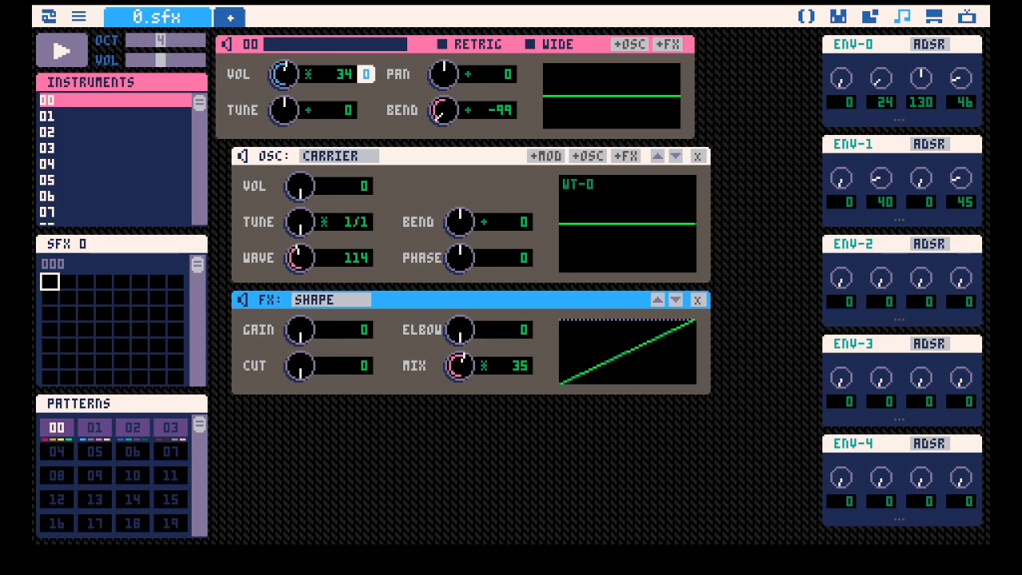
left_click_drag(300, 186, 300, 159)
key("space")
key("space")
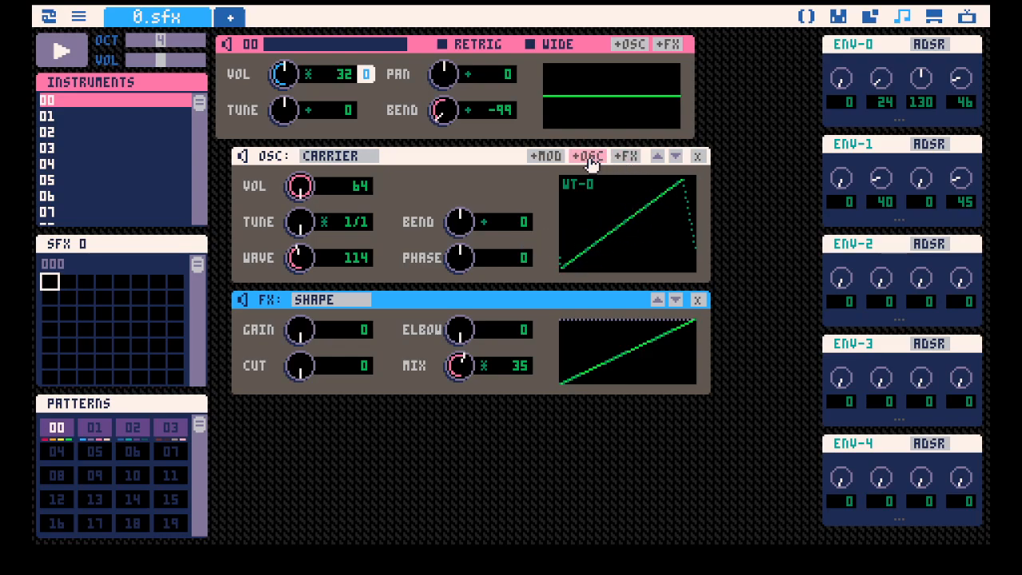
Nest a Filter effect under the carrier oscillator and remove it again.
left_click(633, 157)
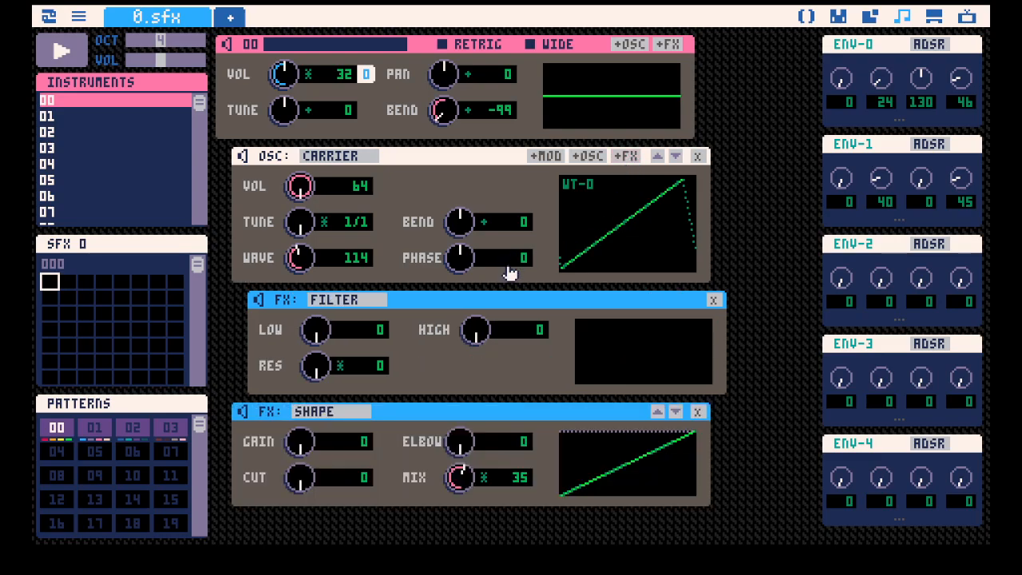
scroll(607, 276, "down", 1)
left_click(708, 283)
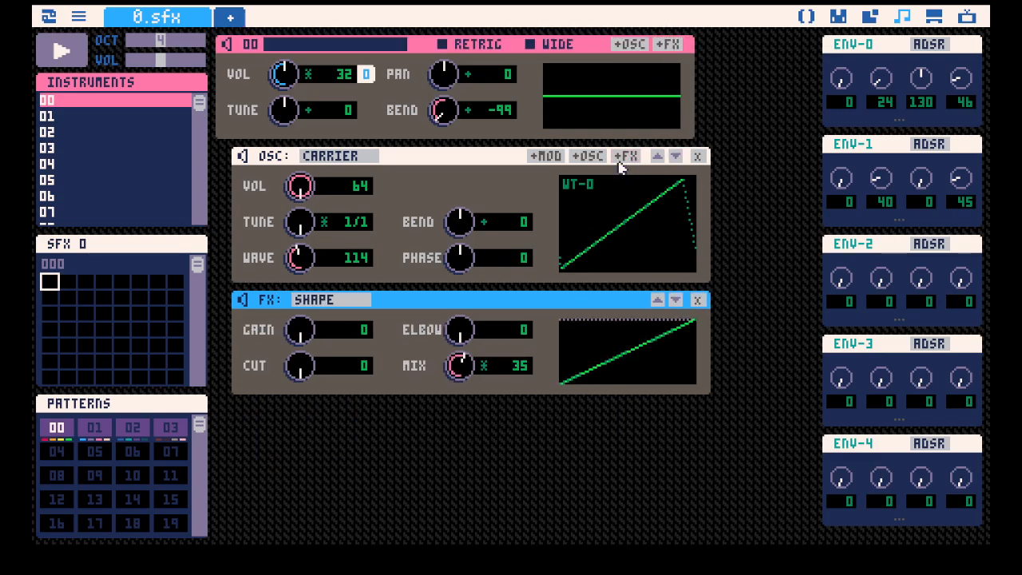
Add a Filter effect at instrument level and move it below the Shape effect and back above it.
left_click(668, 45)
left_click(657, 412)
scroll(675, 369, "down", 1)
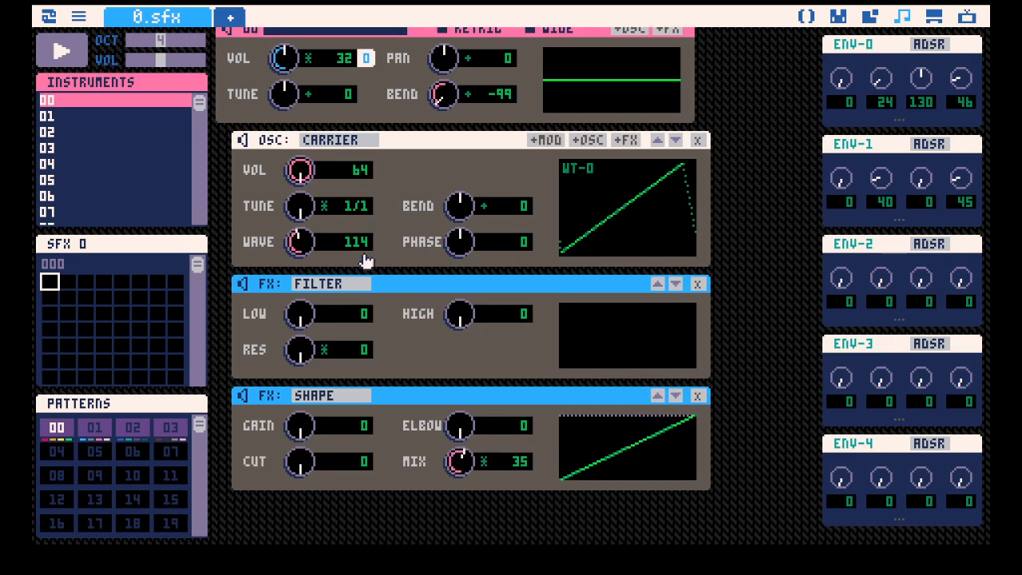
left_click(676, 284)
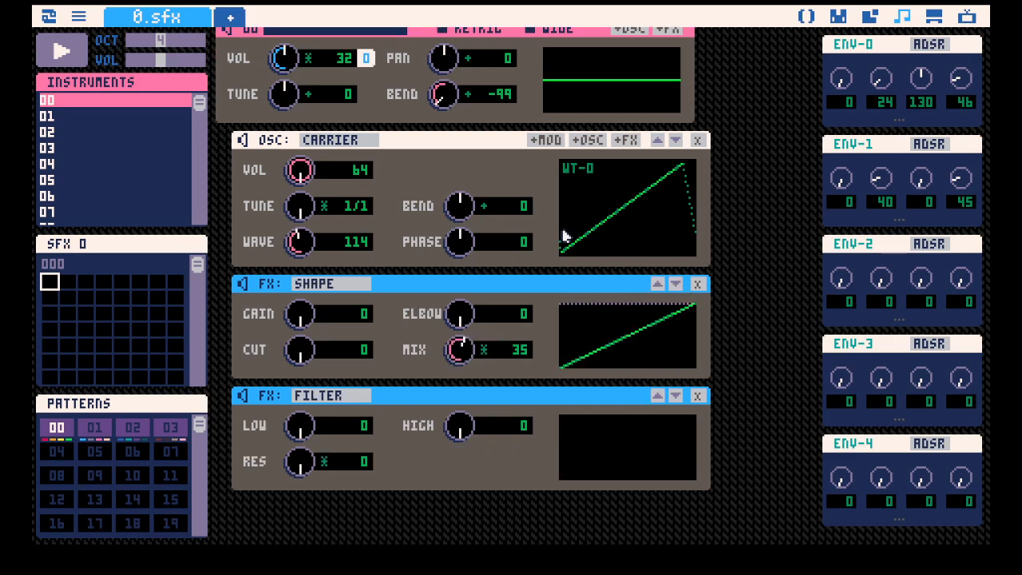
left_click(657, 395)
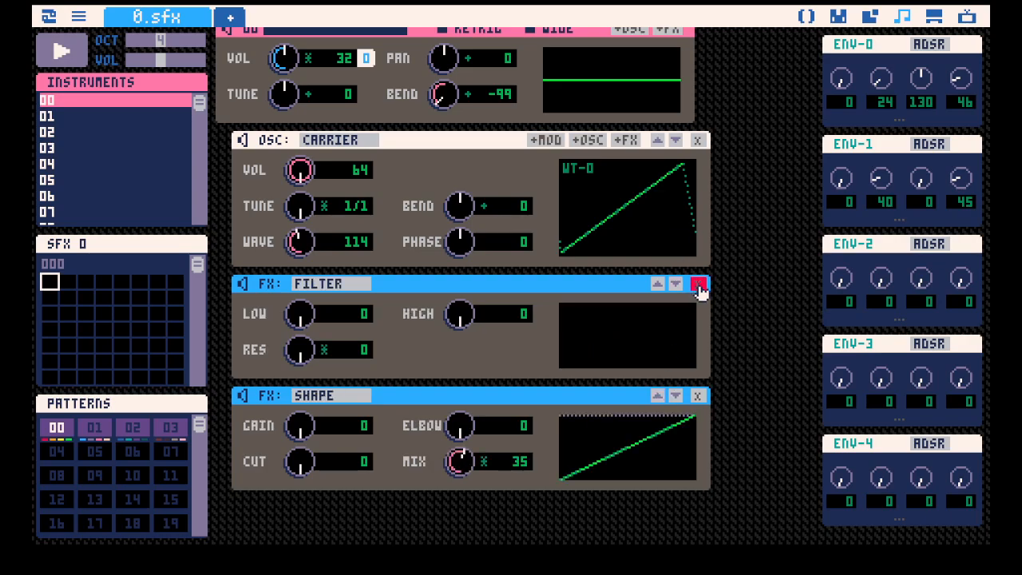
Delete the instrument-level Filter effect and nest a new Filter under the carrier oscillator.
left_click(697, 284)
left_click(628, 141)
scroll(639, 319, "down", 1)
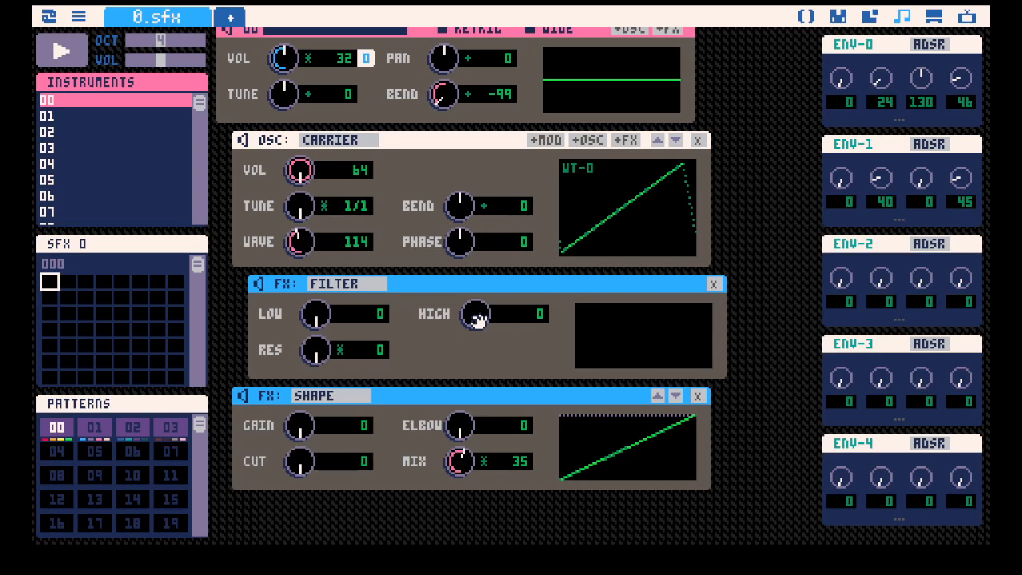
Play the instrument while raising the nested filter's high value to 90.
key("space")
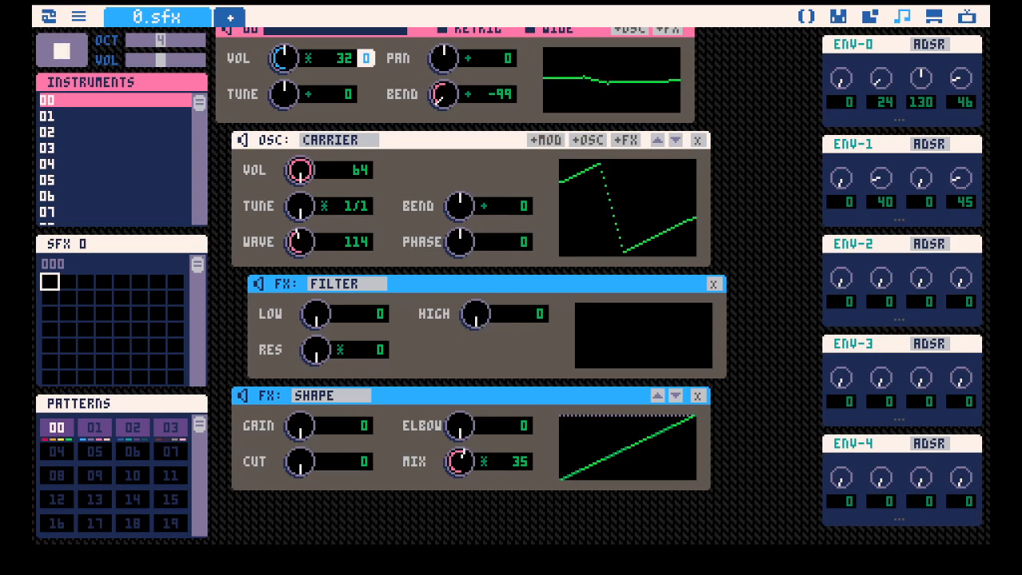
left_click_drag(477, 320, 477, 266)
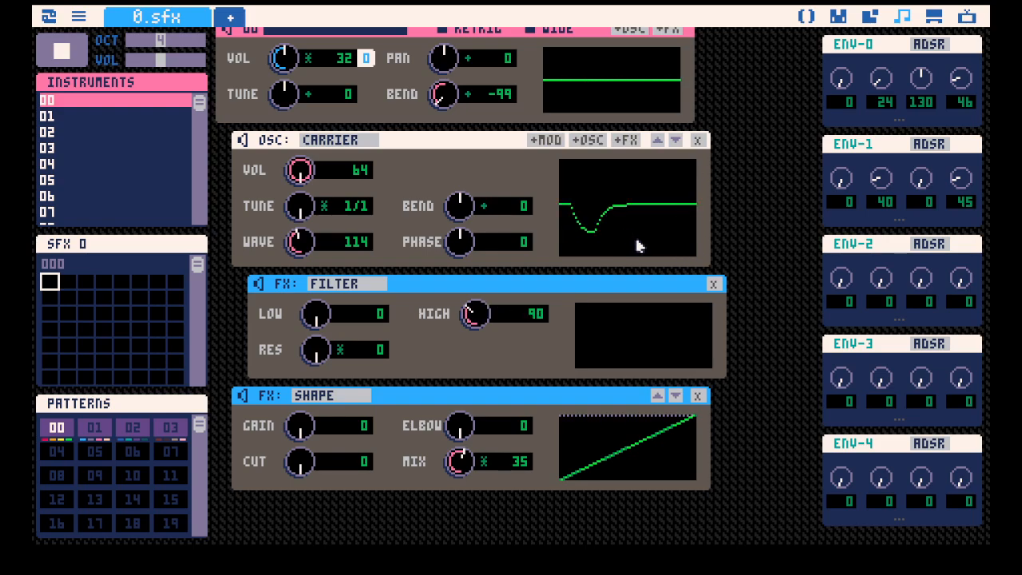
key("space")
Return the filter's high value to 0 and play the instrument again for comparison.
key("space")
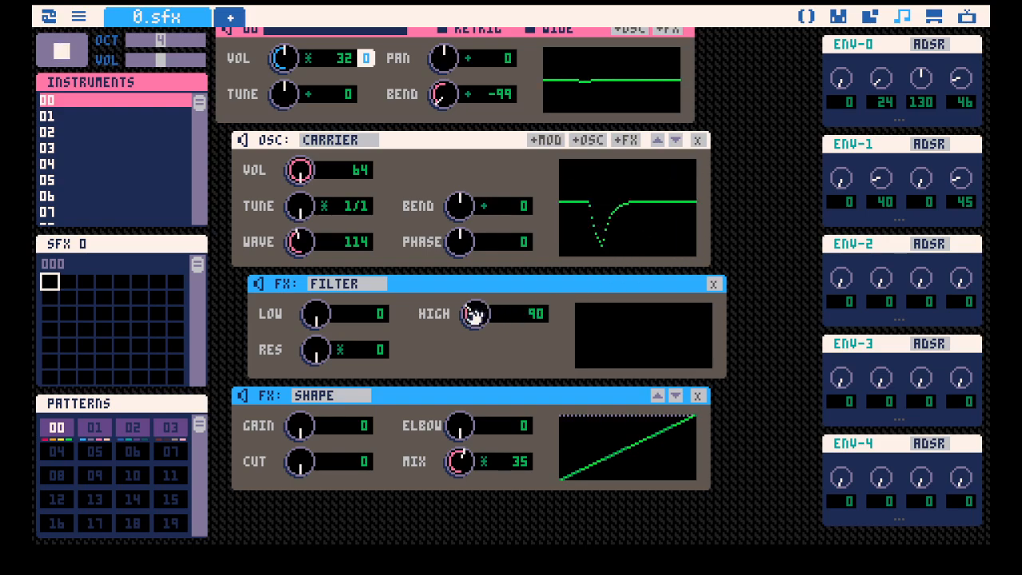
left_click_drag(475, 315, 448, 365)
key("space")
key("space")
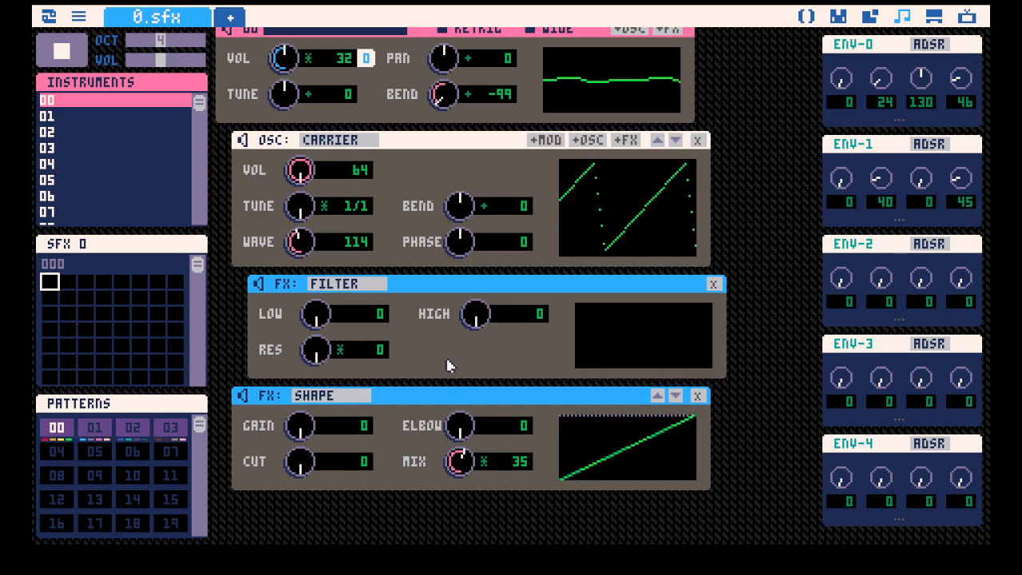
key("space")
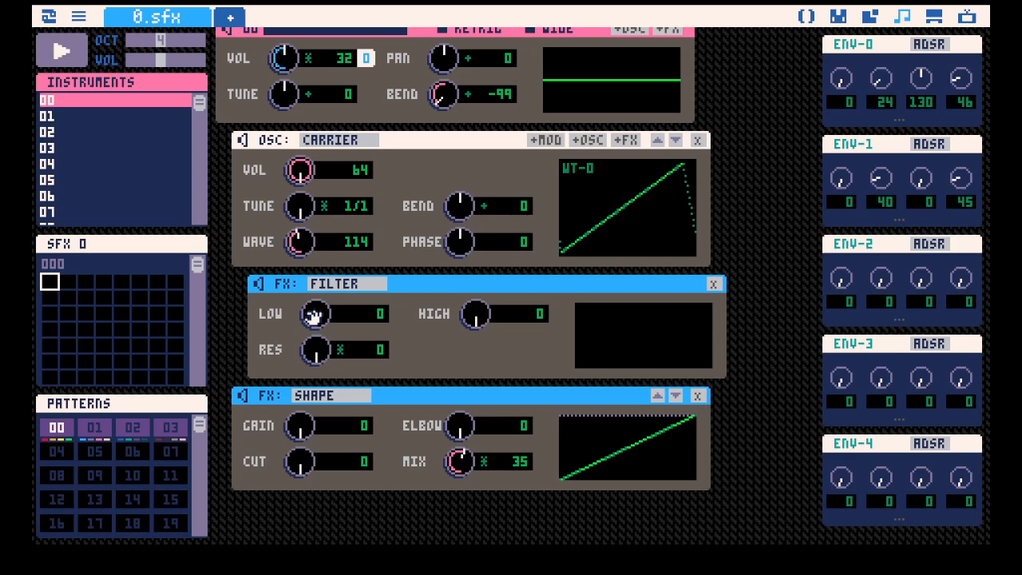
Play the instrument while sweeping the filter's low value and resonance.
key("space")
left_click_drag(314, 316, 312, 376)
left_click_drag(325, 348, 326, 312)
left_click_drag(323, 350, 536, 534)
Set the Shape effect's mix to 9 and the filter's resonance to 238.
left_click_drag(459, 462, 461, 479)
left_click_drag(316, 366, 317, 360)
scroll(460, 198, "up", 1)
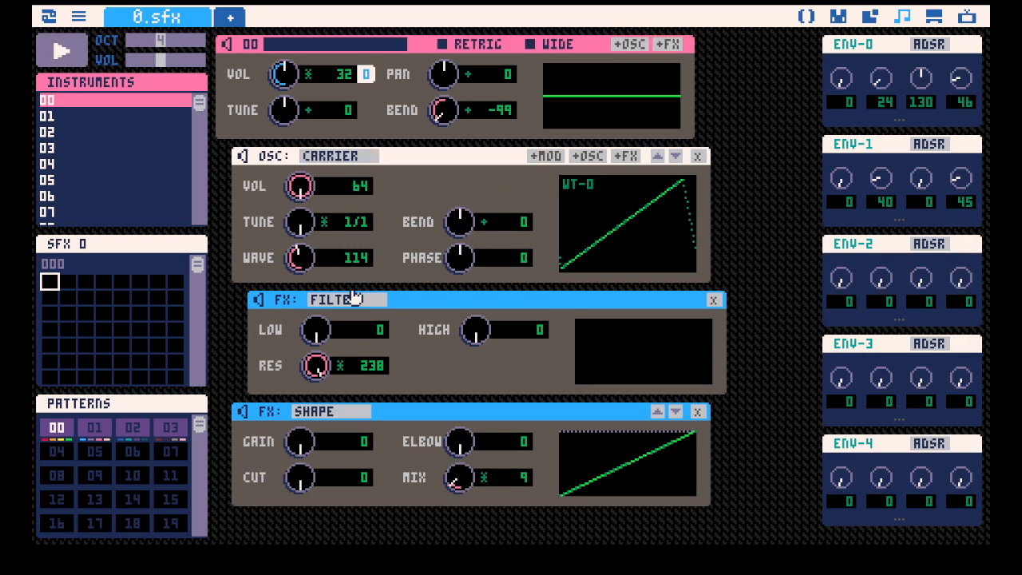
Play a note while sweeping the filter's low value, and set the Shape effect's mix to 17.
key("z")
mouse_move(312, 339)
left_mouse_down()
mouse_move(311, 279)
mouse_move(312, 329)
left_mouse_up()
scroll(424, 345, "down", 1)
scroll(423, 368, "up", 1)
Play the instrument while resetting the filter's resonance to 0, and stop playback.
key("space")
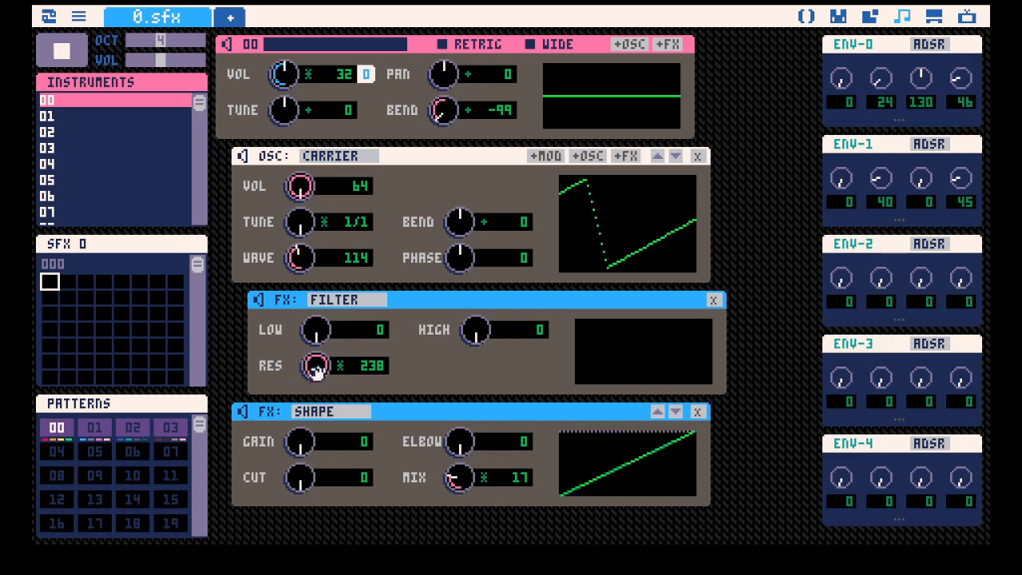
left_click_drag(317, 369, 293, 429)
key("space")
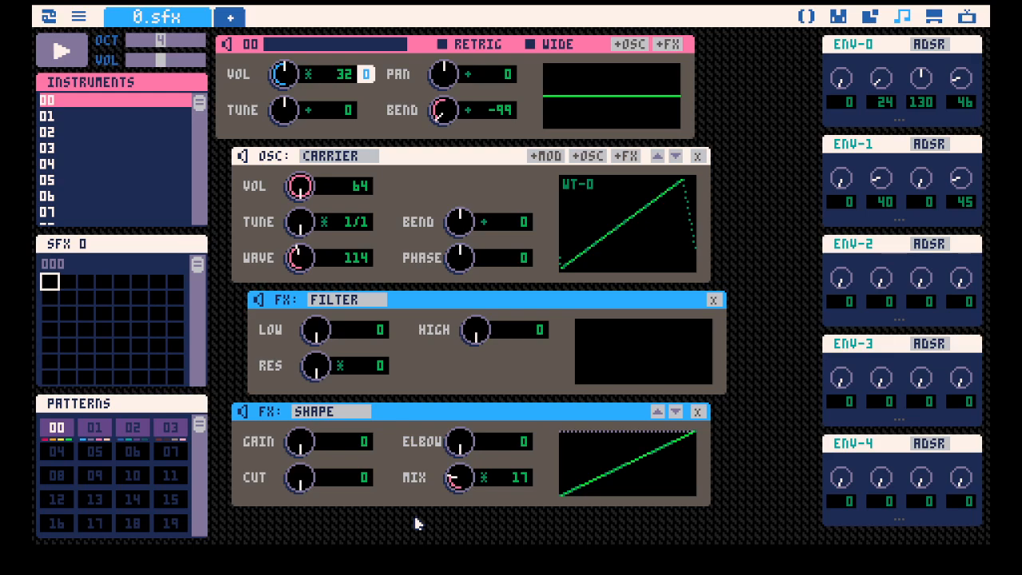
In instrument 01, set the carrier's wave to 0 and its tune to 35 driven by ENV-1.
left_click(105, 118)
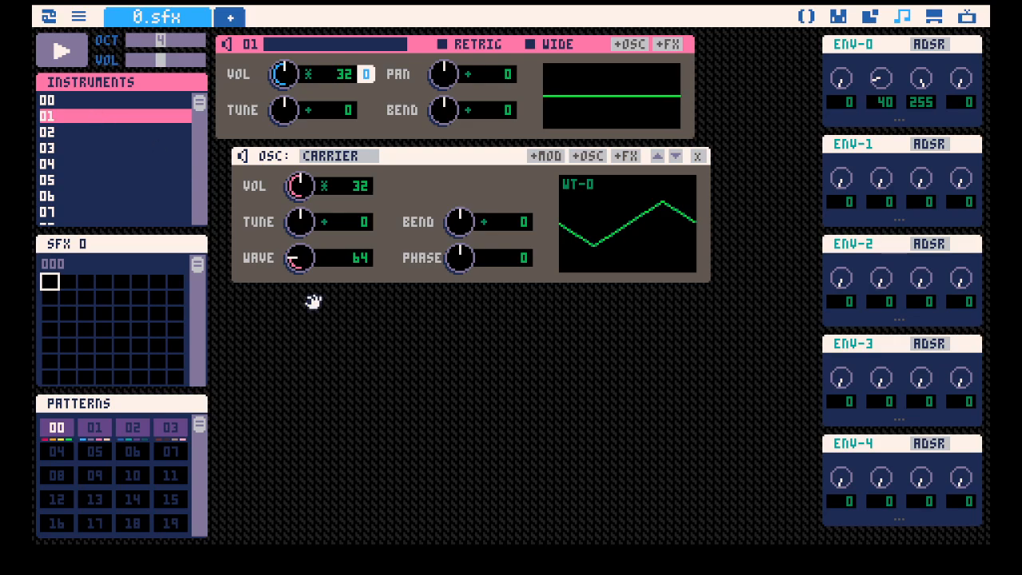
left_click_drag(303, 258, 285, 274)
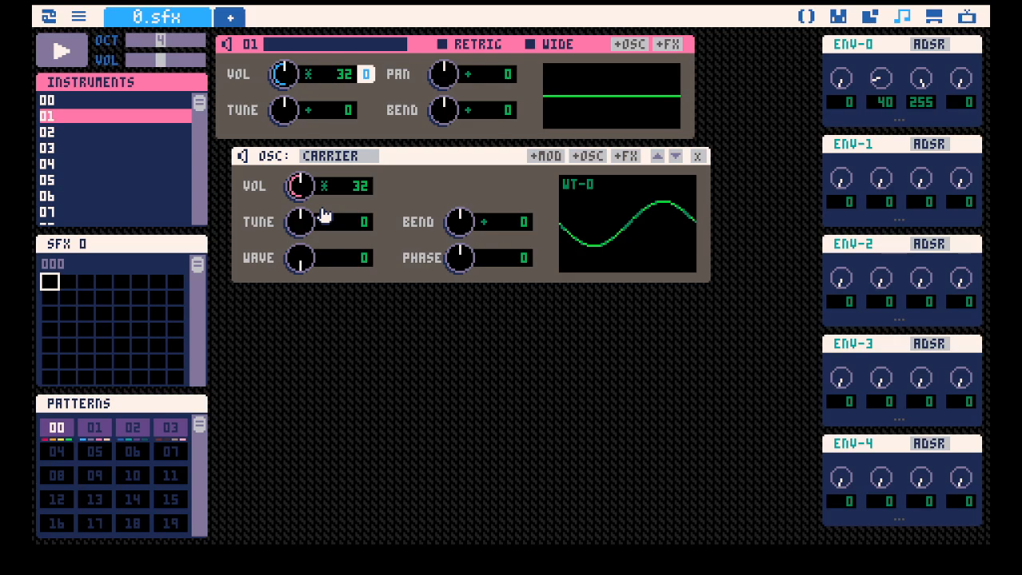
mouse_move(302, 220)
left_mouse_down()
mouse_move(302, 200)
mouse_move(290, 228)
left_mouse_up()
left_click_drag(296, 221, 330, 219)
left_click_drag(845, 145, 381, 222)
Set ENV-0's decay to 10 and its sustain to 0.
left_click_drag(921, 78, 921, 138)
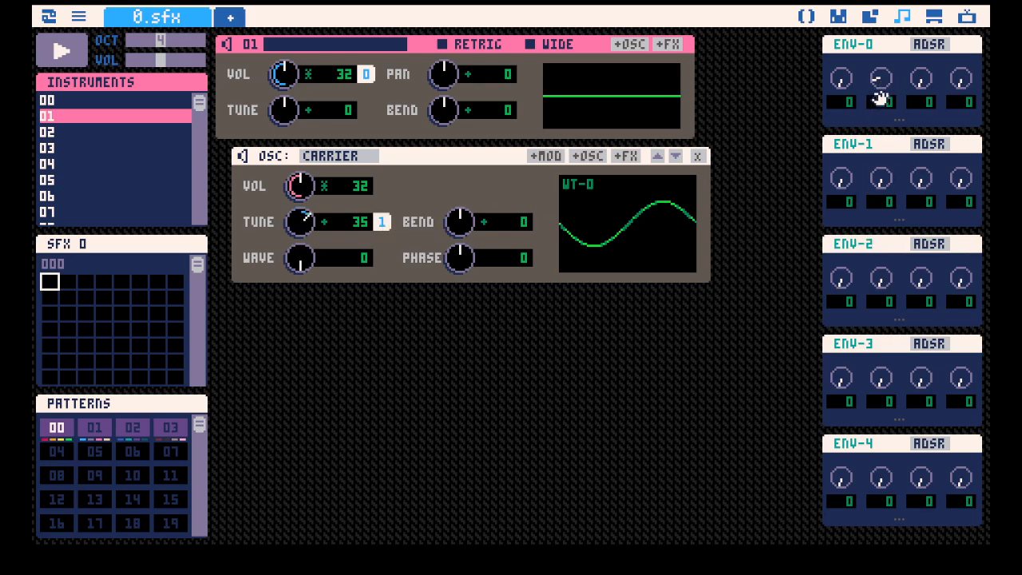
left_click_drag(881, 79, 882, 92)
left_click_drag(852, 46, 877, 47)
Switch the carrier's tune from additive to absolute mode and play notes while adjusting its value.
left_click_drag(319, 224, 319, 235)
left_click(320, 226)
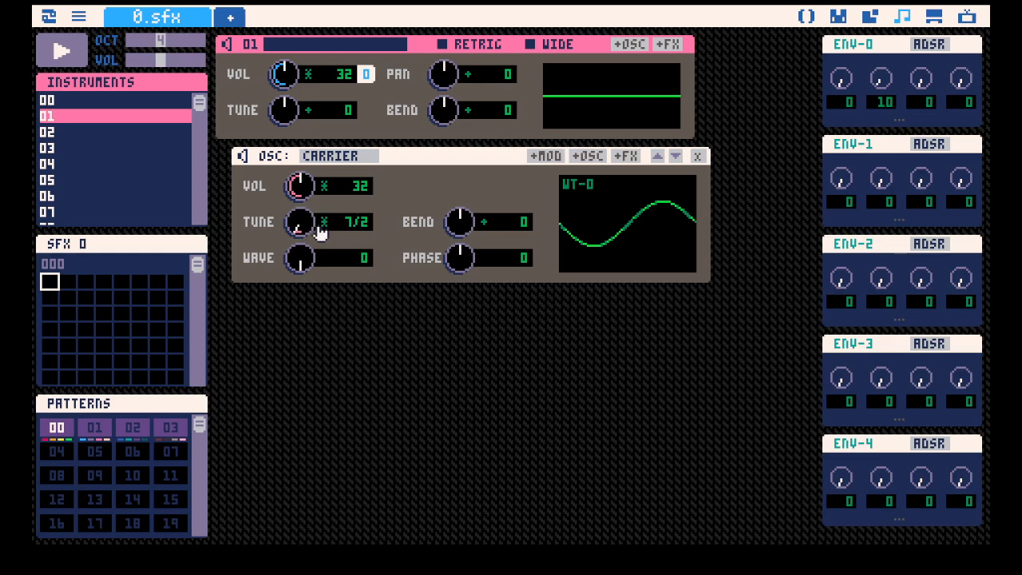
left_click(321, 225)
mouse_move(296, 221)
left_mouse_down()
mouse_move(296, 198)
mouse_move(296, 266)
mouse_move(299, 222)
left_mouse_up()
left_click_drag(299, 222, 300, 213)
key("z")
left_click_drag(300, 222, 300, 187)
key("z")
left_click_drag(301, 228, 301, 210)
key("z")
key("z")
Drive the carrier's tune of 50 with ENV-1, set that envelope's decay to 8, and play the note.
left_click_drag(861, 143, 377, 224)
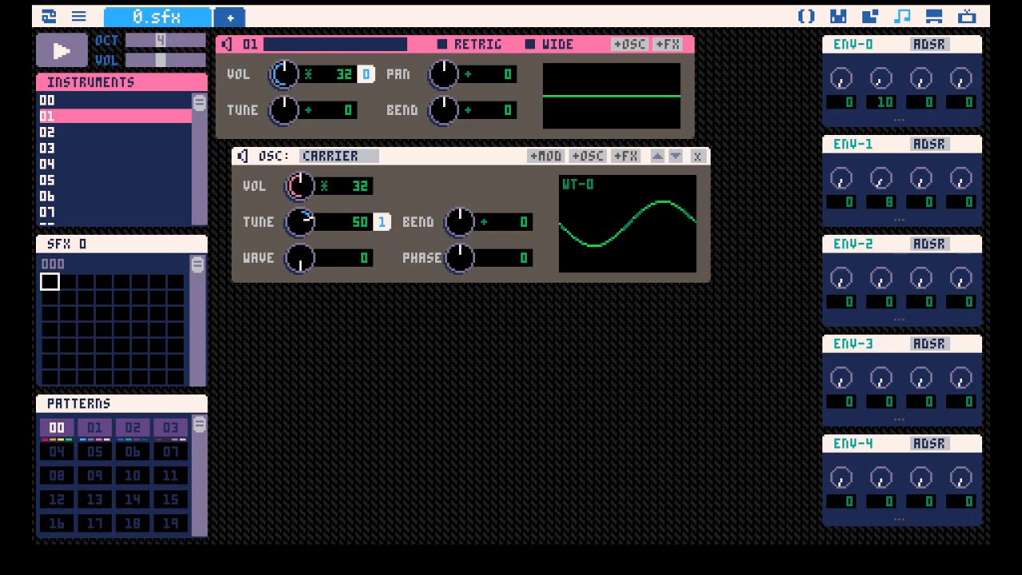
key("z")
key("z")
Set the carrier's tune to 44 and its wave to 72 while playing test notes, and stop playback.
left_click_drag(305, 227, 305, 223)
key("z")
left_click_drag(304, 270, 300, 206)
key("z")
key("z")
key("z")
key("z")
key("z")
key("z")
key("z")
key("space")
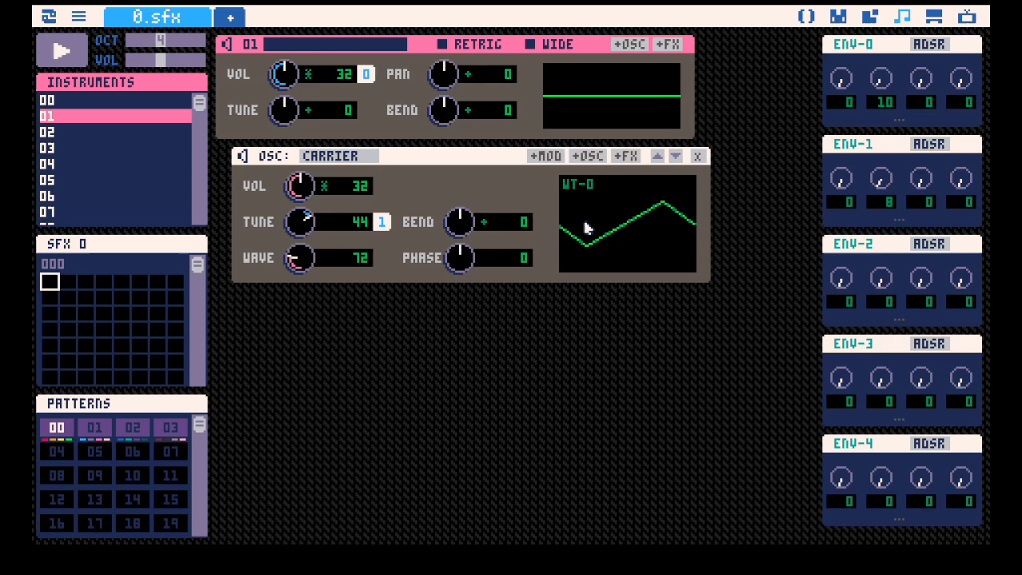
Add a second carrier to instrument 01 and choose the noise wavetable WT-1 for it.
left_click(630, 44)
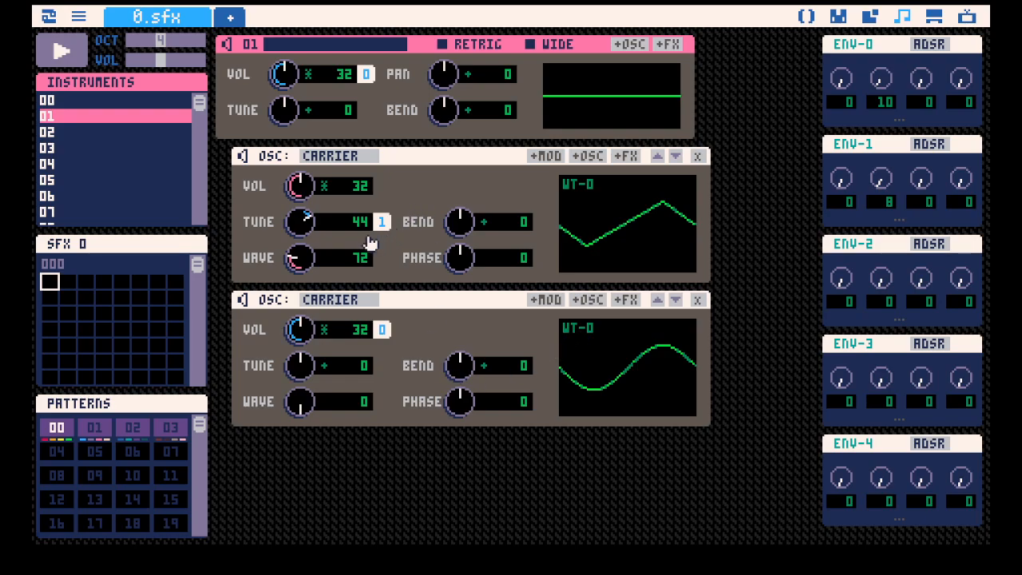
left_click(583, 332)
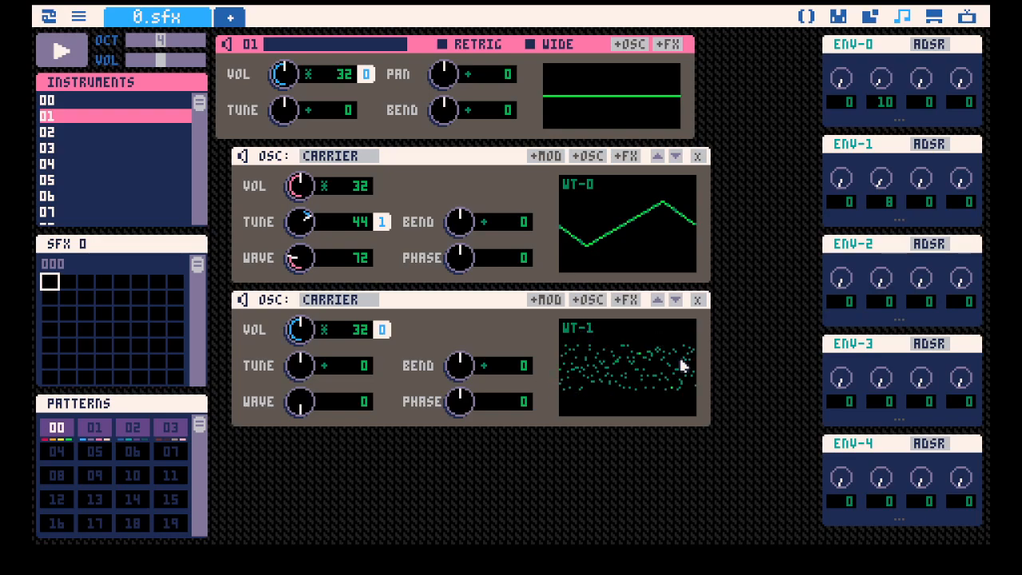
left_click(583, 336)
left_click(585, 335)
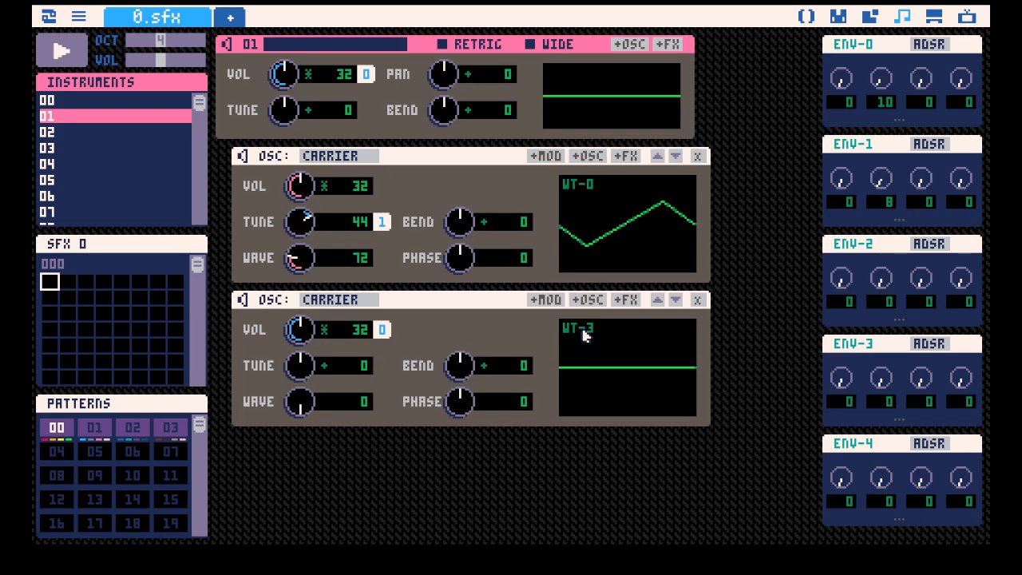
left_click(583, 336)
left_click(584, 335)
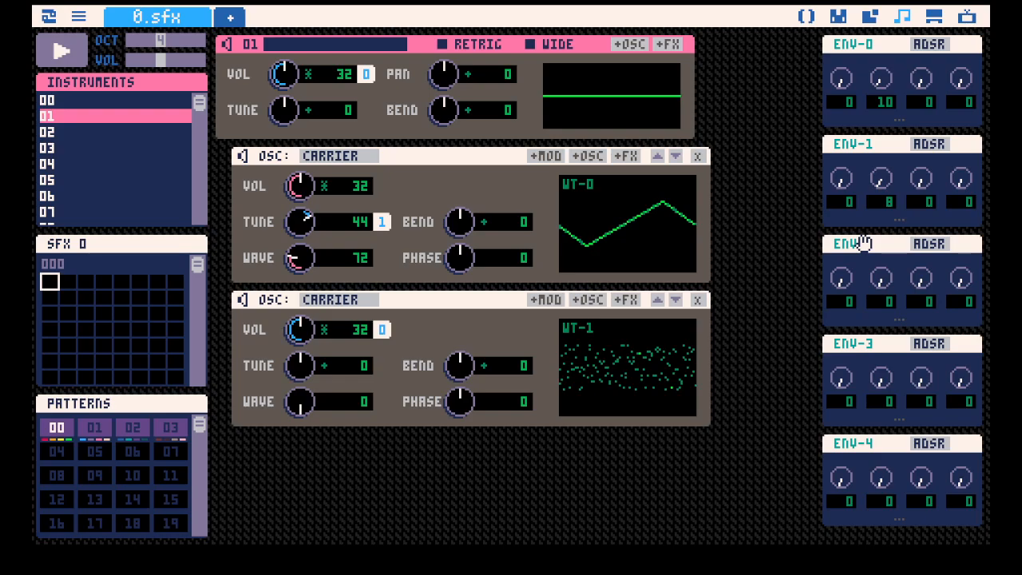
Drive the noise carrier's volume with ENV-2, set that envelope's decay to 2, and play the note.
left_click_drag(865, 243, 382, 330)
left_click_drag(879, 279, 870, 272)
key("z")
key("z")
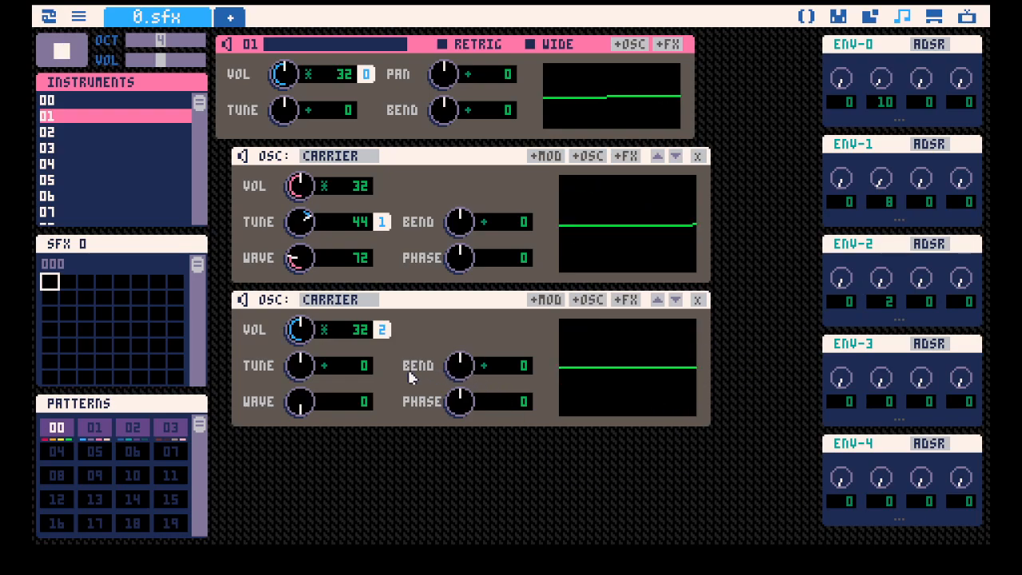
Set the noise carrier's tune to an absolute 1 and its volume to 14, playing test notes.
left_click(326, 368)
mouse_move(323, 377)
left_mouse_down()
mouse_move(323, 393)
mouse_move(310, 366)
left_mouse_up()
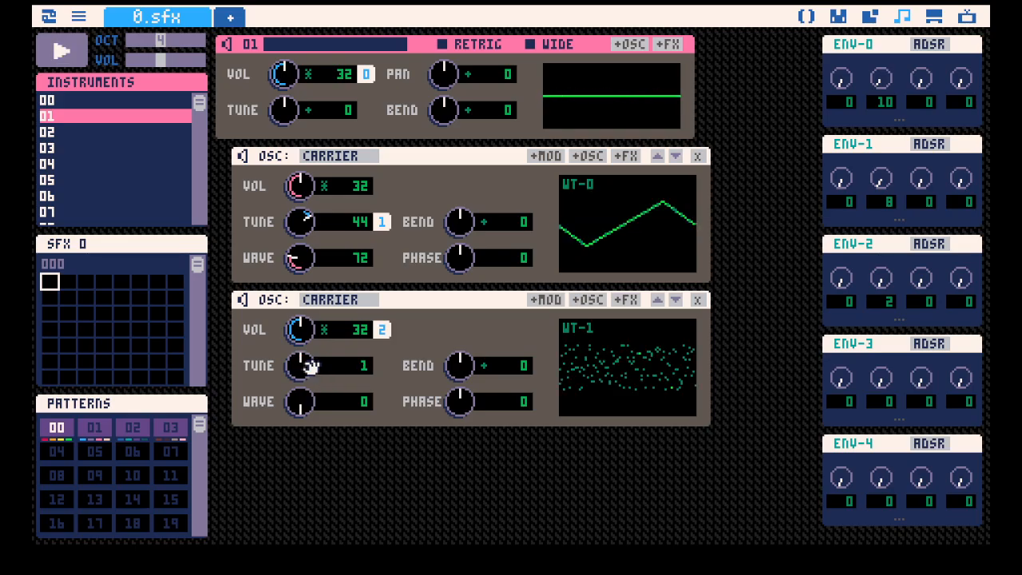
key("q")
mouse_move(302, 330)
left_mouse_down()
mouse_move(302, 353)
mouse_move(303, 338)
left_mouse_up()
key("q")
key("q")
key("q")
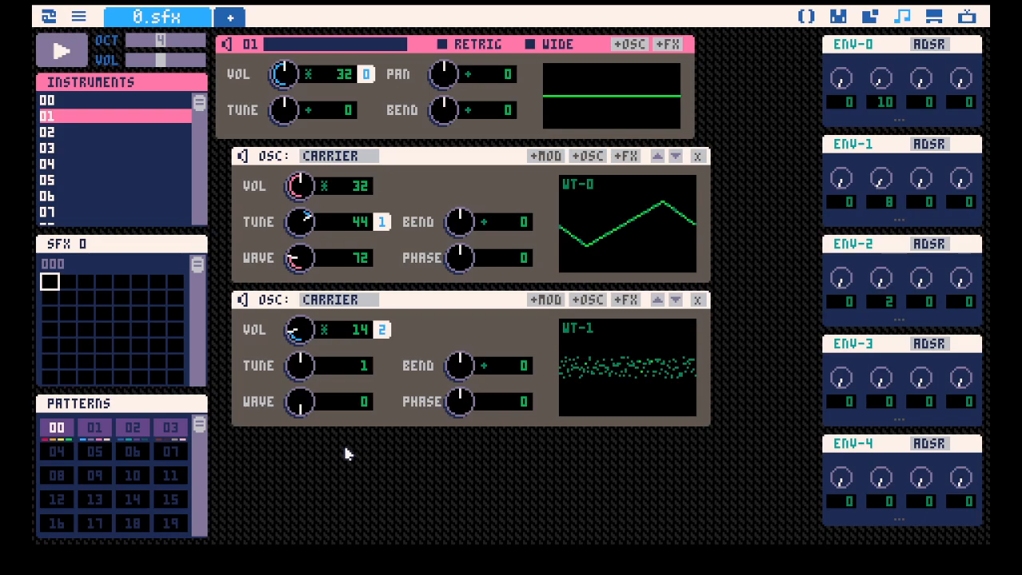
Set the first carrier's wave to 87 and its tune to 39 while playing the instrument.
key("space")
left_click_drag(297, 257, 303, 281)
key("space")
key("space")
key("space")
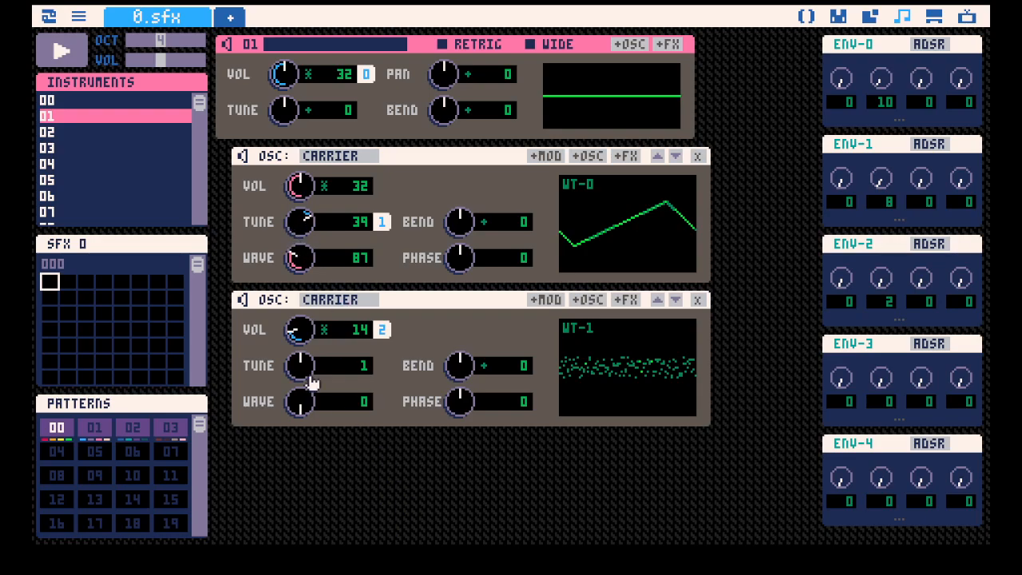
In instrument 02, enable Wide, add a second carrier and set the first carrier's wave to 0.
left_click(112, 132)
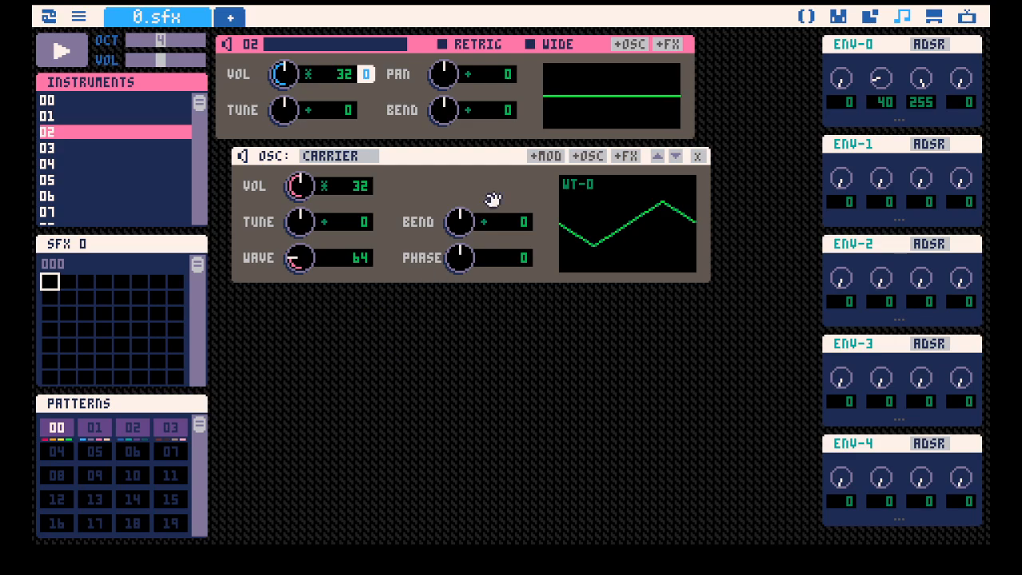
left_click(555, 45)
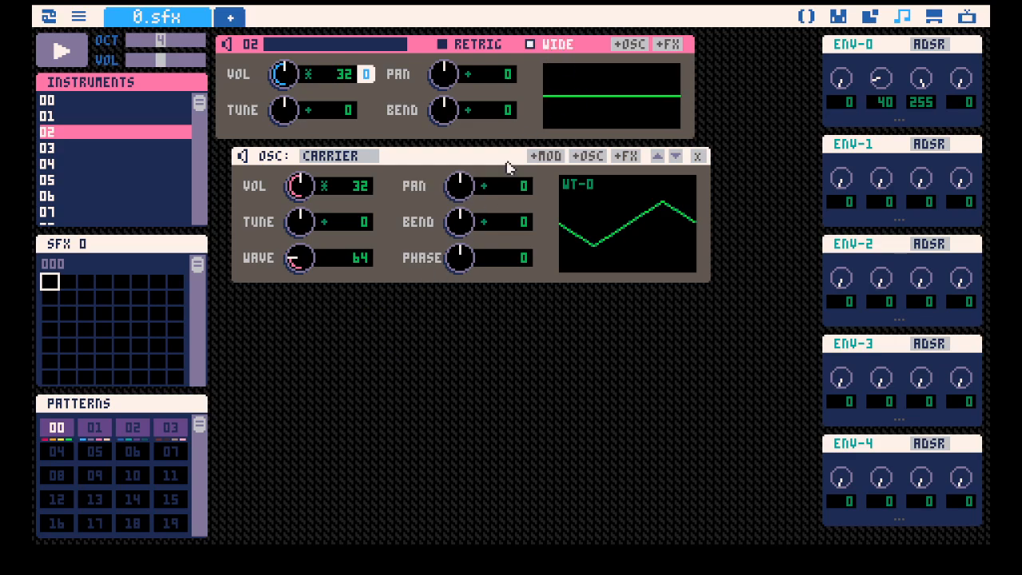
left_click(623, 44)
left_click_drag(317, 259, 295, 268)
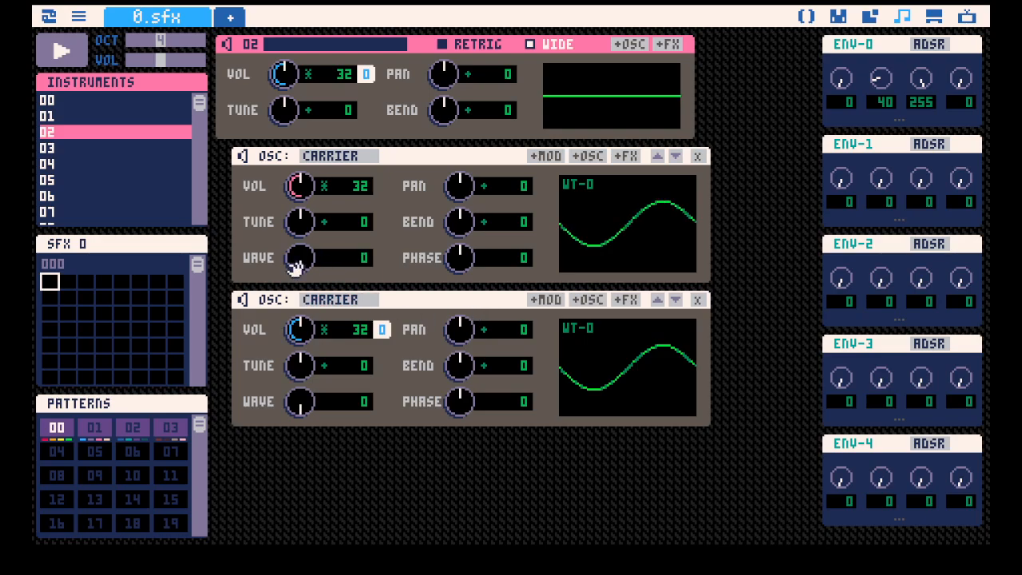
Remove the envelope from the second carrier's volume, and pan the first carrier to -83 and the second to 69.
left_click(382, 330)
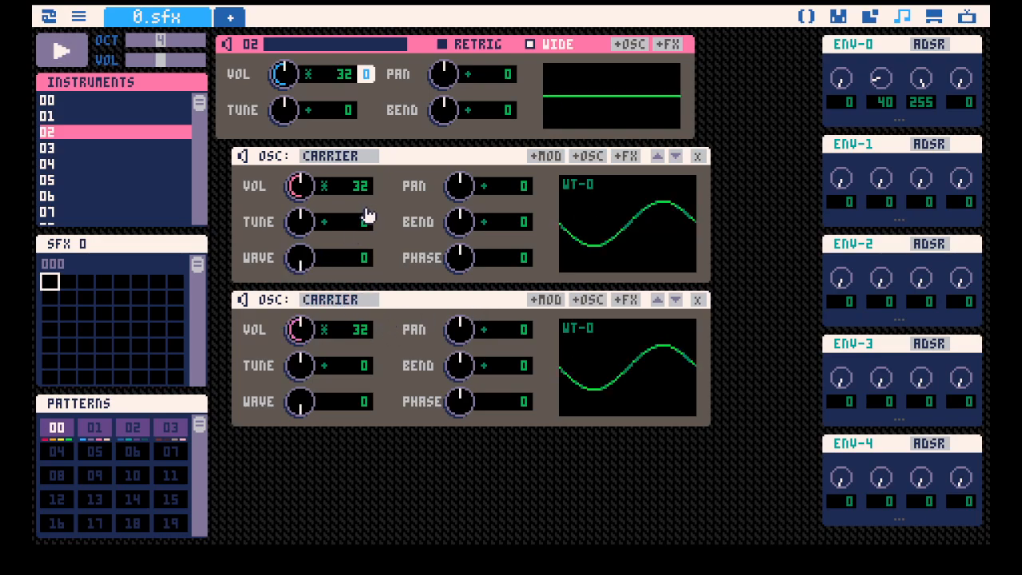
left_click_drag(460, 185, 459, 200)
left_click_drag(457, 340, 465, 316)
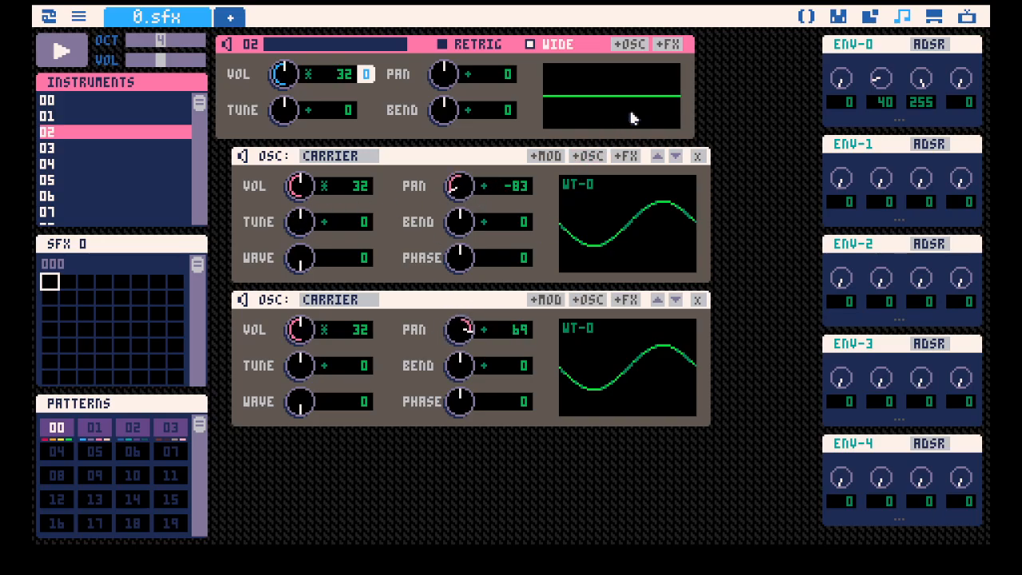
Add an FM modulator under the first carrier and set its tune to a 2/1 multiplier.
left_click(550, 155)
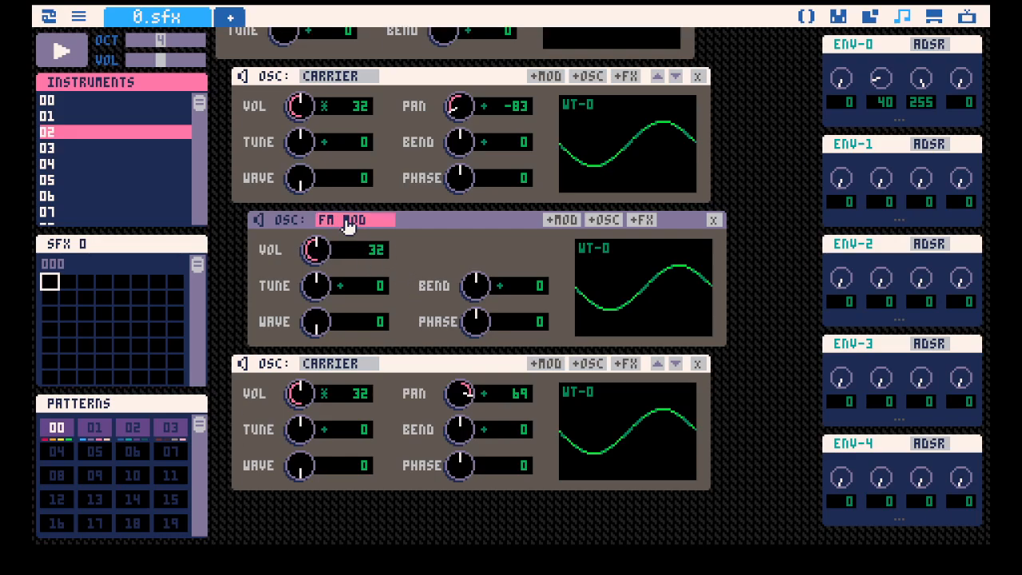
left_click(341, 287)
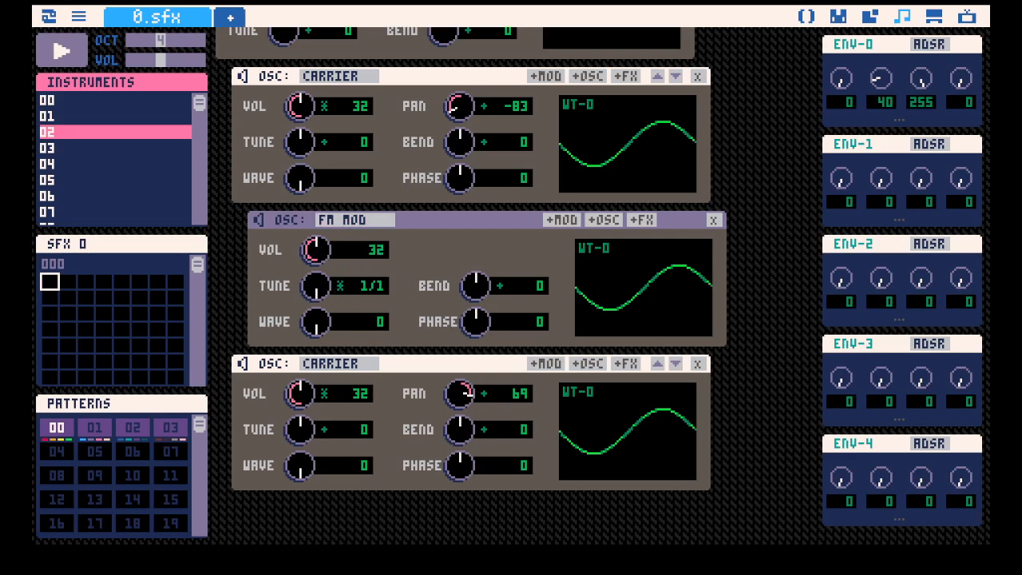
left_click_drag(331, 287, 330, 275)
Toggle the instrument's Wide option to compare the carriers with and without pan controls, leaving it off.
scroll(429, 269, "up", 2)
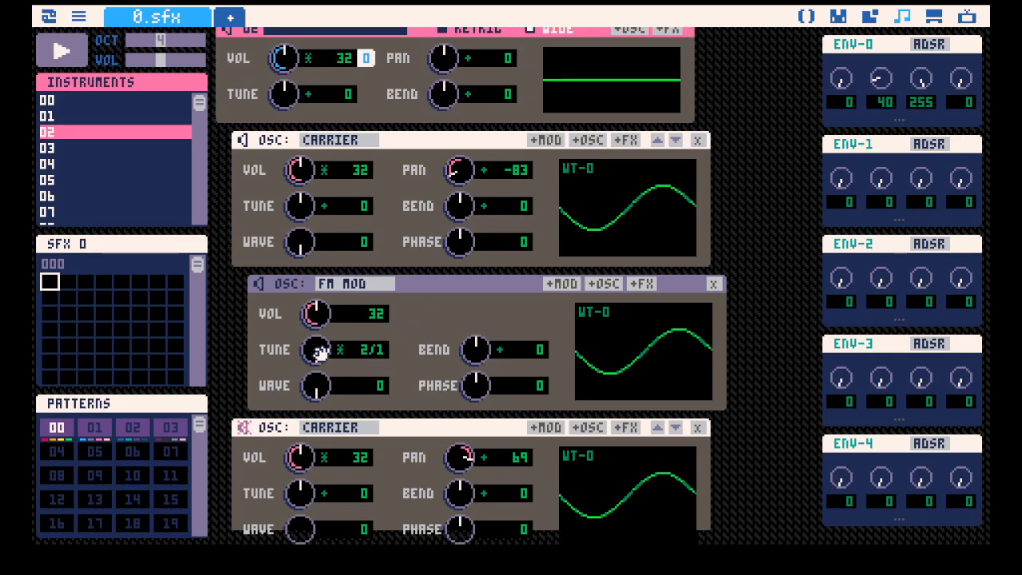
scroll(479, 263, "up", 1)
left_click(542, 47)
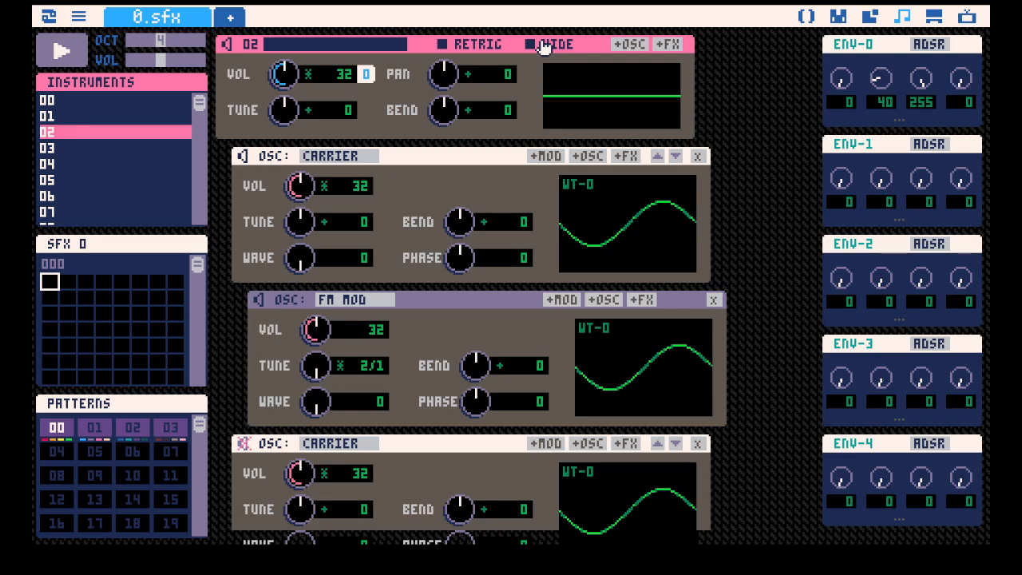
left_click(541, 46)
left_click(542, 46)
Delete the second carrier and the FM modulator from instrument 02.
scroll(696, 477, "down", 2)
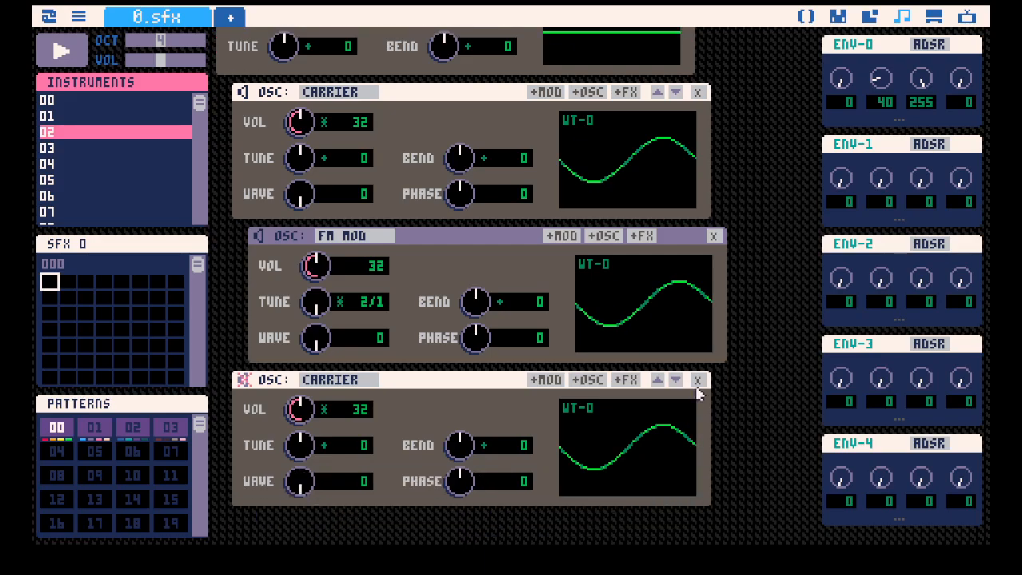
left_click(699, 380)
left_click(714, 299)
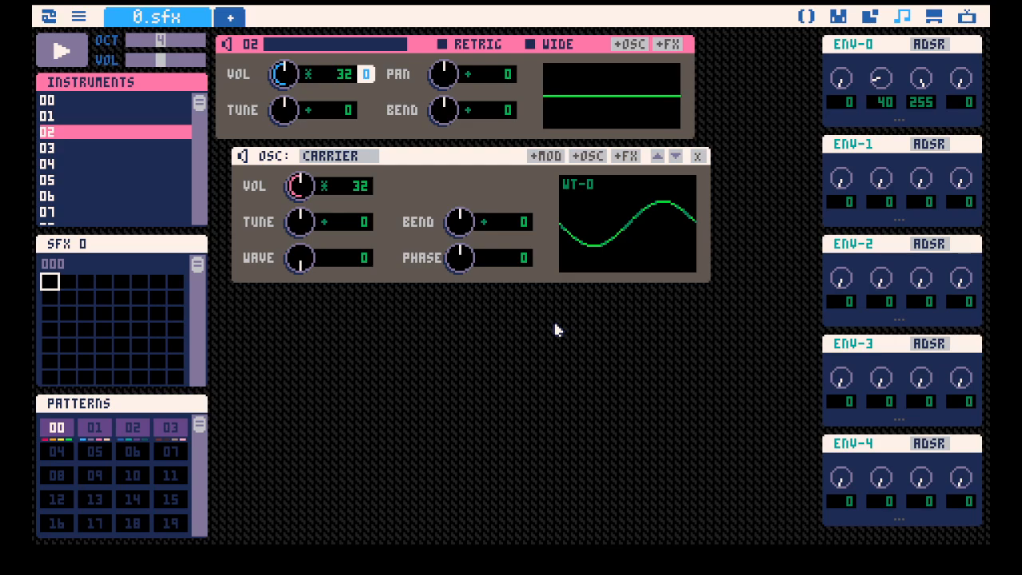
Enable Wide again, and try nesting an oscillator under the carrier before removing it.
left_click(531, 47)
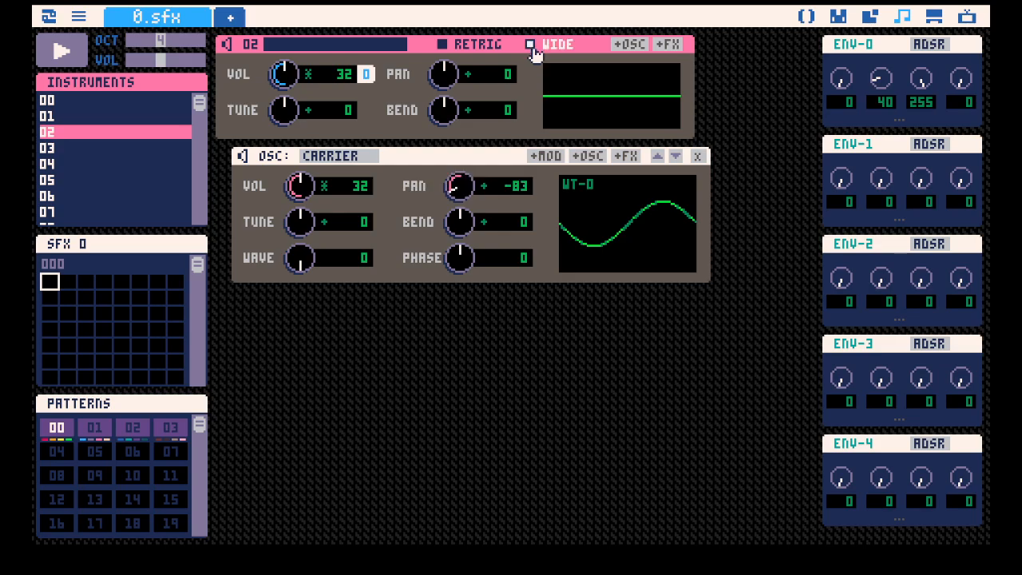
left_click(593, 156)
left_click(713, 299)
Add a second top-level carrier with its pan at 79 and its tune set to a 2/1 multiplier.
left_click(630, 44)
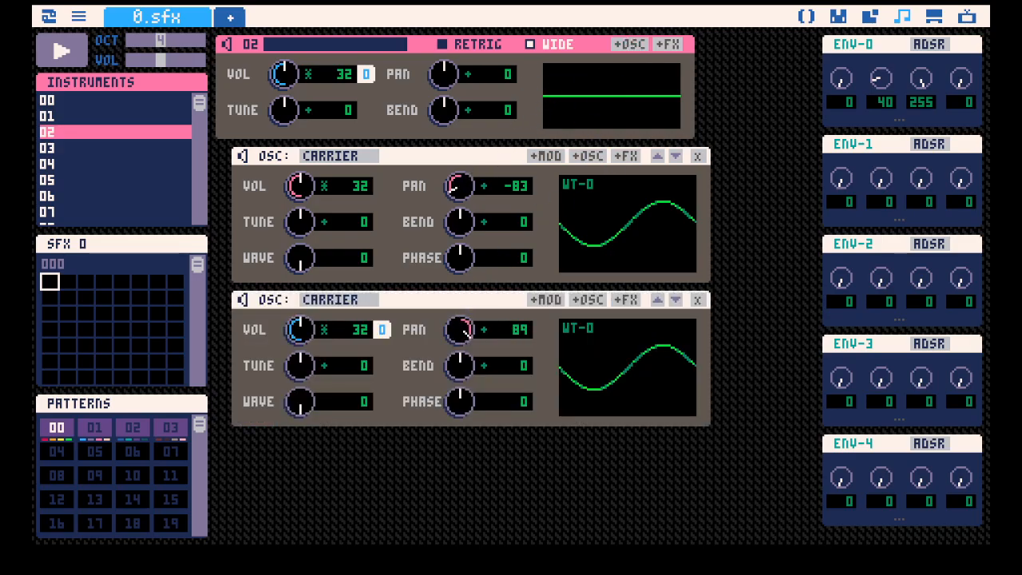
left_click_drag(311, 370, 310, 366)
left_click(322, 368)
Switch the Wide option off and on again to compare the two carriers' pan controls.
left_click(547, 45)
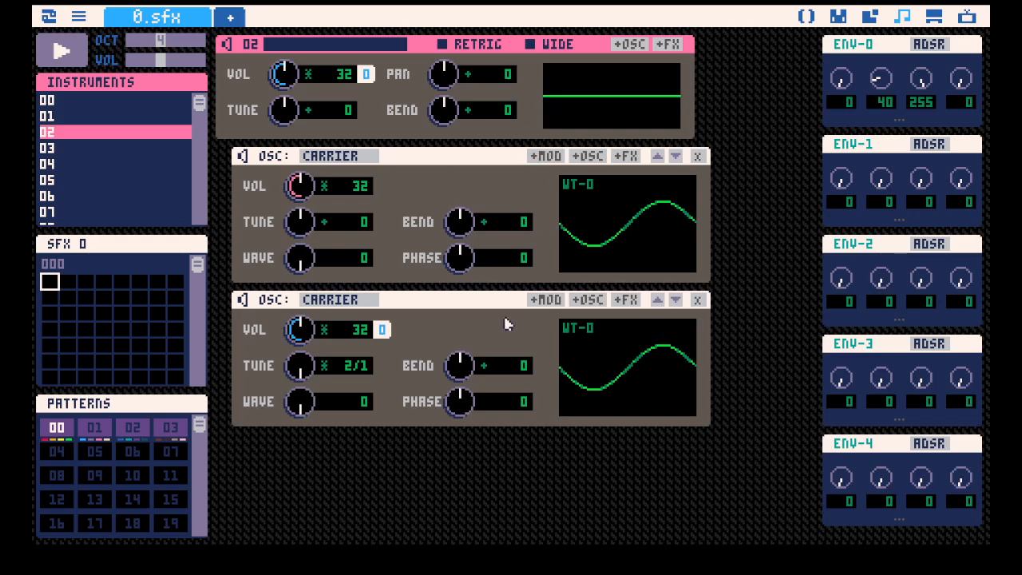
left_click(546, 46)
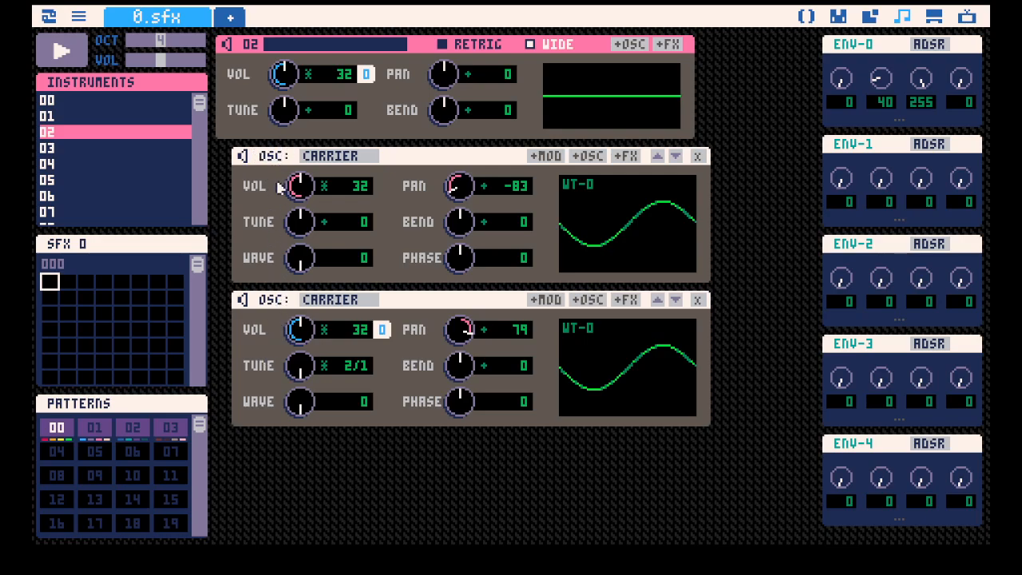
Try adding a modulator and a nested oscillator under the first carrier, deleting each one.
left_click(547, 156)
left_click(713, 300)
left_click(588, 156)
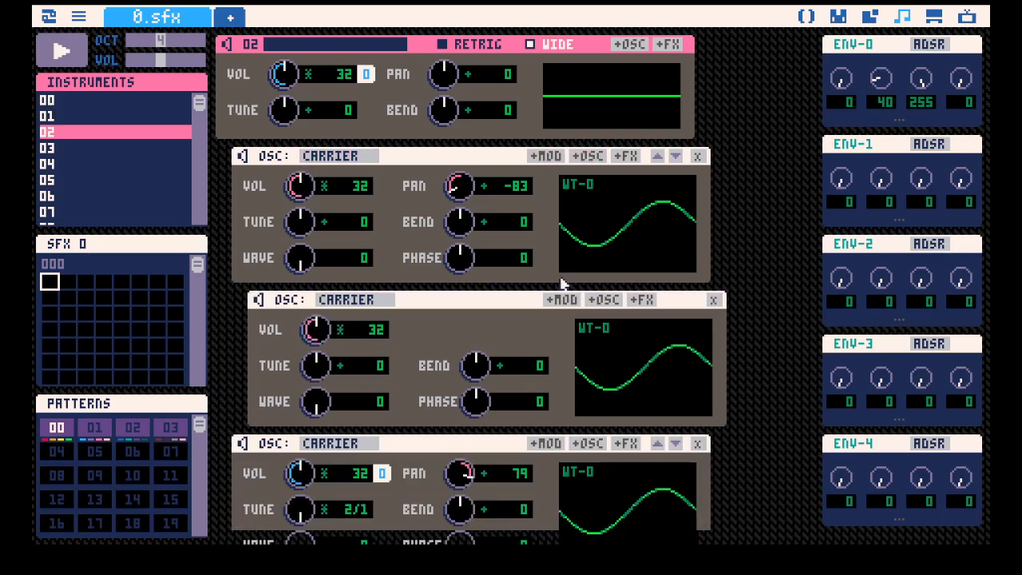
left_click(713, 299)
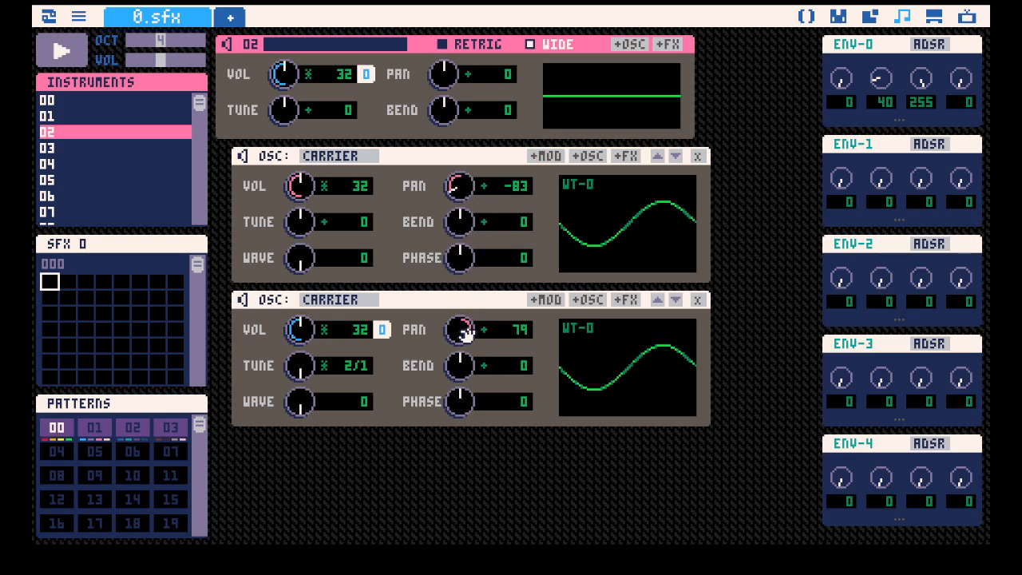
Play instrument 02 with Wide off and on to compare the sound, and stop playback.
left_click(531, 45)
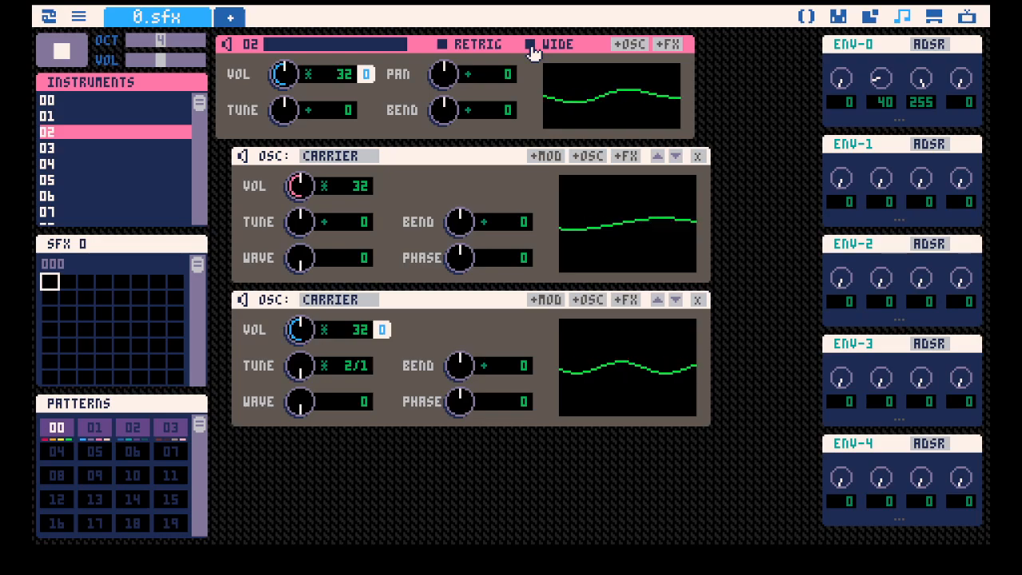
left_click(531, 45)
key("space")
key("space")
key("space")
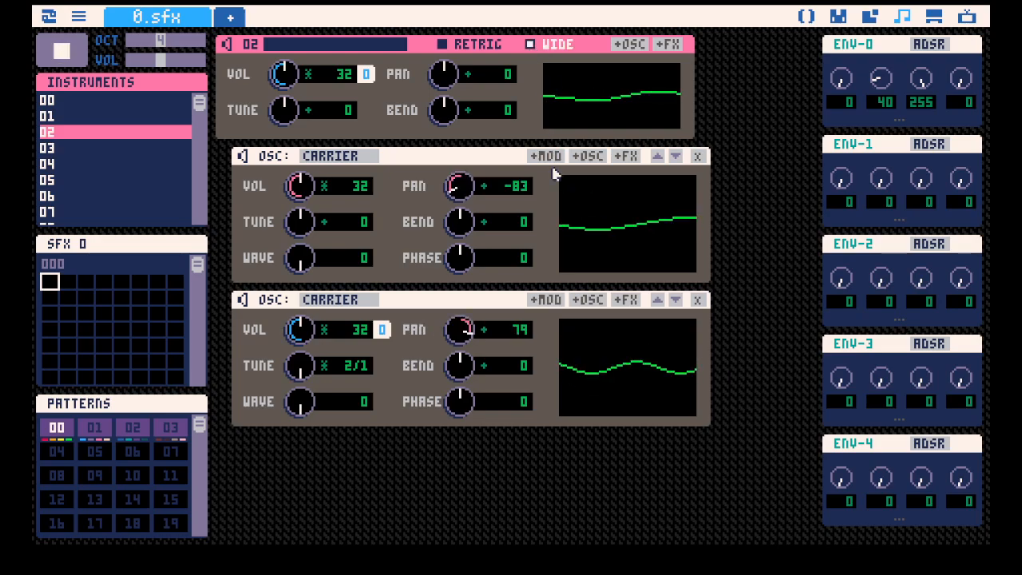
key("space")
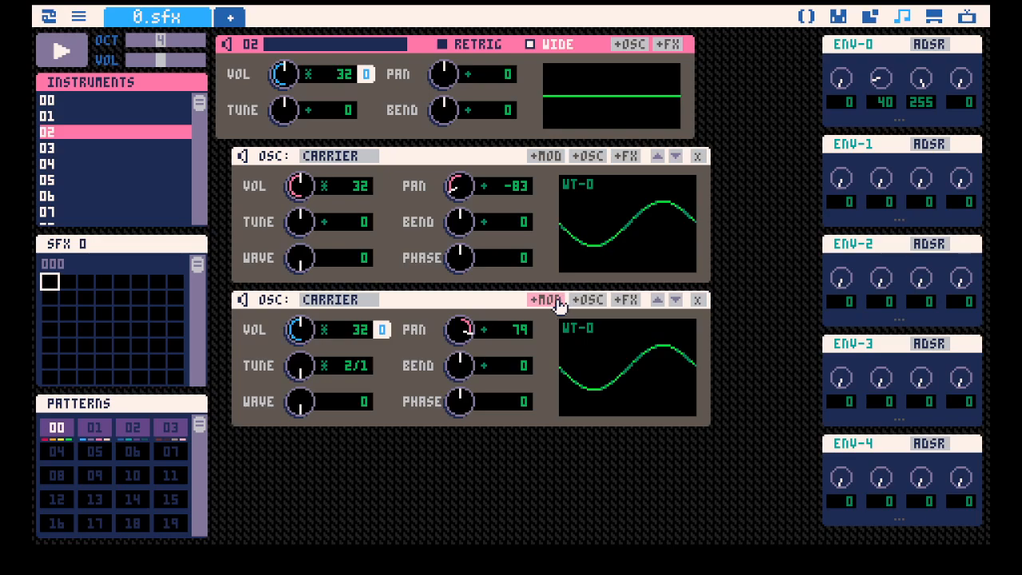
Unassign ENV-0 from the second carrier's volume and play instrument 02 while trying the carriers' wave controls.
left_click(388, 330)
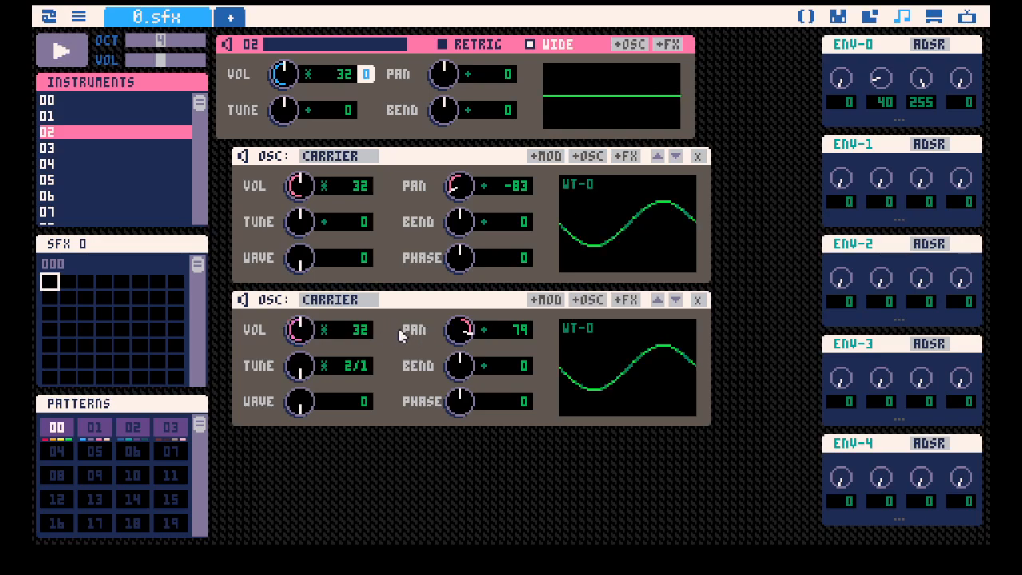
key("space")
mouse_move(301, 404)
left_mouse_down()
mouse_move(301, 374)
mouse_move(301, 404)
left_mouse_up()
left_click_drag(300, 260, 304, 283)
key("space")
Add an FM modulator under each of the two carriers.
left_click(548, 156)
scroll(564, 303, "down", 2)
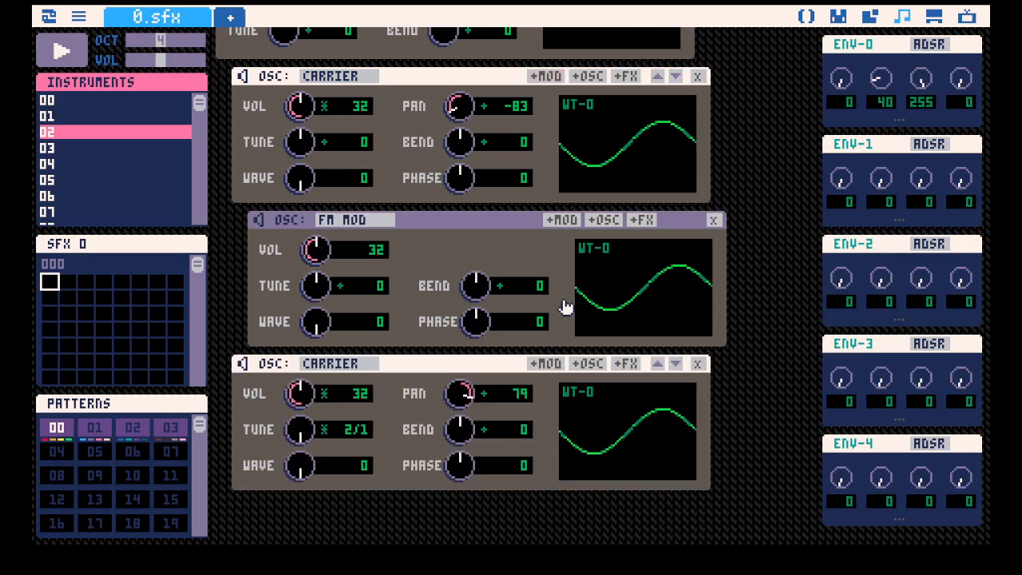
left_click(548, 363)
scroll(548, 319, "down", 3)
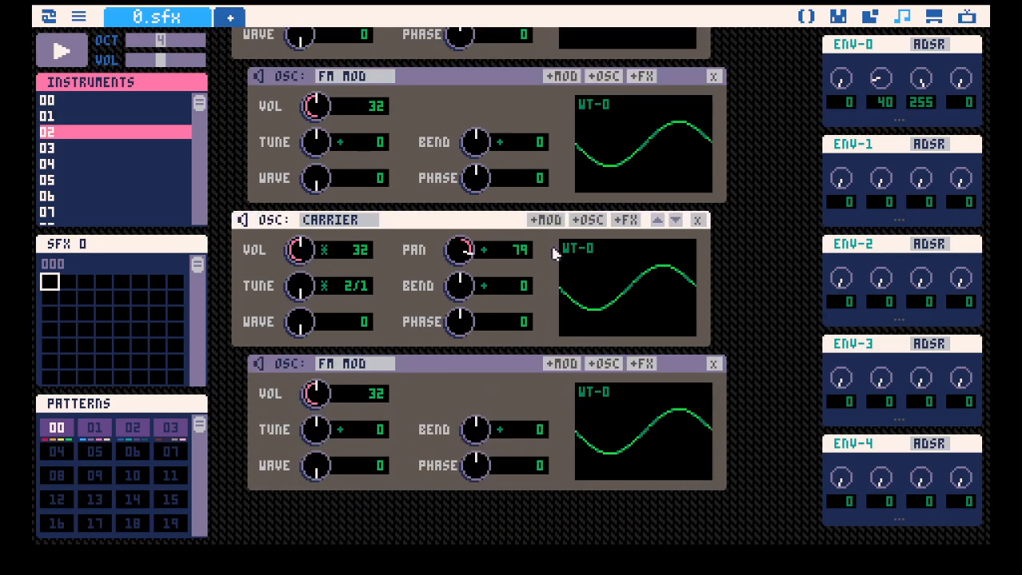
Set the second carrier's pan to 83 to mirror the first carrier's pan.
scroll(565, 221, "up", 4)
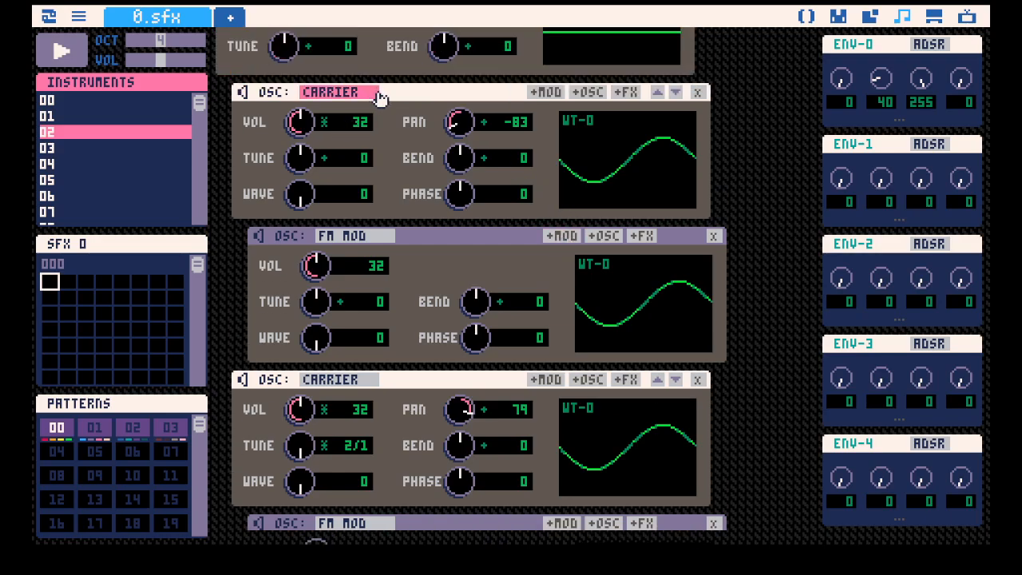
scroll(445, 405, "down", 1)
scroll(472, 106, "up", 2)
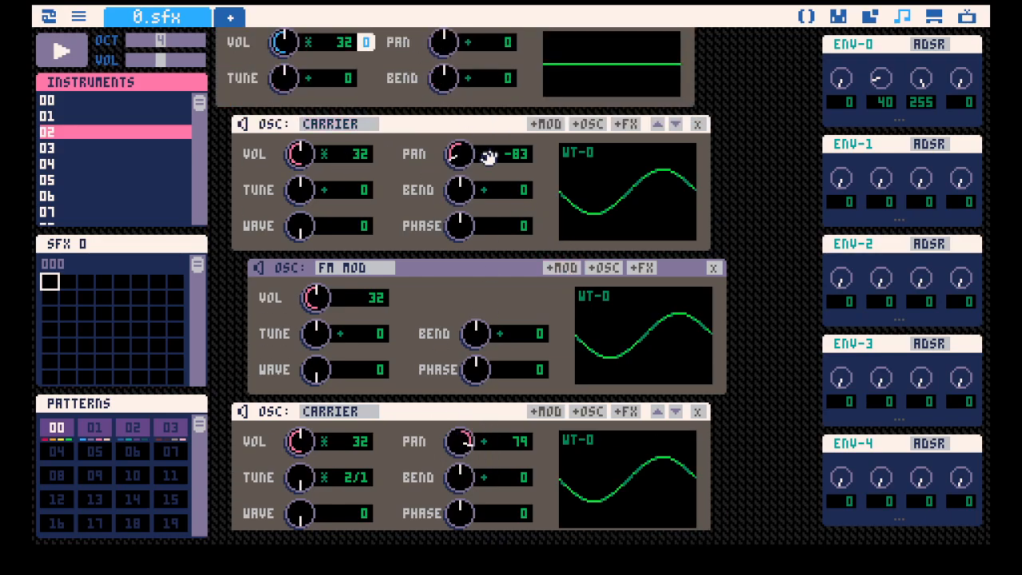
scroll(486, 155, "down", 3)
left_click_drag(477, 351, 476, 345)
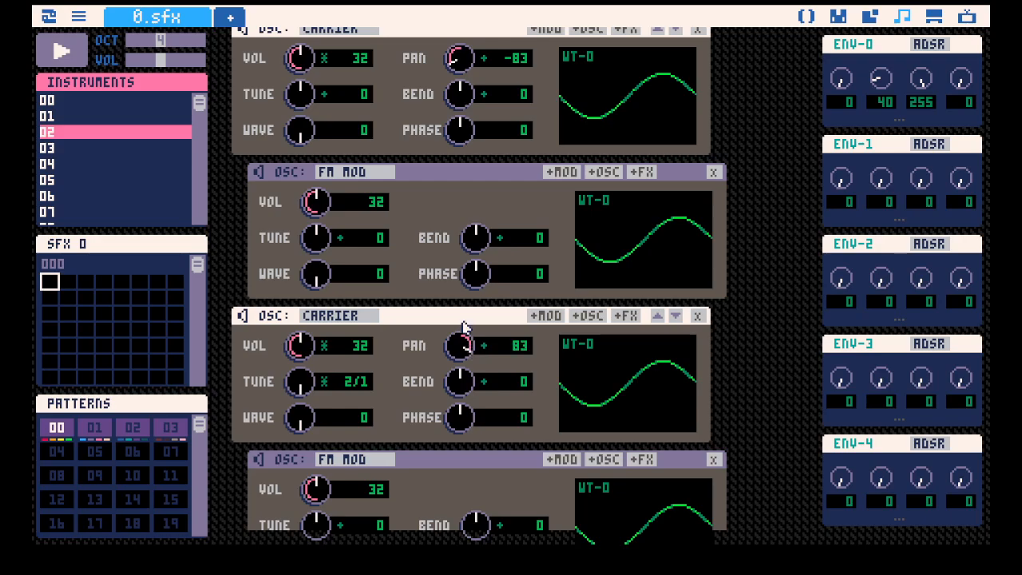
Set the volume of both FM modulators to 24.
scroll(415, 260, "up", 3)
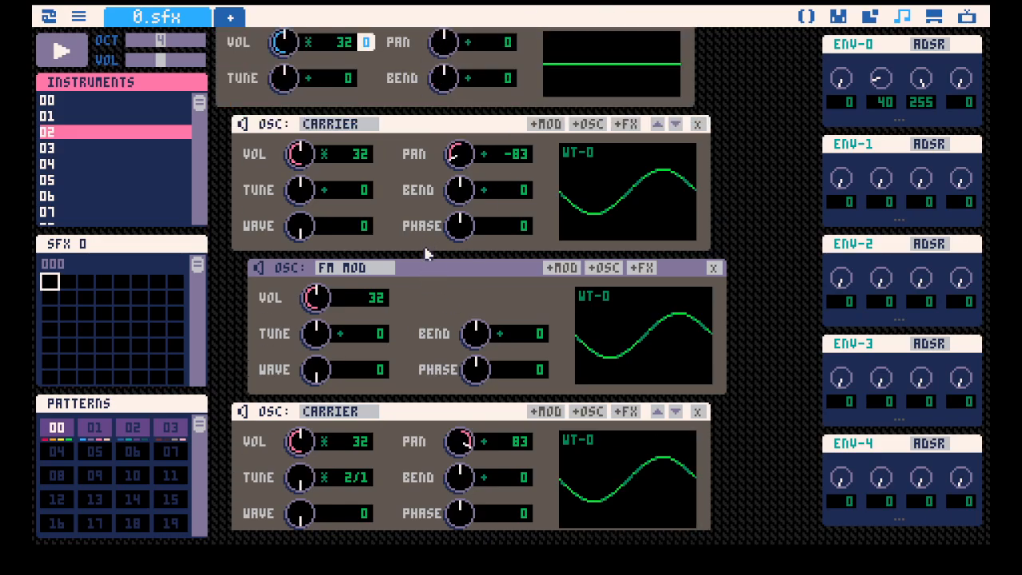
left_click_drag(327, 299, 323, 308)
scroll(334, 364, "down", 6)
left_click_drag(315, 393, 316, 399)
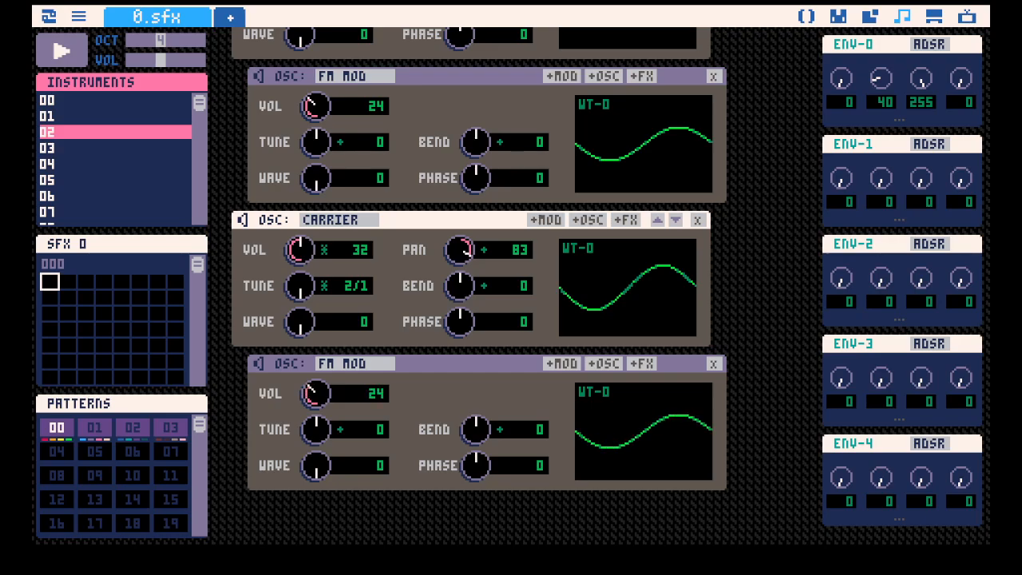
Set the second carrier's tune to 0 and detune the carriers with bends of 13 on the first and -14 on the second.
key("space")
left_click_drag(317, 288, 304, 344)
scroll(502, 358, "up", 3)
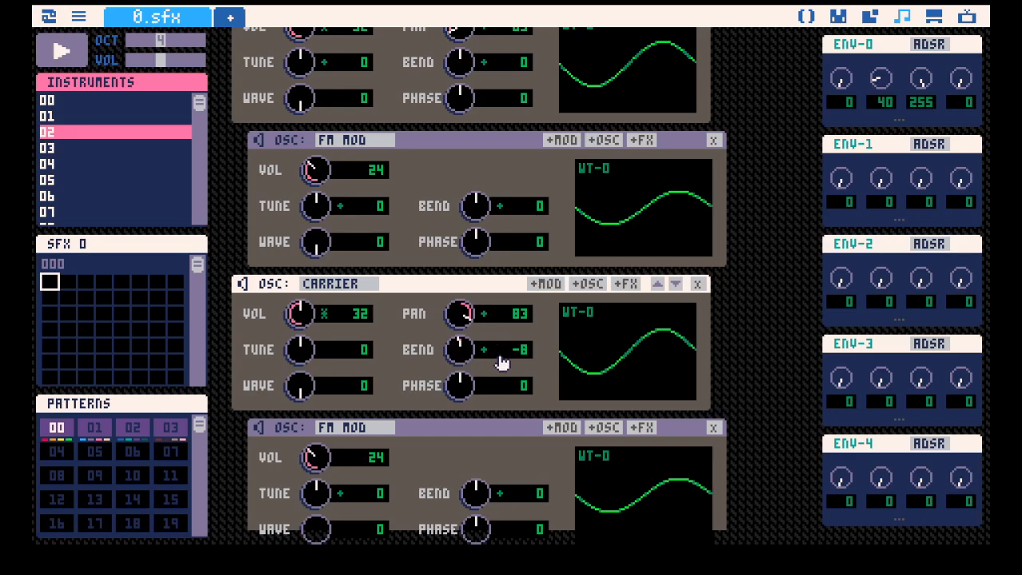
left_click_drag(463, 372, 460, 381)
left_click_drag(458, 94, 458, 94)
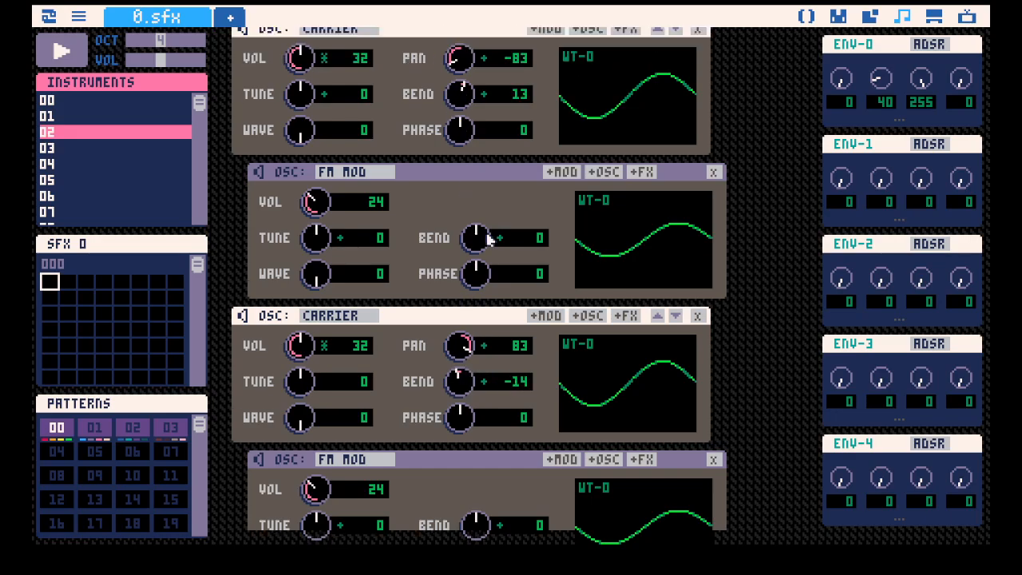
Set the first FM modulator's bend to -20 and the second's to 26, and play the instrument.
left_click_drag(475, 237, 476, 243)
scroll(495, 329, "down", 3)
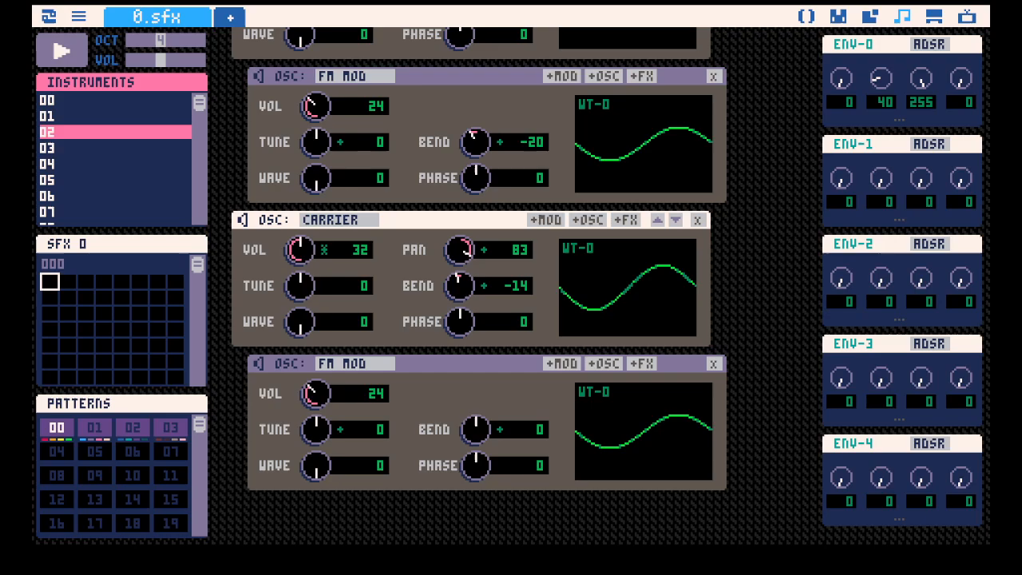
left_click_drag(476, 429, 476, 416)
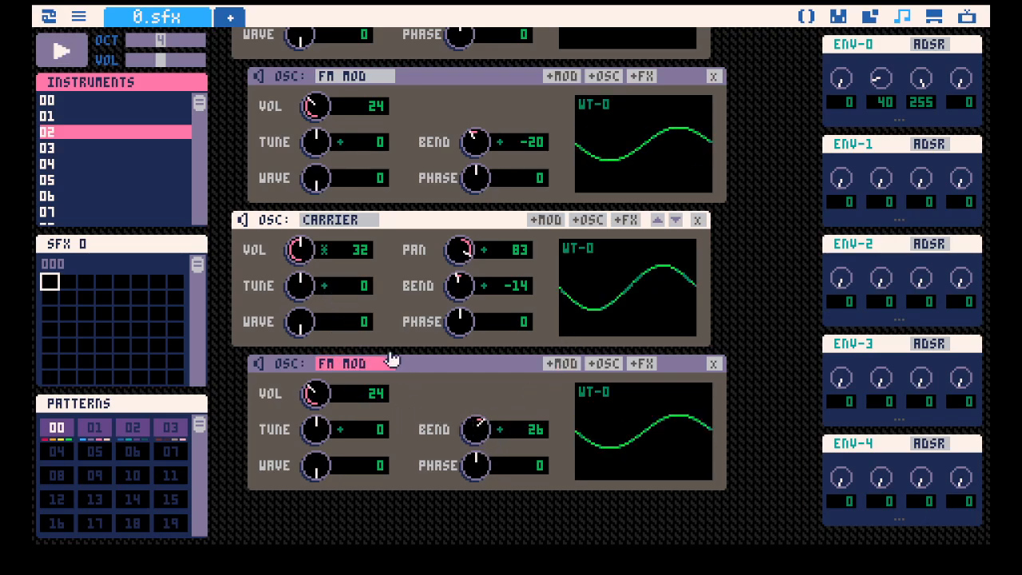
key("space")
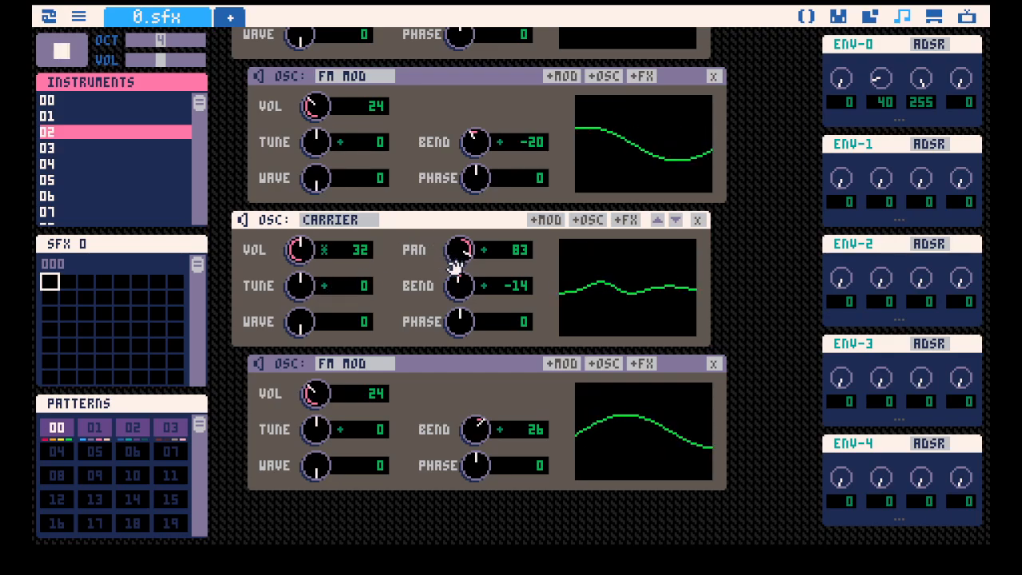
key("space")
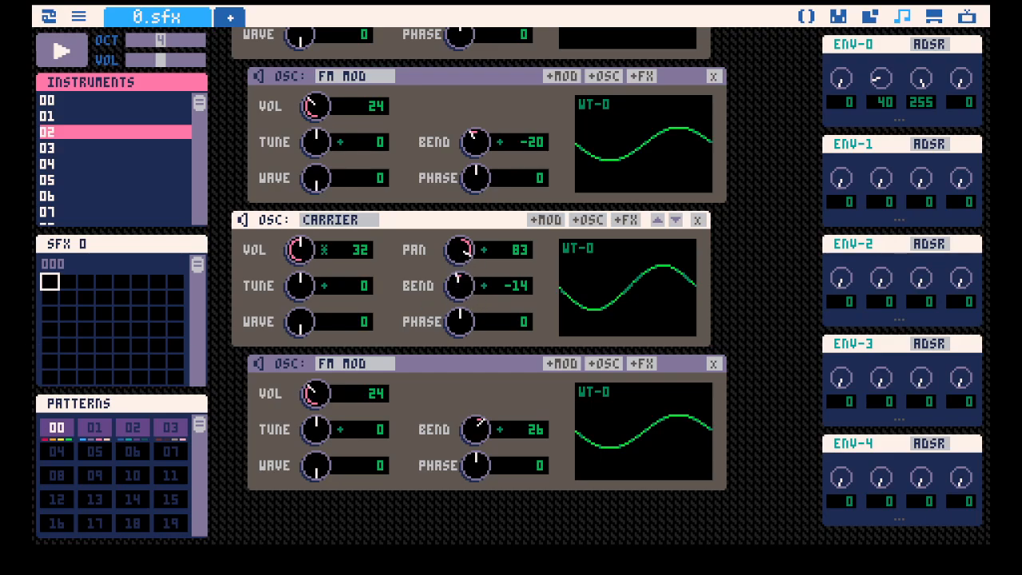
While playing, widen the bends to 25 and -26 on the carriers and -43 and 40 on their FM modulators.
key("space")
left_click_drag(457, 285, 485, 223)
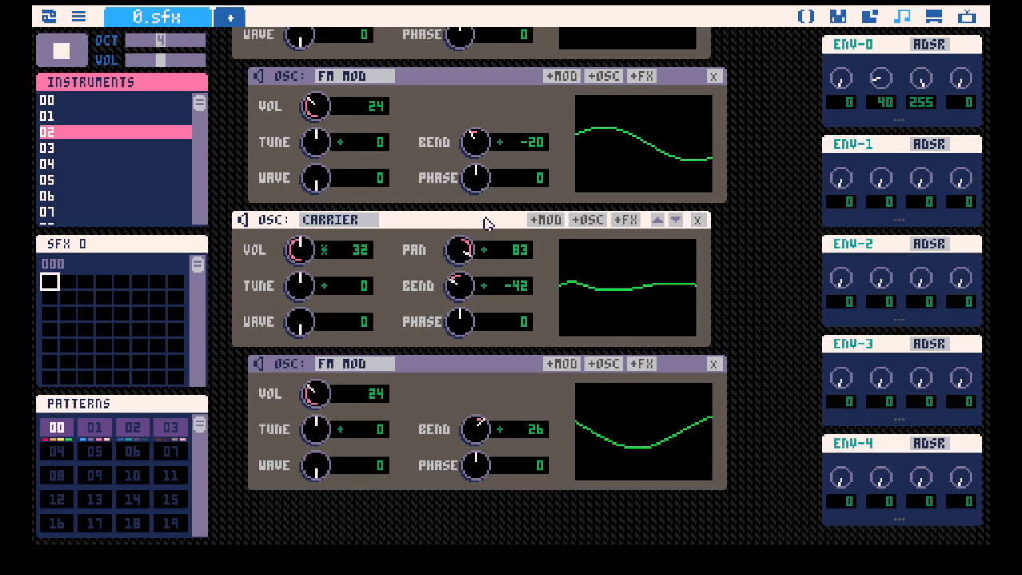
scroll(495, 203, "up", 5)
left_click_drag(459, 165, 459, 141)
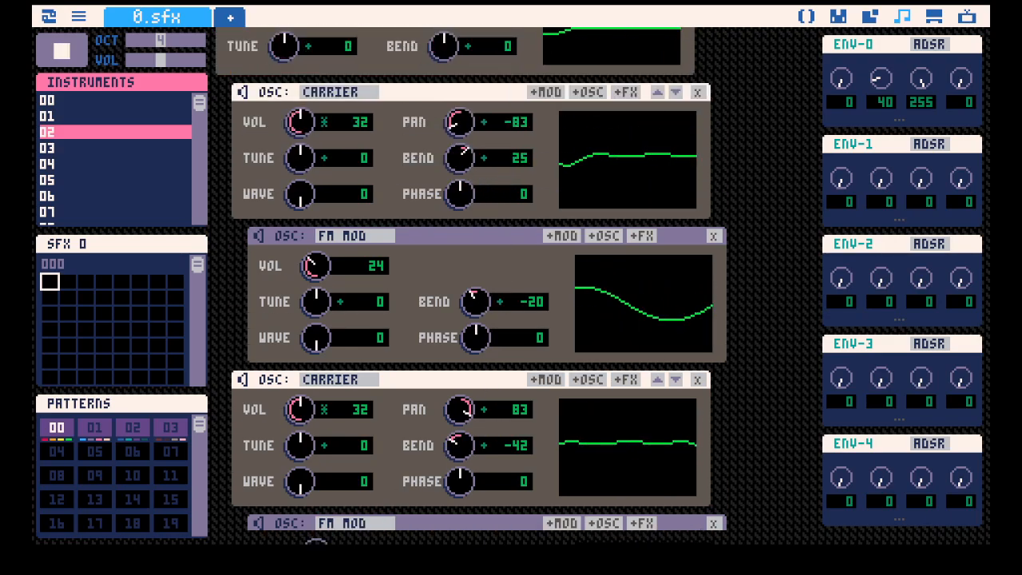
left_click_drag(466, 449, 481, 410)
scroll(466, 450, "down", 5)
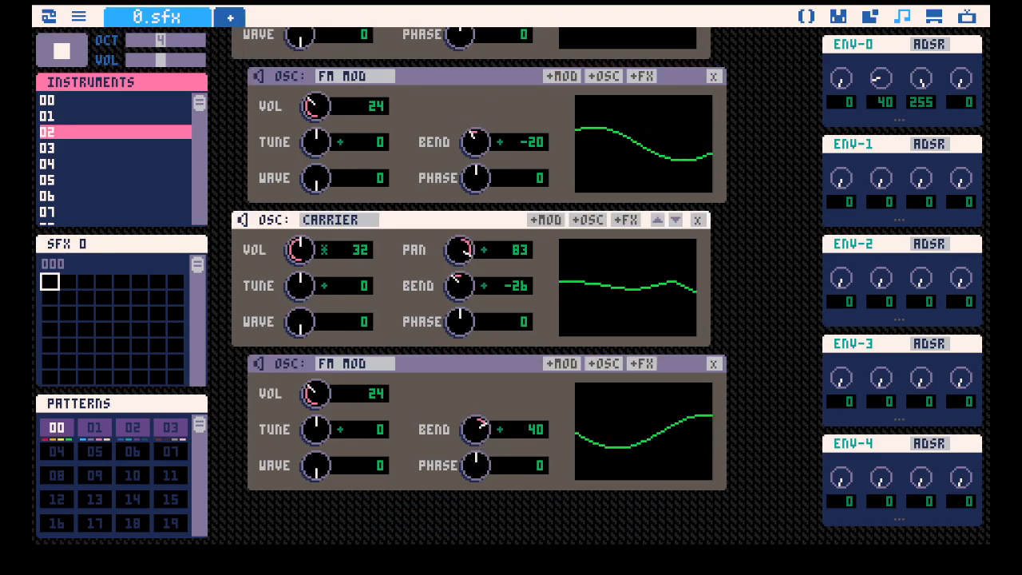
left_click_drag(474, 145, 474, 188)
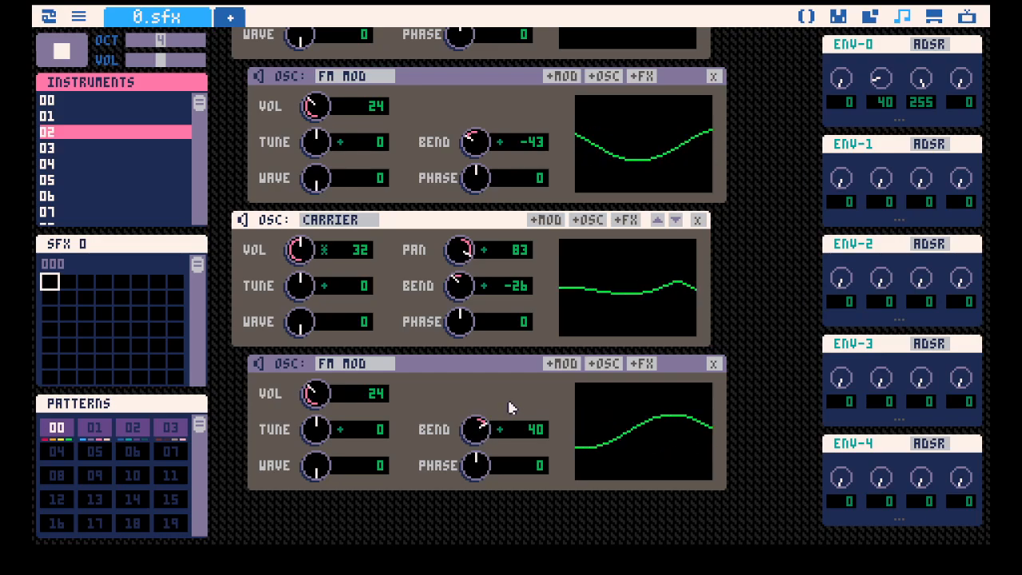
Set the FM modulators' volumes to 41 on the first and 34 on the second, and assign ENV-1 to both.
mouse_move(316, 395)
left_mouse_down()
mouse_move(316, 350)
mouse_move(316, 376)
left_mouse_up()
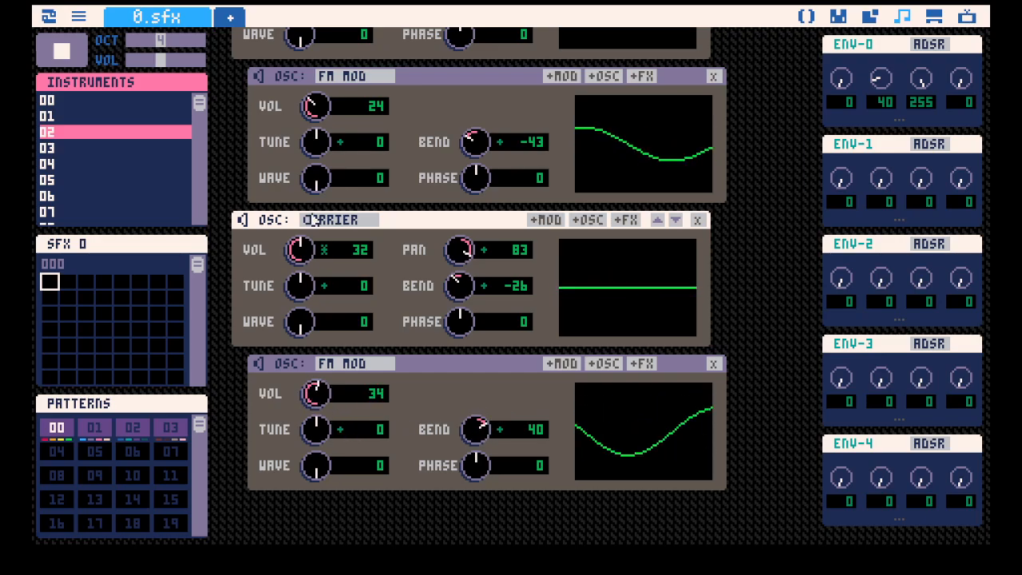
left_click_drag(316, 113, 315, 81)
left_click_drag(838, 143, 387, 106)
left_click_drag(882, 150, 392, 395)
Shape ENV-1 with decay 31, sustain 104 and release 30 while testing notes.
scroll(413, 277, "up", 2)
scroll(413, 277, "up", 3)
scroll(878, 200, "down", 2)
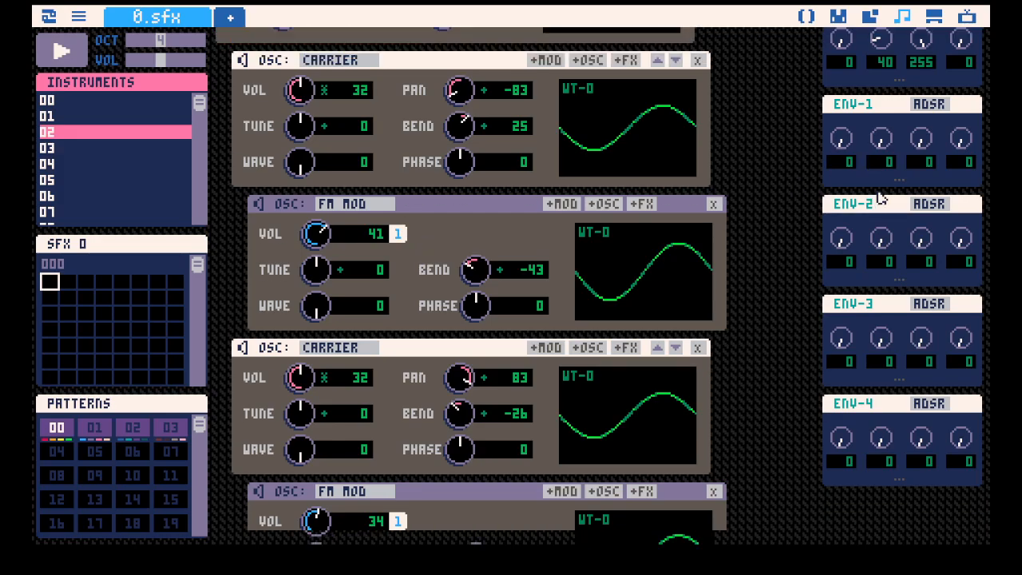
scroll(735, 276, "down", 4)
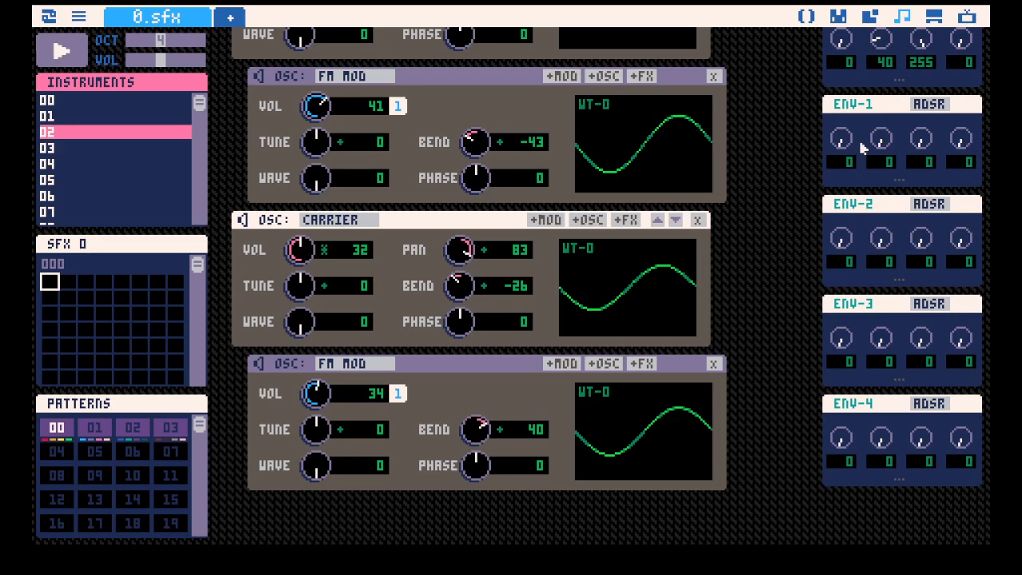
left_click_drag(881, 145, 881, 134)
key("q")
left_click_drag(317, 107, 317, 102)
key("q")
left_click_drag(907, 141, 881, 148)
key("q")
left_click_drag(960, 139, 921, 141)
Set ENV-0's release to 51 and attack to 9, testing with notes.
scroll(949, 67, "up", 1)
left_click_drag(961, 78, 960, 38)
key("q")
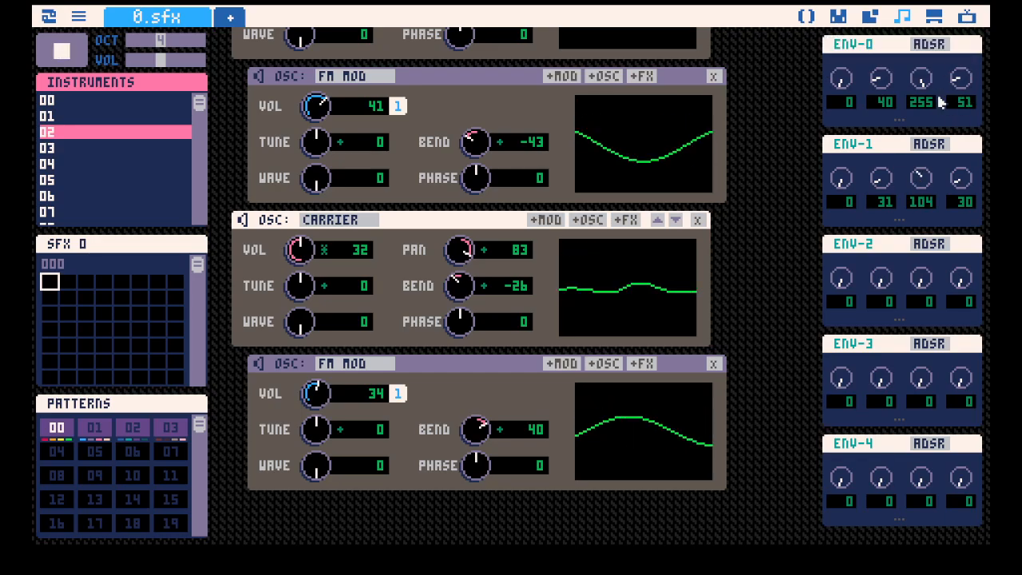
left_click_drag(841, 78, 841, 71)
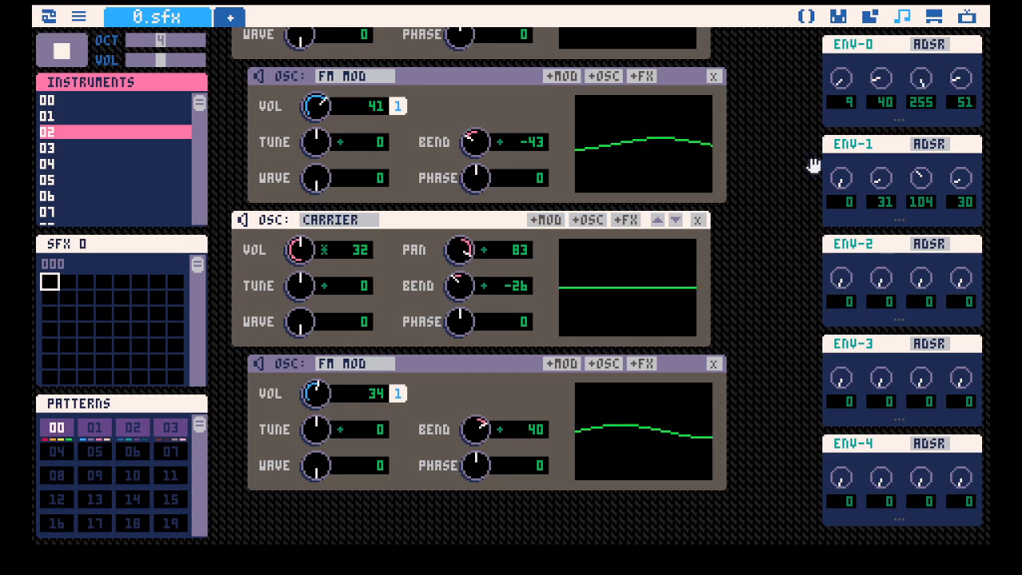
key("q")
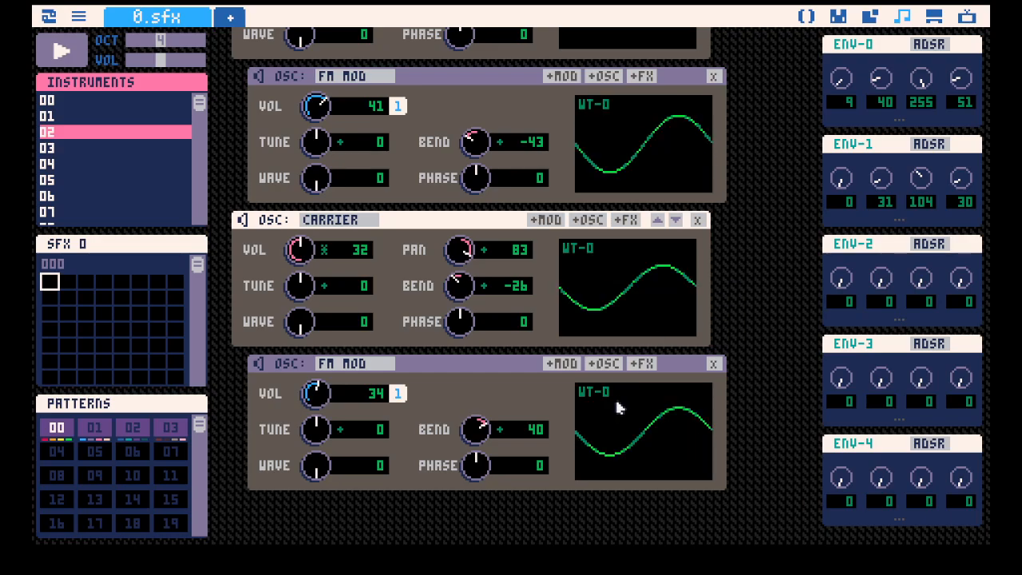
Play a note on instrument 02 and review the two carriers with their FM modulators.
scroll(700, 386, "up", 5)
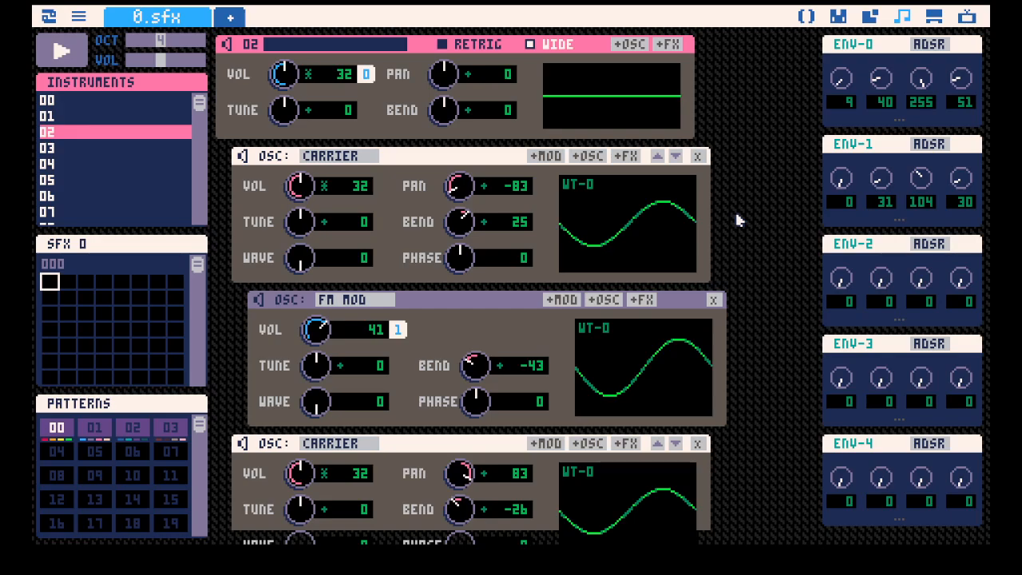
key("z")
scroll(774, 243, "down", 4)
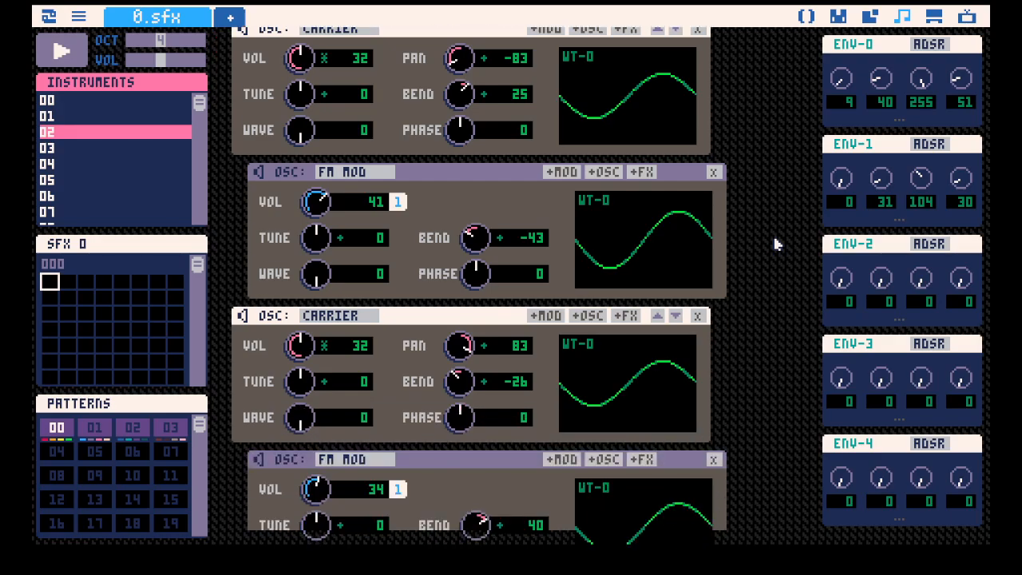
scroll(773, 242, "down", 3)
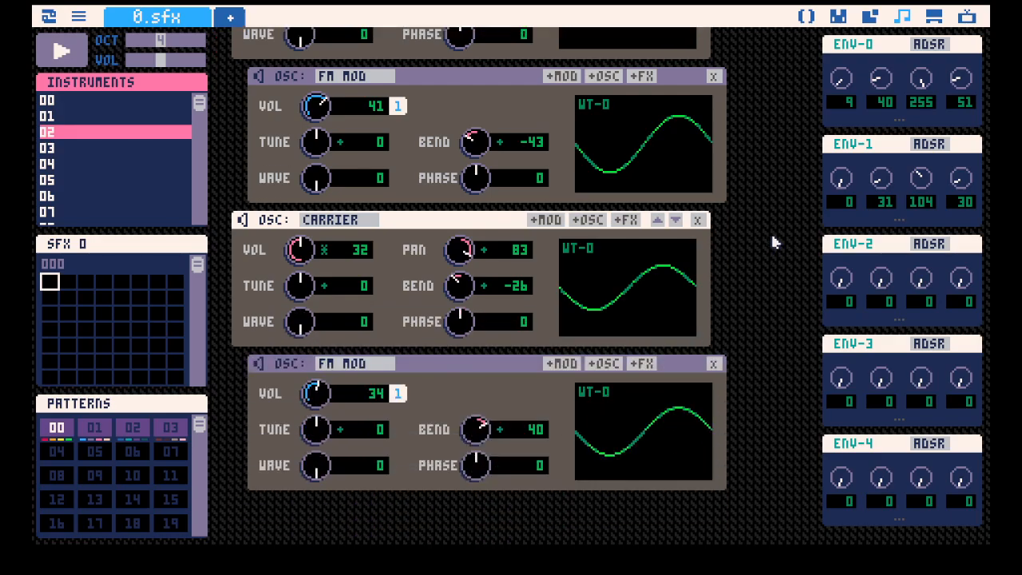
scroll(773, 242, "up", 7)
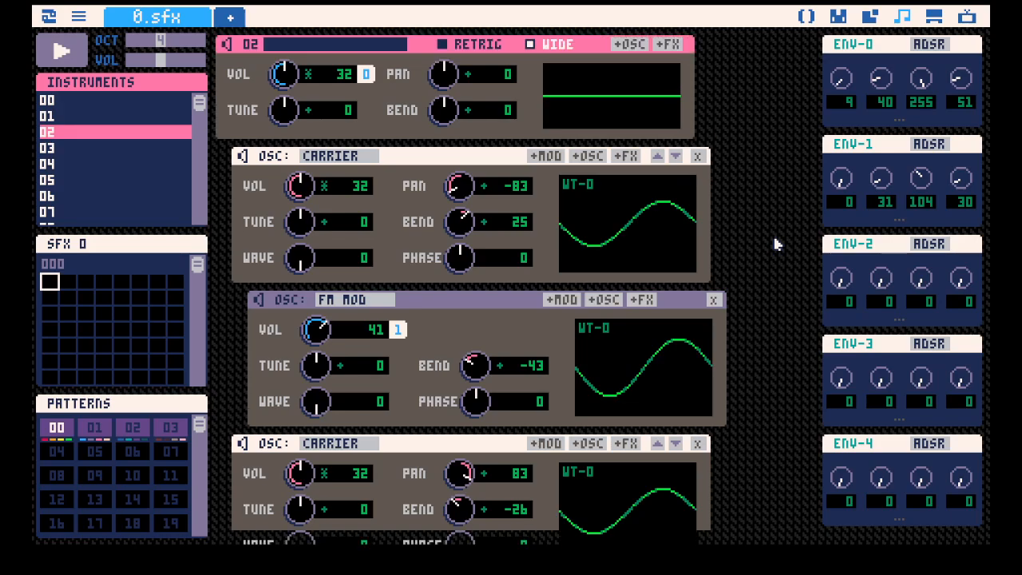
scroll(763, 240, "down", 7)
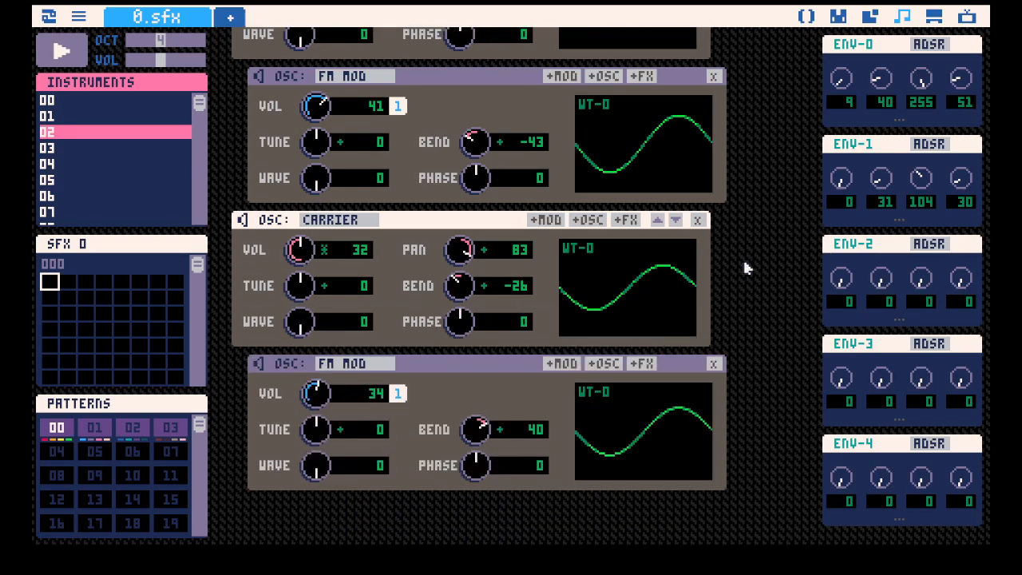
Set the wave position of both carriers to 30.
scroll(304, 228, "up", 7)
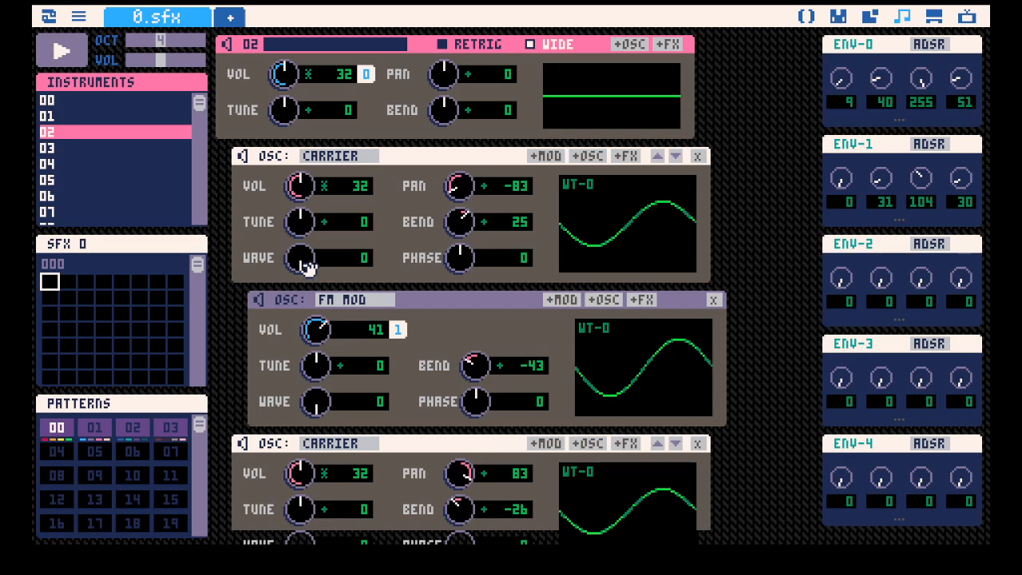
left_click_drag(308, 268, 308, 244)
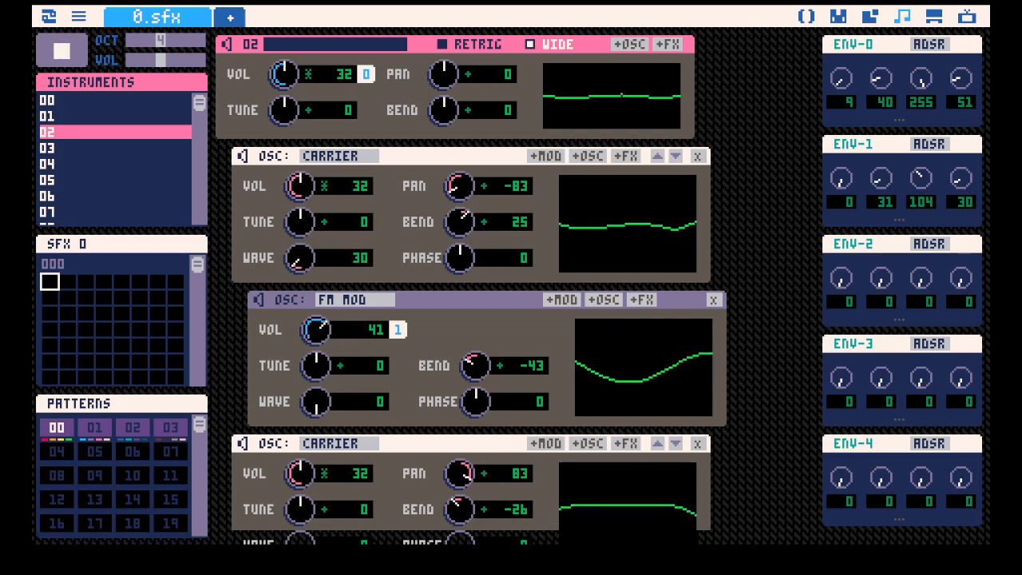
scroll(471, 279, "down", 7)
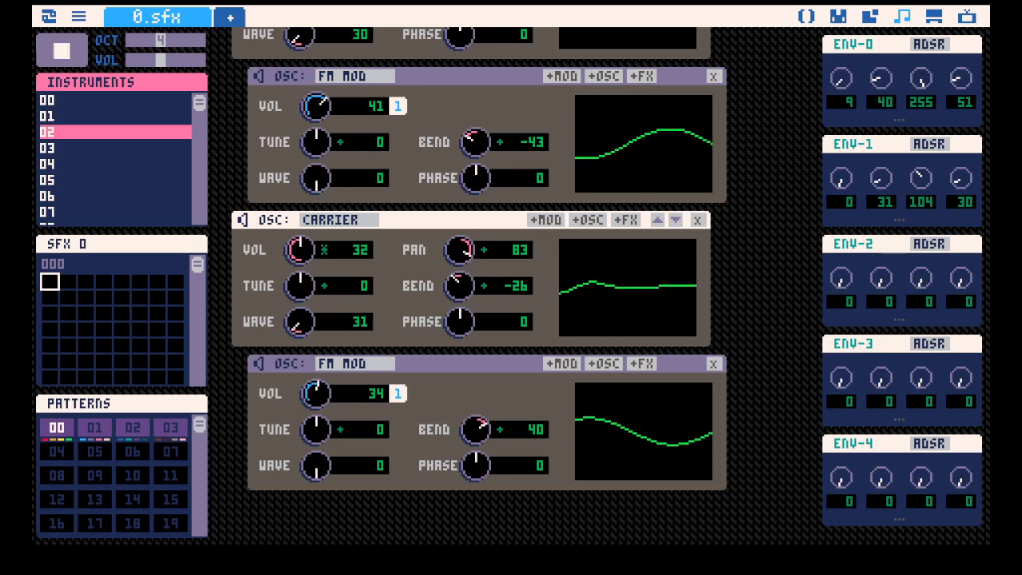
left_click_drag(301, 322, 301, 323)
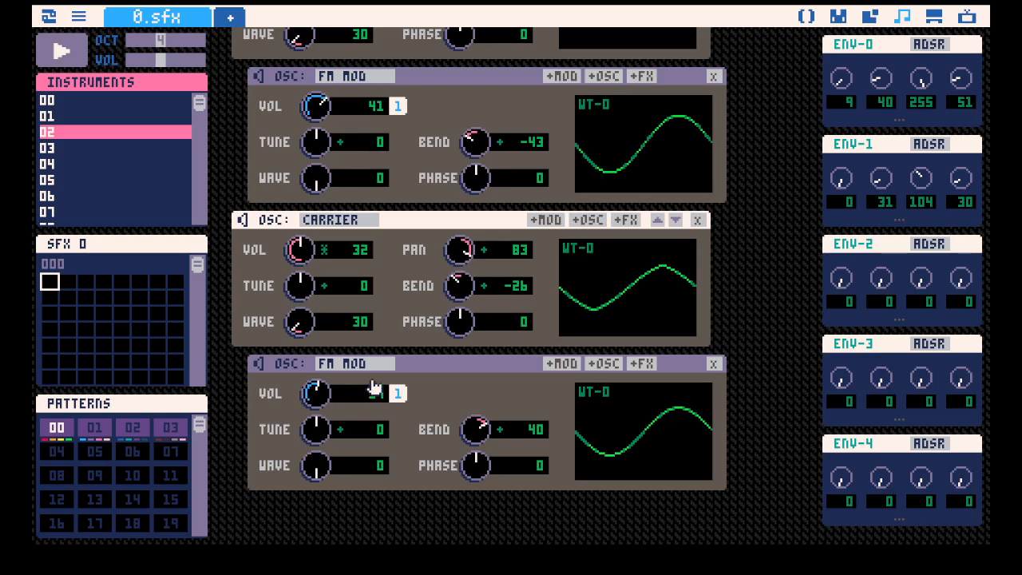
Play instrument 02 to hear the new carrier wave, stop playback and look over the oscillator stack.
scroll(375, 355, "up", 2)
key("space")
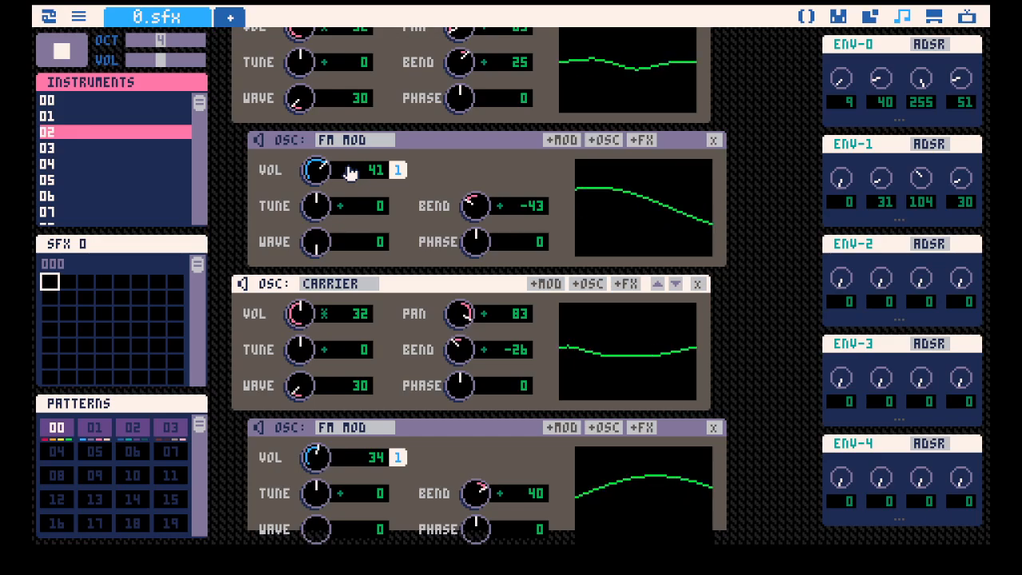
scroll(413, 209, "up", 4)
scroll(413, 209, "up", 1)
key("space")
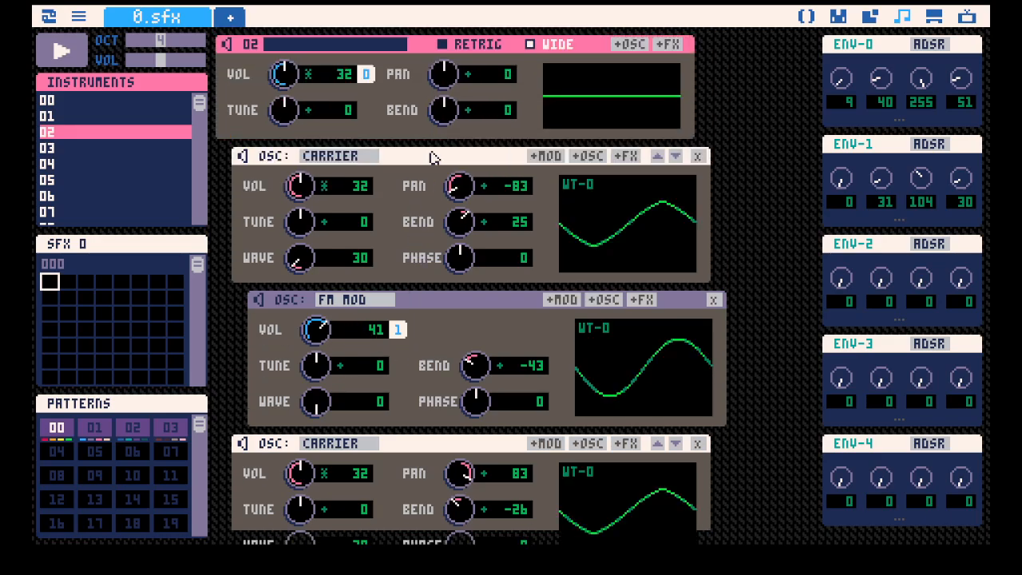
scroll(490, 134, "down", 7)
scroll(493, 138, "up", 3)
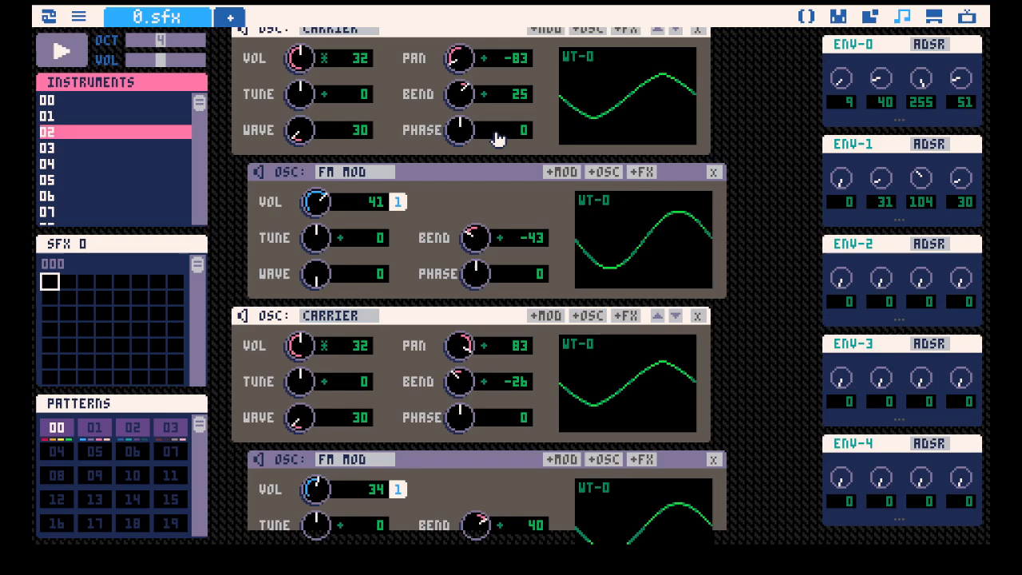
Open instrument 03 and switch its carrier to the WT-1 noise wavetable.
scroll(492, 138, "up", 2)
left_click(106, 149)
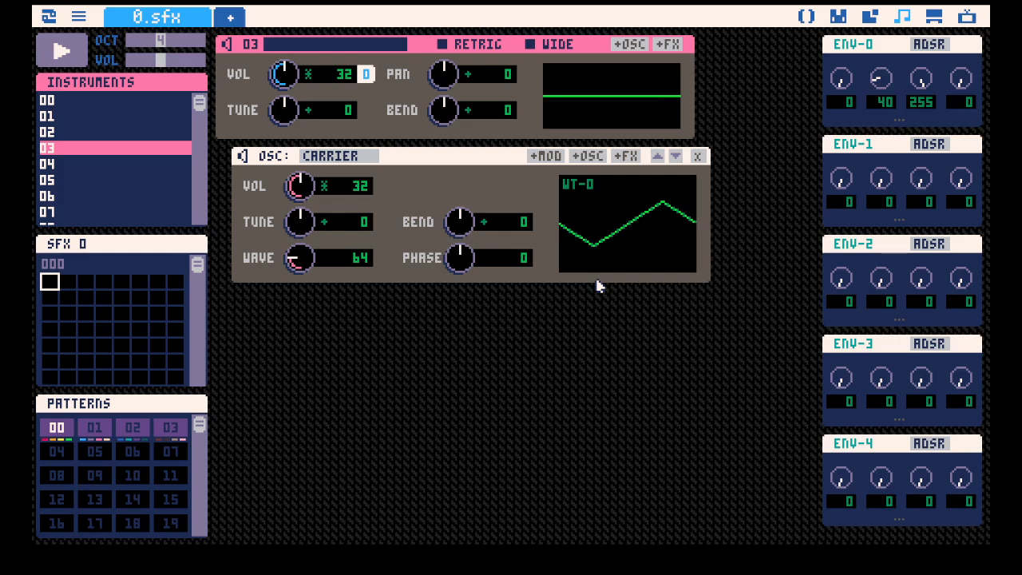
left_click(585, 193)
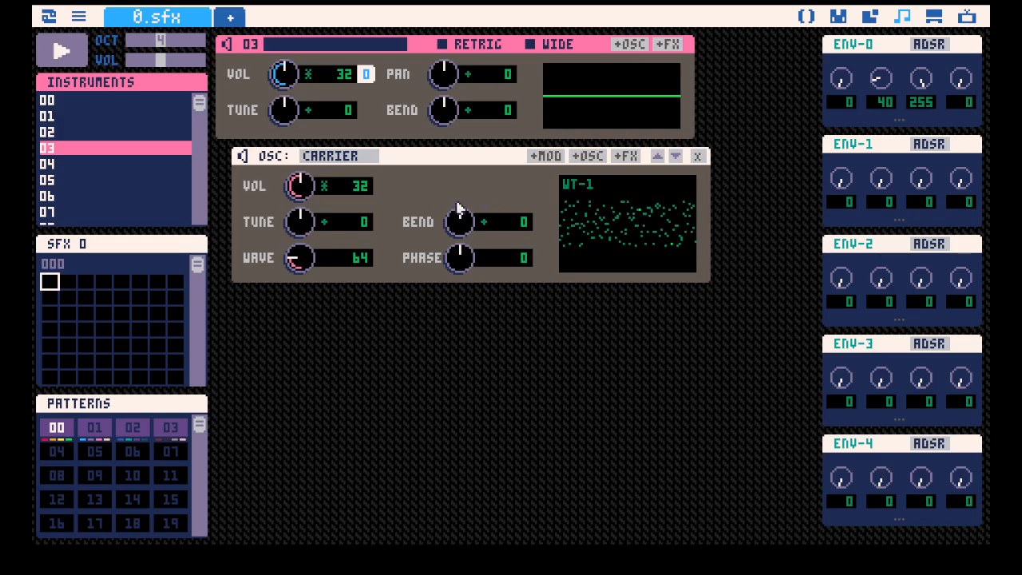
Set ENV-0's sustain to 0 and decay to 16, and set the noise carrier's tune to -17.
left_click_drag(923, 79, 880, 227)
left_click_drag(881, 78, 881, 84)
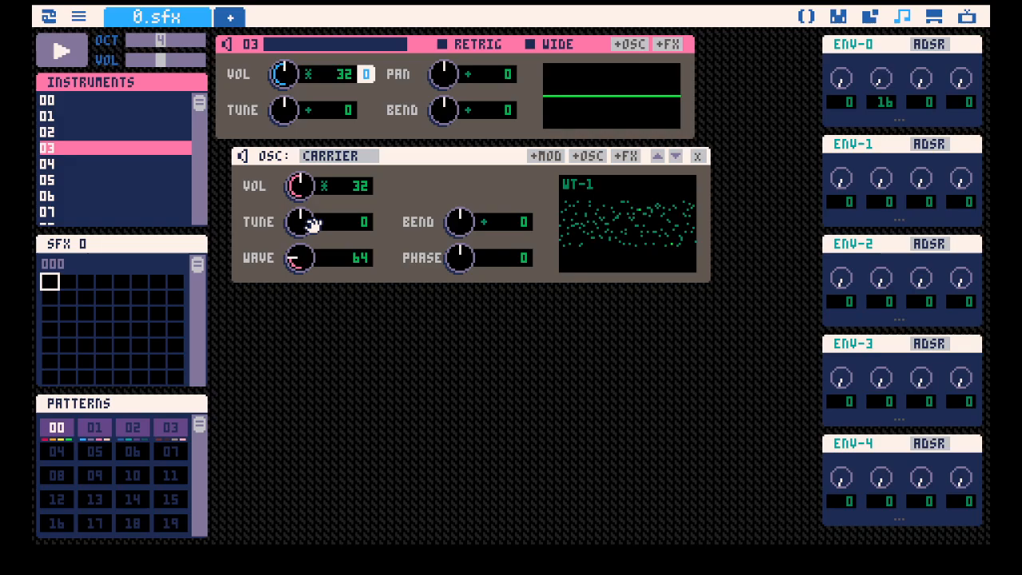
mouse_move(300, 225)
left_mouse_down()
mouse_move(299, 235)
mouse_move(302, 222)
left_mouse_up()
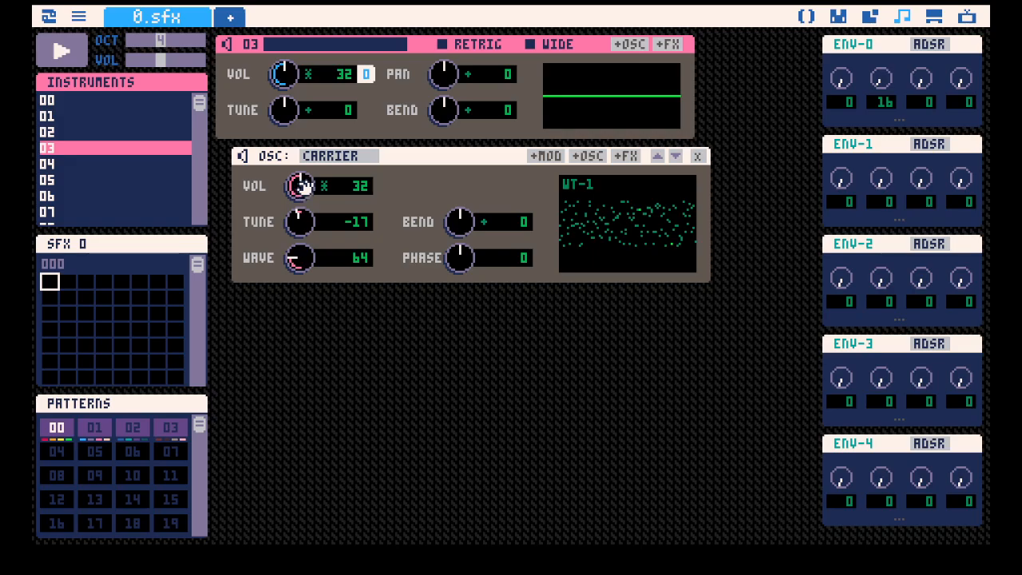
Try several volume levels on the noise carrier, auditioning the sound, and set its volume to 47.
left_click_drag(304, 187, 305, 223)
key("space")
left_click_drag(304, 187, 304, 177)
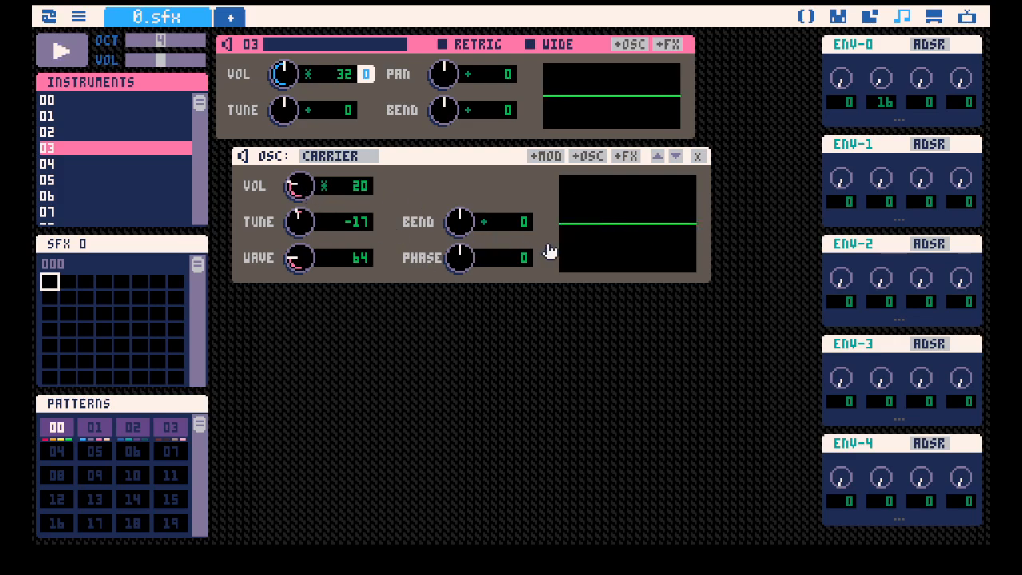
mouse_move(300, 192)
left_mouse_down()
mouse_move(301, 203)
mouse_move(300, 172)
left_mouse_up()
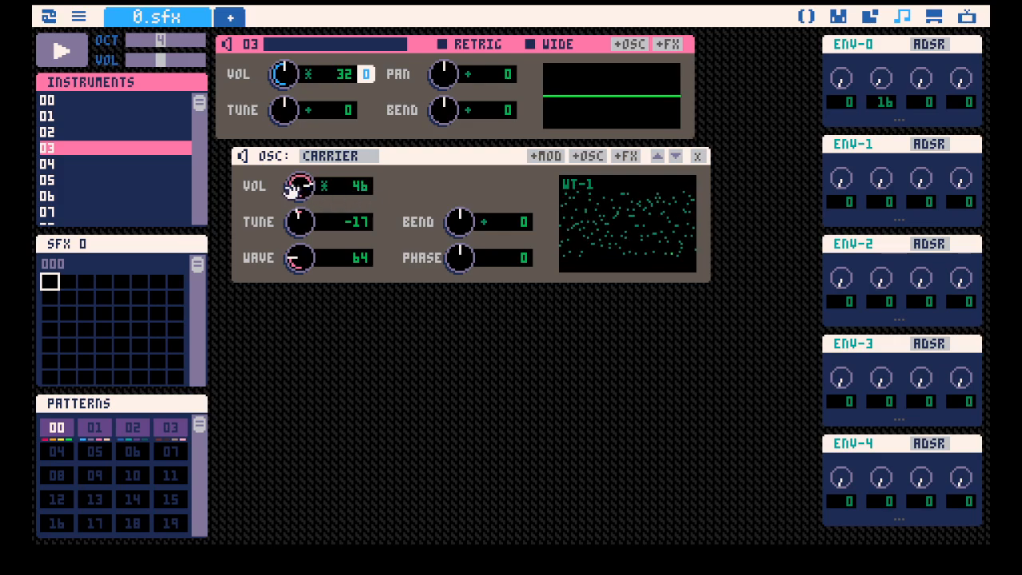
left_click_drag(294, 190, 294, 184)
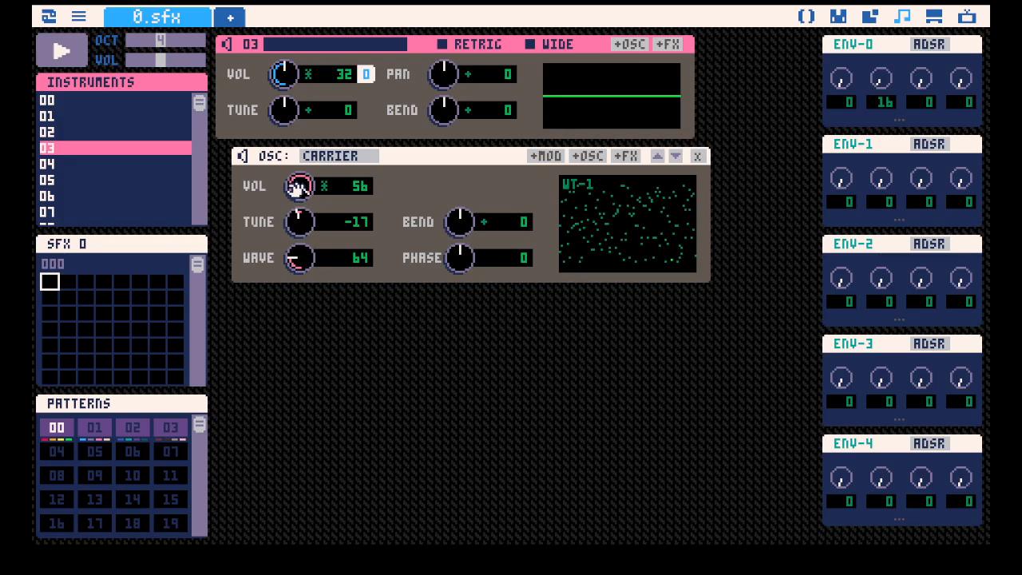
left_click_drag(297, 187, 298, 194)
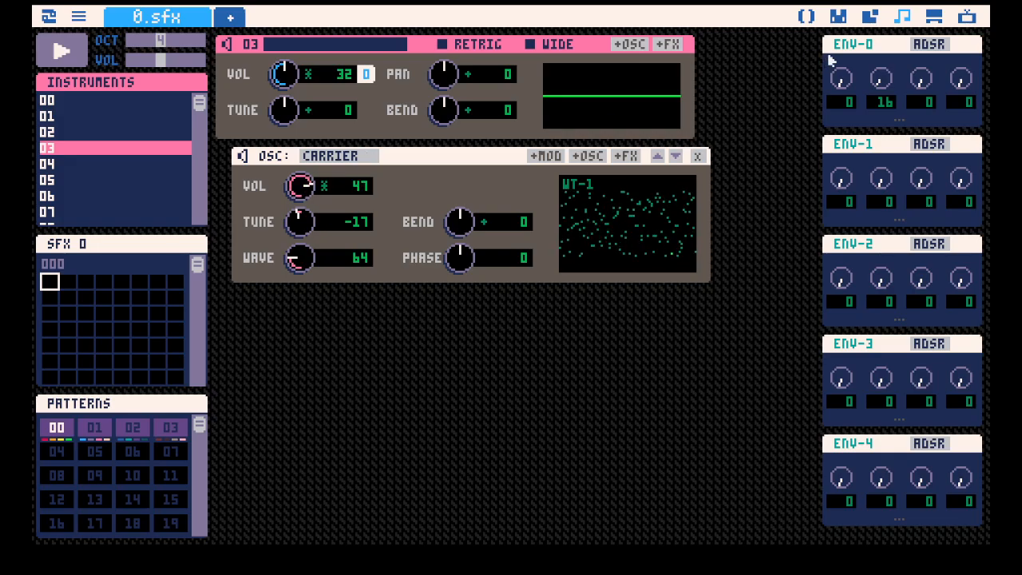
Assign ENV-0 to the noise carrier's volume and set that volume to 55, testing with notes.
left_click_drag(830, 60, 383, 187)
key("q")
key("q")
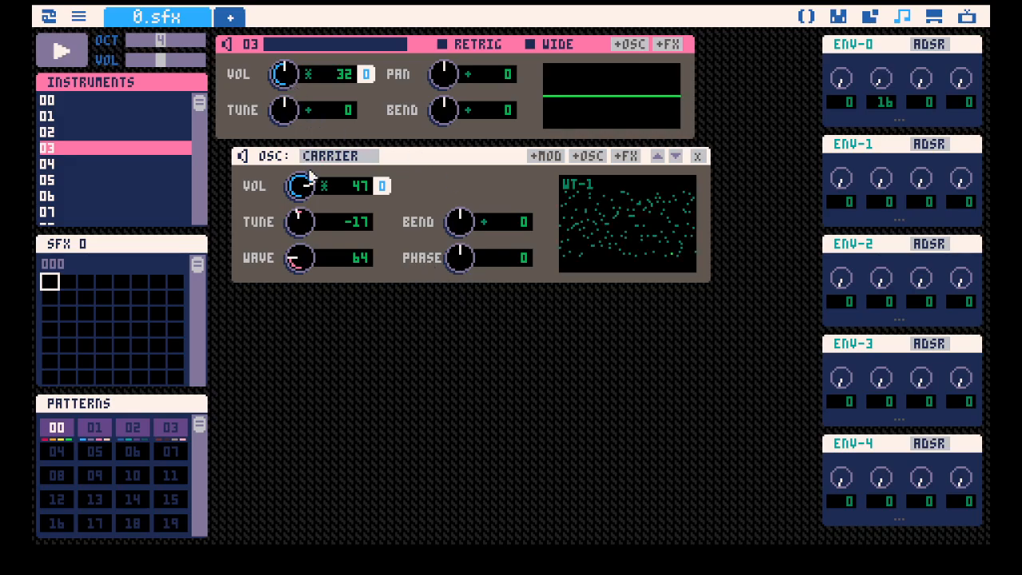
left_click_drag(299, 185, 302, 179)
key("q")
key("q")
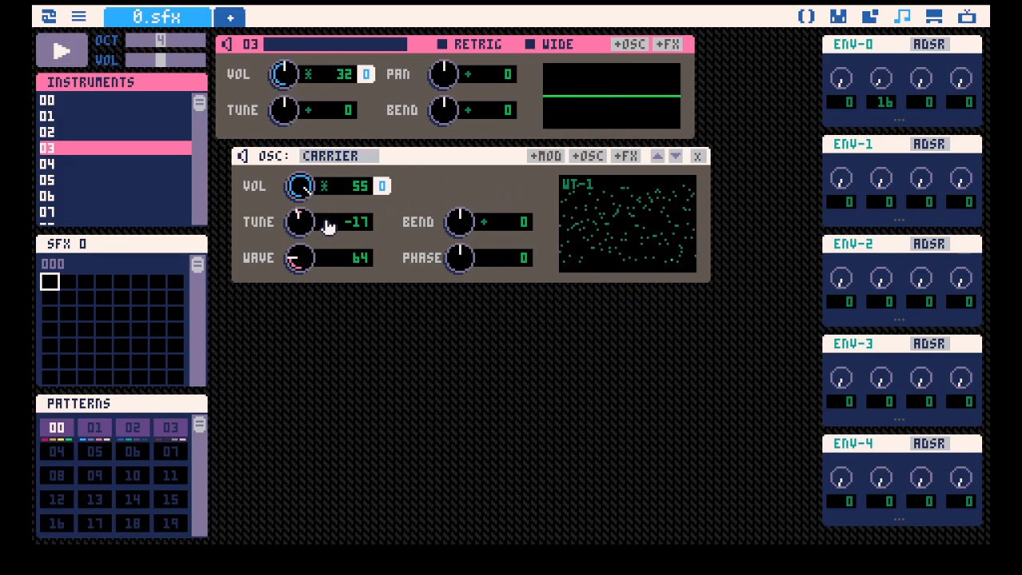
Switch ENV-0 to DATA mode, draw a steeply falling curve from a full first bar and set its speed to 4.
left_click(942, 47)
left_click(934, 45)
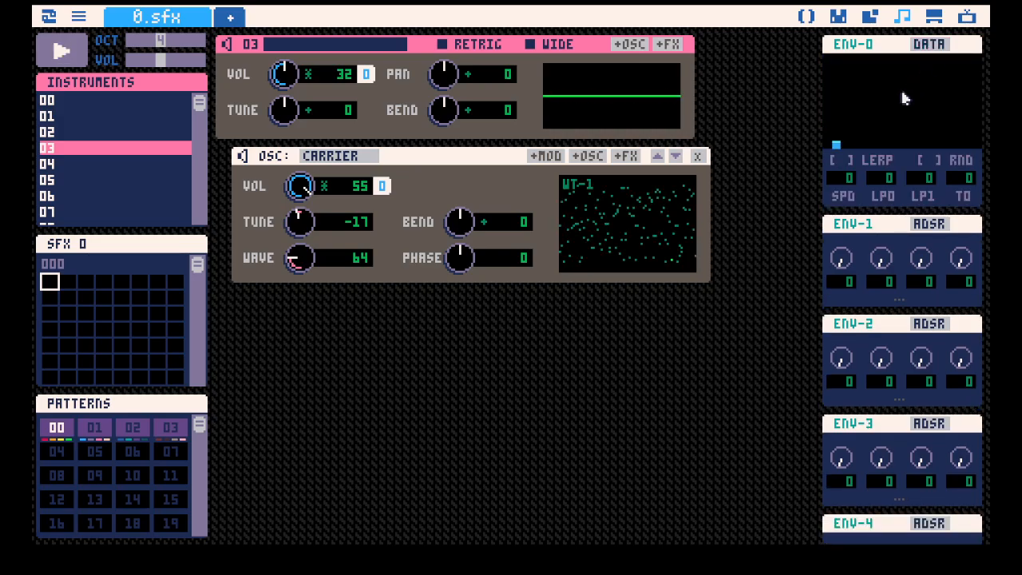
left_click(828, 61)
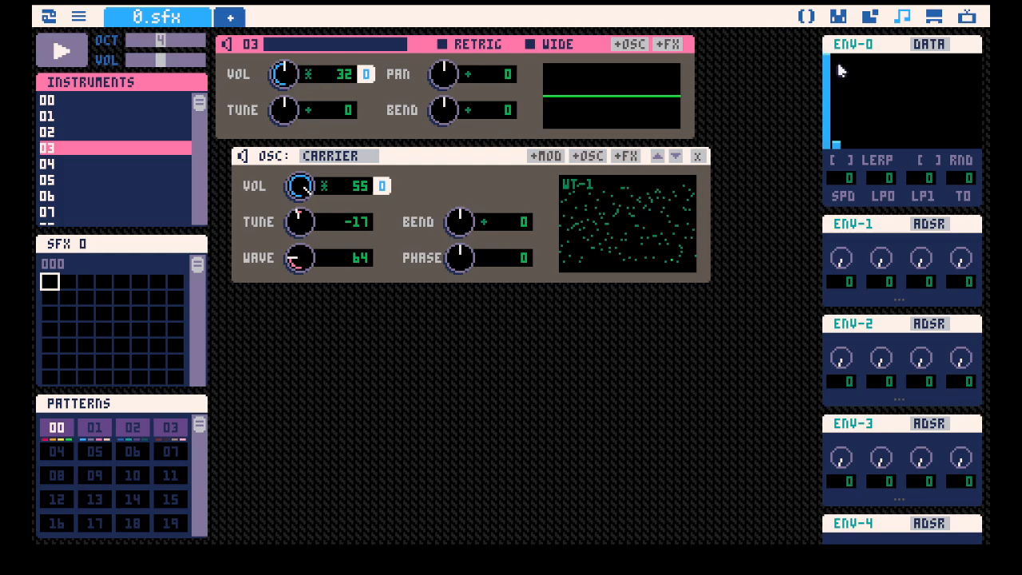
left_click(839, 91)
mouse_move(838, 96)
left_mouse_down()
mouse_move(844, 131)
mouse_move(883, 146)
left_mouse_up()
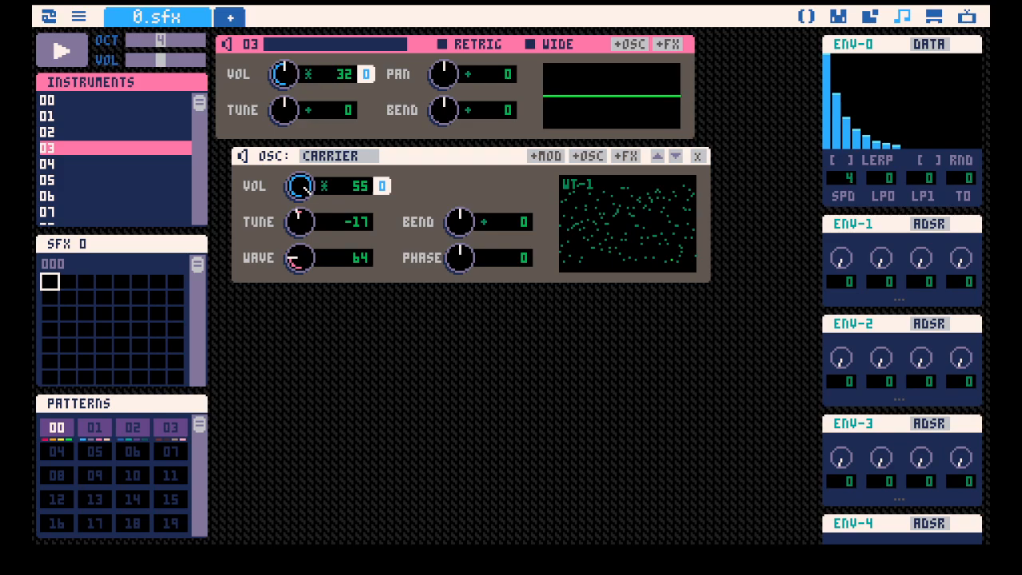
Enable LERP on ENV-0 and raise its second bar to full height, auditioning the sound.
left_click(844, 164)
key("space")
key("space")
left_click(837, 55)
key("space")
key("space")
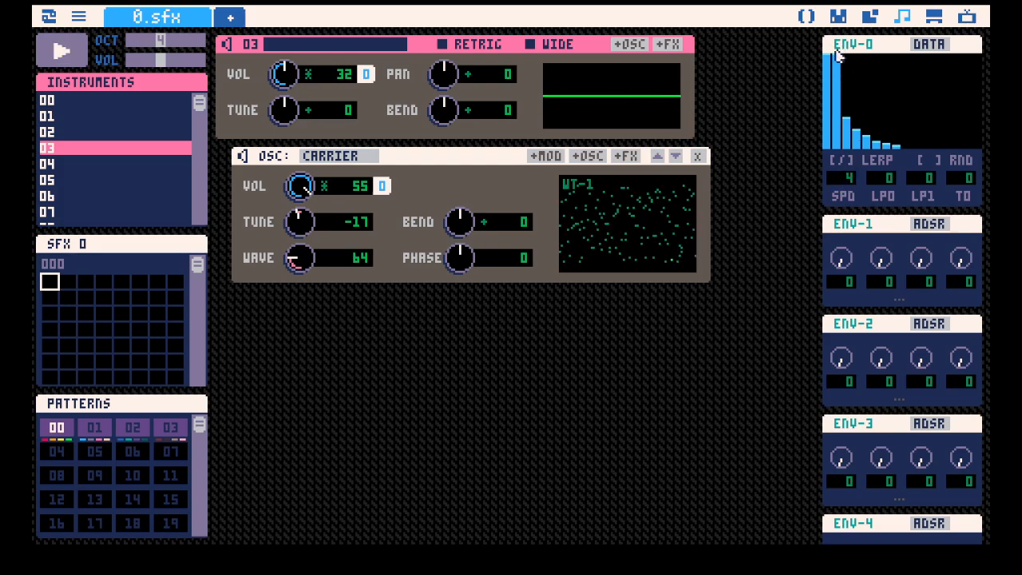
Raise ENV-0's third and fourth bars, auditioning each change.
key("space")
key("space")
left_click(847, 100)
Raise ENV-0's fourth bar further and extend its fading tail to the twelfth bar, auditioning the result.
key("space")
key("space")
key("space")
mouse_move(856, 128)
left_mouse_down()
mouse_move(891, 146)
mouse_move(857, 121)
left_mouse_up()
key("space")
key("space")
key("space")
key("space")
key("space")
key("space")
left_click(855, 111)
key("space")
left_click_drag(926, 144, 936, 147)
key("space")
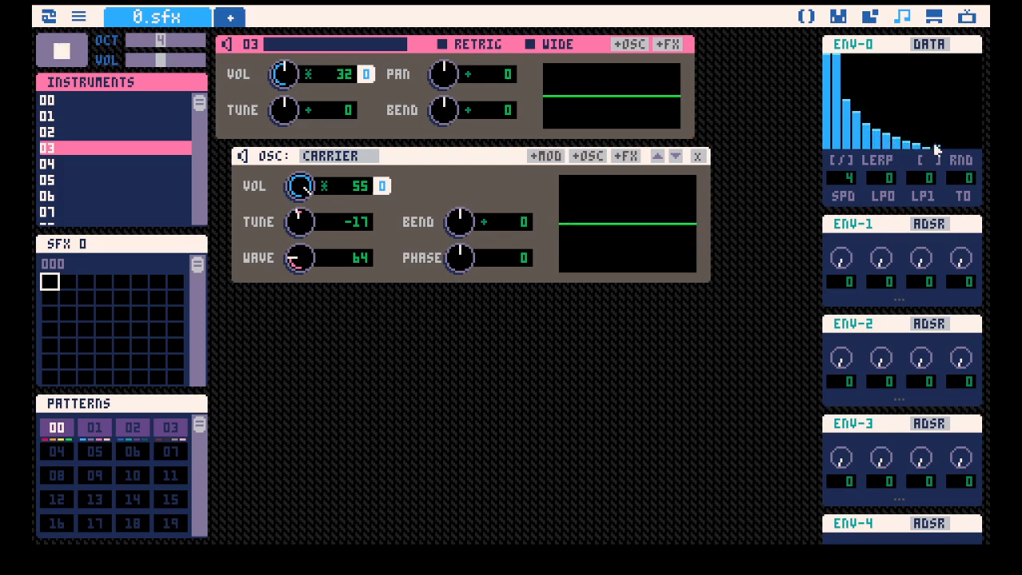
key("space")
key("space")
key("space")
key("space")
key("space")
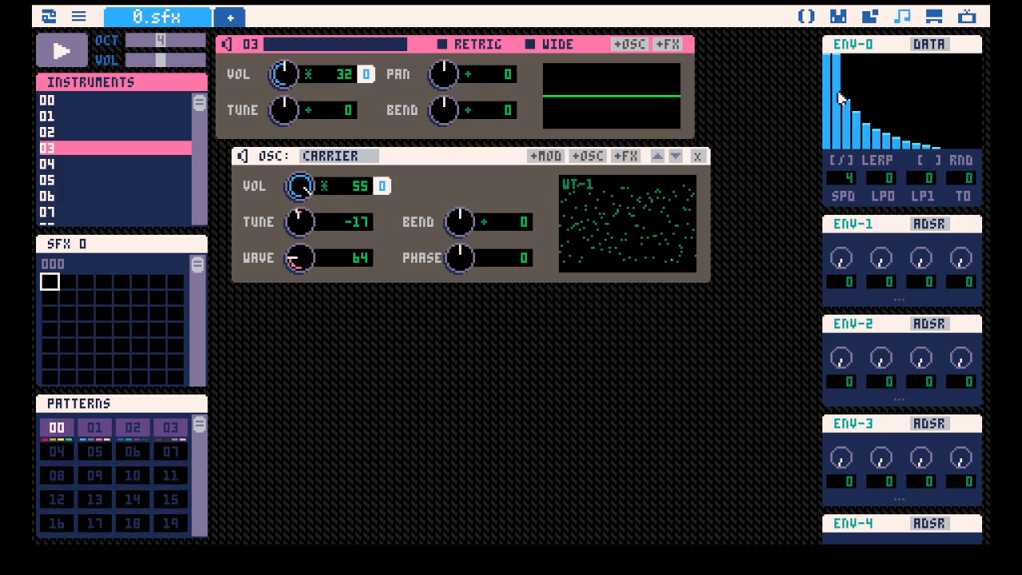
Switch ENV-1 to DATA mode, assign it to the noise carrier's tune and fill its first bar to full height.
left_click(924, 224)
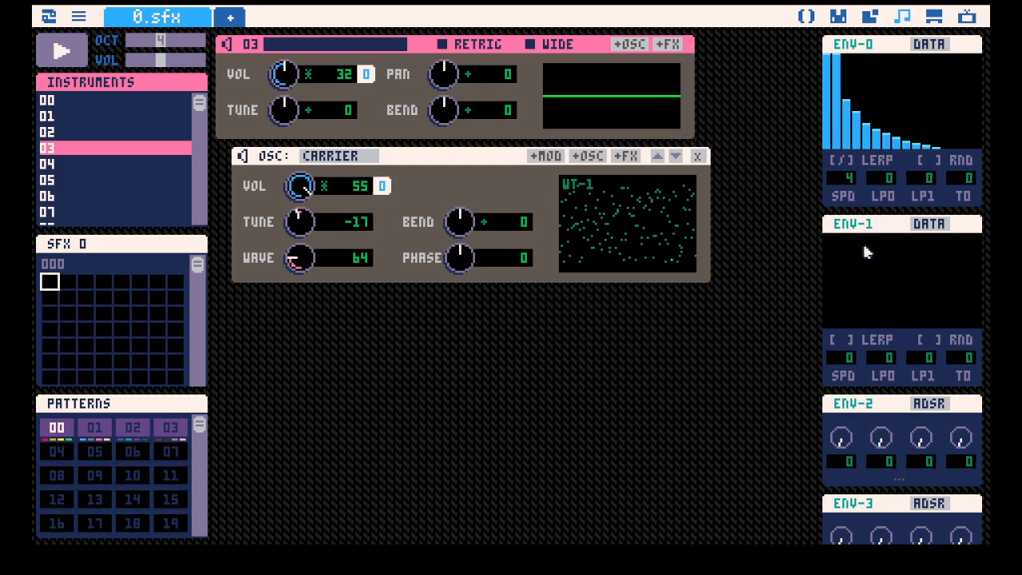
left_click_drag(863, 224, 376, 222)
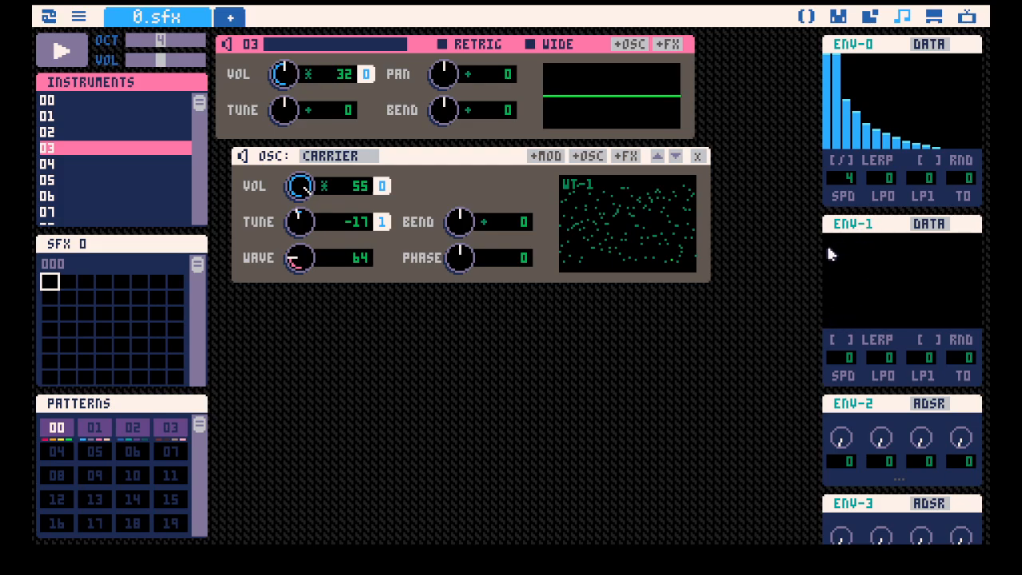
left_click_drag(831, 256, 827, 168)
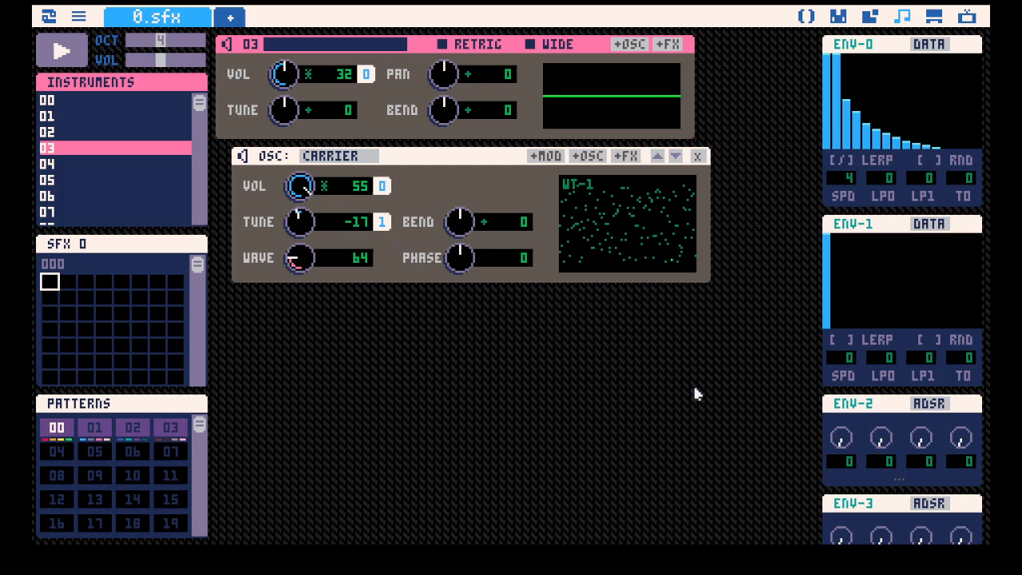
key("space")
Set the noise carrier's tune to -1 and ENV-1's speed to 1, and draw level bars from its third bar onward after a full first bar.
left_click_drag(303, 216, 379, 286)
mouse_move(301, 221)
left_mouse_down()
mouse_move(300, 231)
mouse_move(301, 217)
left_mouse_up()
left_click_drag(832, 277, 831, 266)
left_click_drag(847, 278, 981, 280)
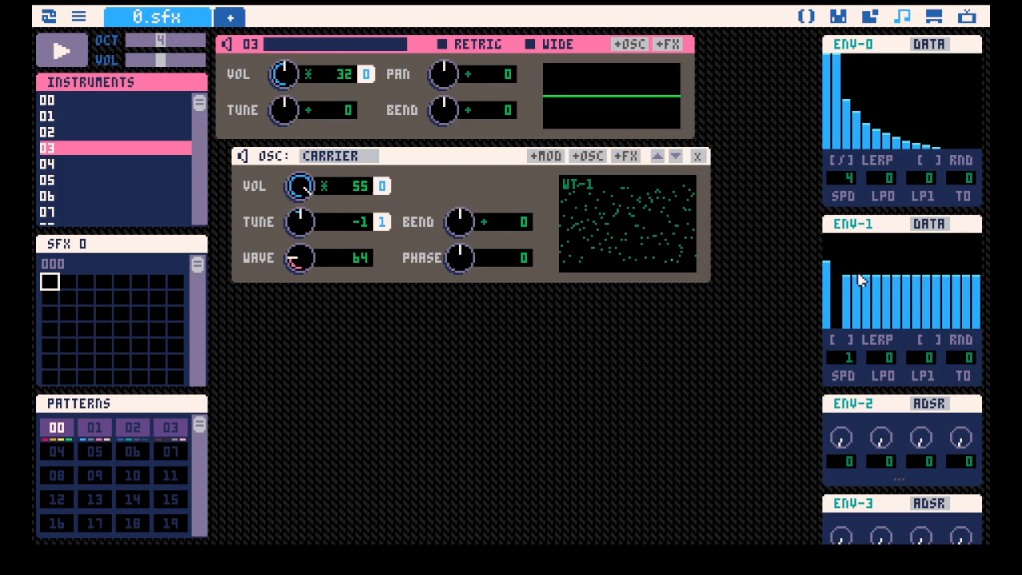
left_click(827, 234)
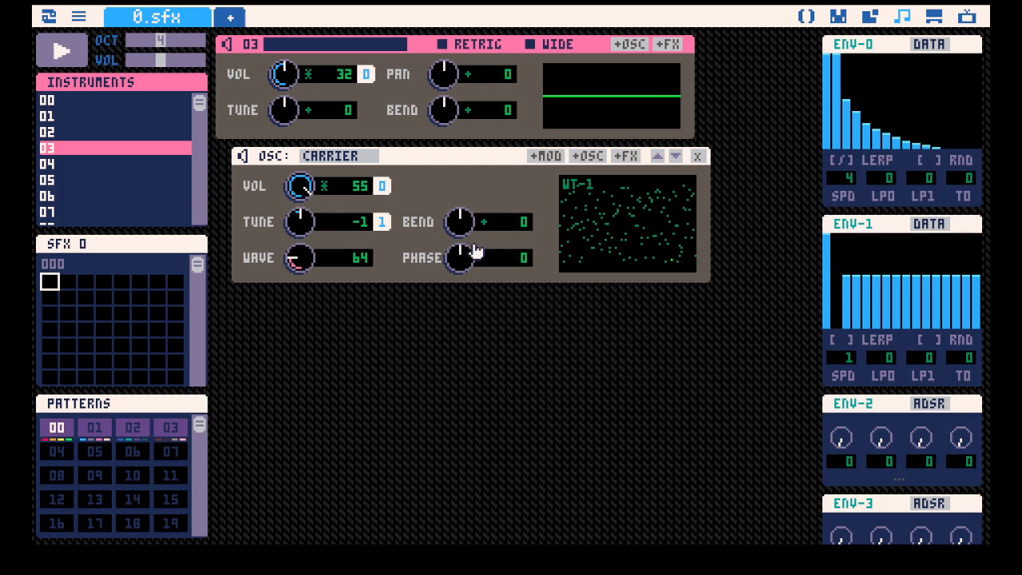
Set ENV-1's speed to 2 and the noise carrier's tune to -3, testing with notes.
left_click_drag(844, 365, 845, 360)
left_click_drag(341, 234, 299, 217)
key("space")
key("q")
left_click_drag(920, 363, 911, 358)
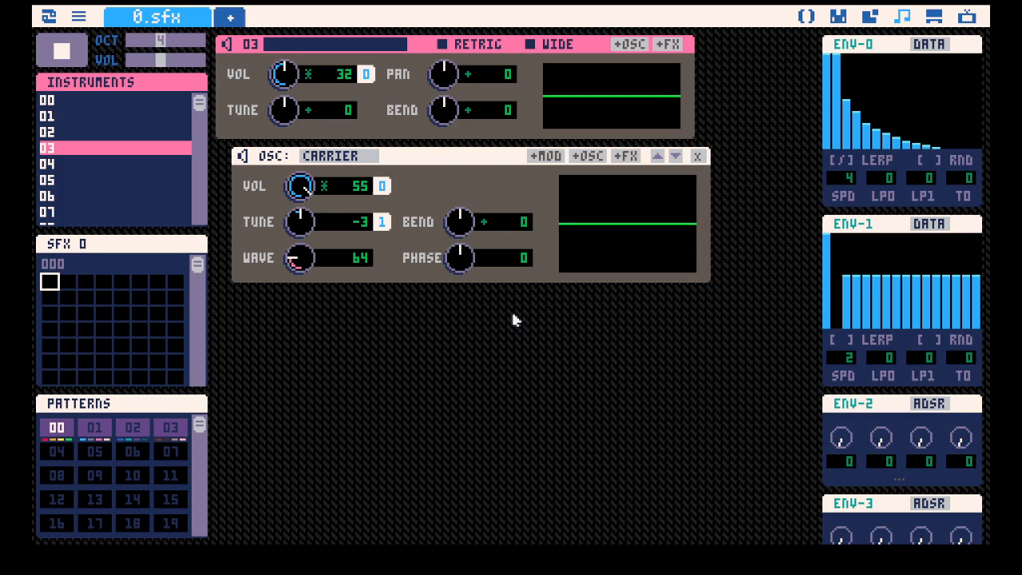
Add a second carrier to instrument 03, set its tune to 18 and assign ENV-2 to that tune.
left_click(631, 45)
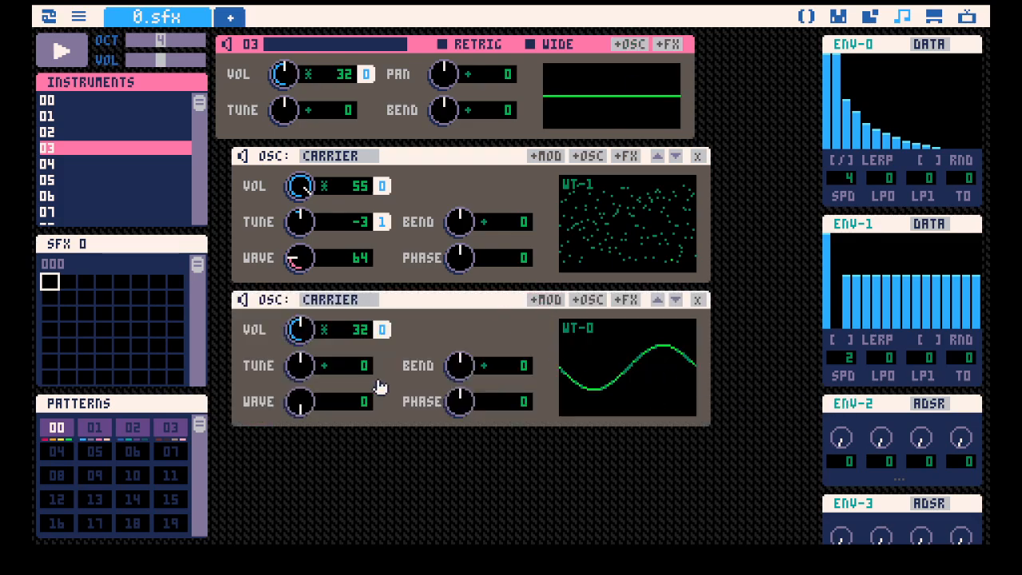
left_click_drag(318, 365, 327, 336)
mouse_move(301, 370)
left_mouse_down()
mouse_move(301, 399)
mouse_move(301, 363)
left_mouse_up()
left_click_drag(874, 409, 383, 368)
key("z")
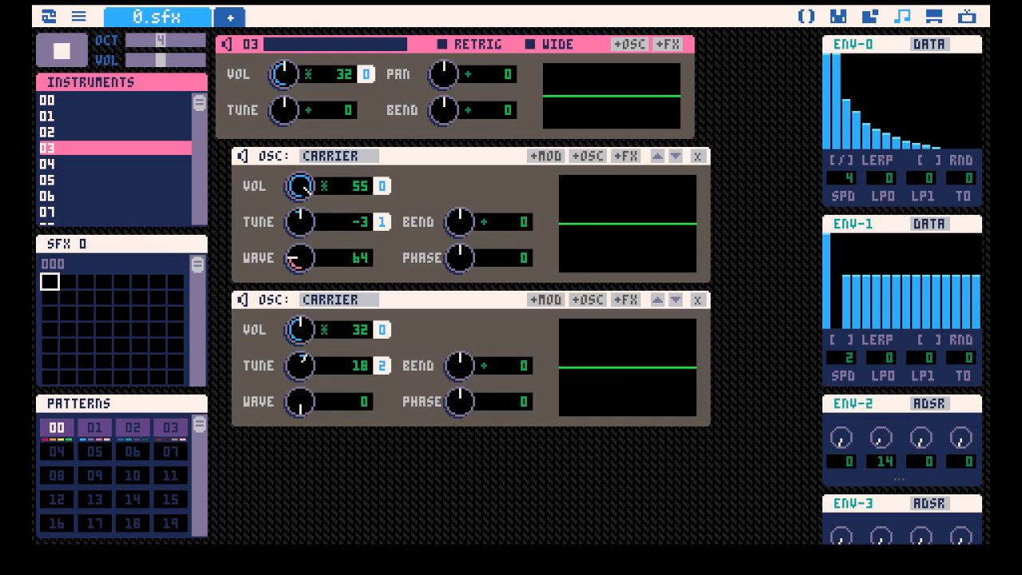
Try a decay of 30 on ENV-2 with a test note, and set the decay to 5.
left_click_drag(881, 439, 889, 428)
key("z")
scroll(888, 431, "down", 3)
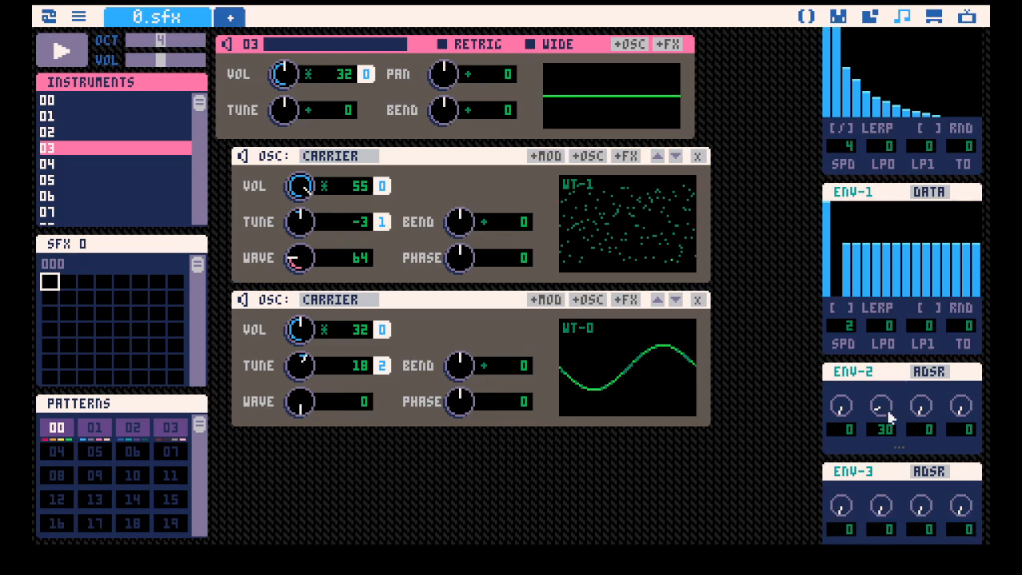
left_click_drag(897, 360, 793, 373)
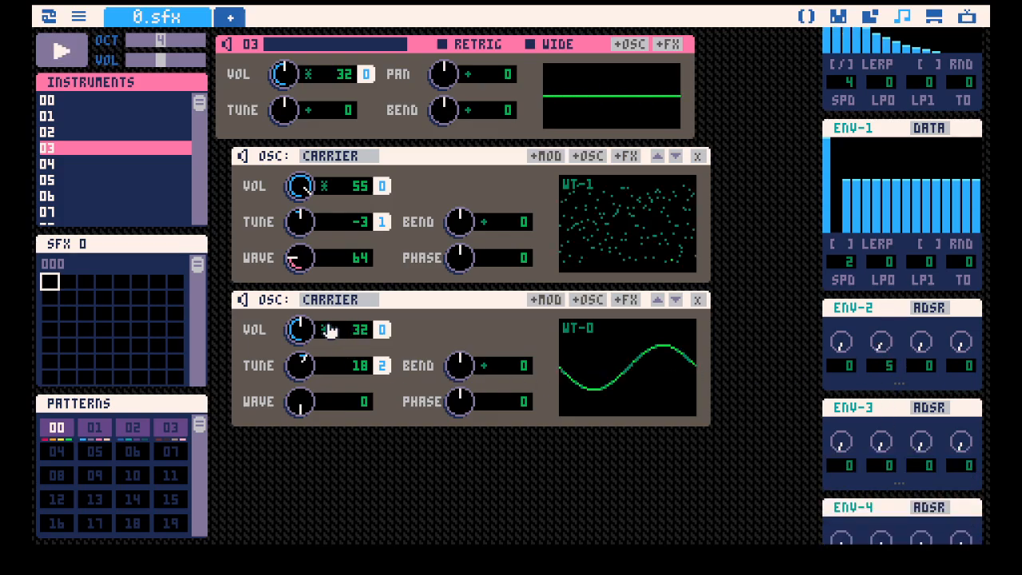
Set the second carrier's volume to 64 and tune to 43, and the noise carrier's volume to 35, testing with notes.
left_click_drag(305, 333, 307, 309)
key("z")
key("z")
left_click_drag(303, 193, 303, 209)
left_click_drag(303, 367, 303, 348)
key("z")
key("z")
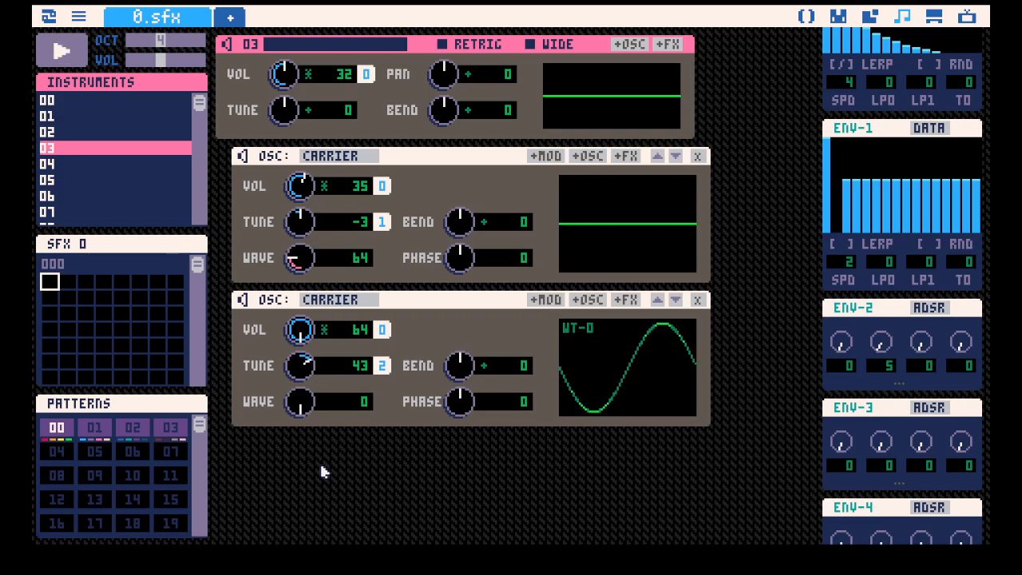
key("z")
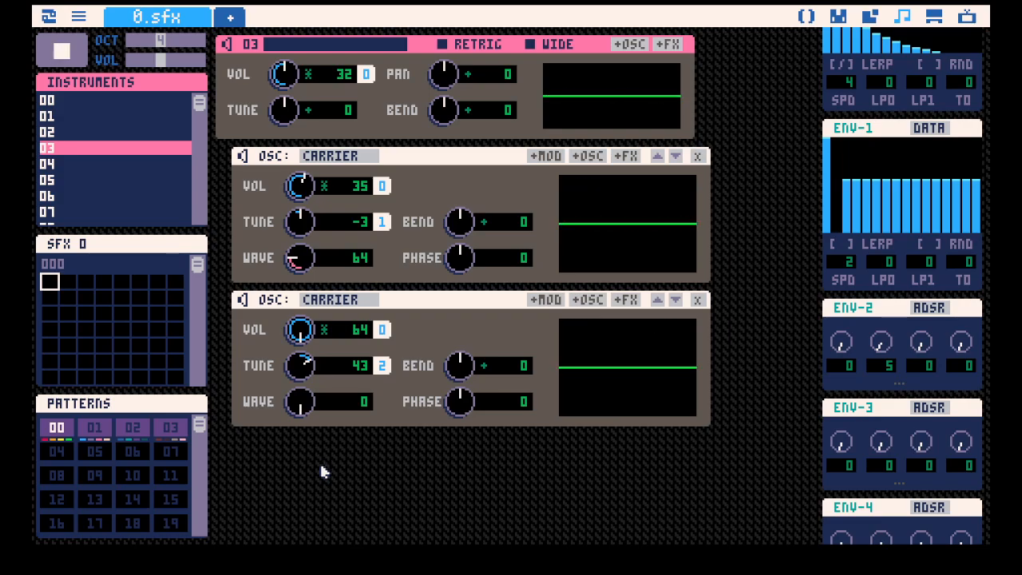
Compare instrument 03 with instruments 01 and 02 by switching between them and playing sounds.
left_click(107, 133)
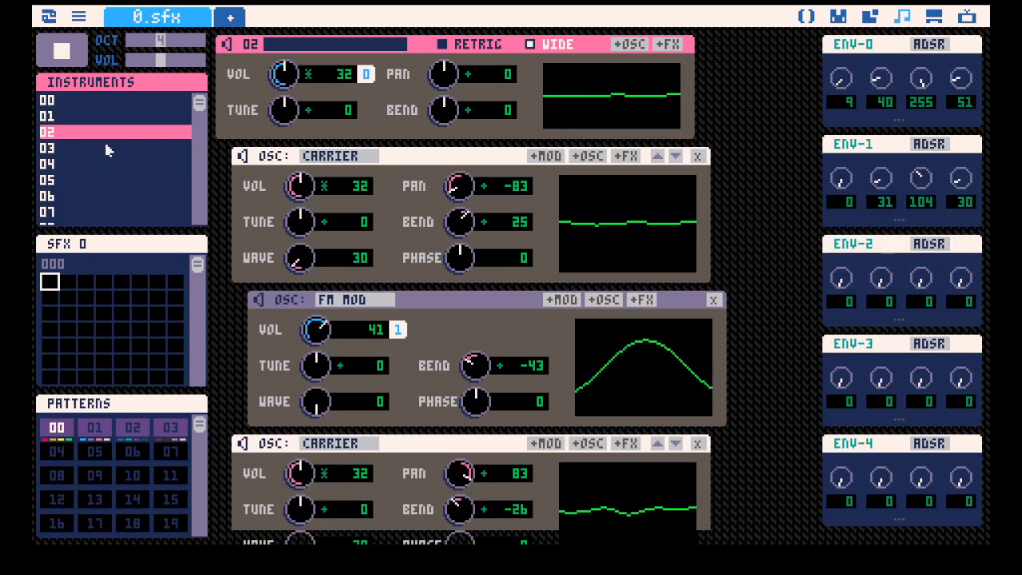
left_click(105, 147)
left_click(99, 118)
left_click(80, 148)
left_click(71, 116)
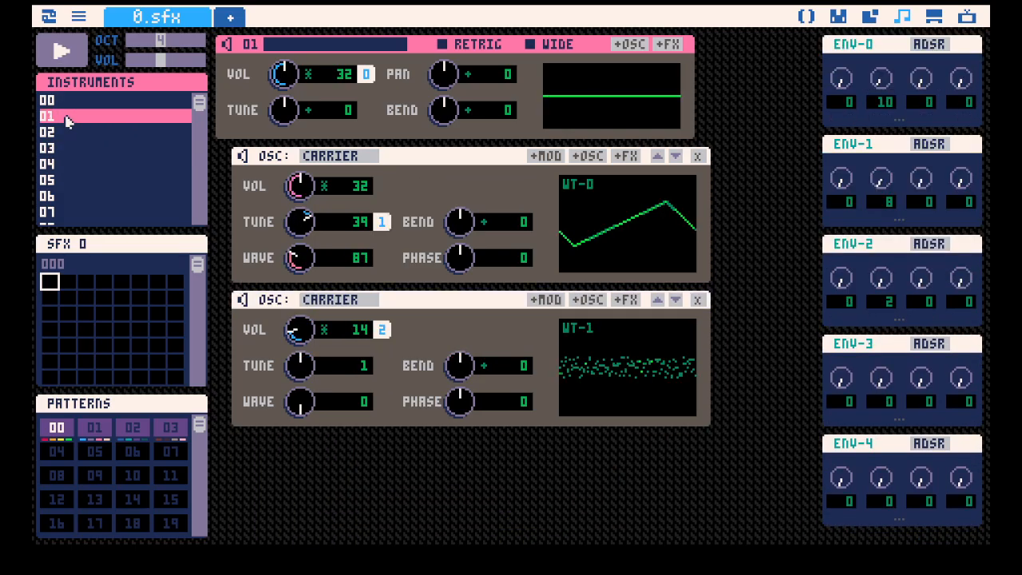
left_click(75, 149)
key("space")
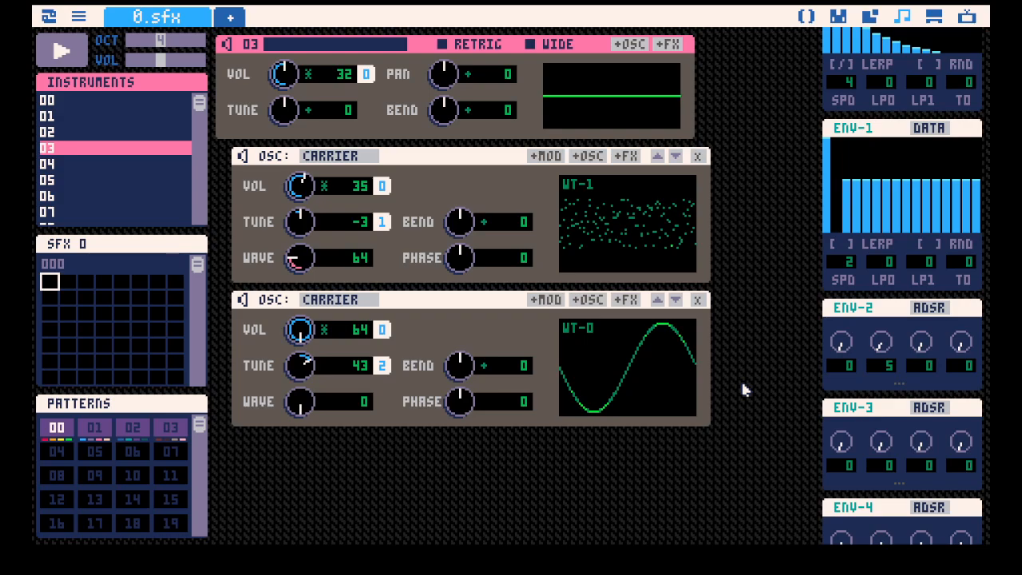
Add a third carrier to instrument 03 and mute the first two carriers.
scroll(920, 263, "up", 2)
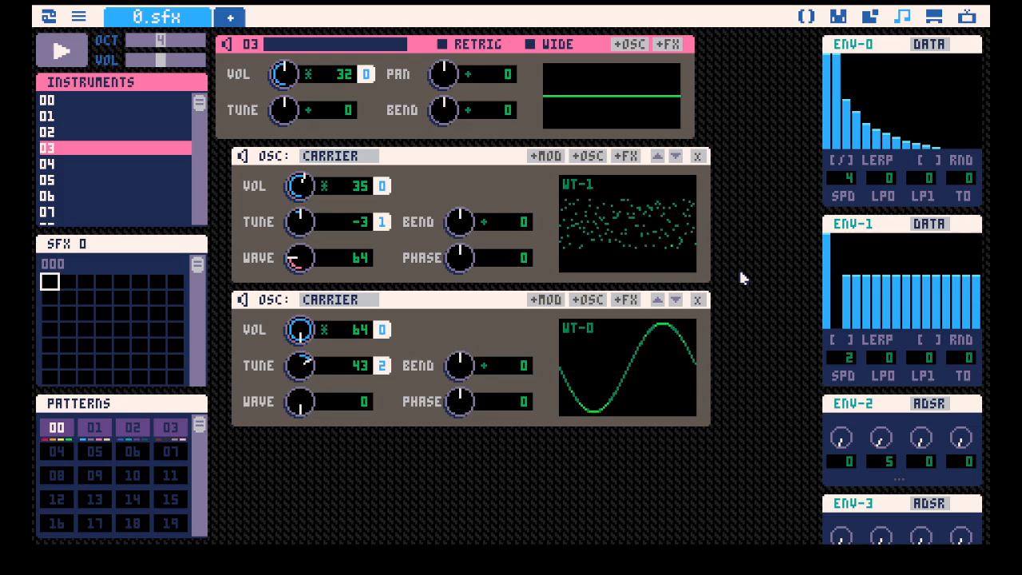
left_click(634, 45)
scroll(598, 315, "down", 2)
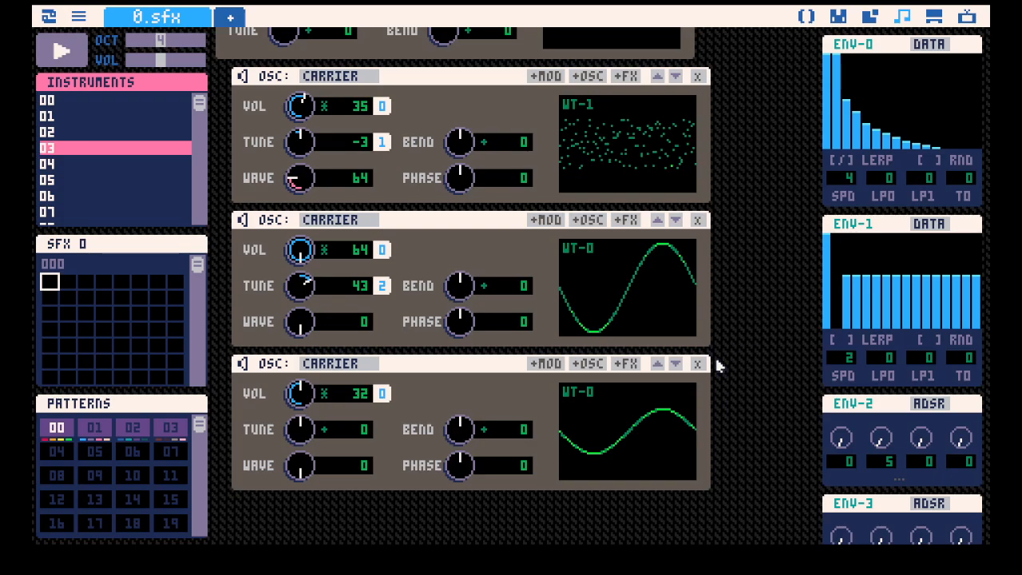
left_click(243, 221)
scroll(243, 215, "up", 2)
left_click(243, 157)
scroll(320, 219, "down", 2)
Detach ENV-0 from the third carrier's volume, audition it and add an FM modulator to that carrier.
left_click(387, 399)
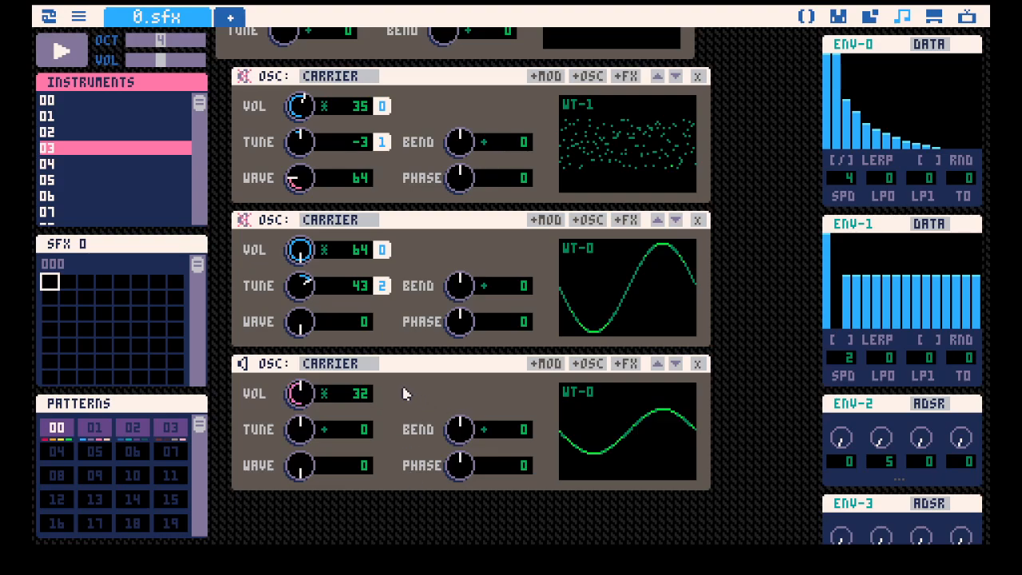
key("space")
left_click(546, 364)
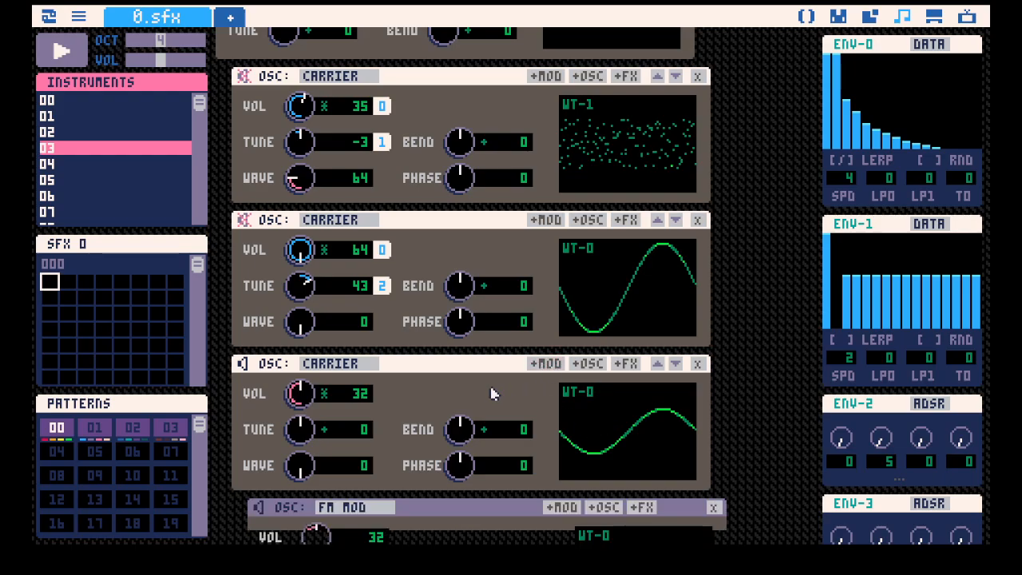
Switch the FM modulator's tune to multiply mode, set its ratio to 7/5 and audition it.
scroll(456, 367, "down", 3)
left_click(341, 430)
left_click(341, 430)
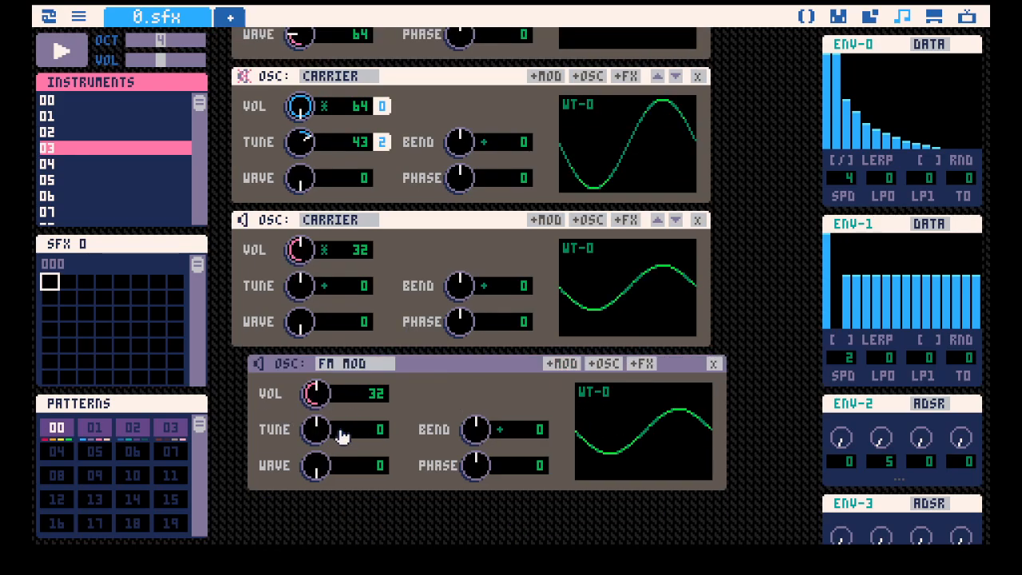
left_click(341, 430)
left_click_drag(316, 429, 317, 384)
key("space")
key("space")
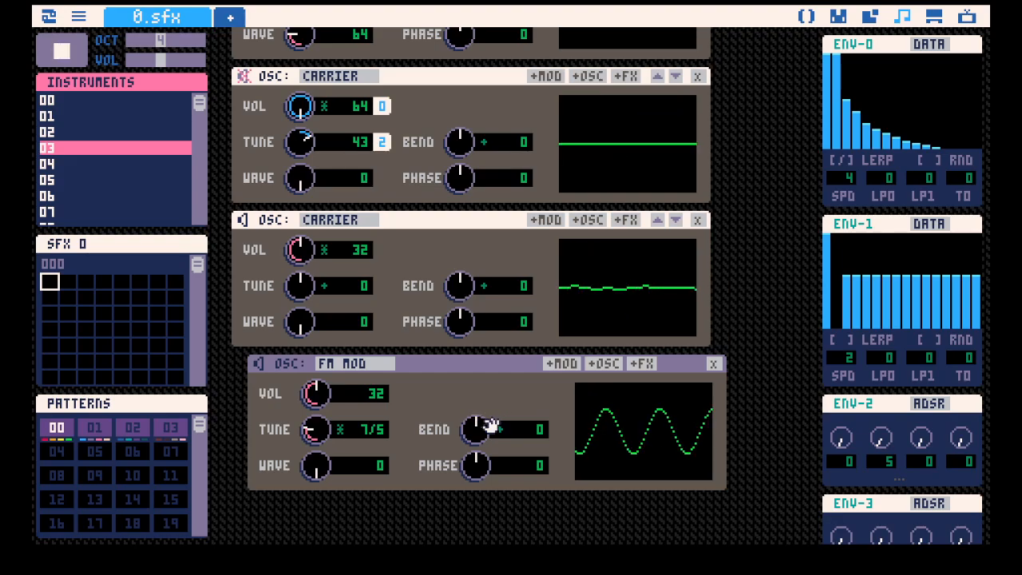
key("space")
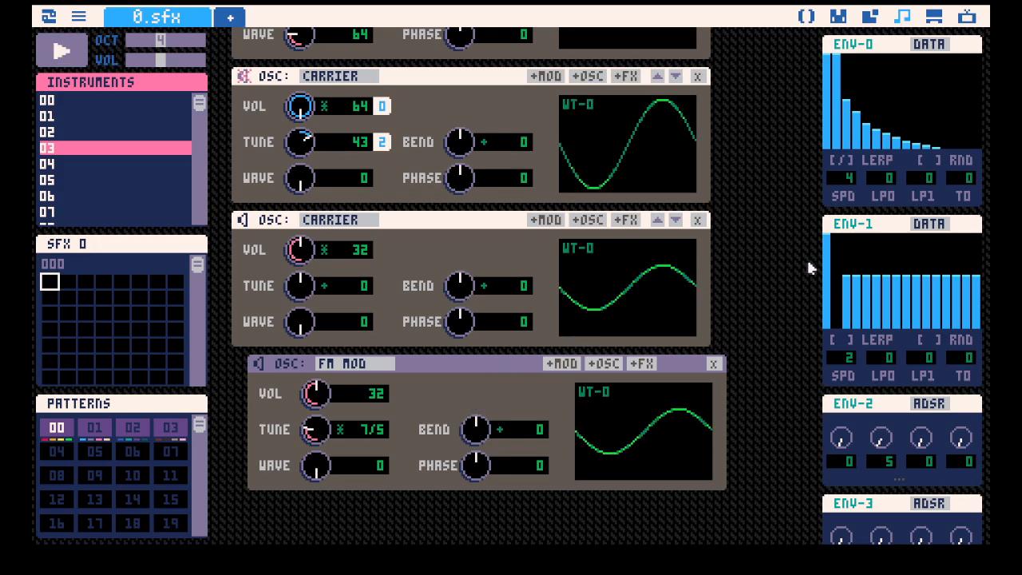
Attach ENV-3 to the third carrier's volume, set the envelope's decay to 22 and audition the sound.
scroll(837, 242, "down", 2)
left_click_drag(851, 375, 359, 250)
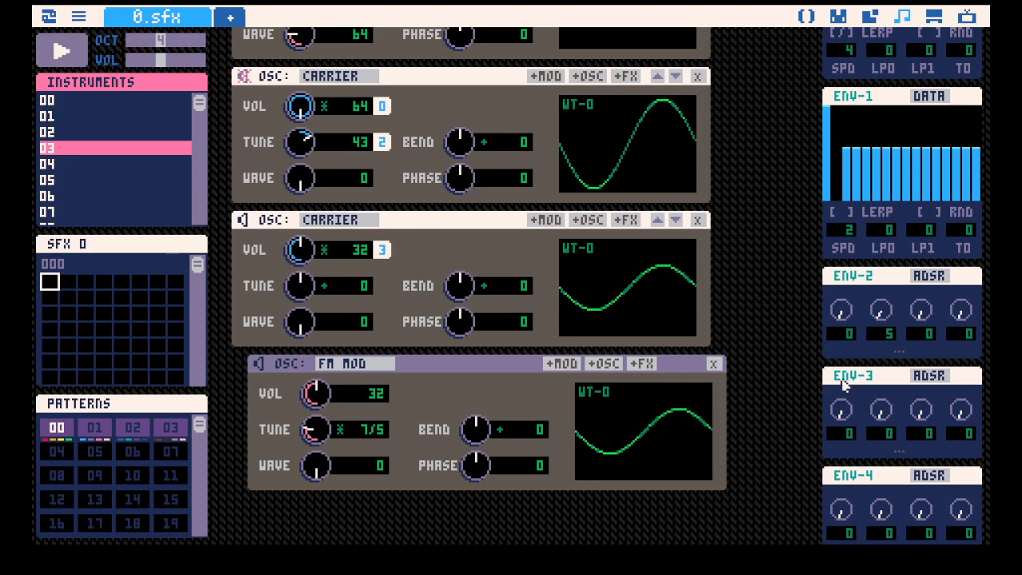
left_click_drag(881, 409, 882, 404)
key("space")
key("space")
key("space")
key("space")
key("space")
key("space")
key("space")
key("space")
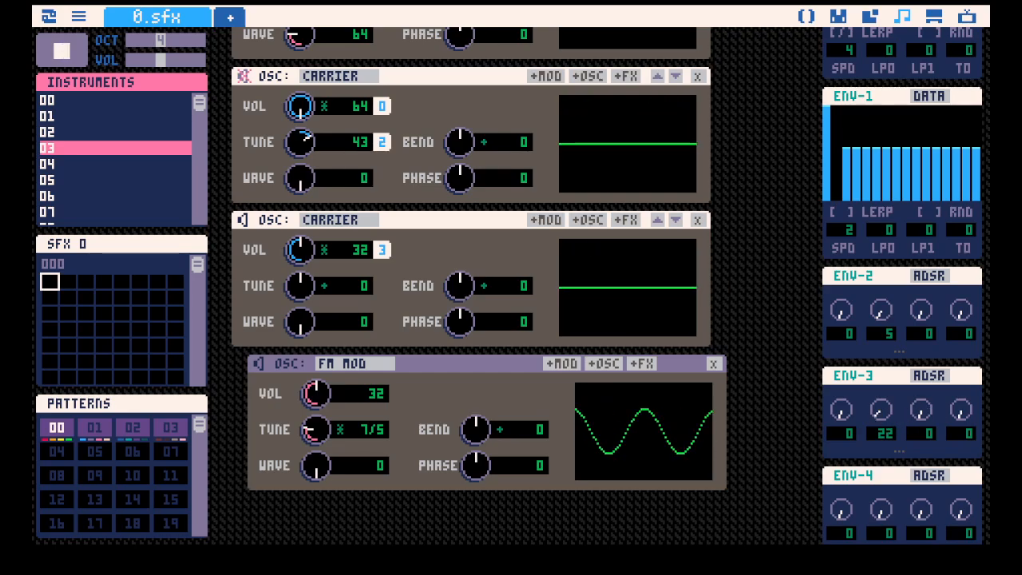
key("space")
Switch the third carrier's tune to absolute mode, set it to 60 and audition it.
left_click(325, 288)
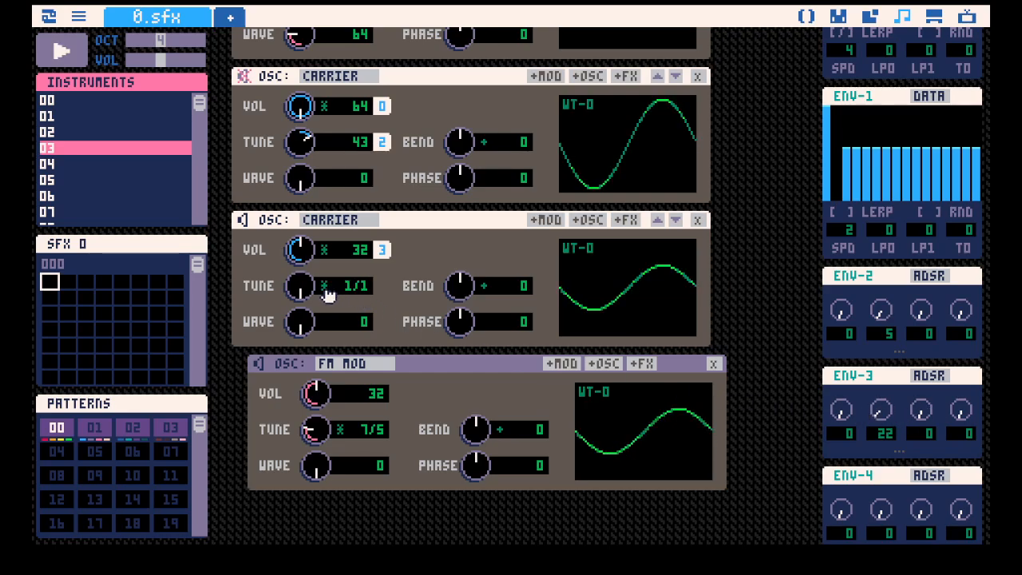
left_click(326, 289)
key("space")
left_click_drag(313, 295, 313, 246)
key("space")
key("space")
key("space")
key("space")
Unmute the first two carriers of instrument 03.
scroll(289, 159, "up", 1)
scroll(274, 141, "up", 2)
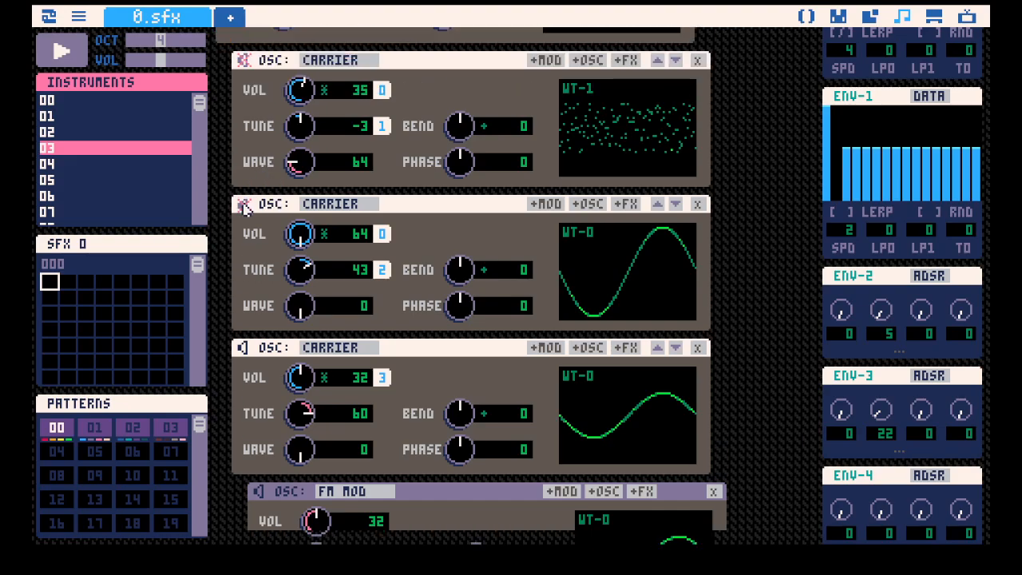
scroll(245, 208, "up", 2)
scroll(535, 264, "down", 6)
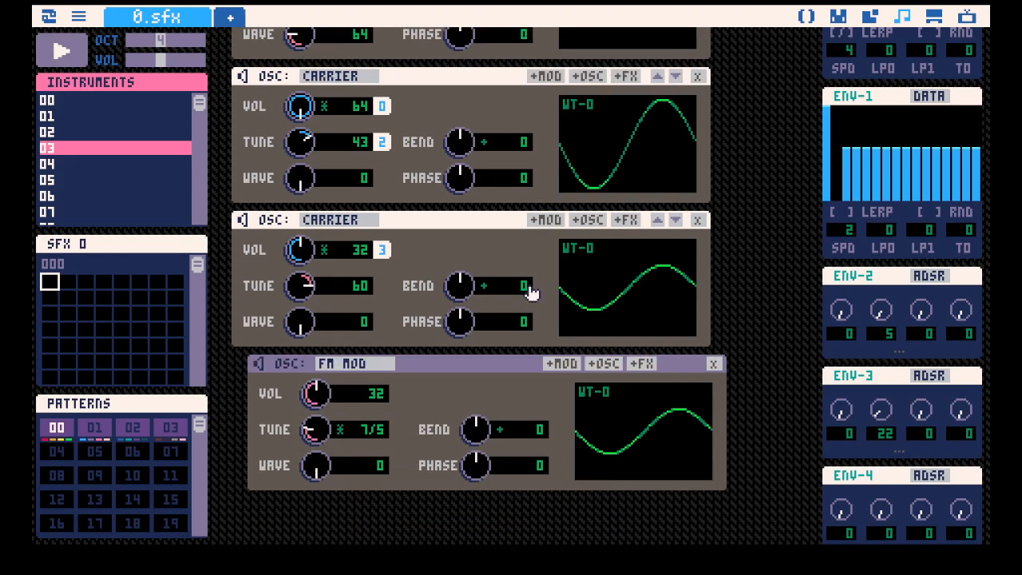
Set the third carrier's volume to 14 and tune to 66, auditioning the full mix with repeated notes.
left_click_drag(299, 256, 301, 283)
key("q")
key("q")
key("q")
key("q")
Set ENV-3's decay to 7, the FM modulator's tune ratio to 13/5 and the third carrier's tune to 60, testing with notes.
key("q")
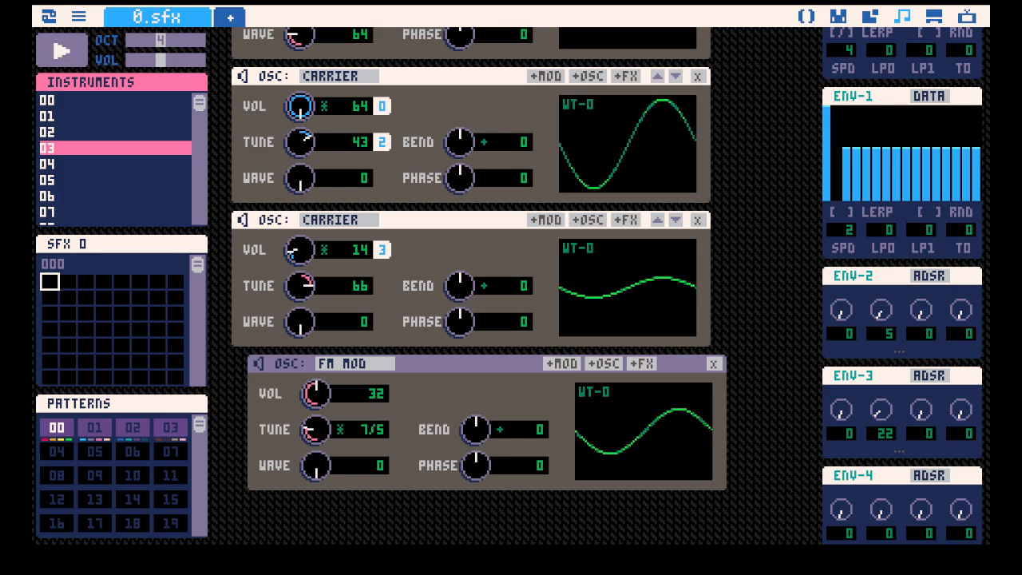
key("q")
key("q")
key("q")
left_click_drag(882, 410, 881, 440)
key("q")
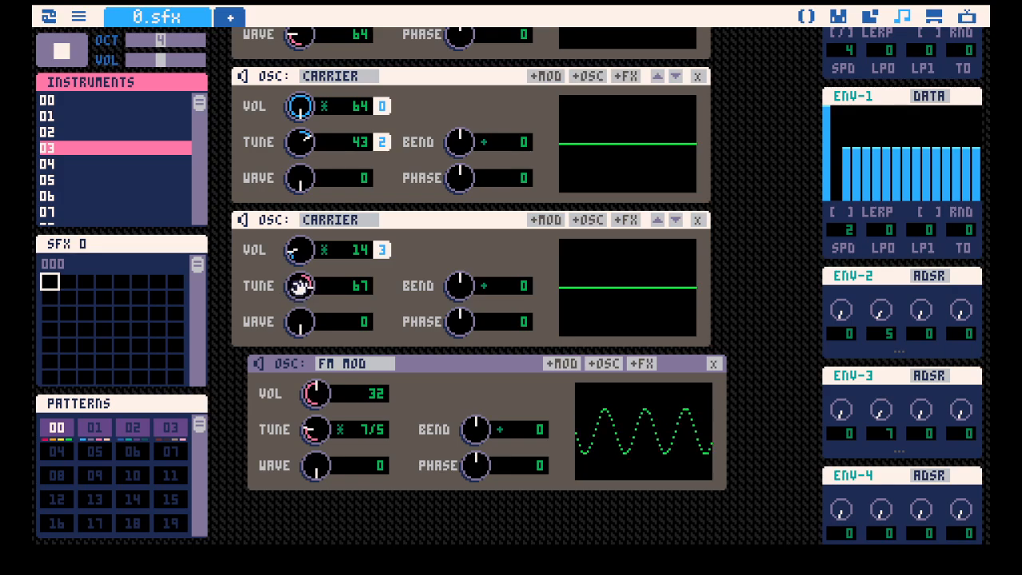
left_click_drag(301, 288, 301, 166)
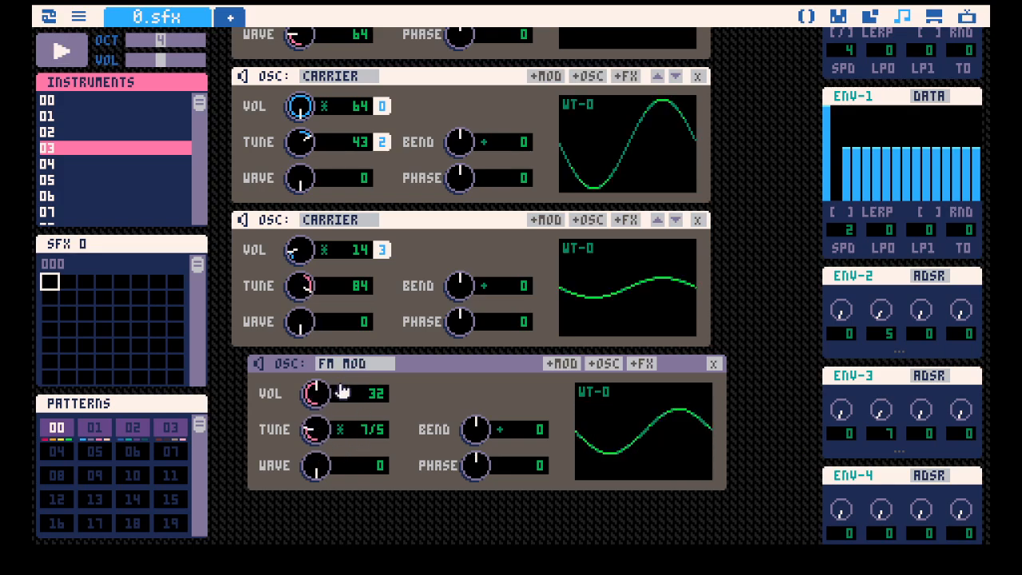
left_click_drag(313, 429, 313, 403)
key("q")
left_click_drag(298, 285, 298, 323)
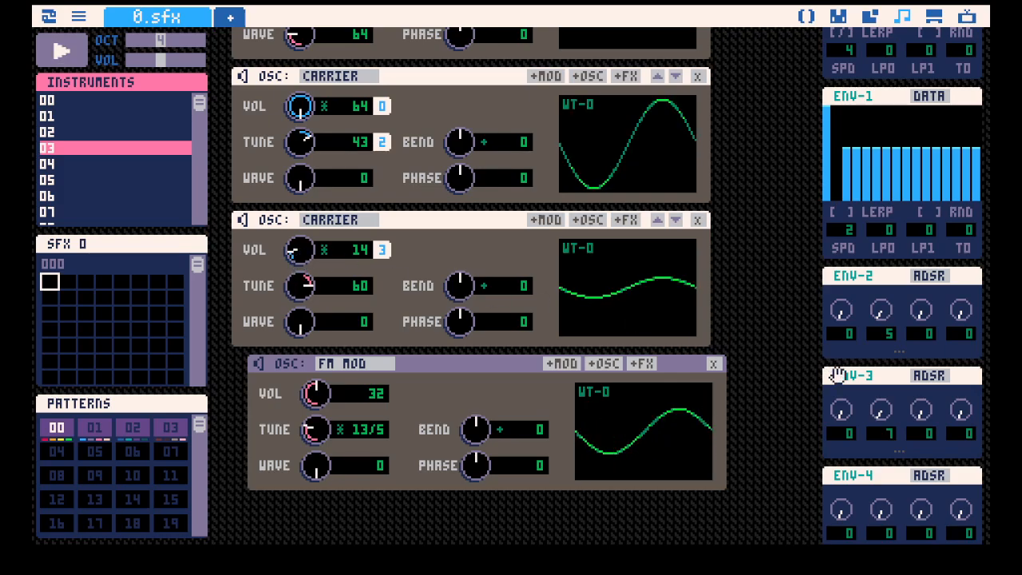
Try ENV-3's decay at 0, settle on 21 and audition the instrument with notes.
left_click_drag(884, 402, 885, 414)
key("q")
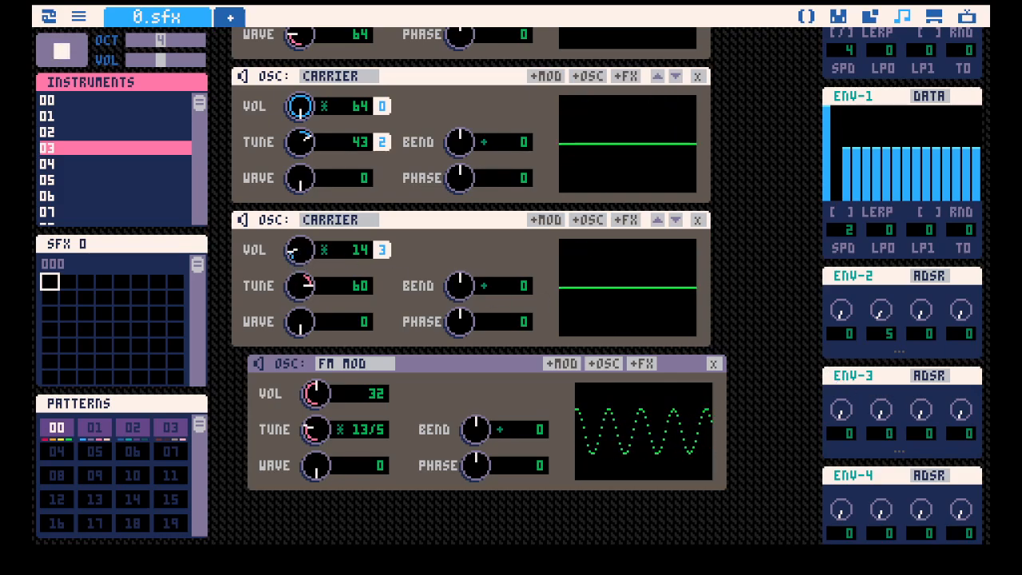
mouse_move(310, 255)
left_mouse_down()
mouse_move(310, 264)
mouse_move(310, 255)
left_mouse_up()
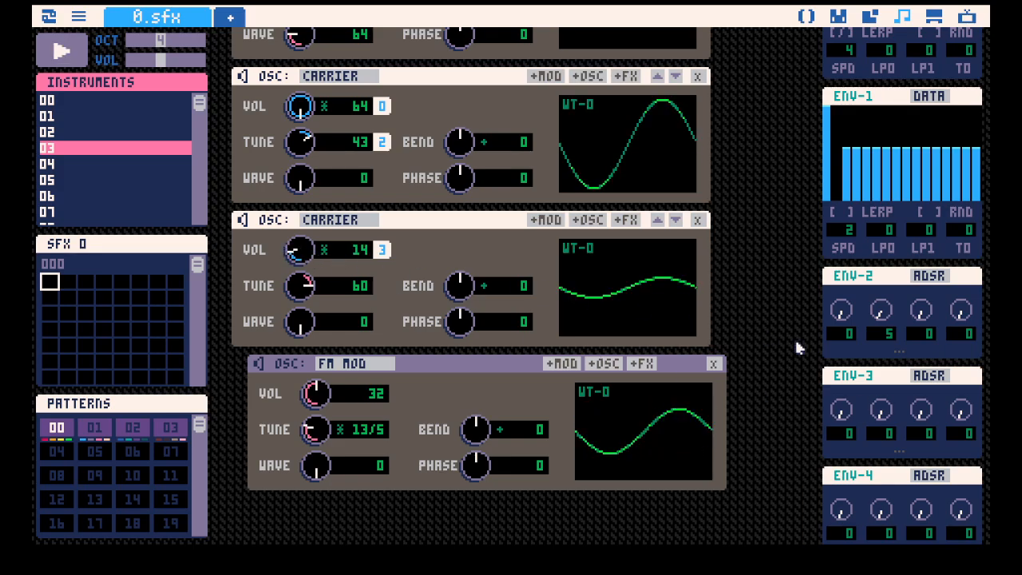
key("q")
left_click_drag(885, 404, 885, 370)
key("q")
key("q")
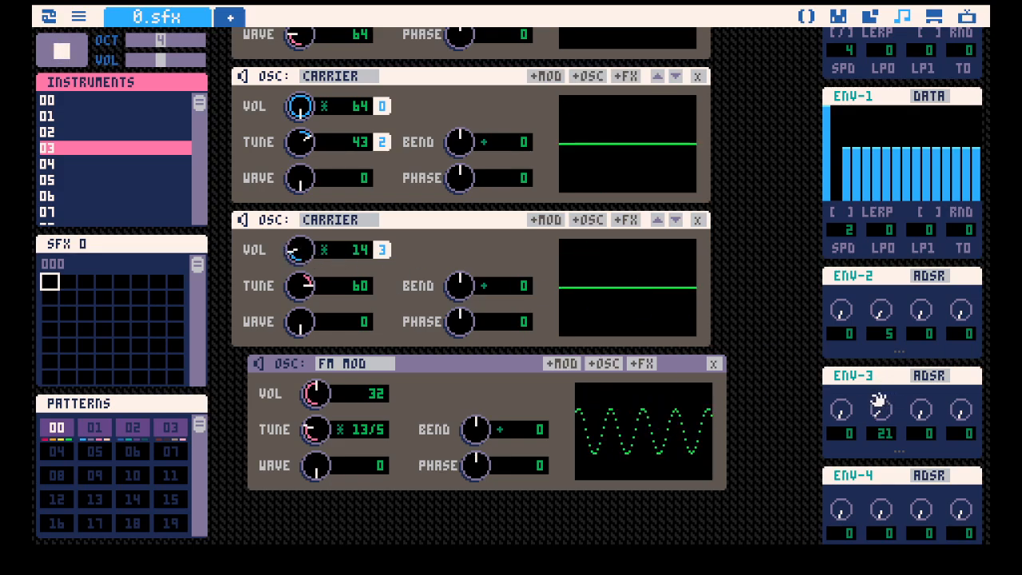
scroll(584, 330, "up", 4)
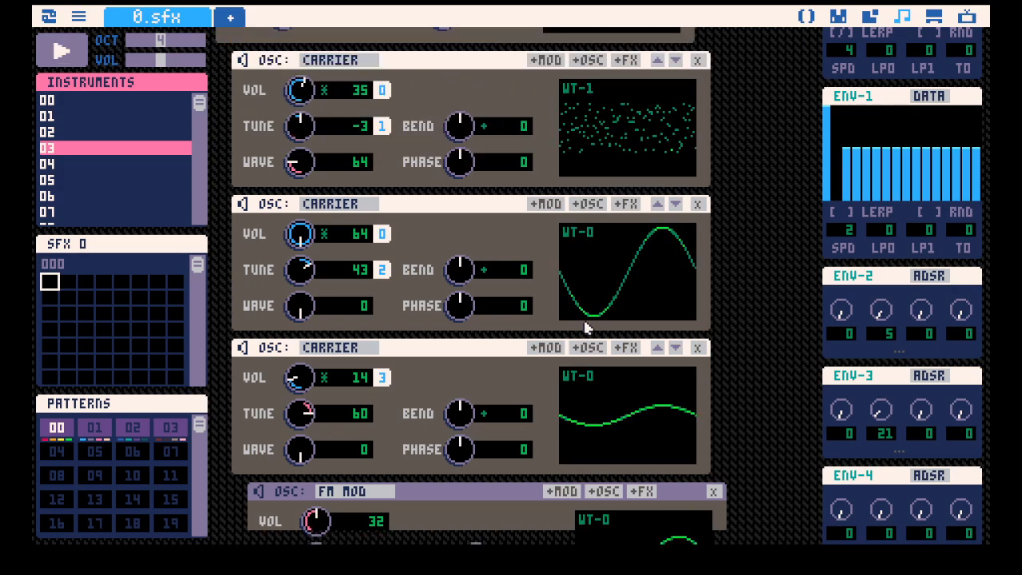
scroll(584, 330, "down", 4)
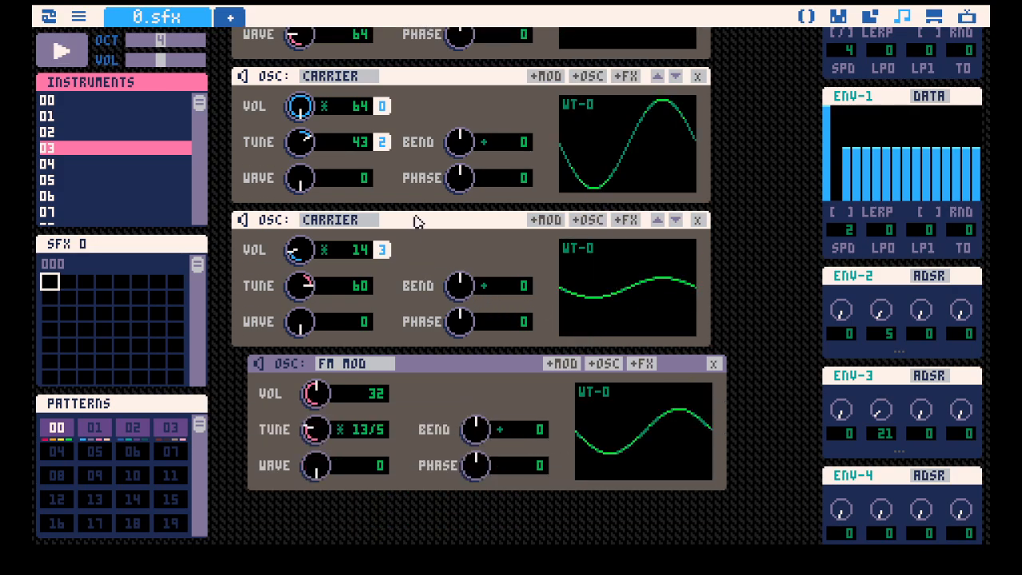
scroll(415, 222, "up", 1)
scroll(441, 273, "up", 1)
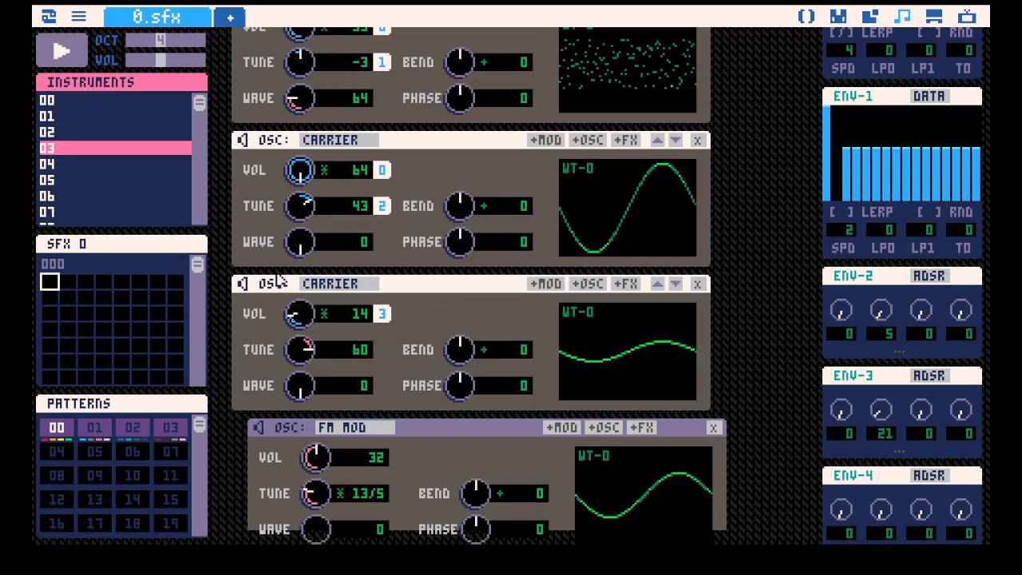
On instrument 04, add an FM modulator with waveform WT-1 to the carrier and set the carrier's wave to 0.
left_click(102, 168)
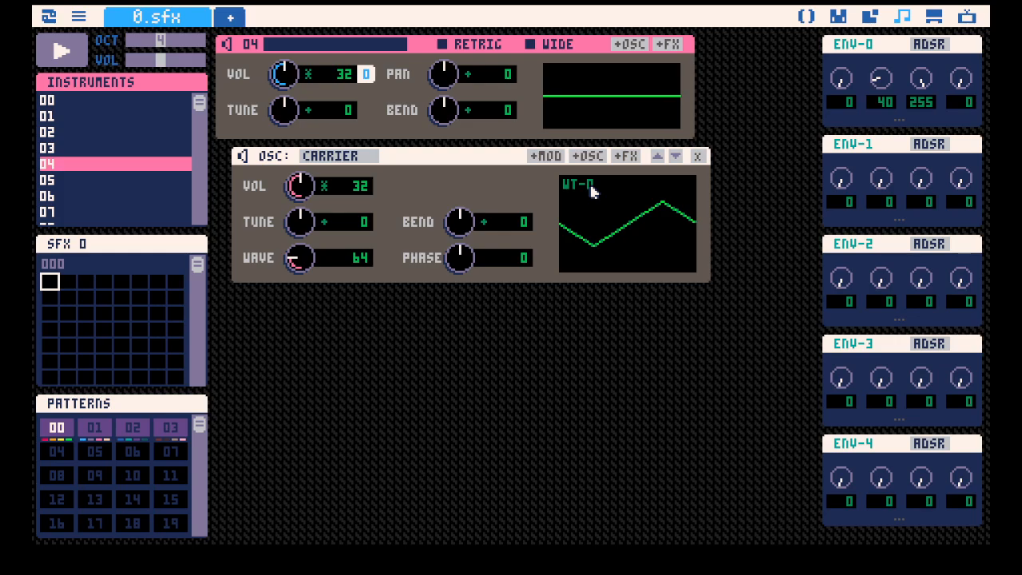
left_click(548, 158)
left_click(592, 338)
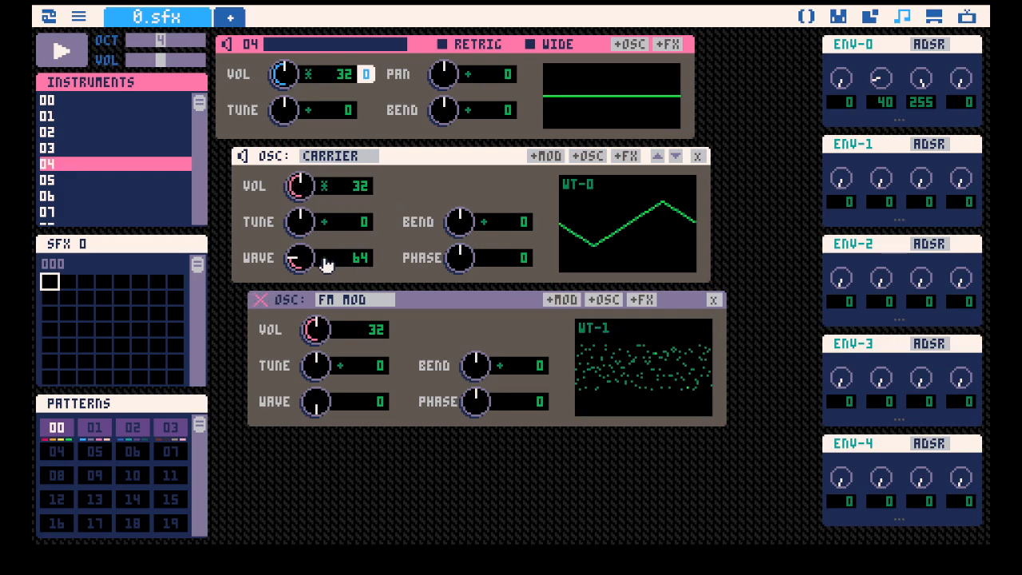
left_click_drag(323, 259, 280, 304)
mouse_move(303, 265)
left_mouse_down()
mouse_move(302, 192)
mouse_move(302, 268)
left_mouse_up()
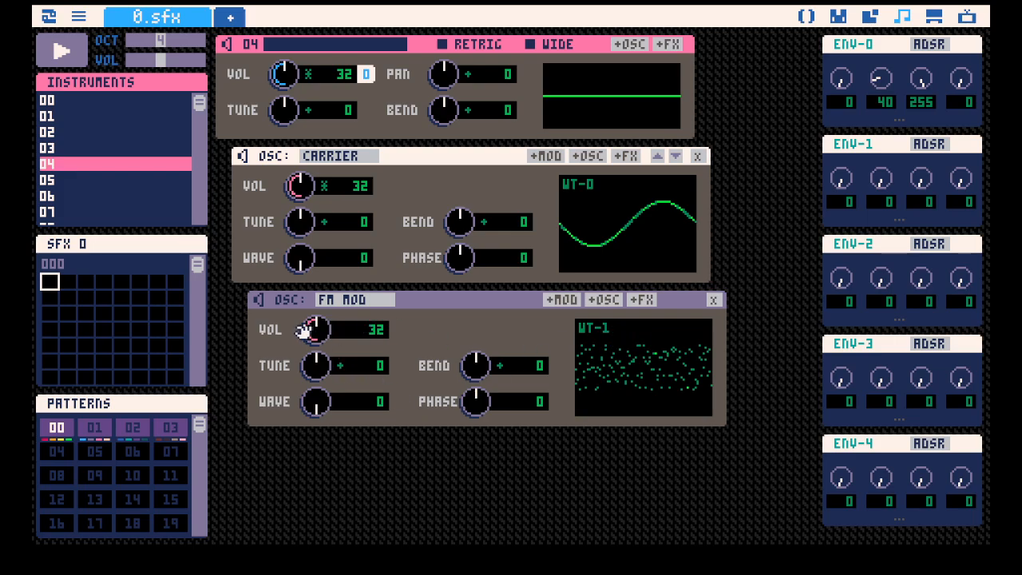
Switch the FM modulator's tune to absolute mode and set its volume to 16, testing with notes.
mouse_move(303, 329)
left_mouse_down()
mouse_move(303, 359)
mouse_move(308, 325)
left_mouse_up()
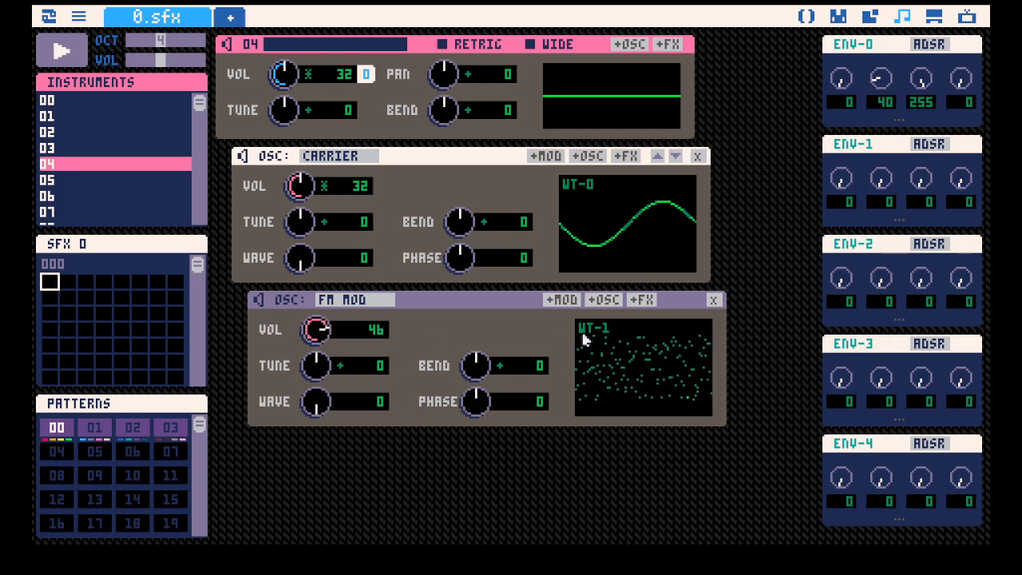
left_click(341, 365)
mouse_move(321, 333)
left_mouse_down()
mouse_move(321, 370)
mouse_move(317, 315)
mouse_move(317, 325)
left_mouse_up()
key("z")
key("z")
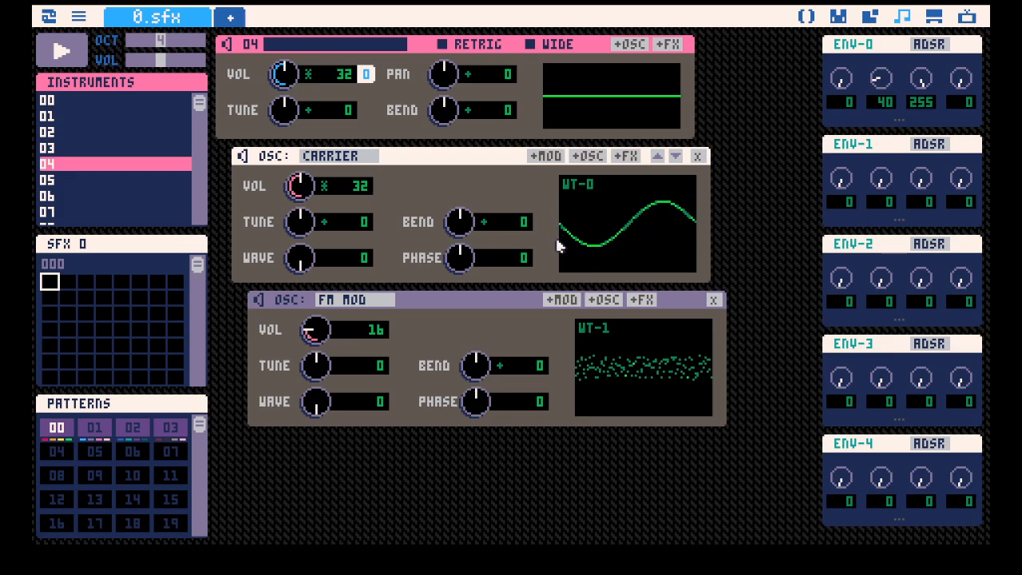
key("z")
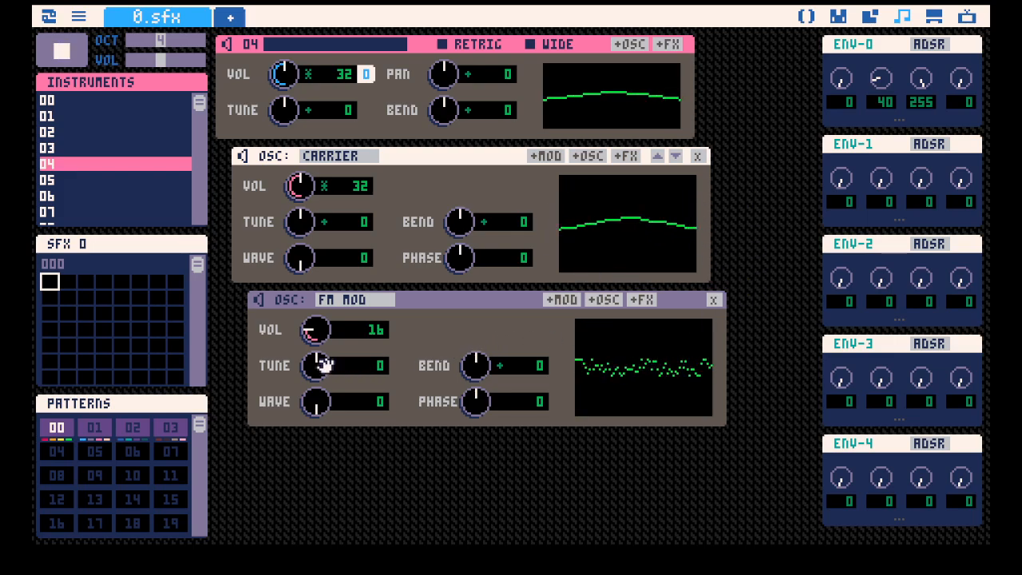
key("z")
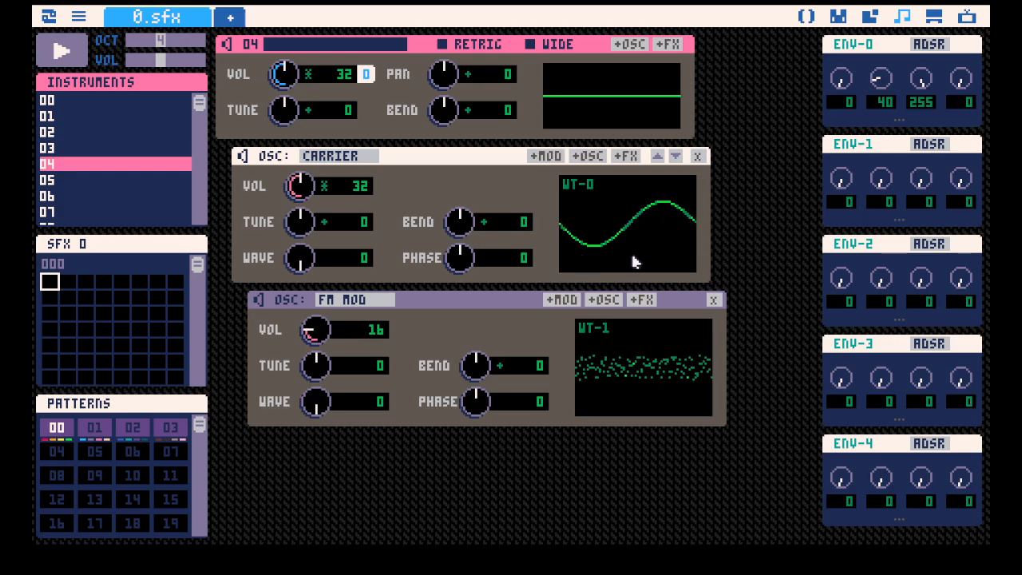
Set the FM modulator's volume to 11 and tune to -18, auditioning the adjustments.
key("space")
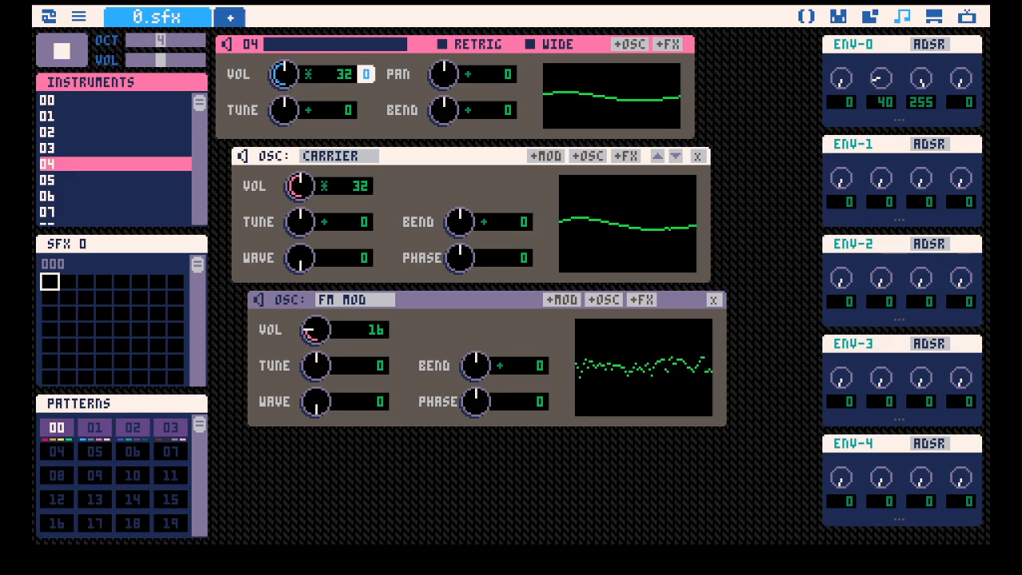
mouse_move(316, 330)
left_mouse_down()
mouse_move(317, 309)
mouse_move(316, 320)
left_mouse_up()
key("space")
key("space")
left_click_drag(316, 365, 316, 416)
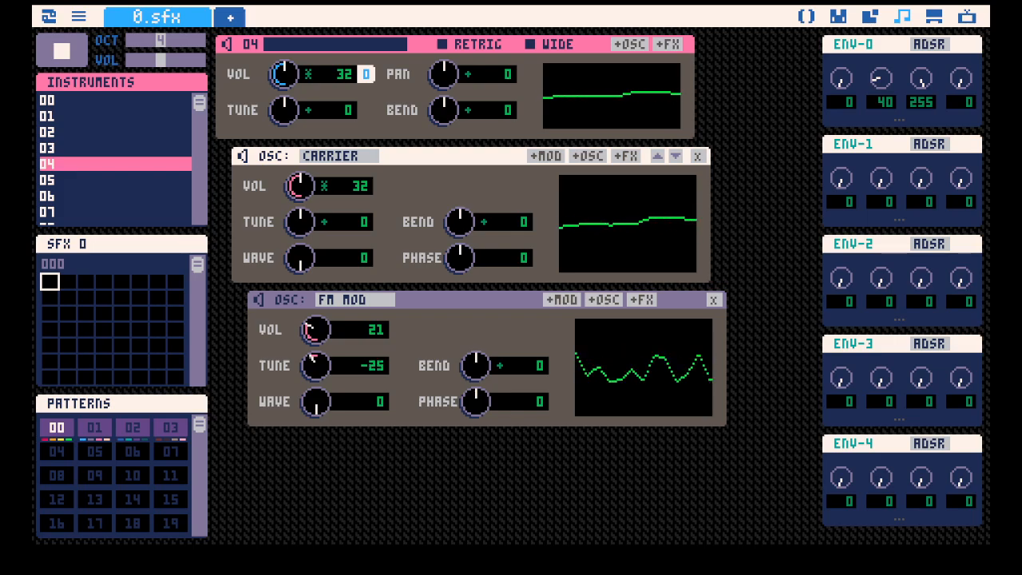
left_click_drag(318, 329, 316, 351)
key("space")
key("space")
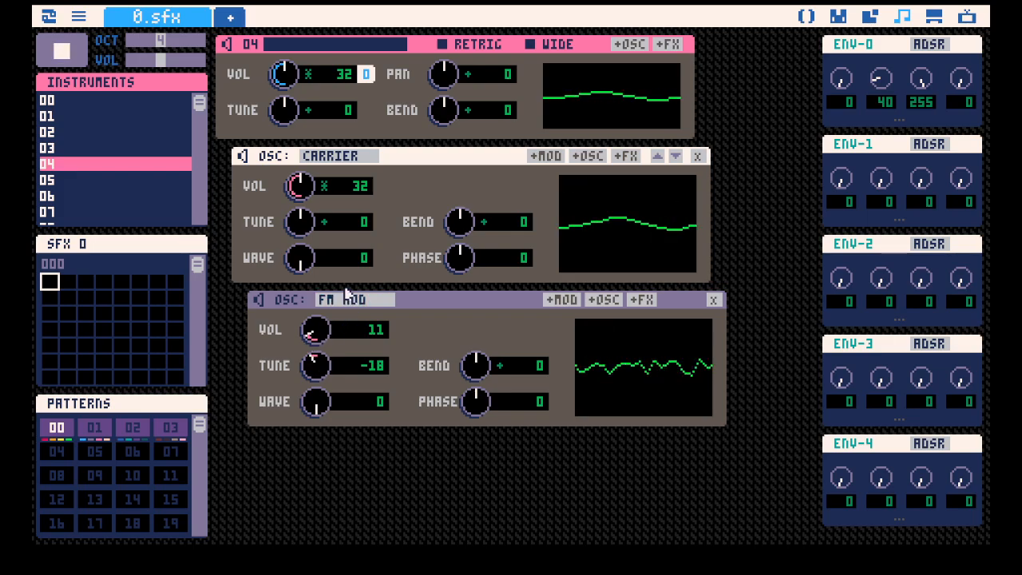
key("space")
Switch instrument 04's carrier tune to absolute mode, set it to 78 and play a test note.
left_click(326, 223)
left_click(325, 223)
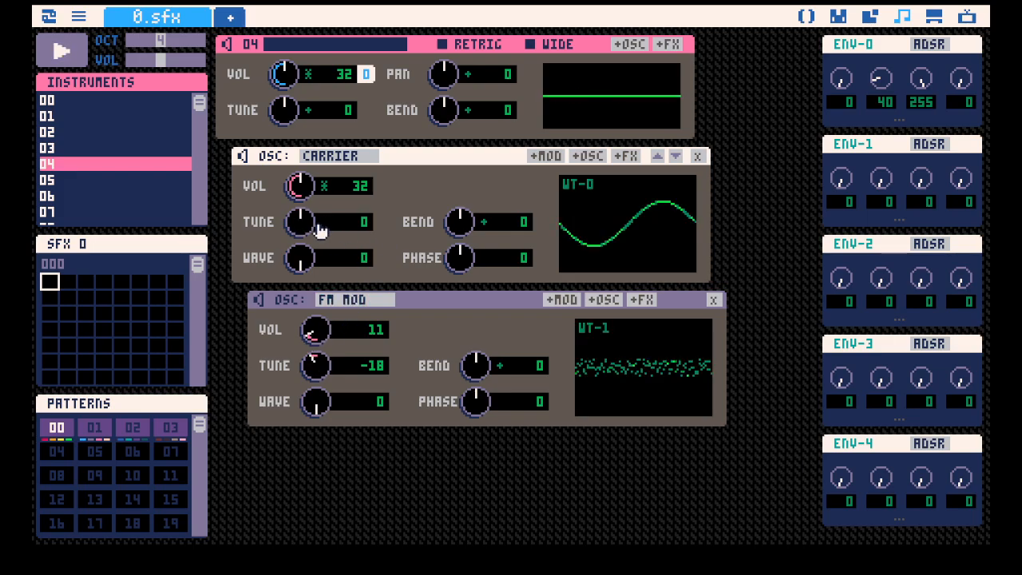
left_click_drag(304, 226, 298, 211)
left_click_drag(301, 222, 300, 222)
key("q")
Set ENV-0's decay to 4 and sustain to 0, attach it to the carrier's volume, and set the FM modulator's volume to 22.
left_click_drag(867, 142, 384, 189)
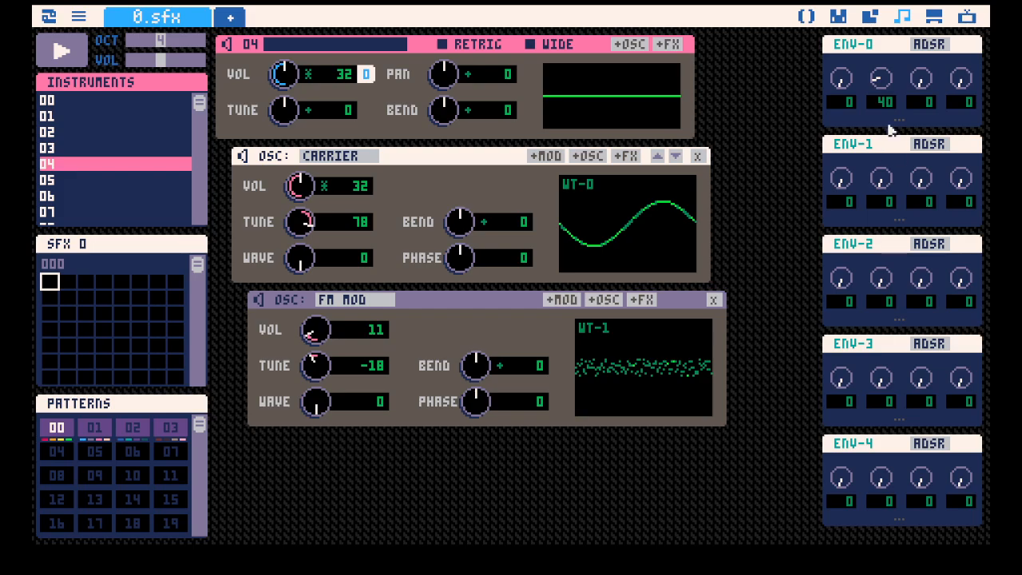
left_click_drag(876, 82, 876, 96)
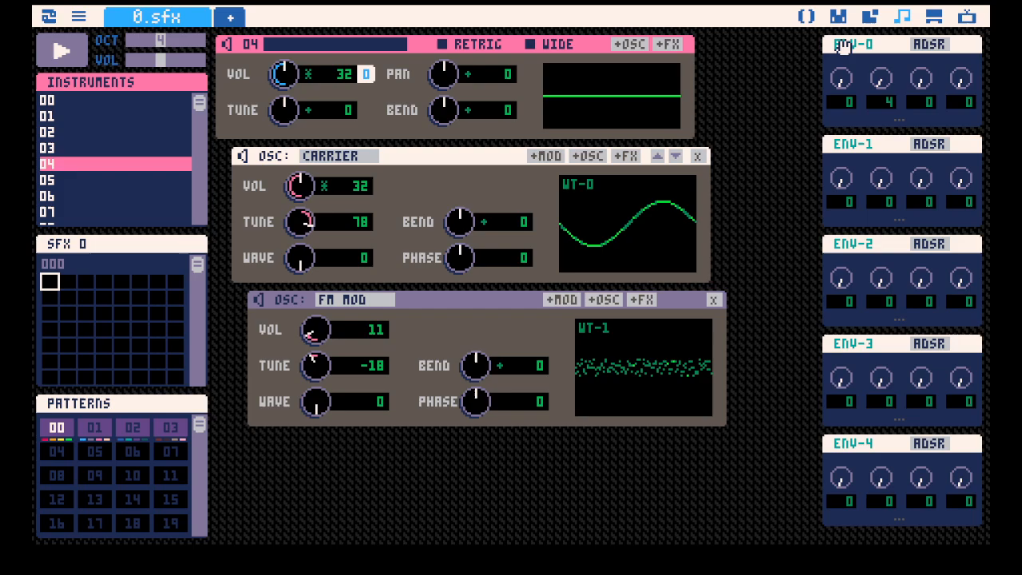
left_click_drag(845, 45, 375, 187)
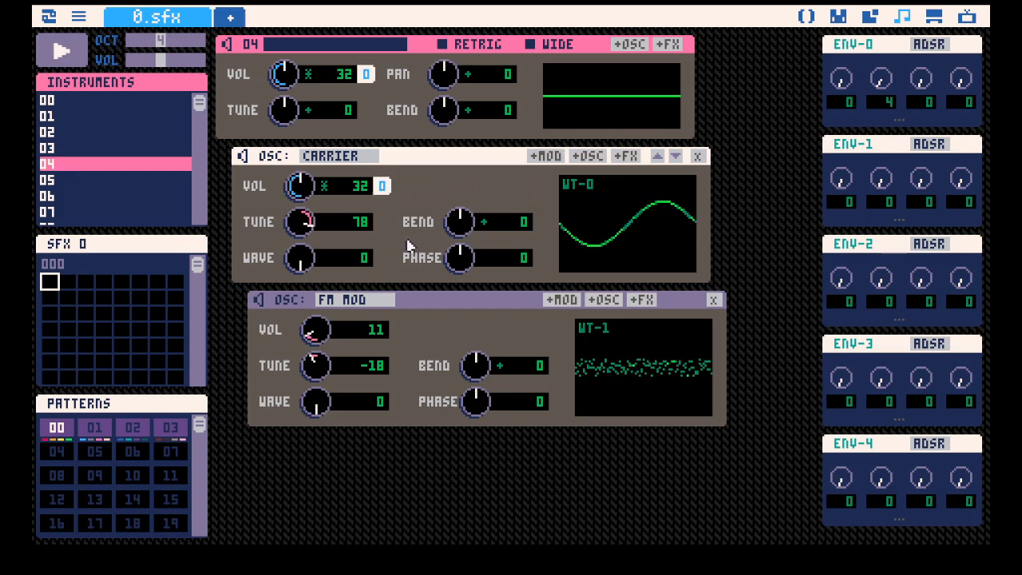
mouse_move(315, 330)
left_mouse_down()
mouse_move(315, 312)
mouse_move(315, 321)
left_mouse_up()
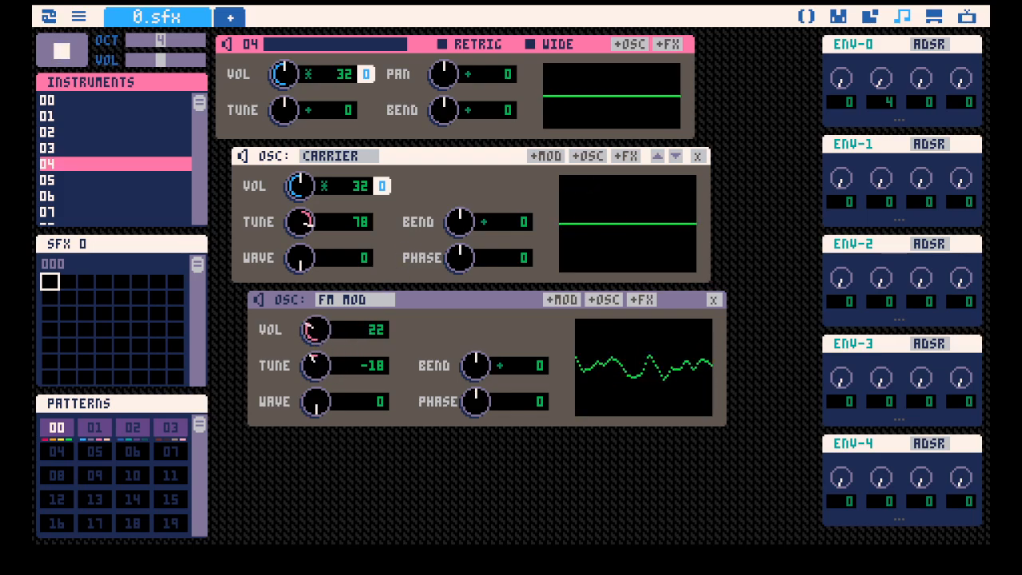
Add a second carrier to instrument 04 and switch its waveform to WT-1.
left_click(649, 44)
scroll(607, 240, "down", 2)
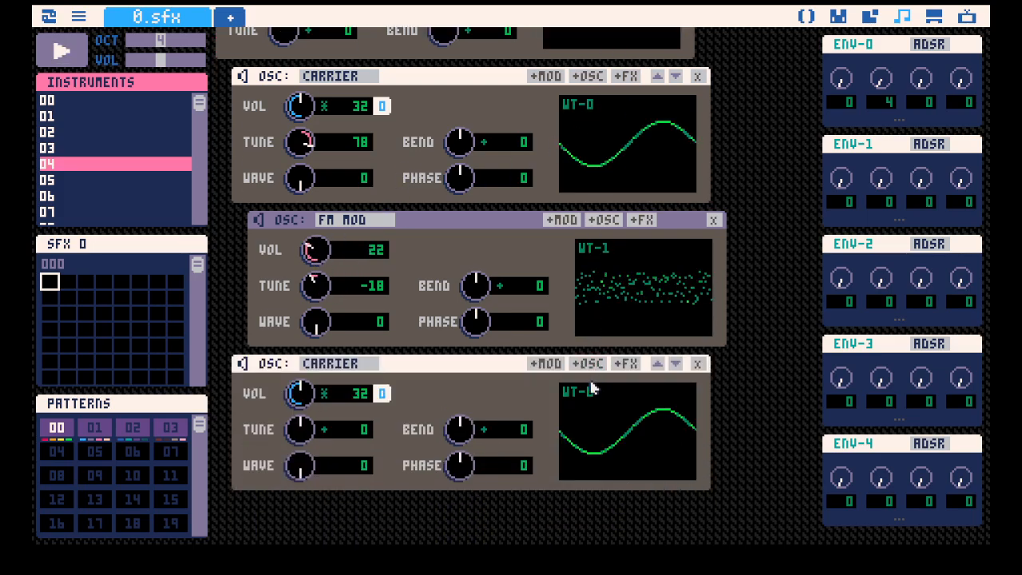
left_click(583, 393)
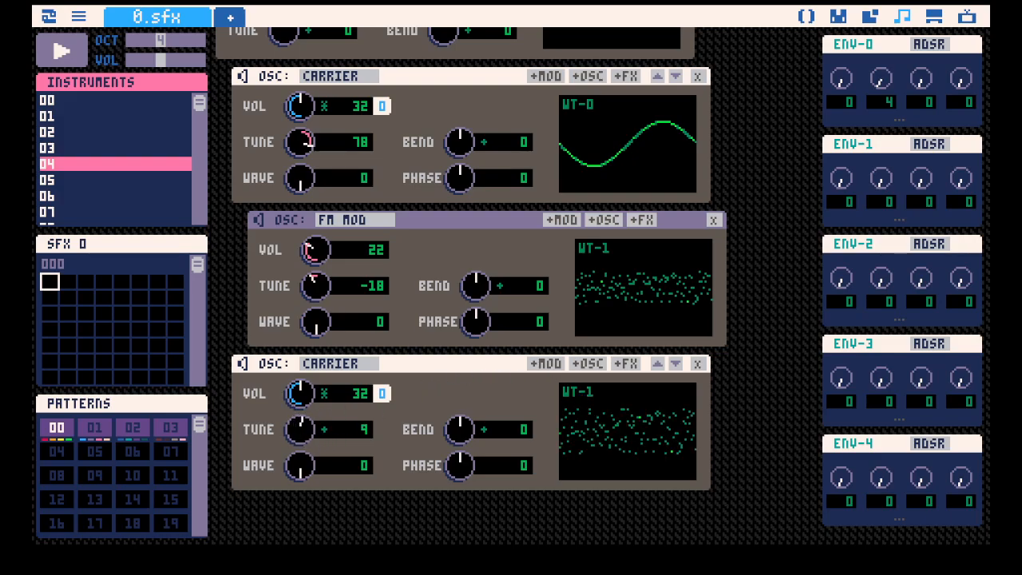
Set the second carrier's tune to +7 and the first carrier's tune to 104, playing test notes along the way.
left_click_drag(301, 430, 300, 432)
key("q")
scroll(447, 335, "up", 2)
left_click_drag(308, 224, 308, 215)
key("q")
key("q")
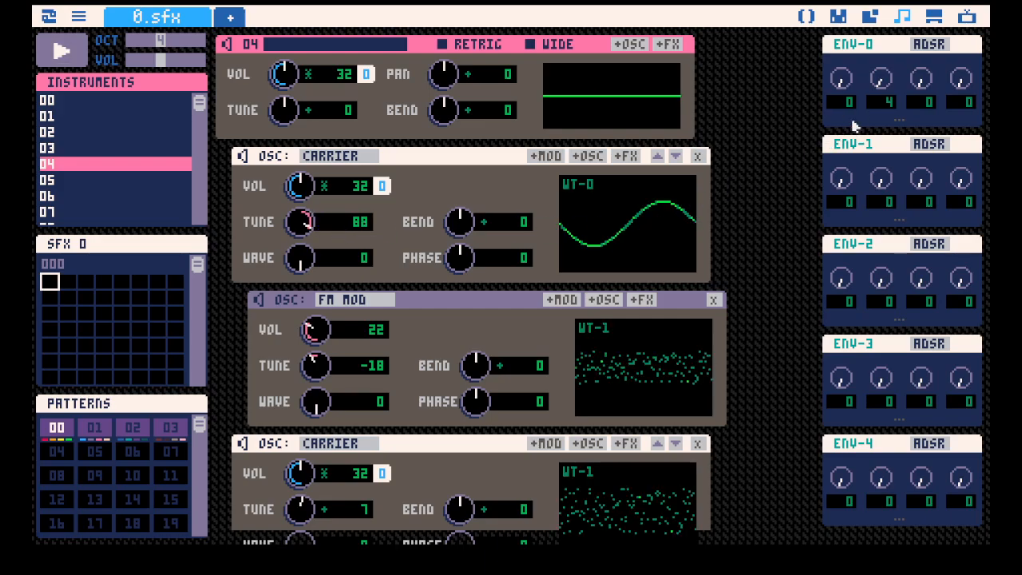
left_click_drag(880, 78, 879, 80)
left_click_drag(303, 212, 300, 217)
Audition instrument 04 repeatedly and examine the waveforms of its carriers and FM modulator.
scroll(392, 285, "down", 2)
key("space")
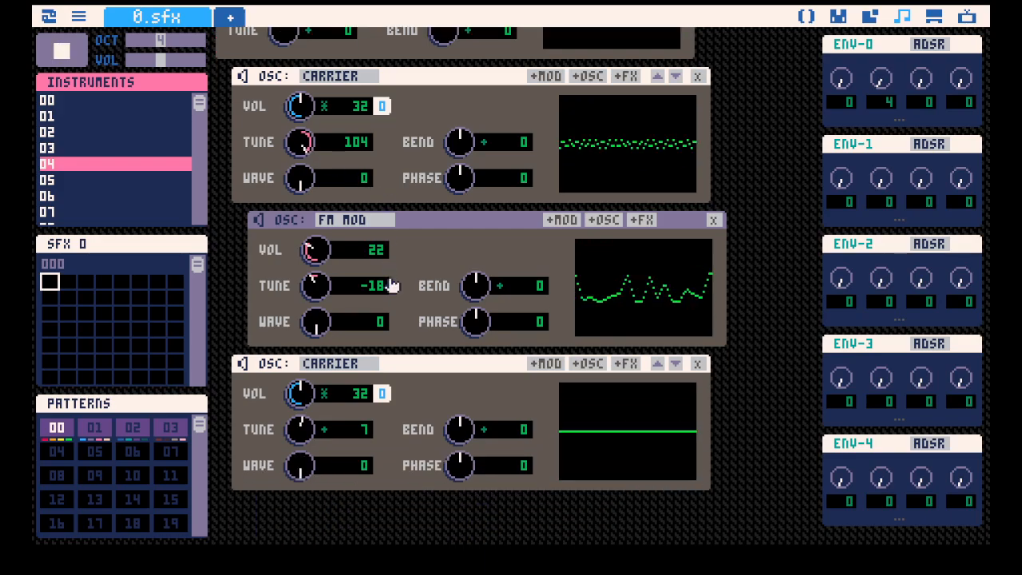
key("space")
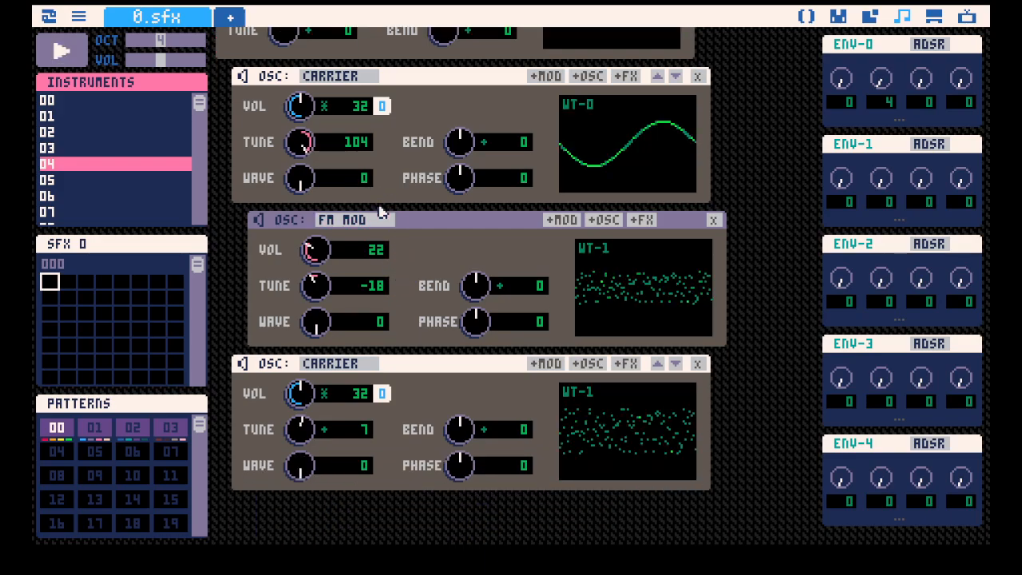
key("space")
key("space")
left_click(244, 75)
scroll(706, 198, "up", 1)
scroll(591, 228, "down", 1)
key("space")
scroll(631, 196, "up", 2)
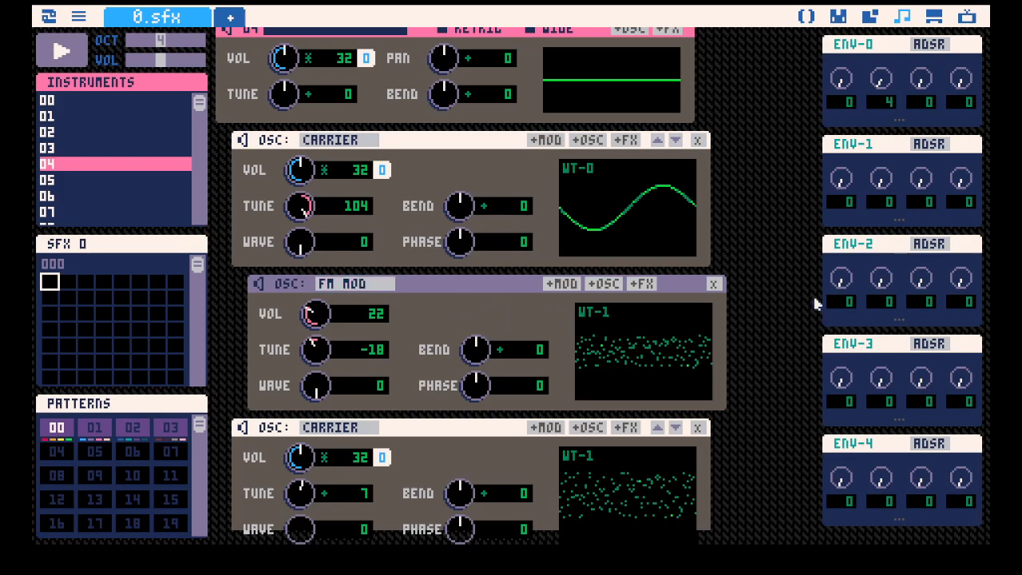
scroll(763, 309, "down", 2)
key("space")
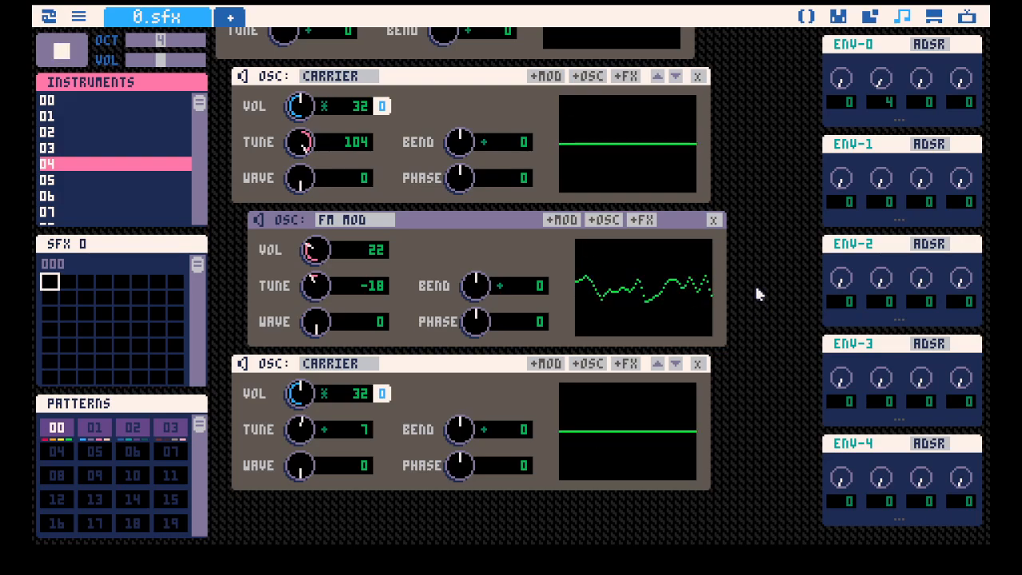
key("space")
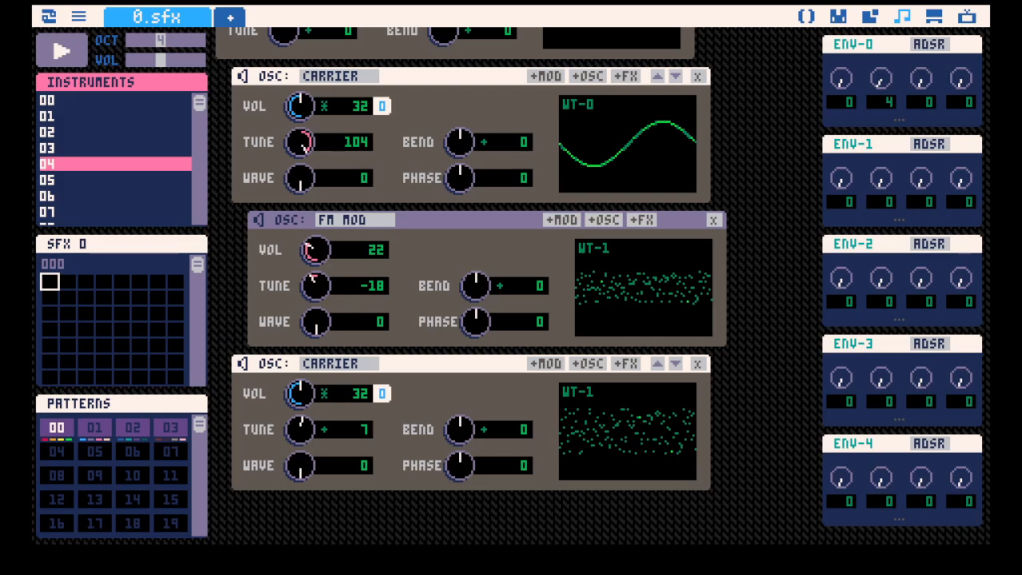
Fill the first sixteen rows of SFX 0 with C 4 notes on instrument 04.
scroll(719, 343, "up", 3)
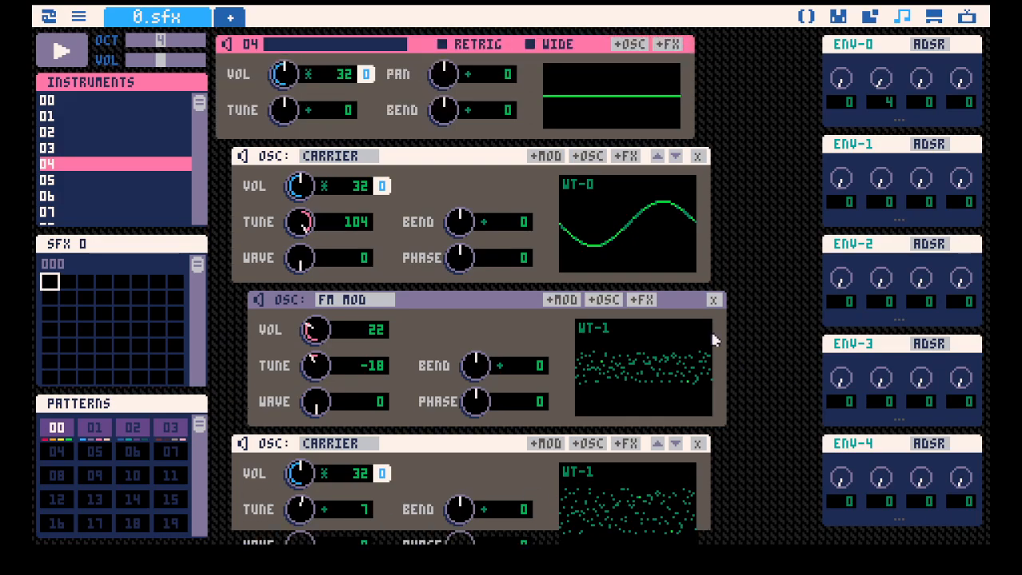
left_click(92, 246)
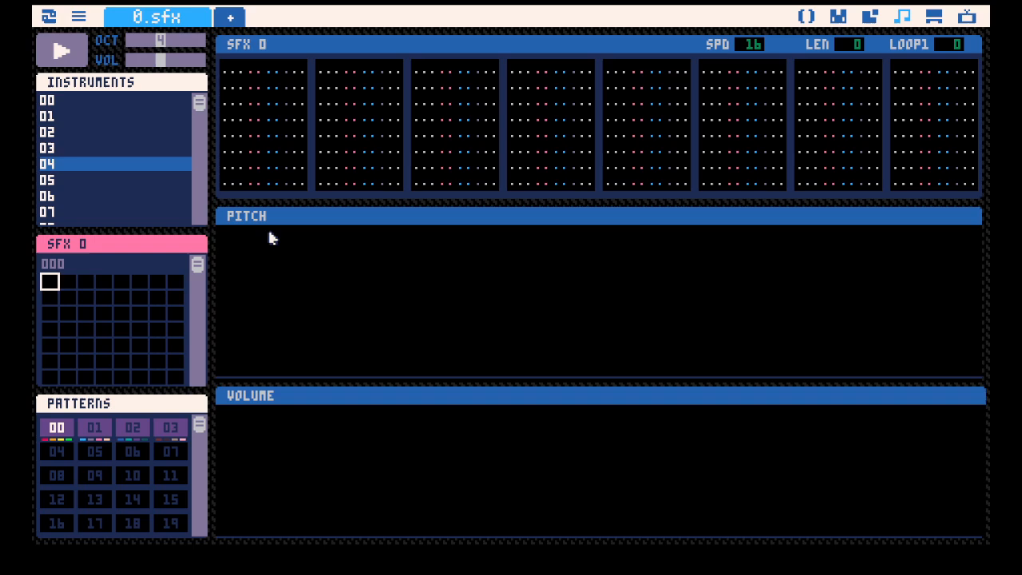
left_click(248, 77)
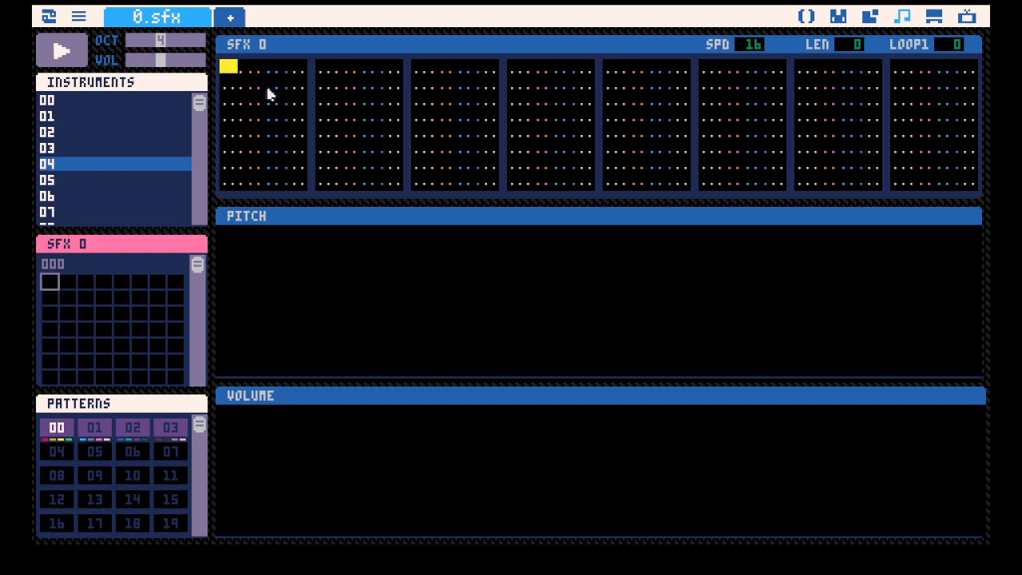
key("z")
key("z")
key("z")
key("z")
key("z")
key("z")
key("z")
key("z")
key("z")
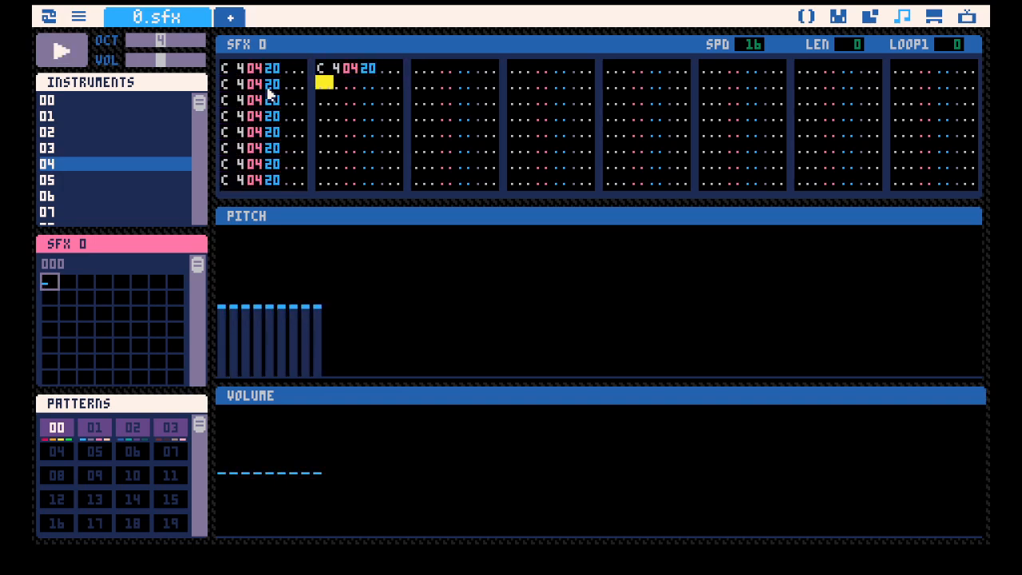
key("z")
key("z")
key("z")
key("z")
key("z")
key("z")
key("z")
Vary the note volumes in SFX 0's first column to read 20, 10, 18, 20, 10, 20, 18, 10.
left_click(269, 84)
type("1")
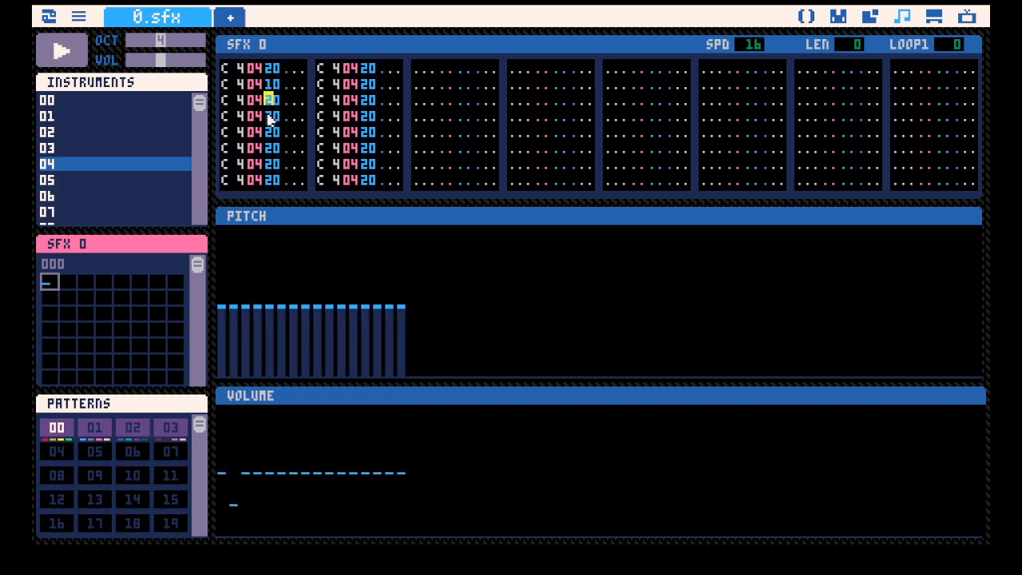
type("18")
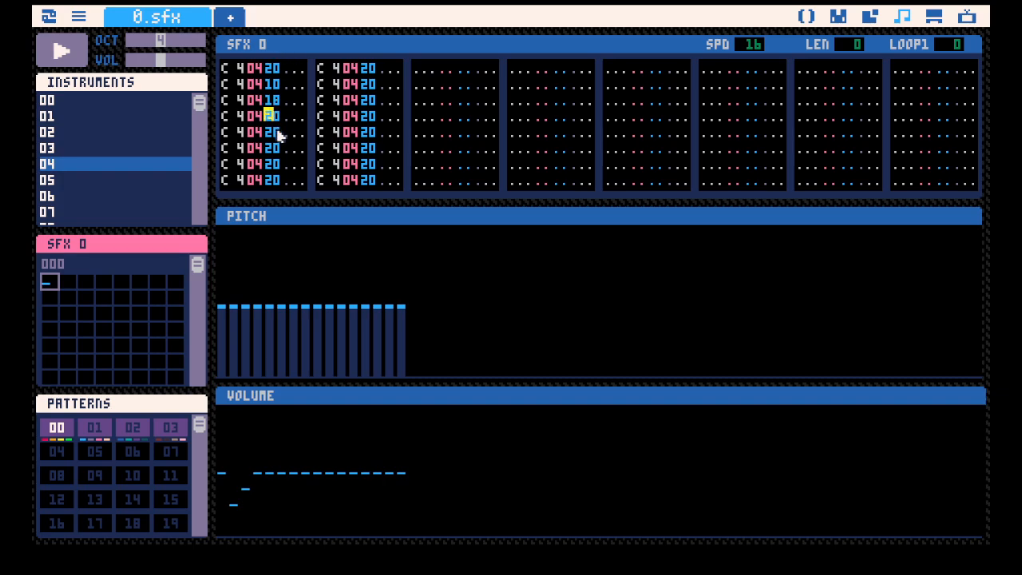
left_click(270, 134)
type("10")
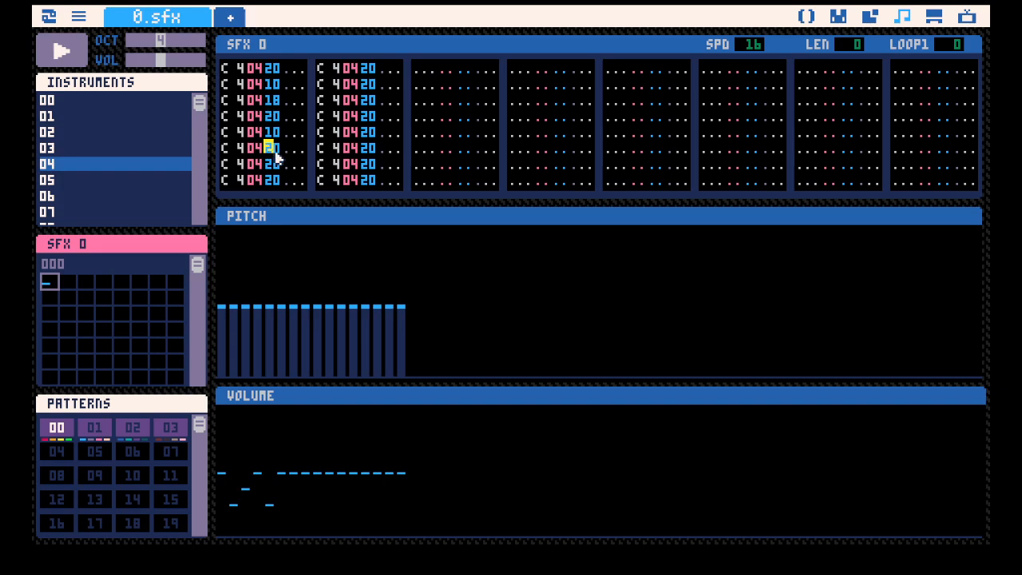
left_click(272, 166)
type("1810")
Set the note volumes in SFX 0's second column to 20, 10, 10, 20, 10, 18, 20, 10 and play the sequence.
left_click(357, 67)
type("10")
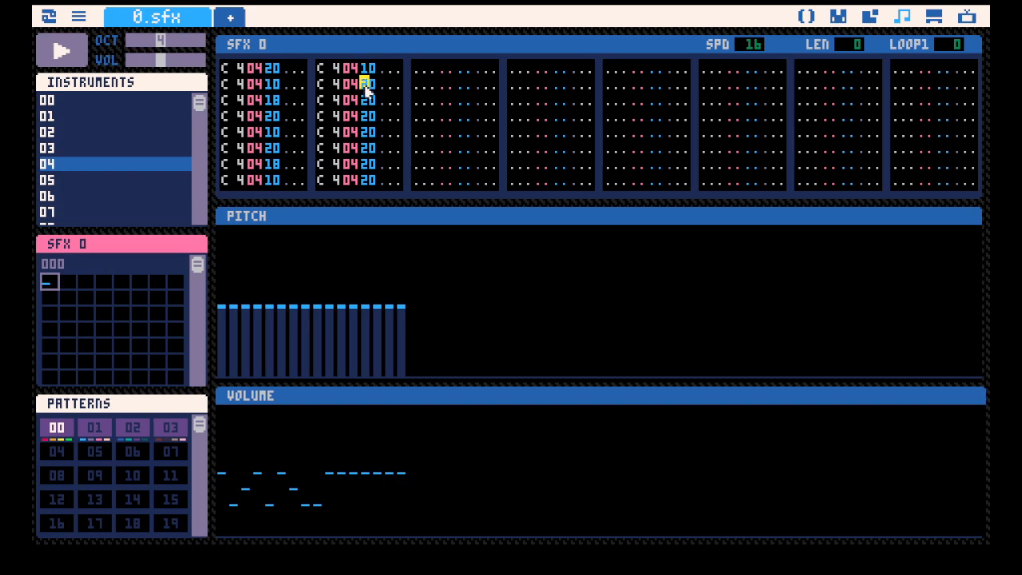
left_click(360, 68)
type("201010")
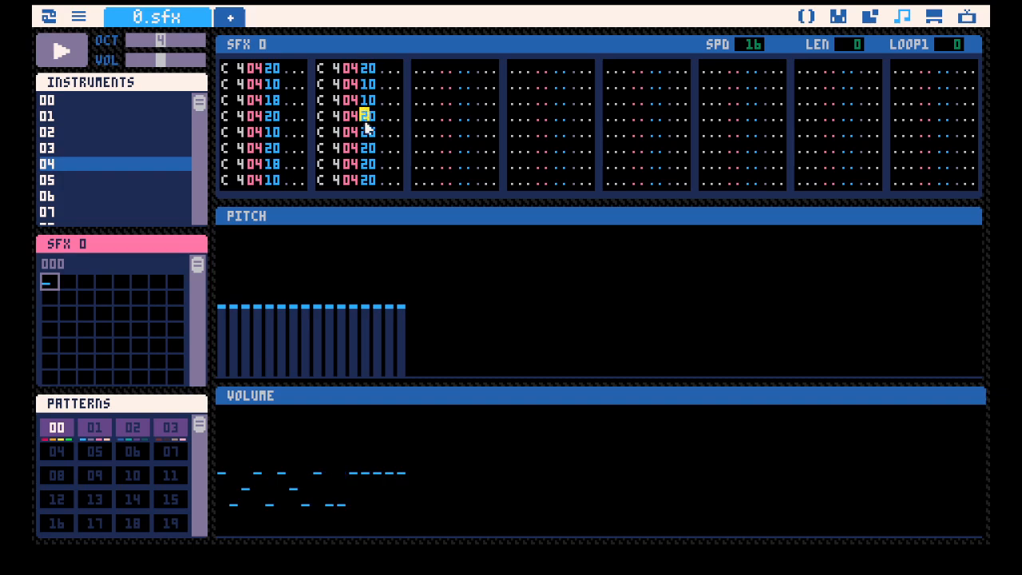
type("2010")
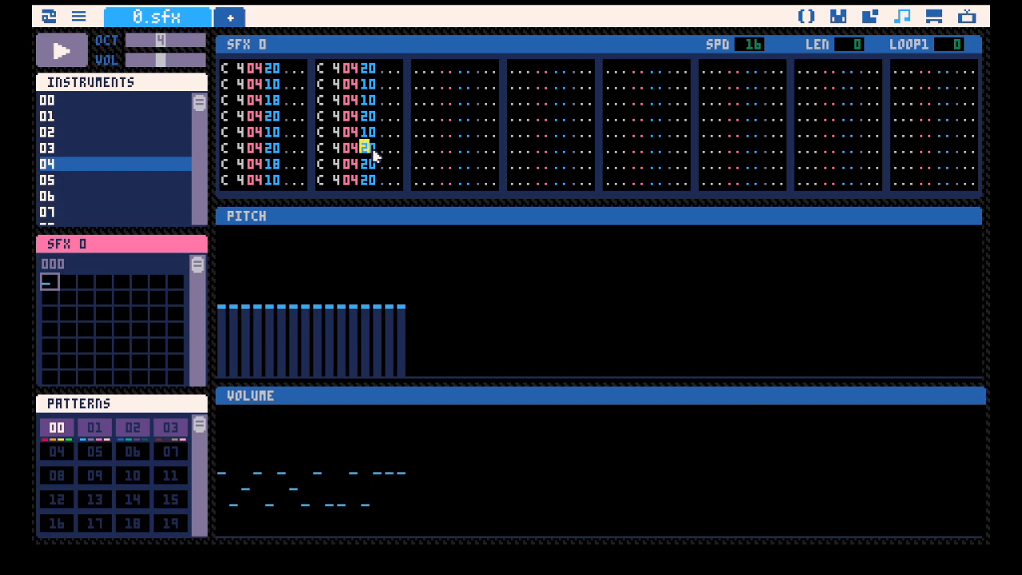
type("18201")
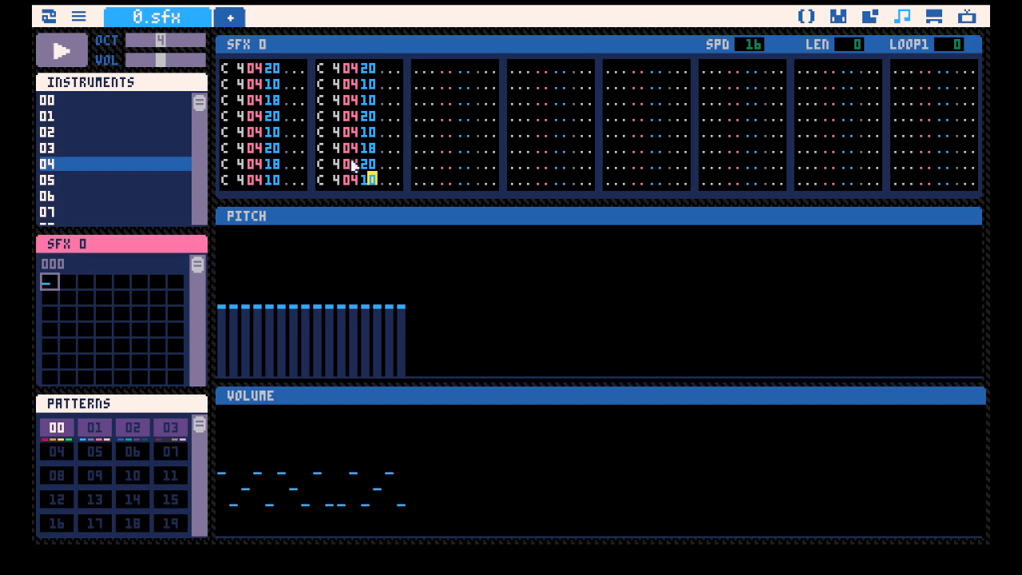
key("space")
left_click_drag(227, 67, 247, 169)
left_click(257, 99)
left_click_drag(251, 67, 347, 230)
left_click(335, 86)
left_click(244, 72)
left_click(129, 82)
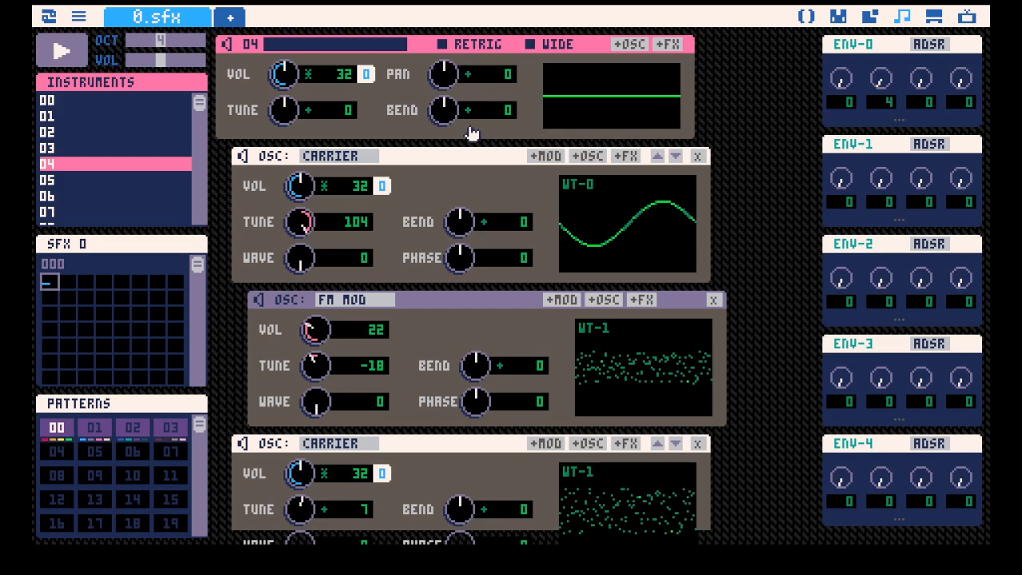
left_click(167, 239)
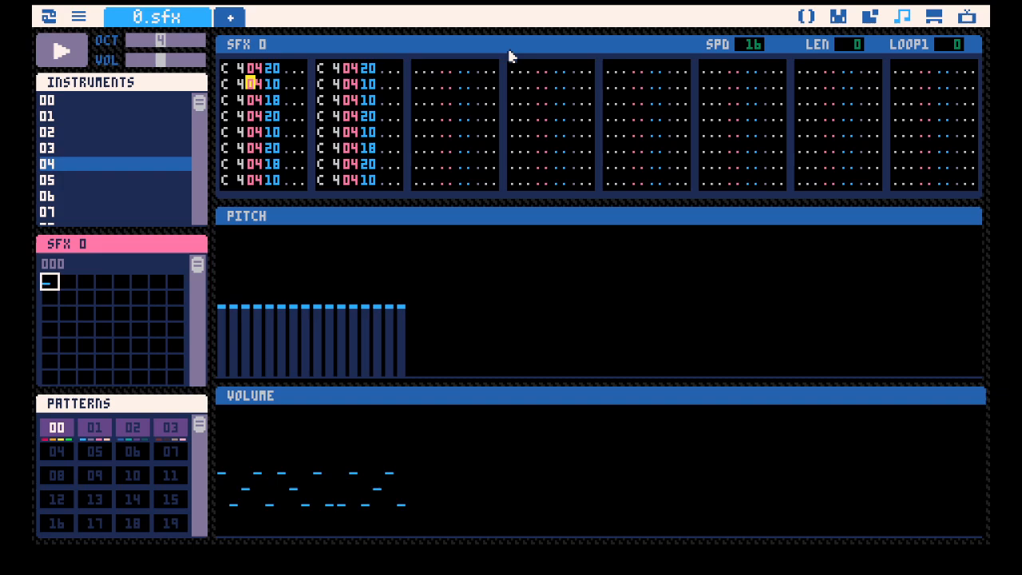
Set SFX 0's LOOP1 value to 16 and play the looped sequence.
key("space")
left_click_drag(938, 49, 942, 45)
key("space")
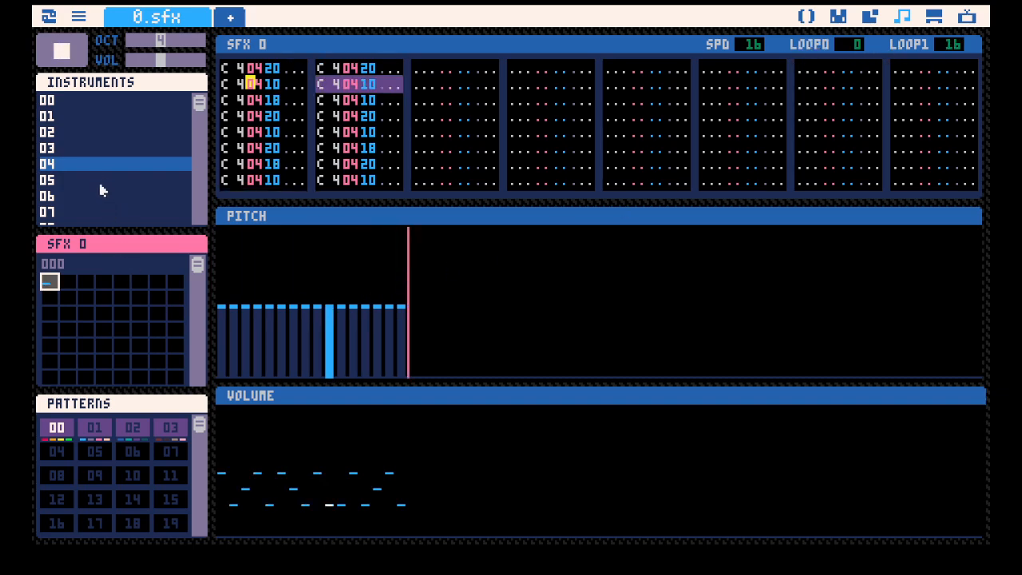
In pattern 0, place C 4 notes with instrument 01 on rows 0 and 8 of track 1.
left_click(108, 393)
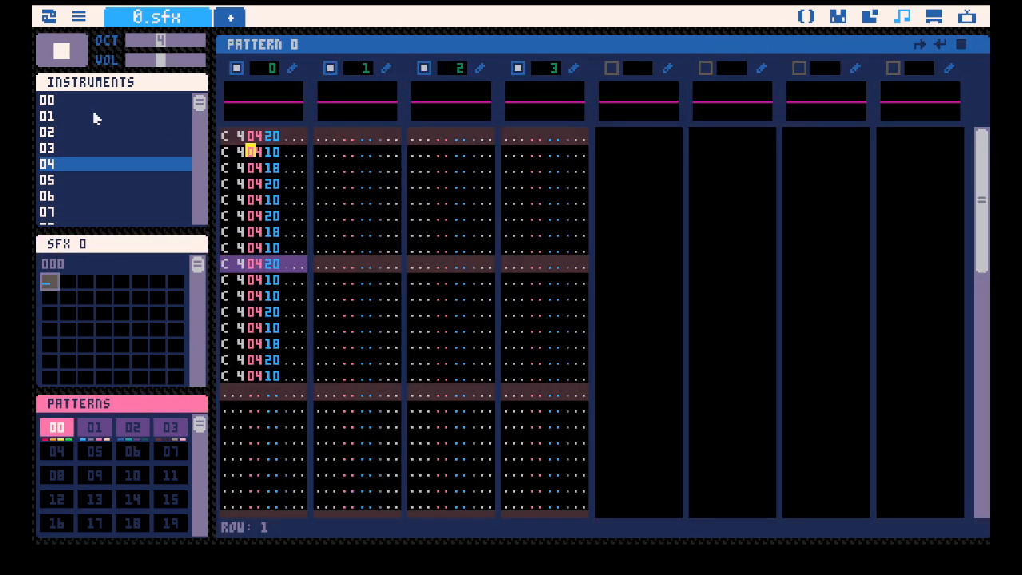
left_click(146, 132)
left_click(315, 142)
key("z")
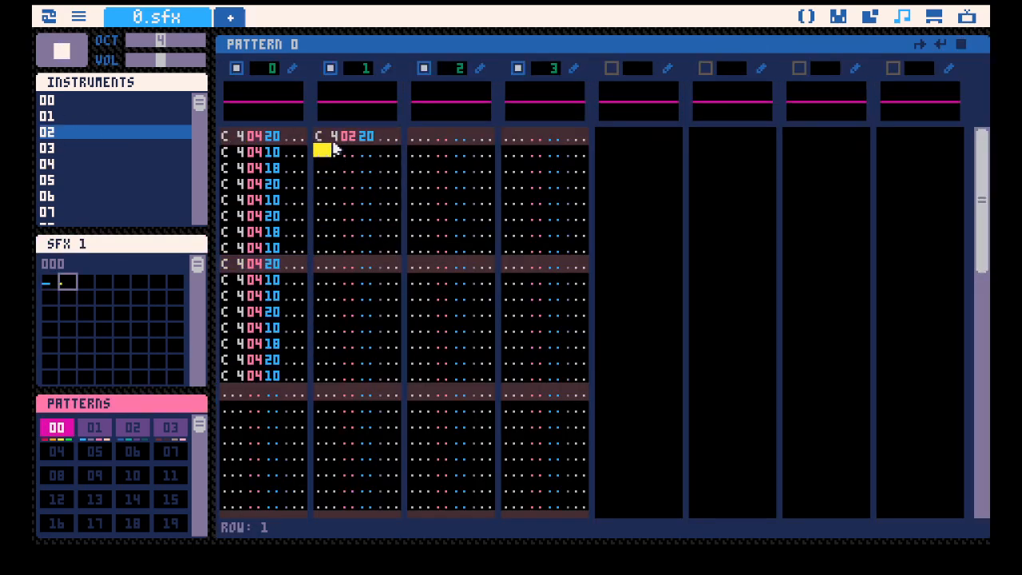
left_click(321, 133)
left_click(62, 116)
key("z")
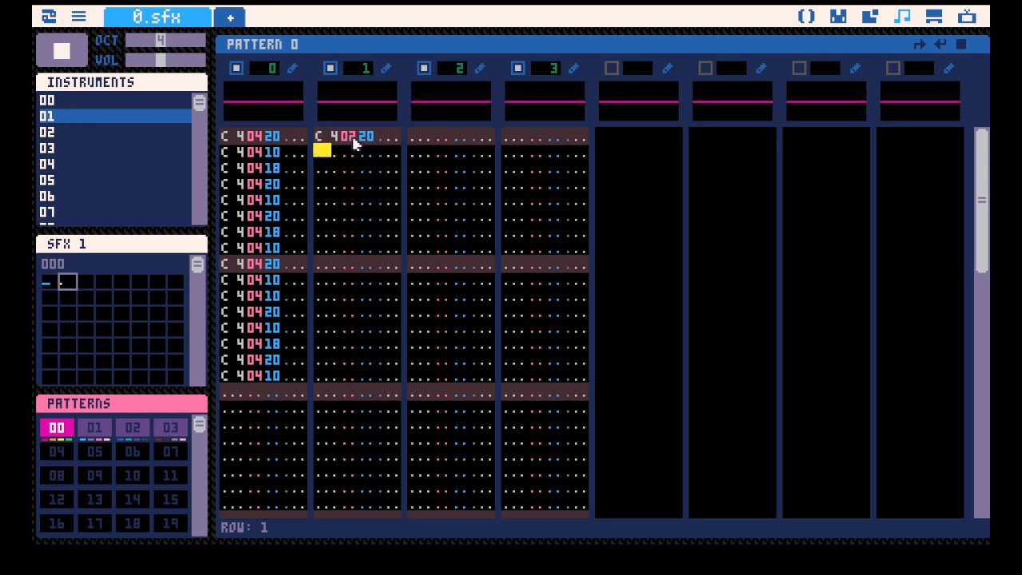
left_click(351, 136)
type("1")
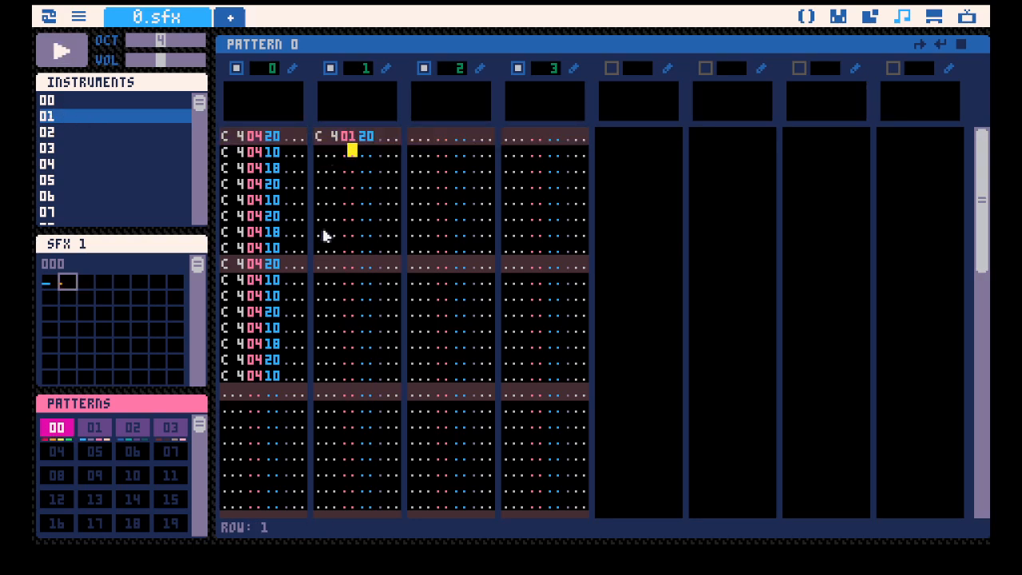
left_click(325, 264)
key("z")
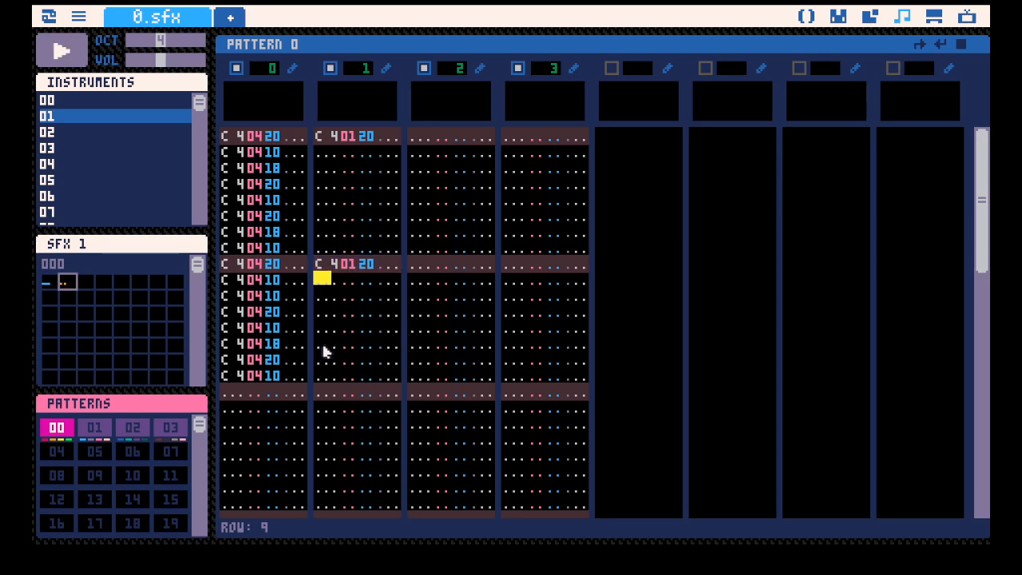
Add C 4 notes with instrument 03 on rows 4, 12 and 14 of track 1.
left_click(61, 149)
left_click(326, 185)
left_click(323, 200)
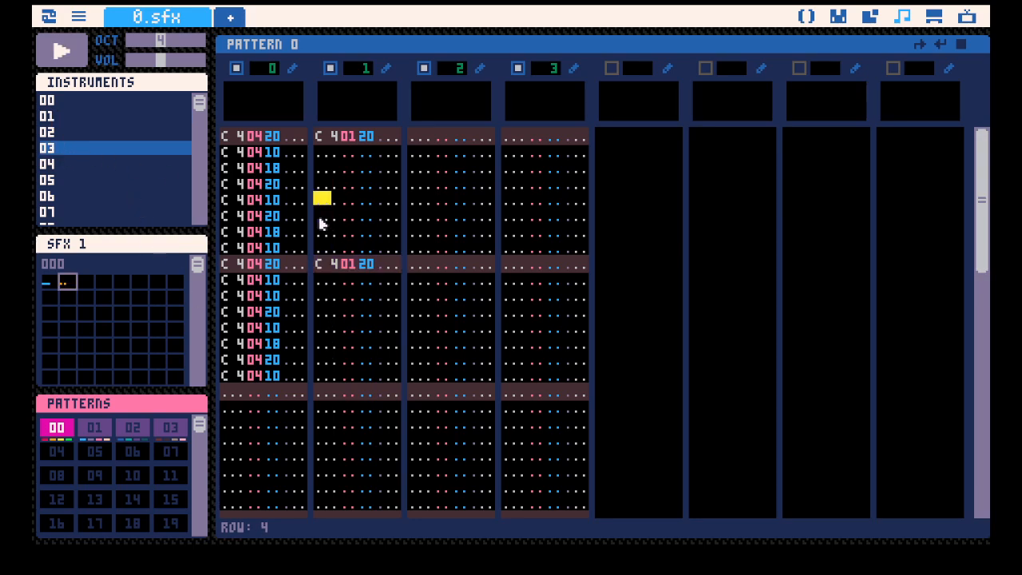
key("z")
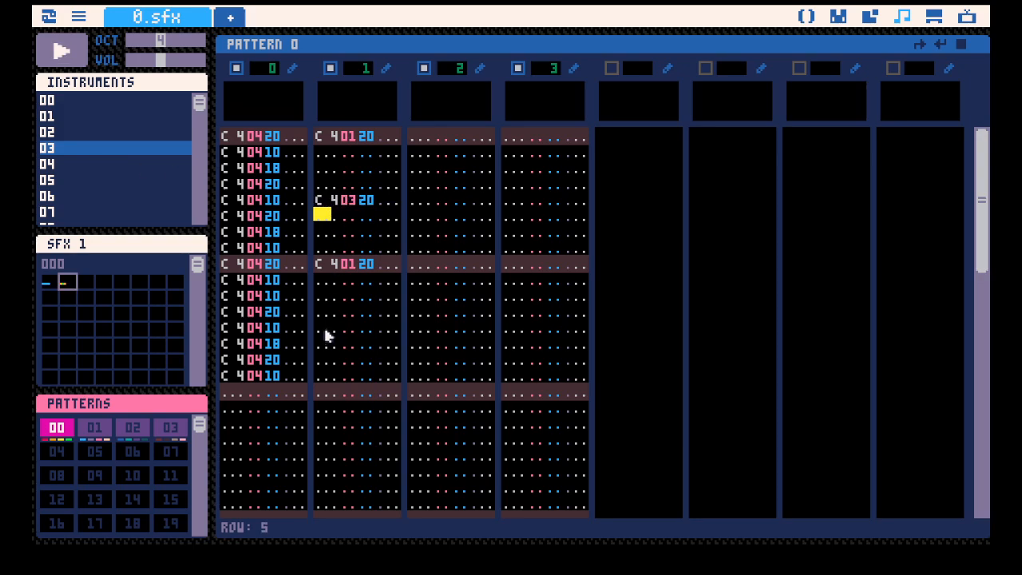
left_click(325, 328)
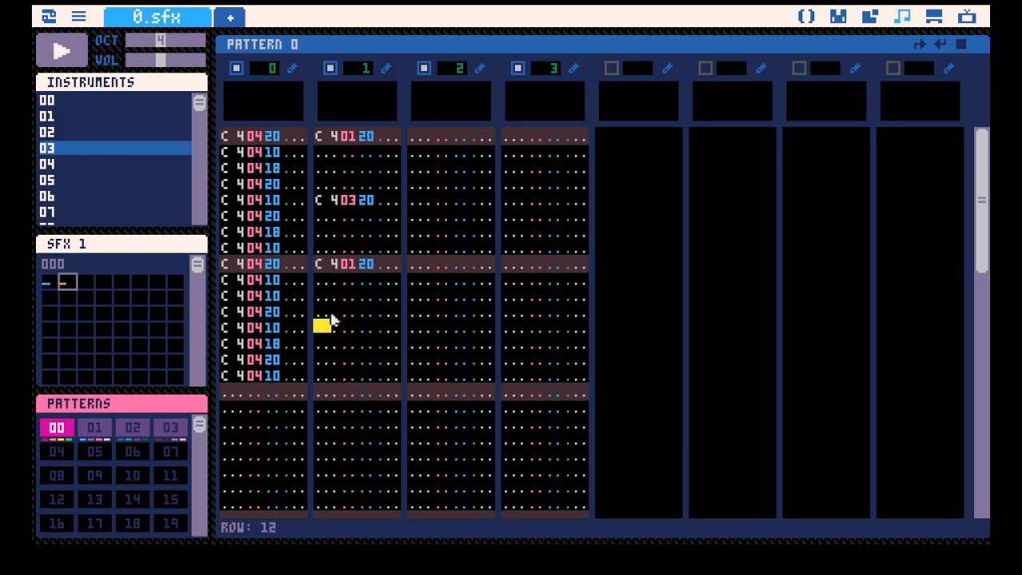
key("z")
left_click(327, 347)
key("z")
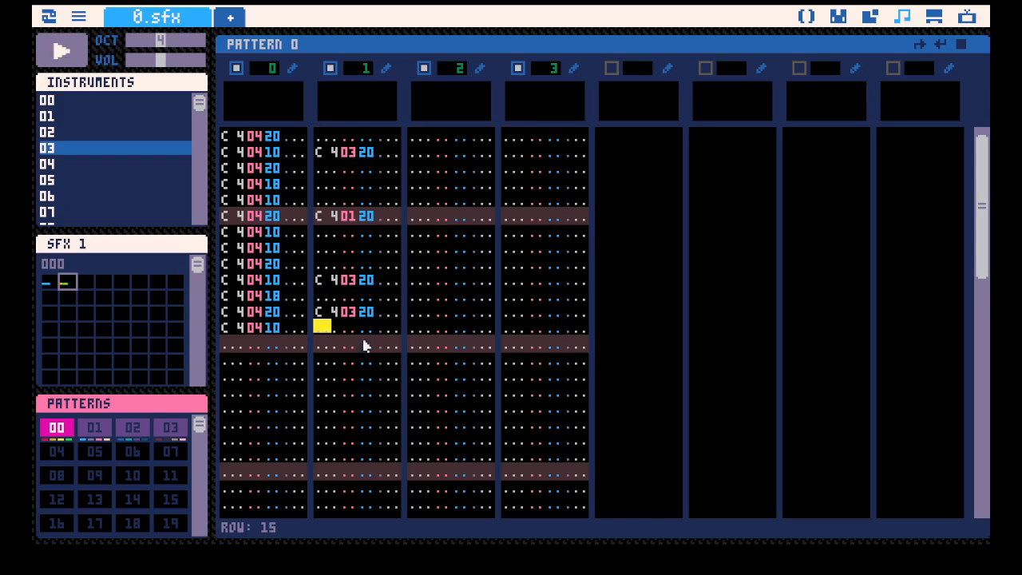
Lower the last instrument 03 note's volume to 10, shift it down to row 15, and play the pattern.
left_click(364, 320)
key("1")
left_click(326, 299)
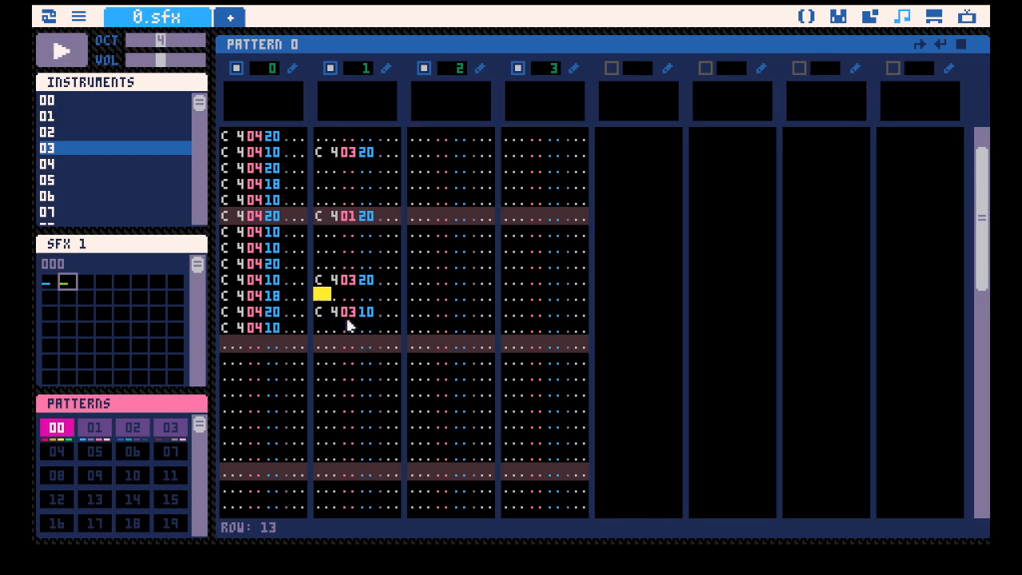
key("Return")
key("space")
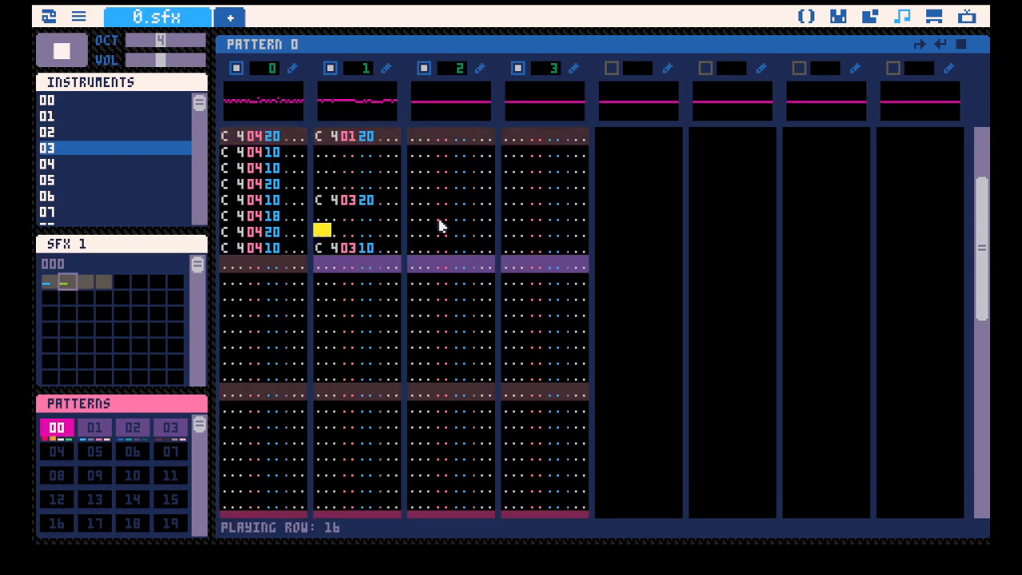
key("space")
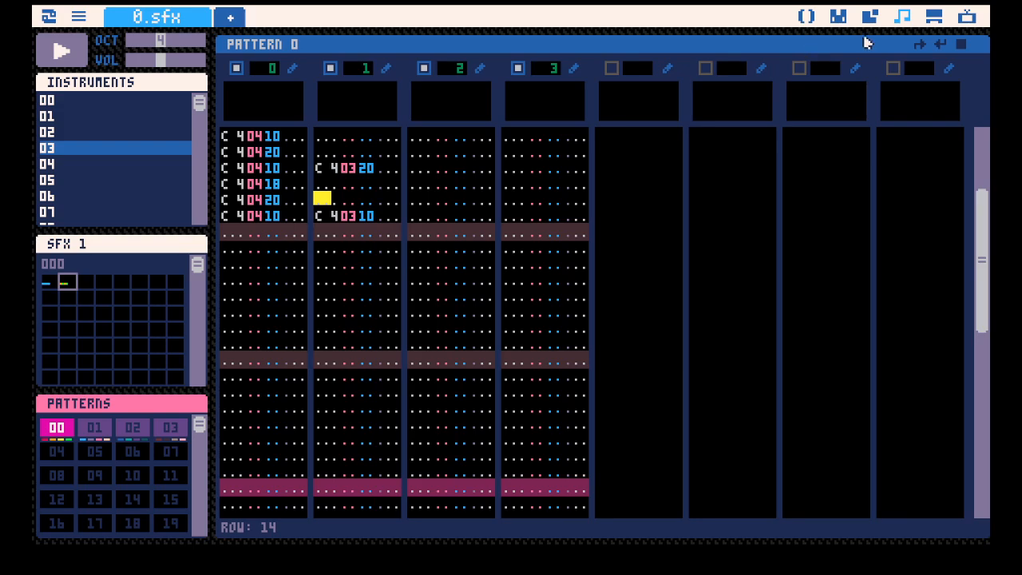
Set SFX 1's LOOP1 value to 16 and play pattern 0.
left_click(107, 242)
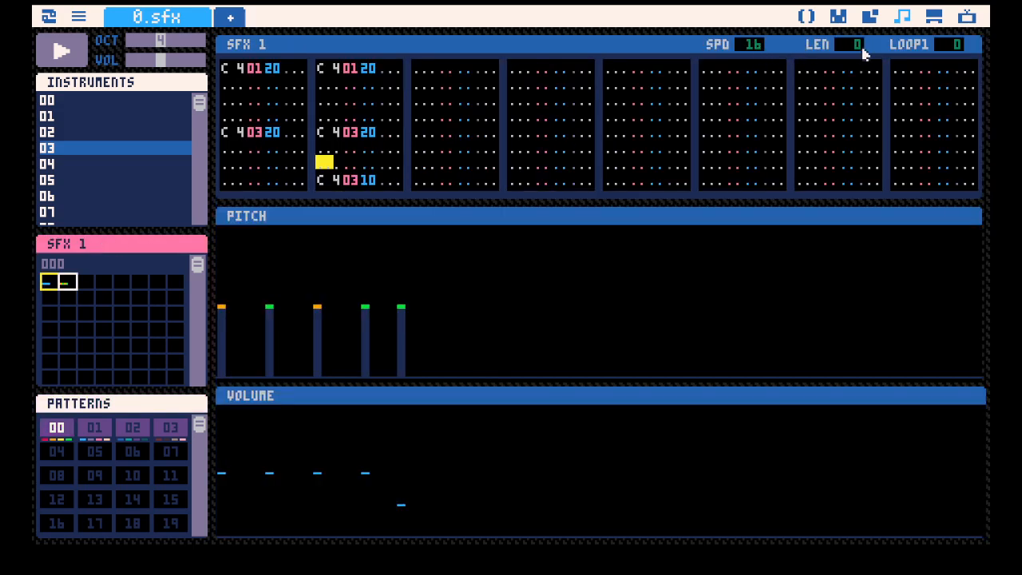
left_click_drag(945, 50, 950, 51)
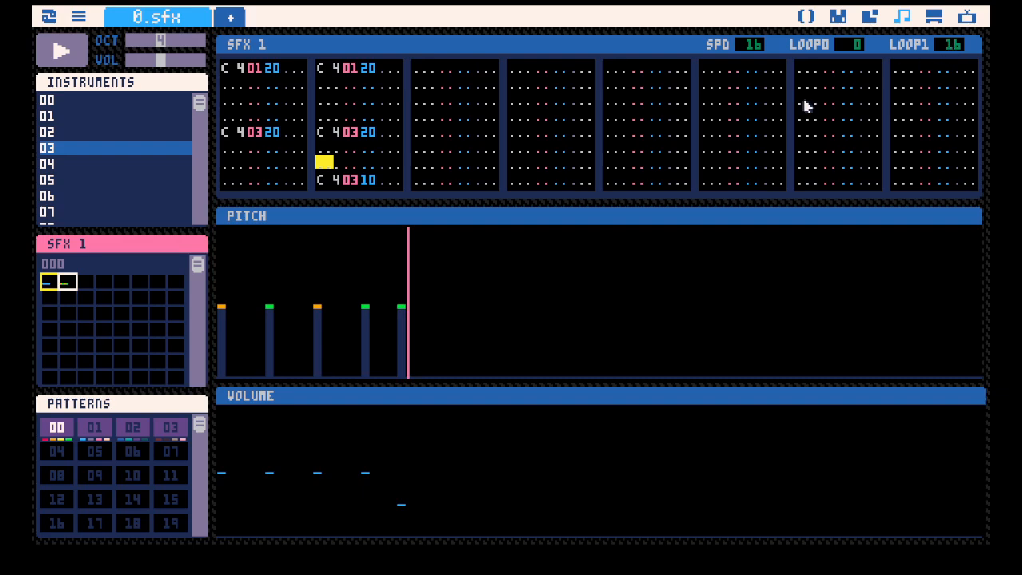
left_click(95, 406)
key("space")
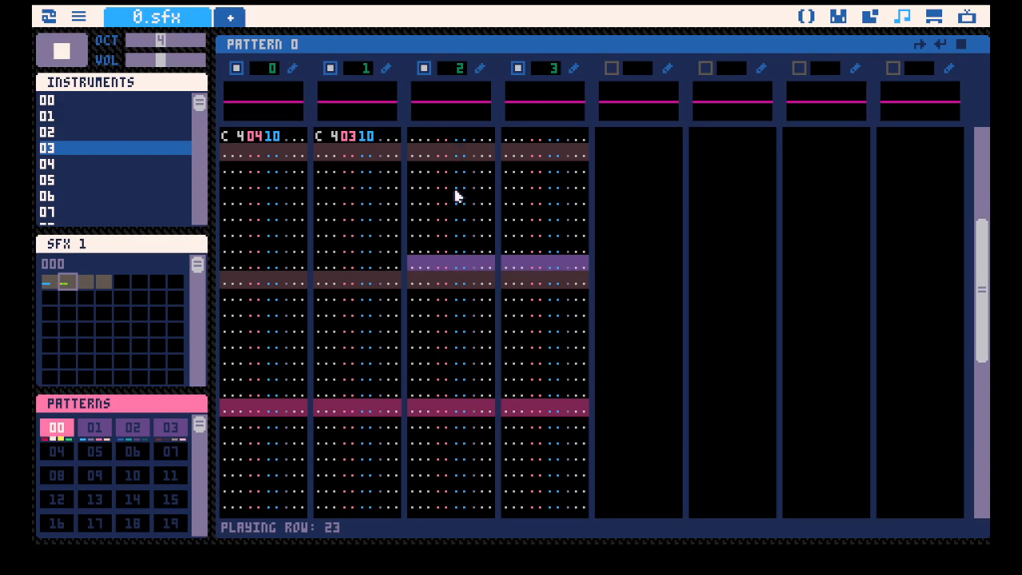
key("space")
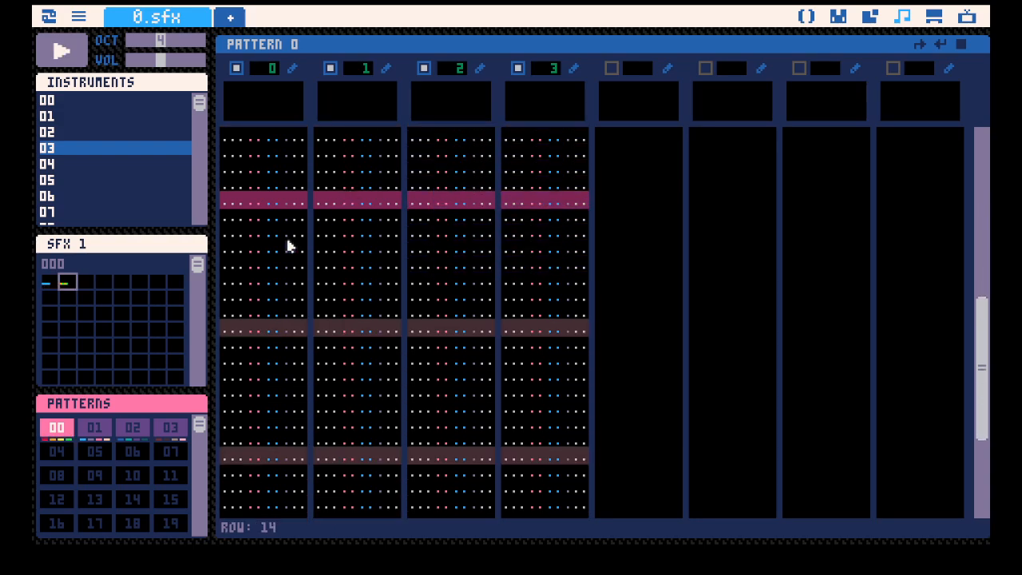